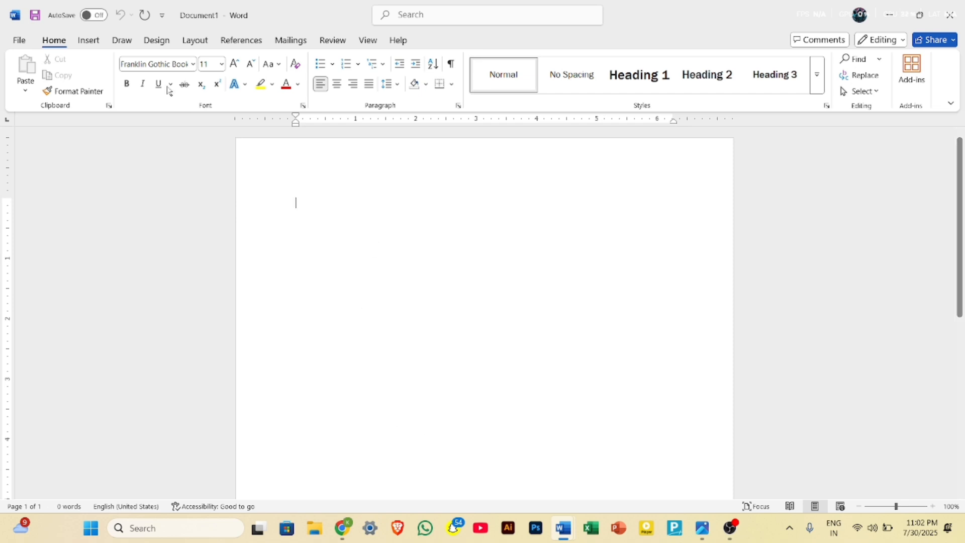
- Fill the blank document with sample text using the formula =RAND(20,20)
left_click(190, 41)
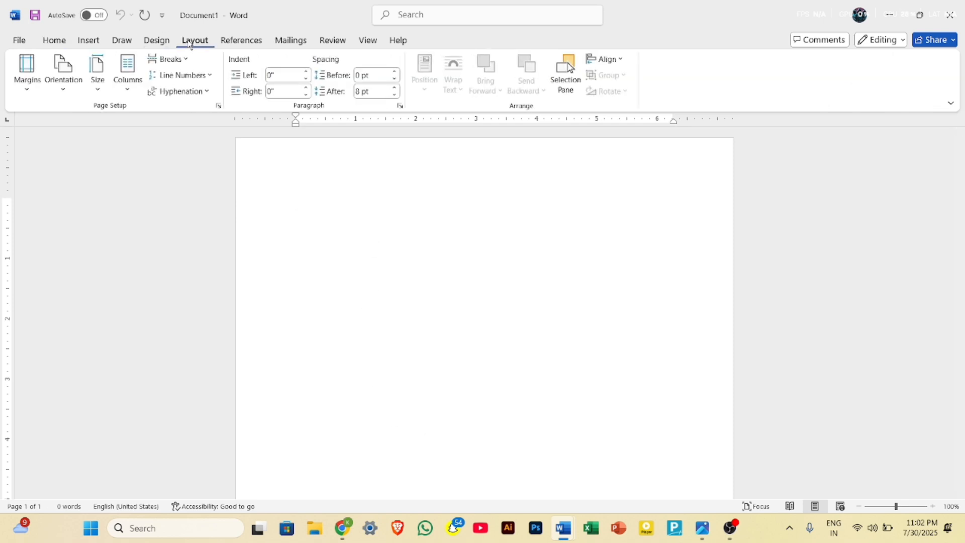
left_click(242, 42)
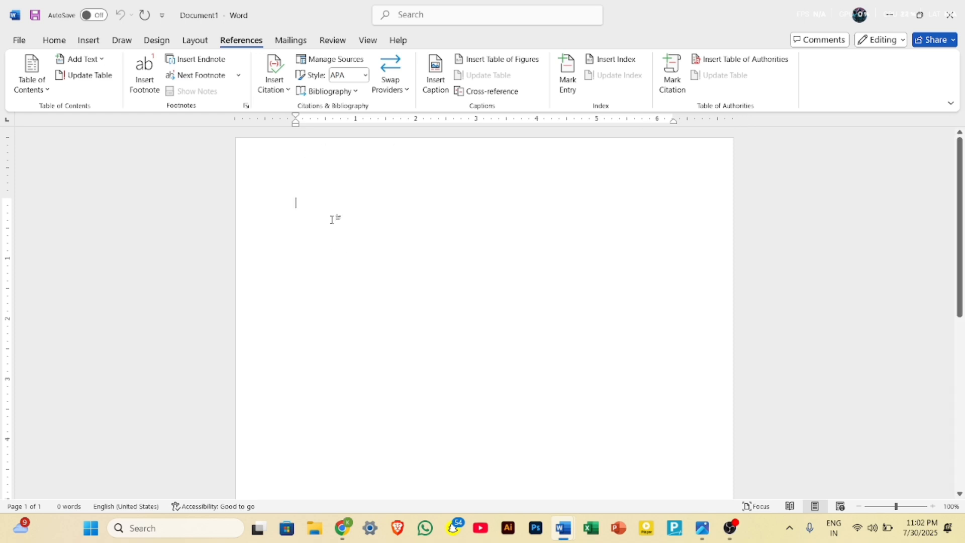
type("=RAND")
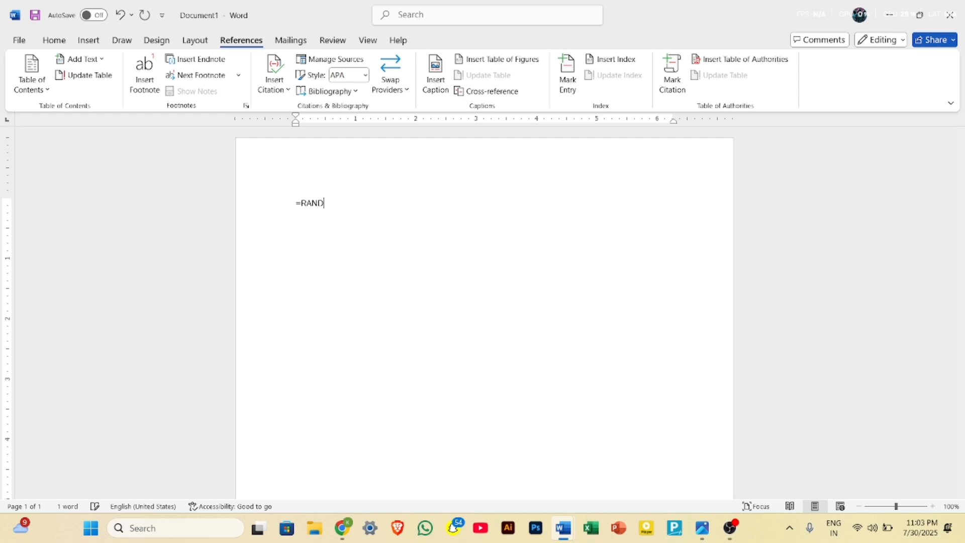
type("(20,20)")
key("Return")
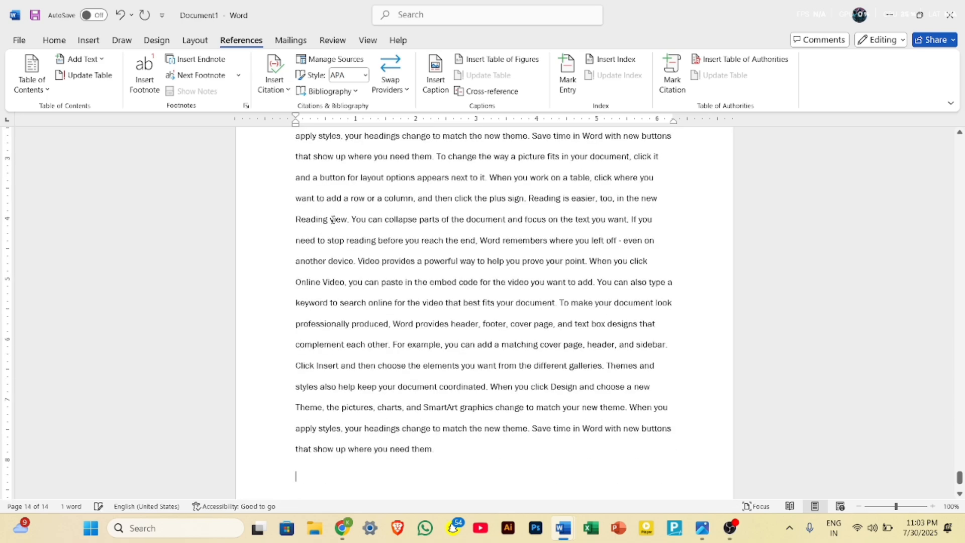
- Add a new line reading "CHAPTER 1" above the first paragraph on page 1
scroll(332, 220, "down", 6, "ctrl")
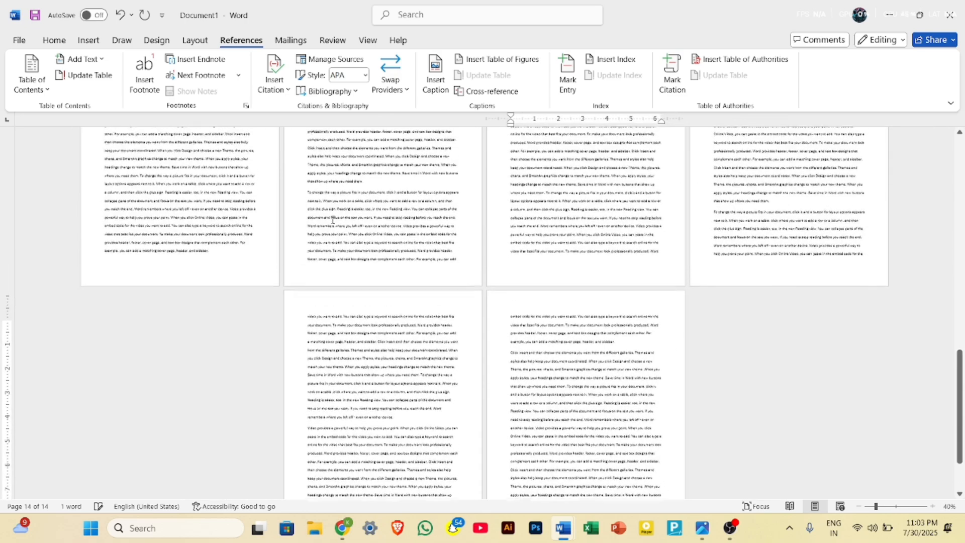
scroll(332, 219, "up", 5)
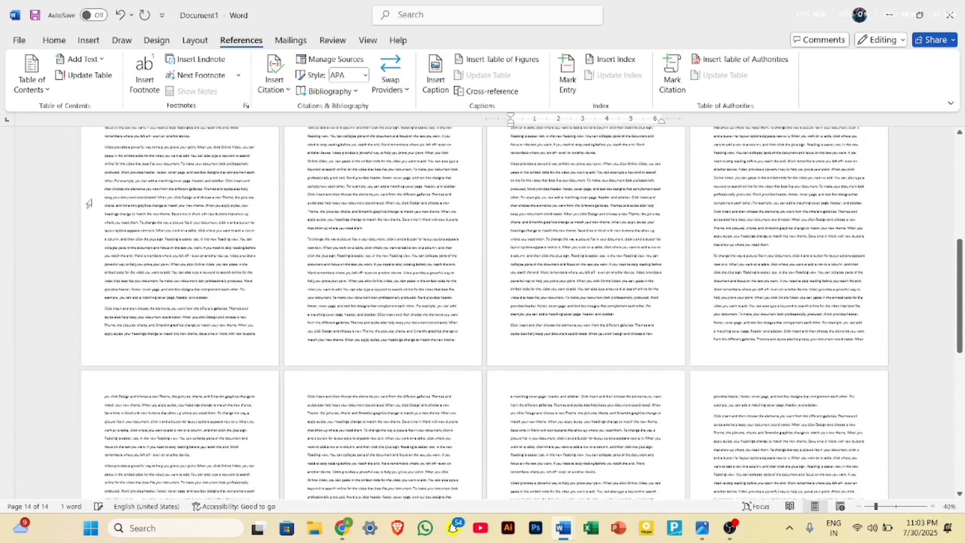
scroll(538, 219, "down", 5)
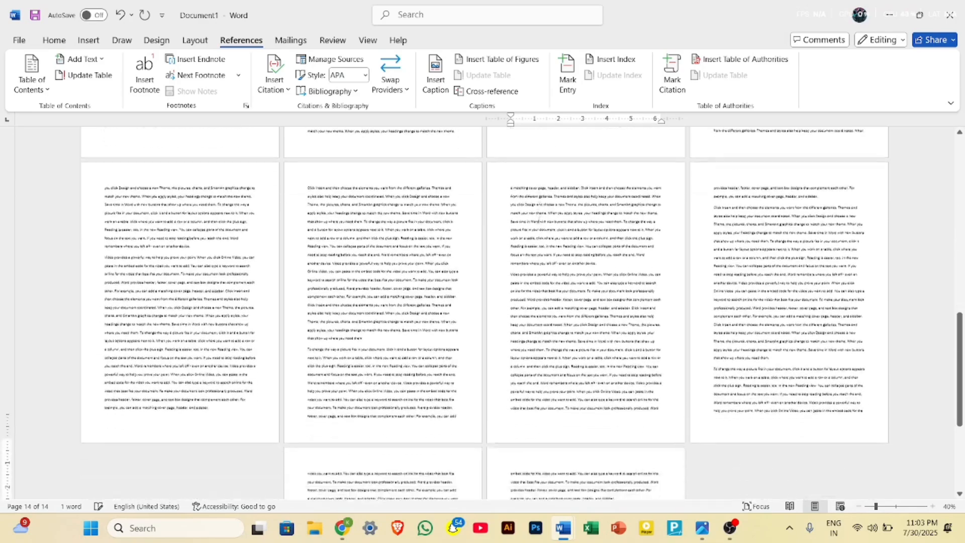
scroll(538, 220, "down", 2)
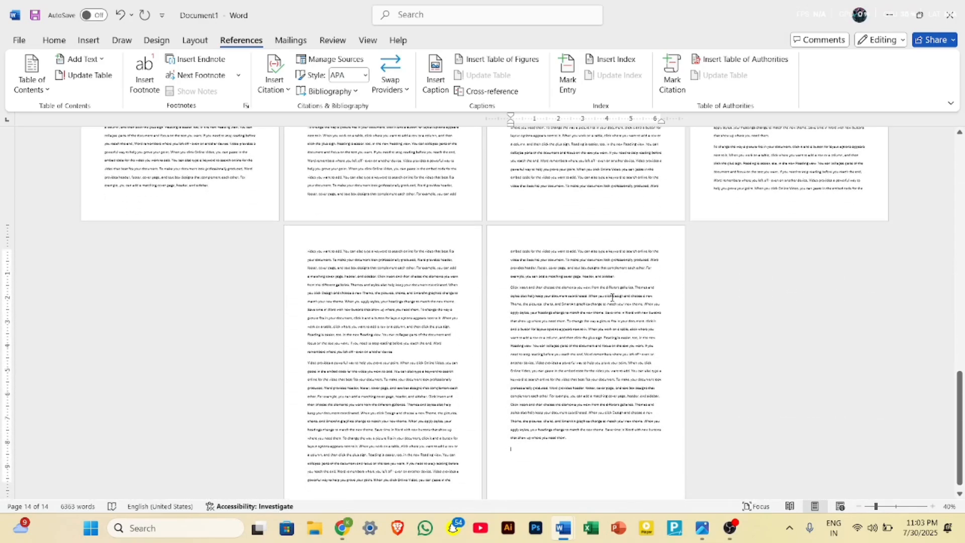
scroll(612, 297, "up", 8)
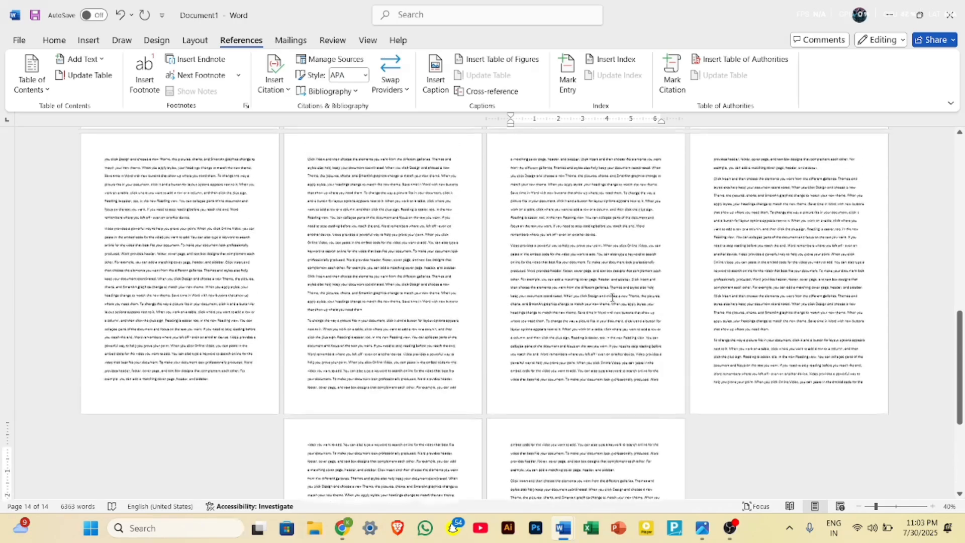
scroll(612, 297, "up", 10)
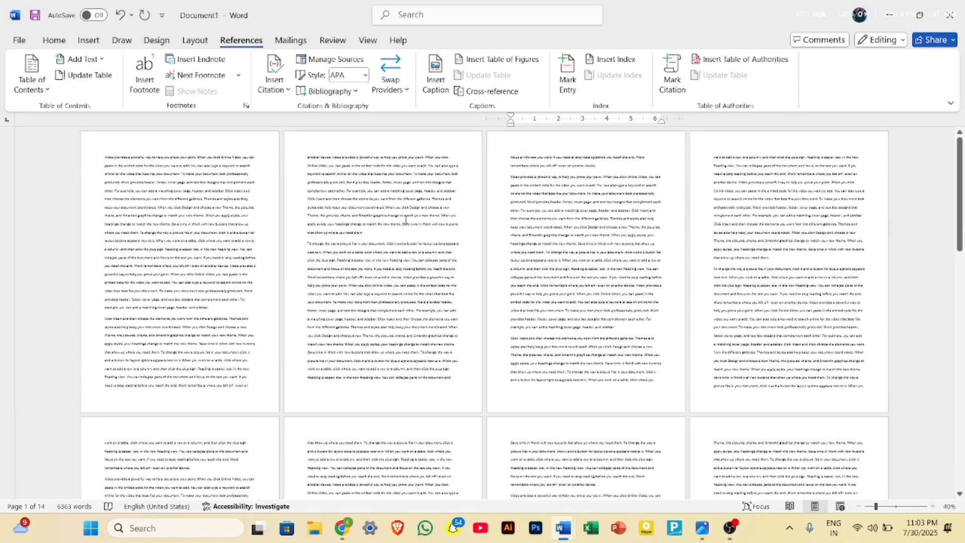
left_click(101, 156)
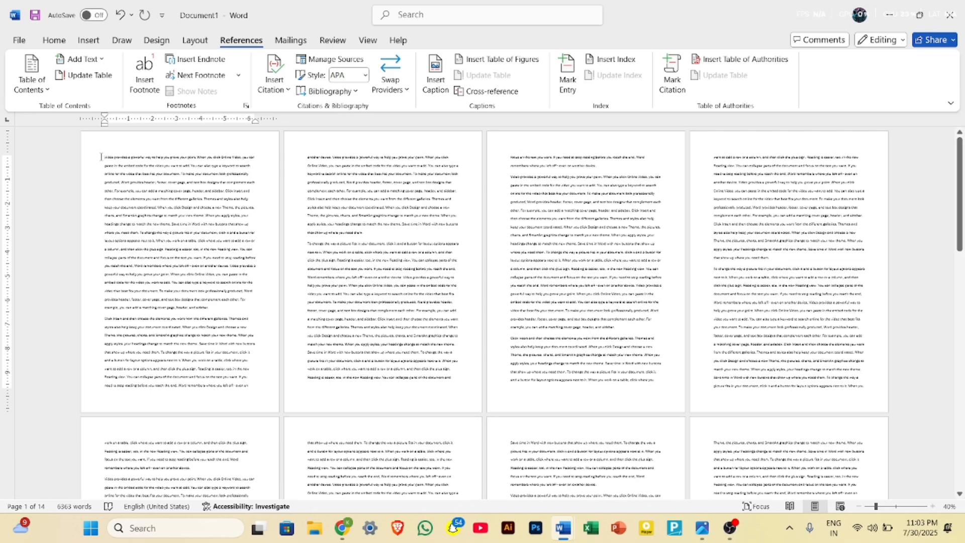
scroll(101, 156, "up", 5, "ctrl")
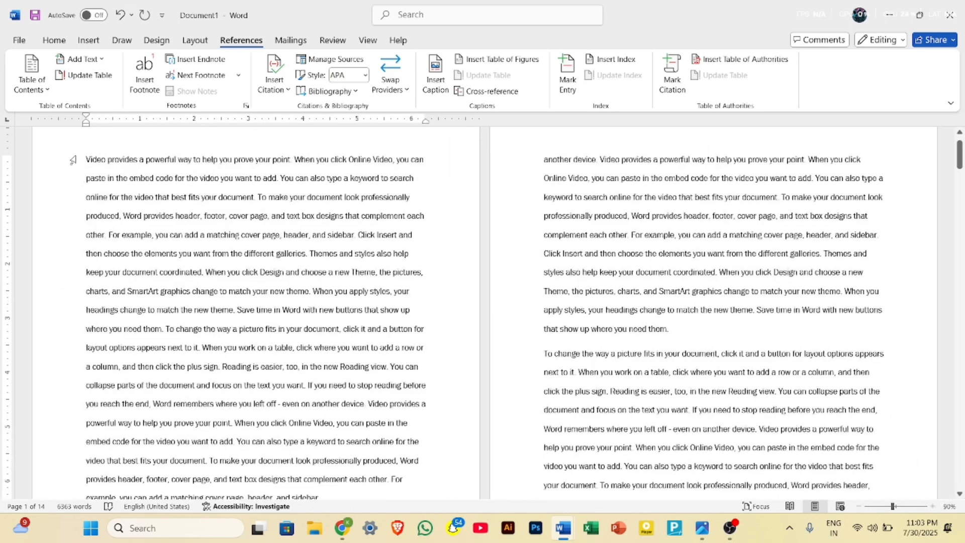
key("Return")
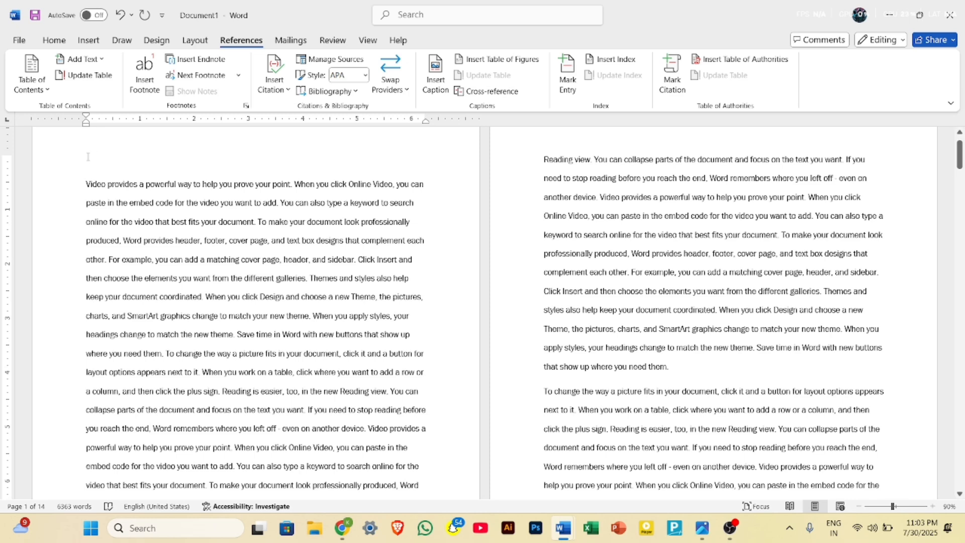
type("CHAPTER 1")
- Apply the Heading 1 style to the "CHAPTER 1" line
left_click_drag(86, 159, 131, 160)
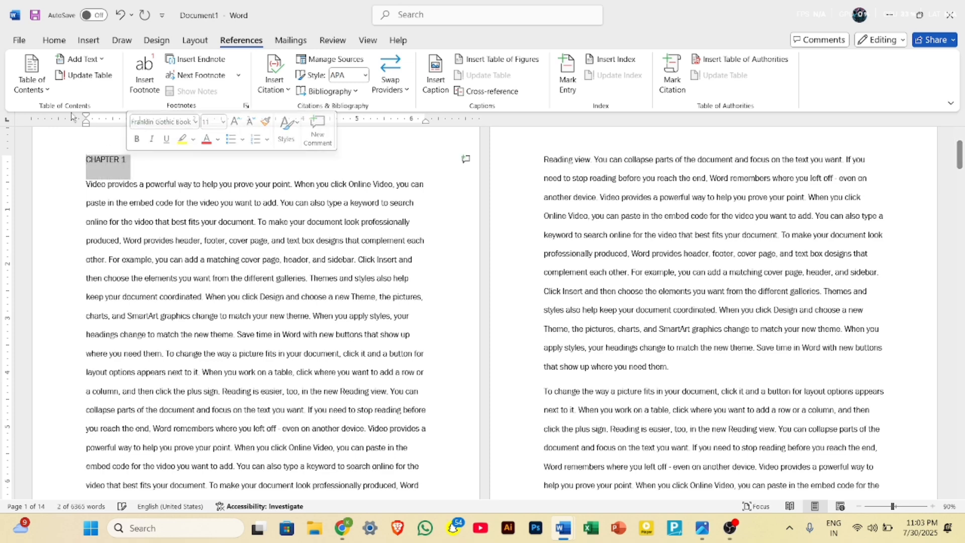
left_click(63, 46)
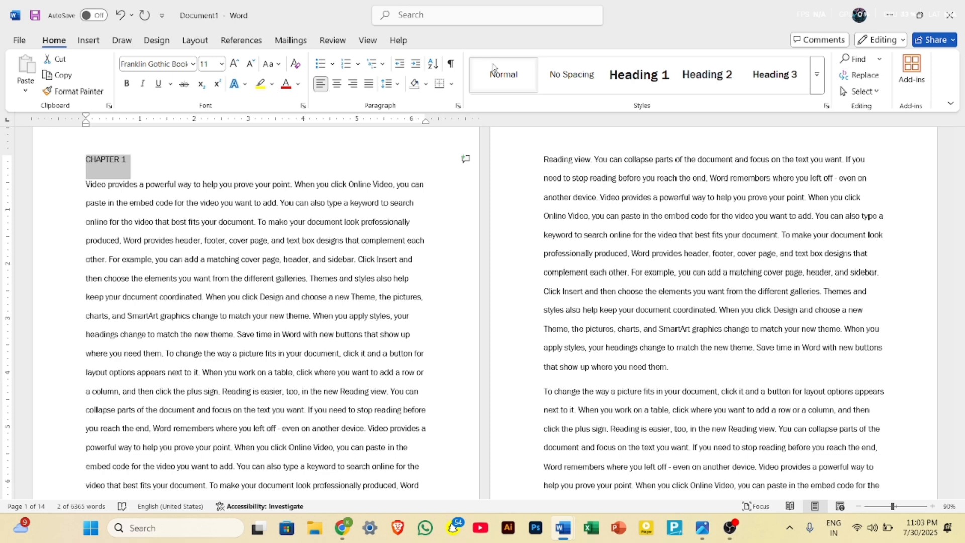
left_click(624, 77)
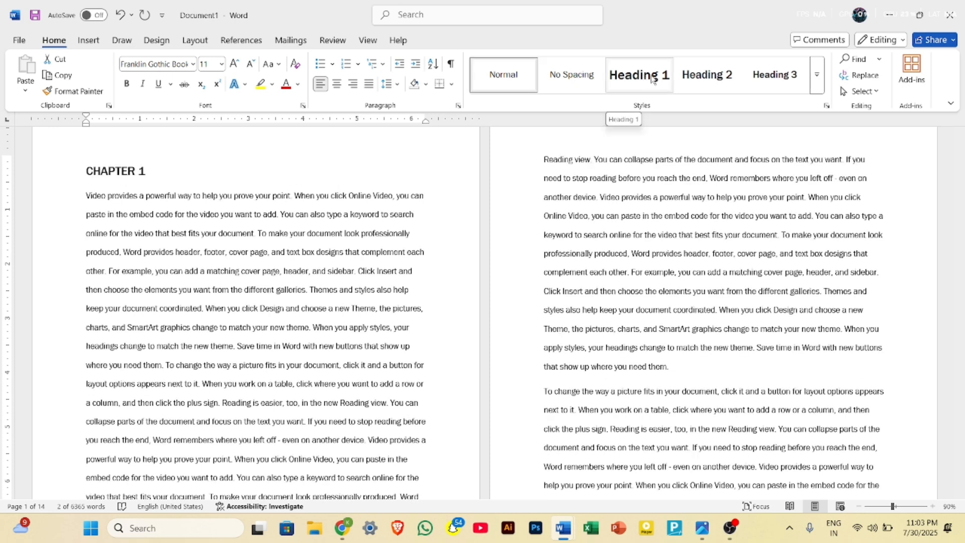
left_click(644, 78)
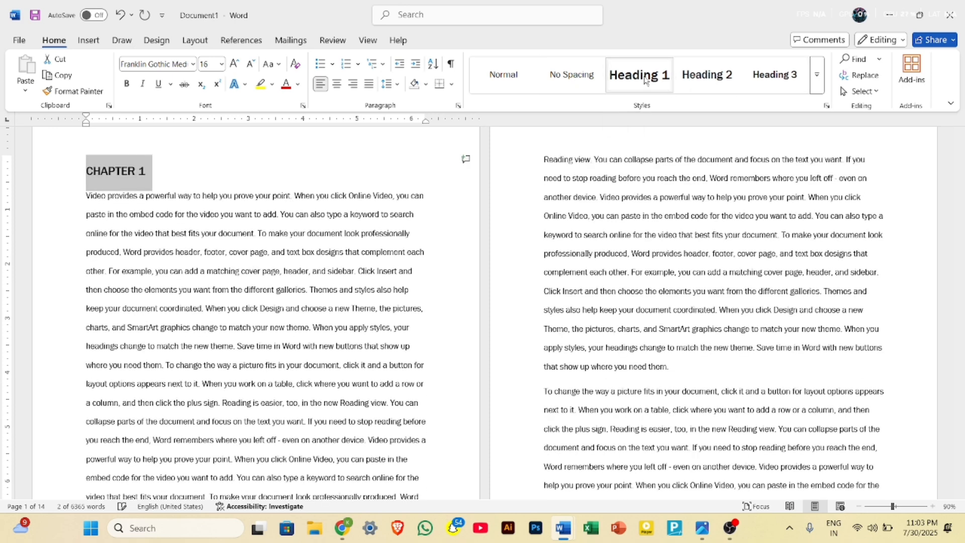
- Add a new line reading "CHAPTER 2" above the text at the start of page 3
scroll(691, 300, "down", 1)
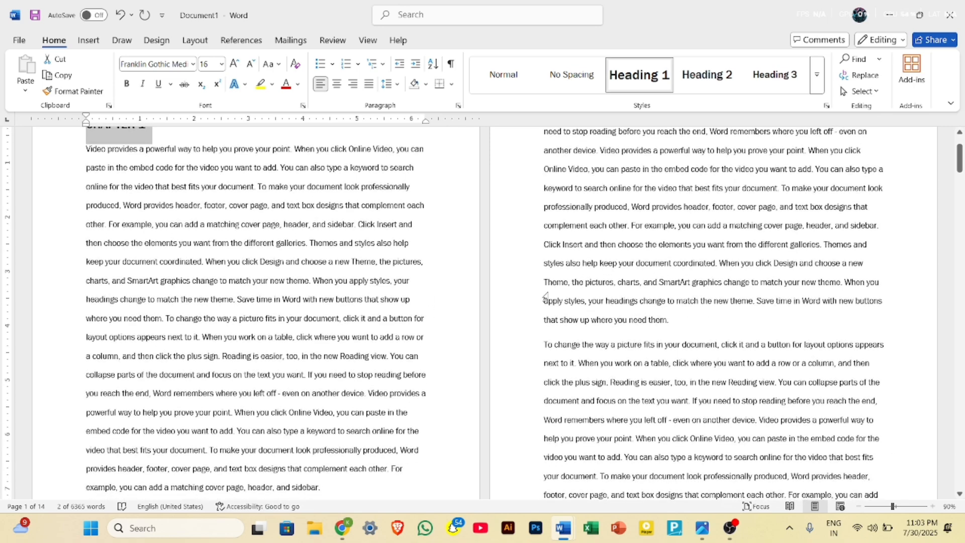
scroll(481, 299, "down", 6)
scroll(480, 300, "down", 2)
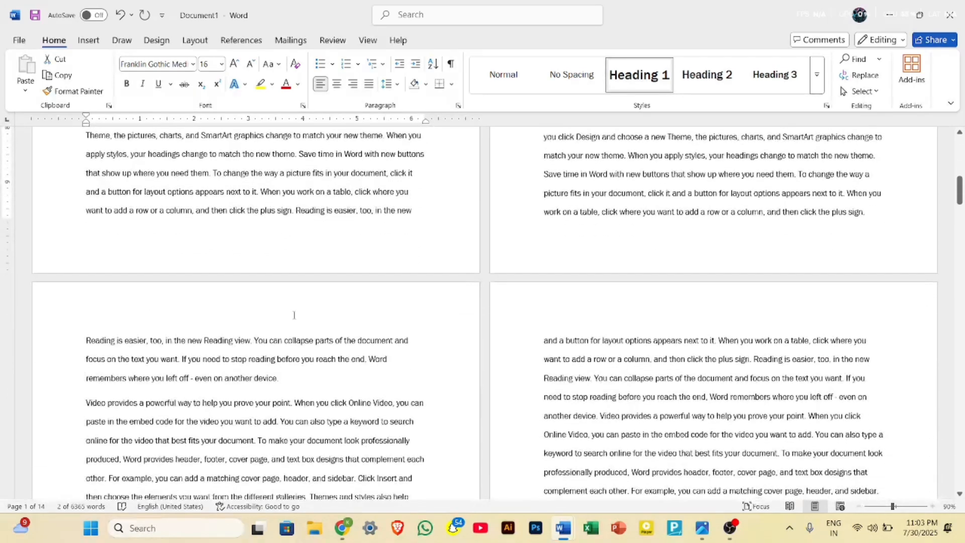
left_click(85, 341)
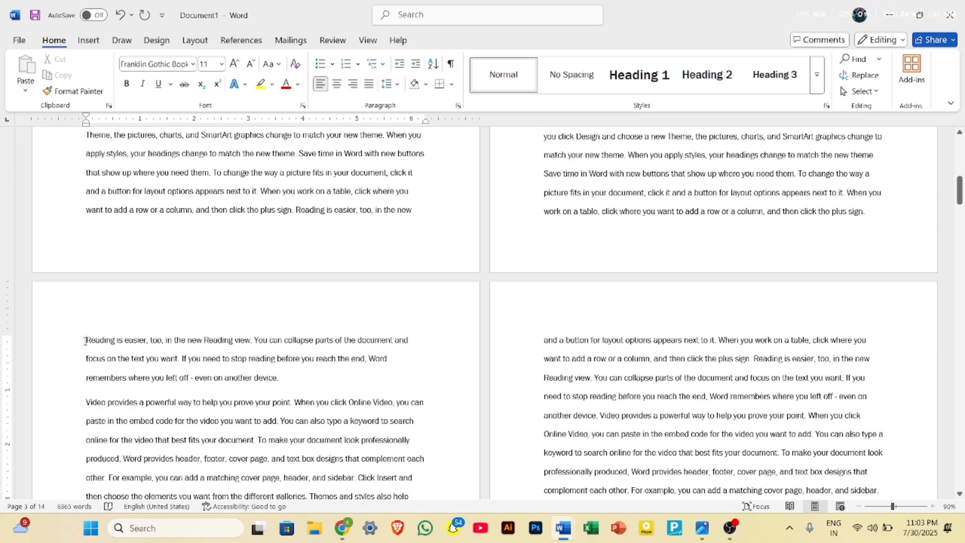
key("Return")
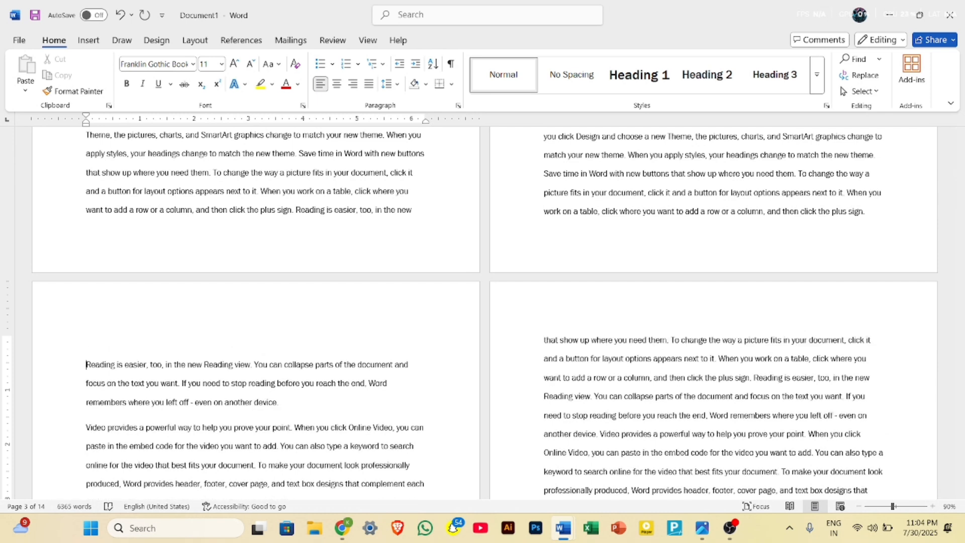
left_click(88, 343)
type("CHAPTER 2")
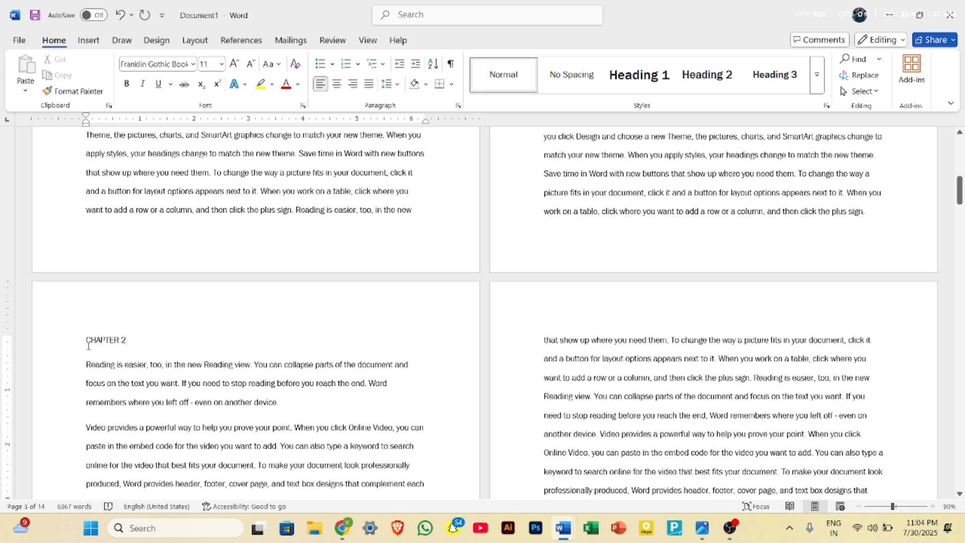
- Apply the Heading 1 style to the "CHAPTER 2" line
left_click_drag(87, 345, 132, 347)
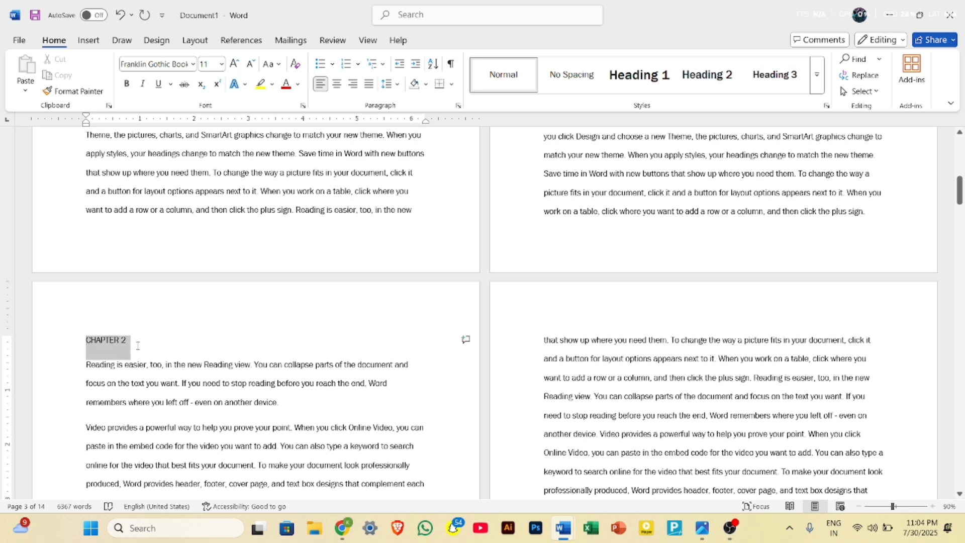
left_click(627, 72)
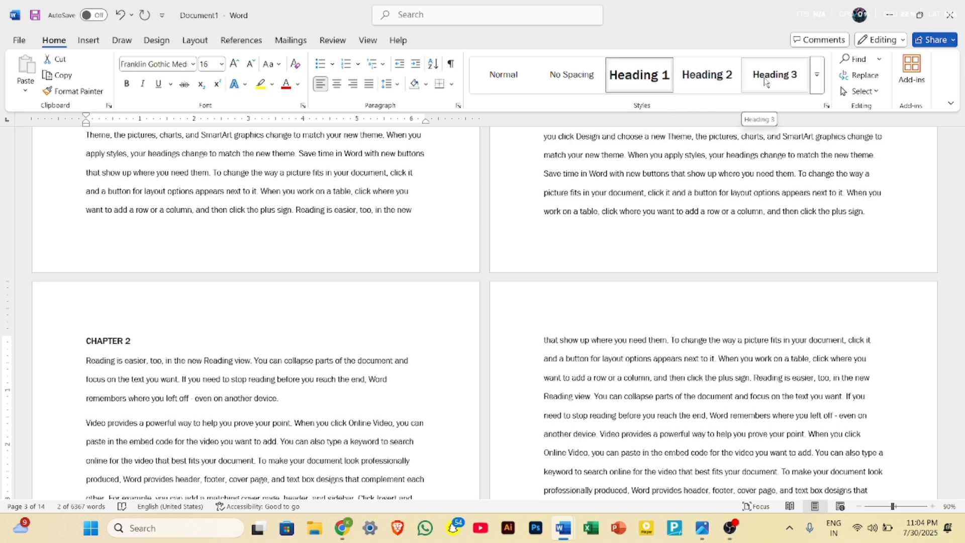
left_click(629, 82)
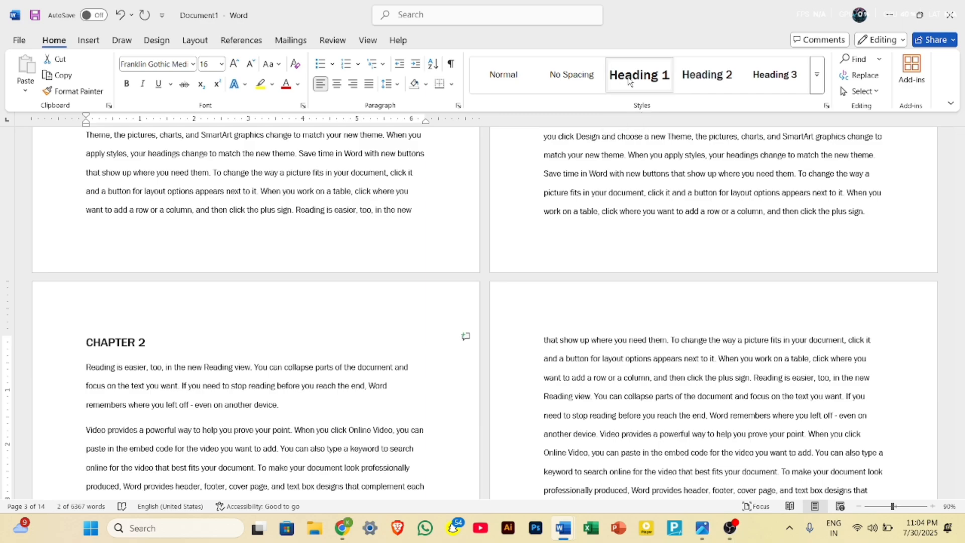
- Add a new line reading "CHAPTER 3" above the text at the start of page 5
scroll(626, 327, "down", 5)
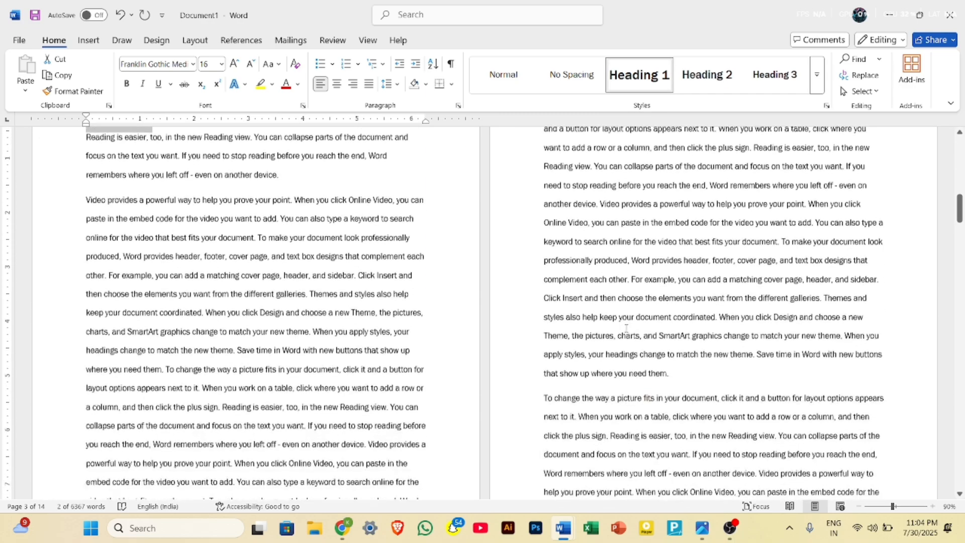
scroll(626, 327, "down", 8)
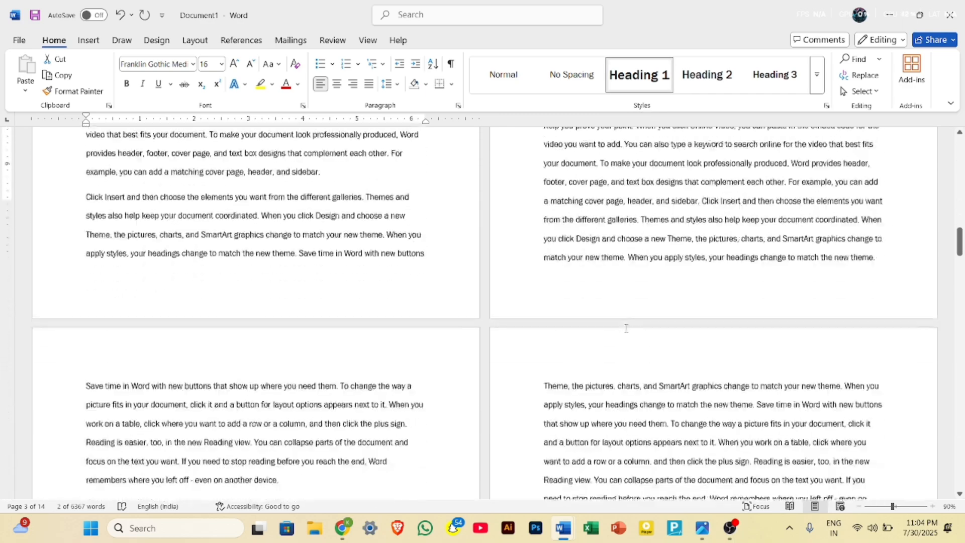
scroll(626, 328, "down", 2)
left_click(81, 303)
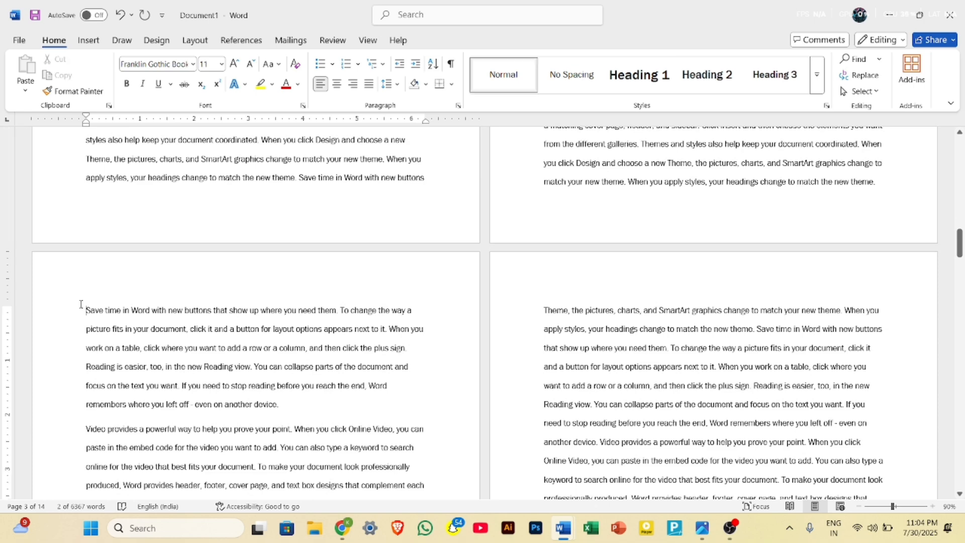
key("Return")
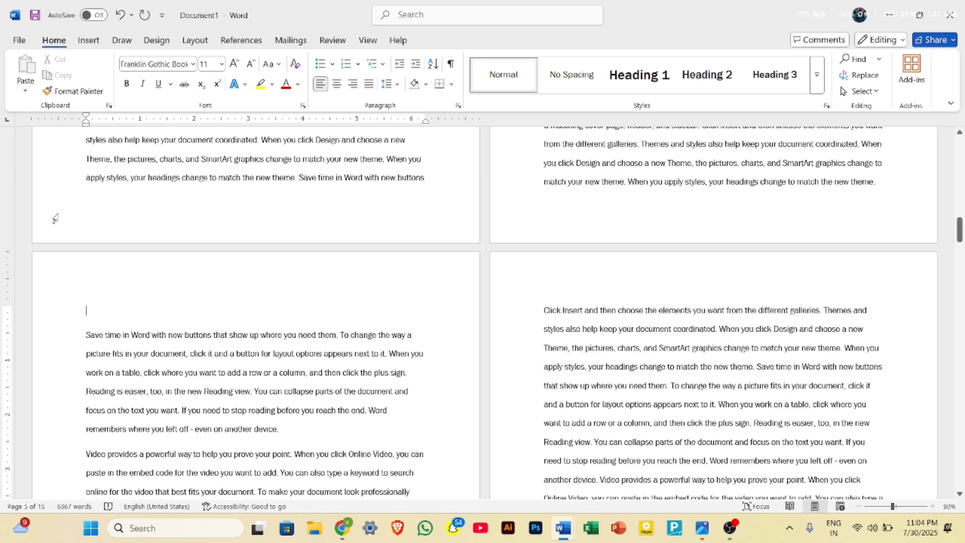
type("CHAPTER 3")
- Apply the Heading 1 style to the "CHAPTER 3" line
left_click_drag(87, 310, 128, 311)
left_click(620, 80)
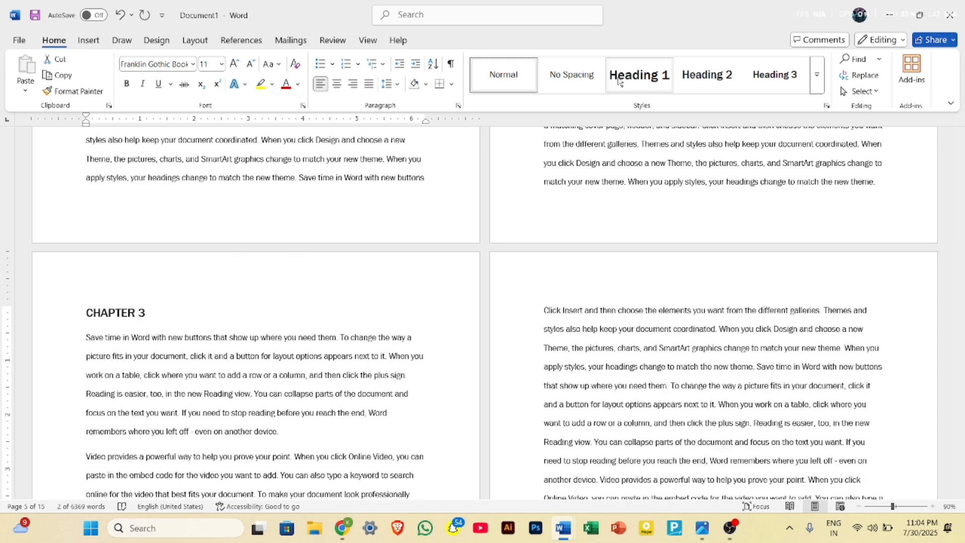
left_click(620, 81)
- Add a new line reading "CHAPTER 4" above the text at the start of page 7
scroll(317, 327, "down", 10)
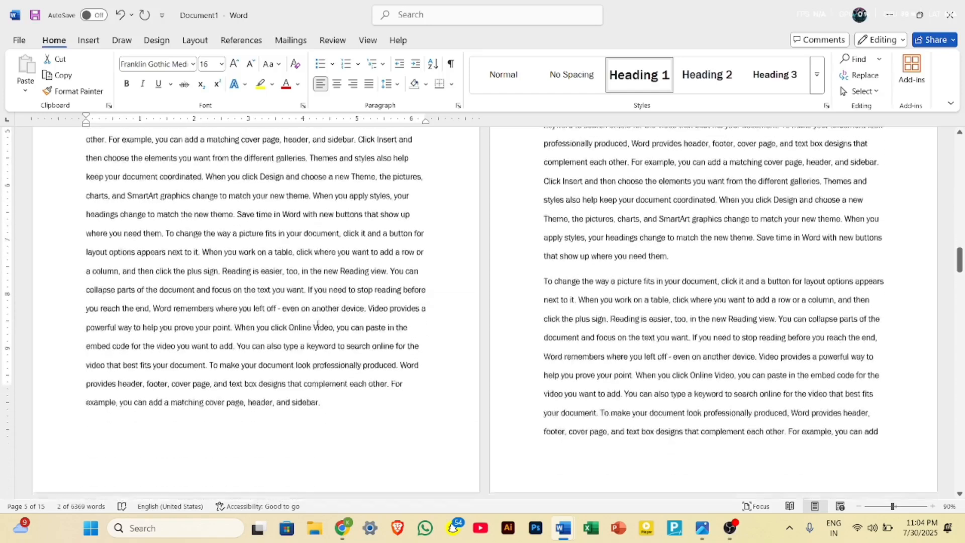
scroll(179, 392, "down", 3)
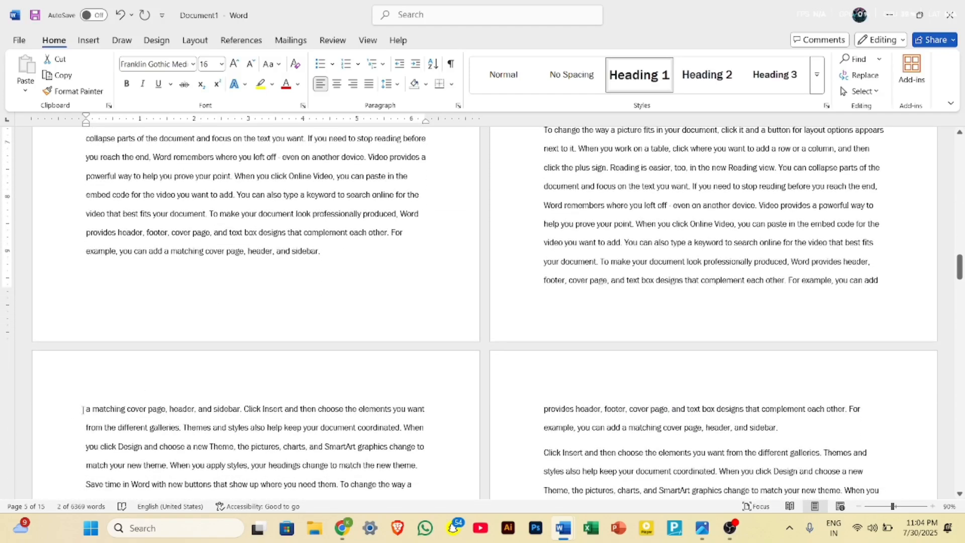
left_click(84, 409)
key("Return")
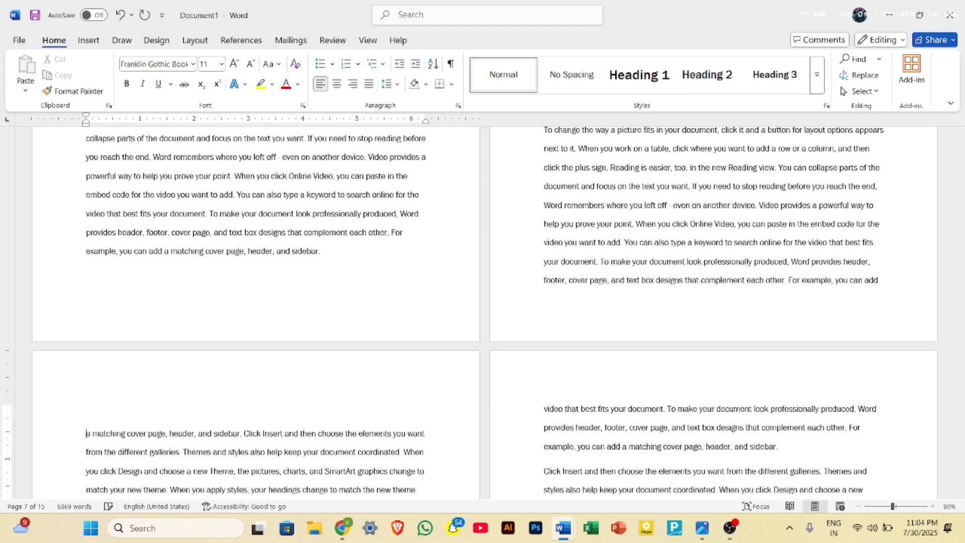
left_click(86, 264)
left_click(87, 409)
type("CHAPTER 4")
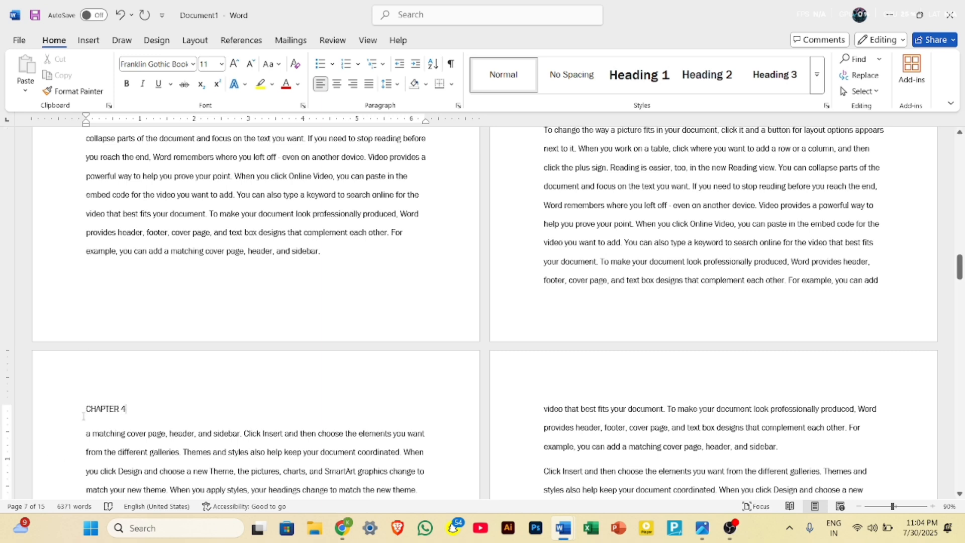
- Apply the Heading 1 style to the "CHAPTER 4" line
triple_click(99, 412)
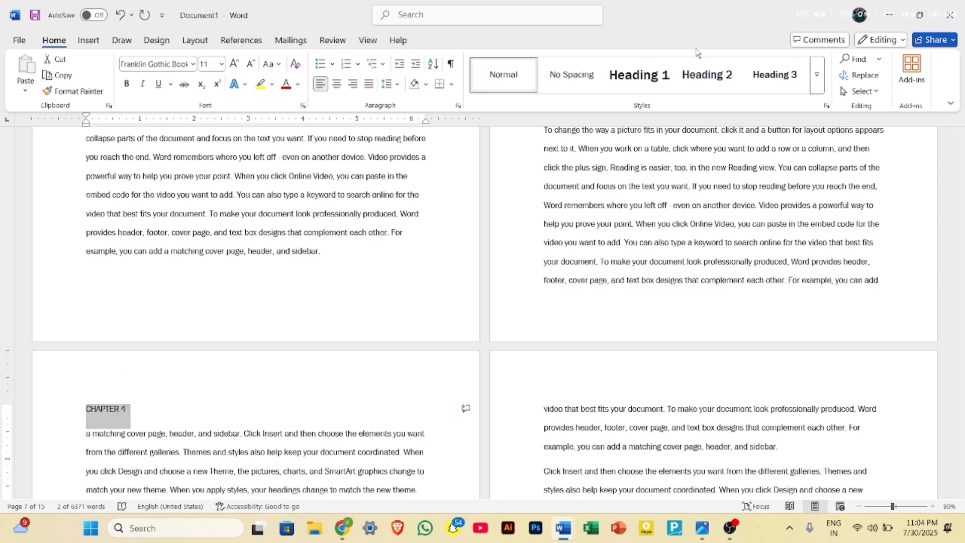
left_click(639, 76)
- Add a new line reading "CHAPTER 5" above the text at the start of page 9 and style it as Heading 1
scroll(458, 276, "down", 10)
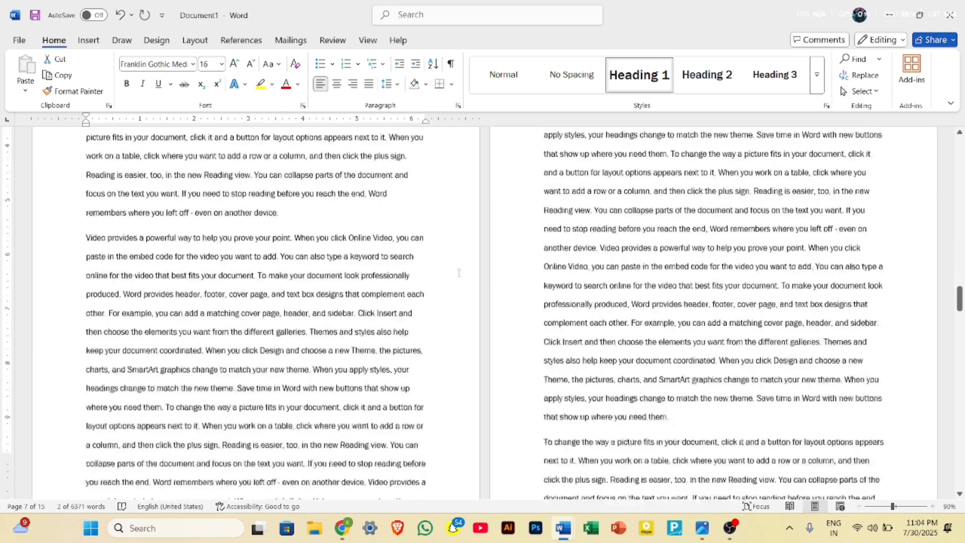
scroll(459, 272, "down", 3)
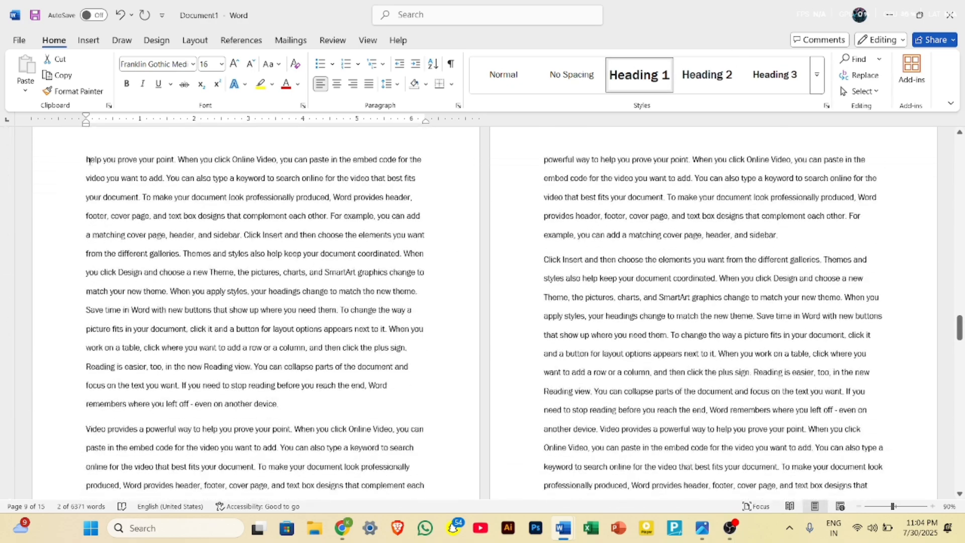
left_click(86, 160)
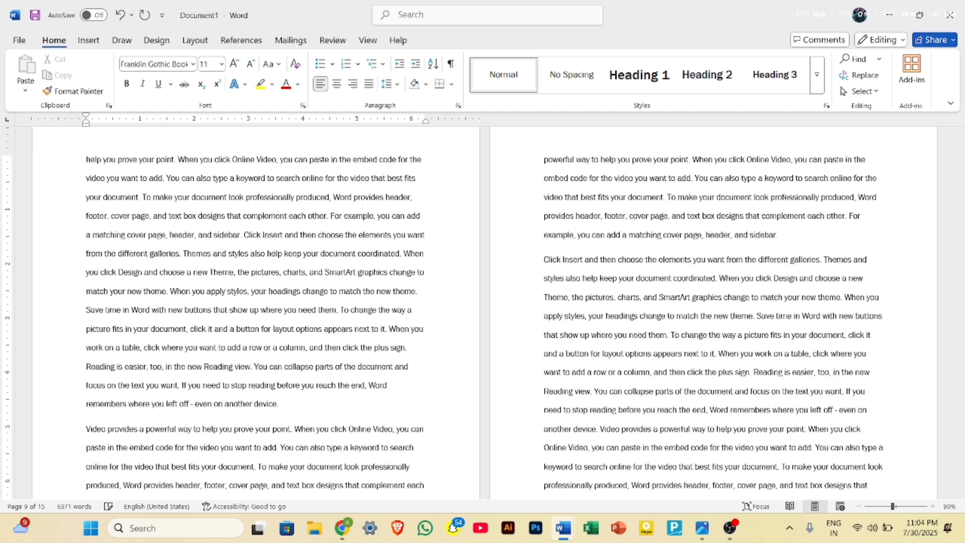
key("Return")
key("Up")
type("CHAP")
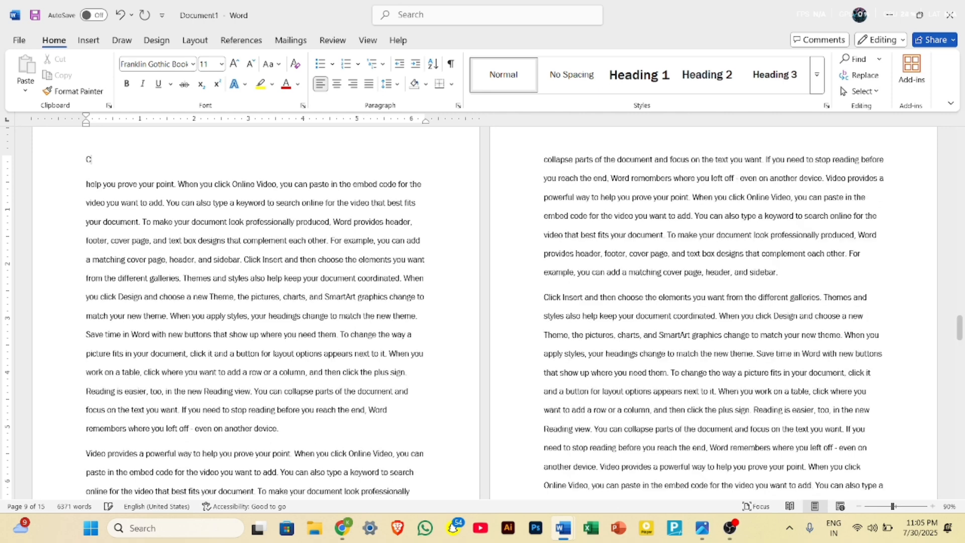
type("TER 5")
left_click_drag(80, 162, 465, 159)
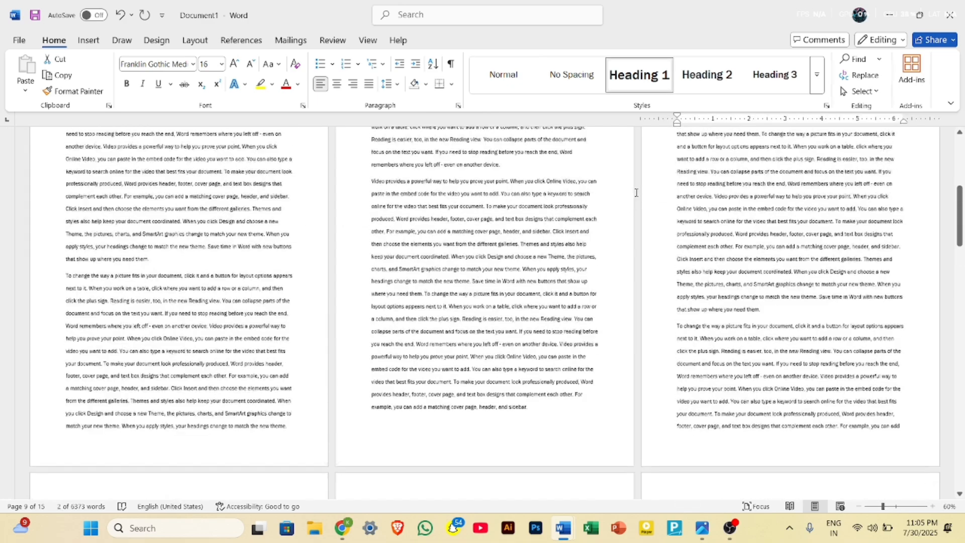
- Collapse the text under the "CHAPTER 1" heading and expand it again
scroll(636, 193, "up", 8)
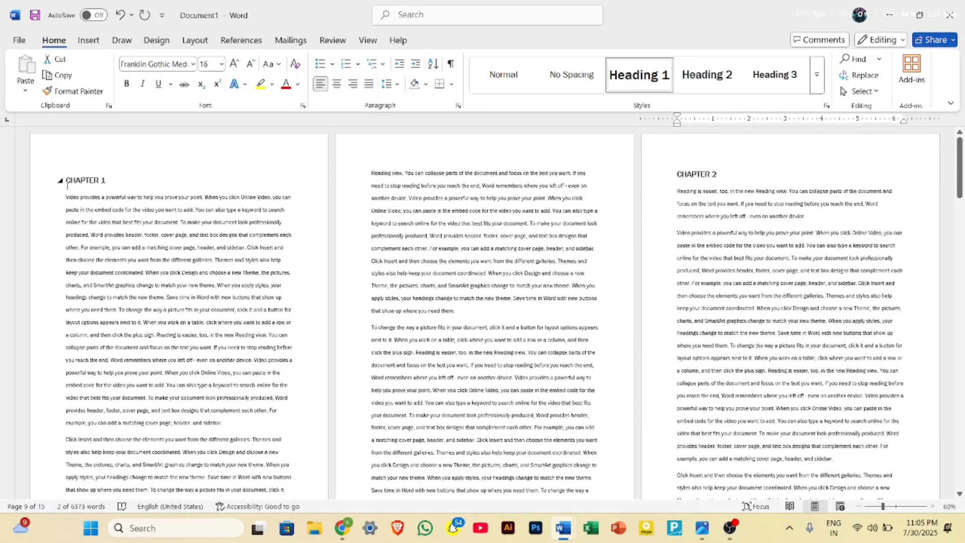
left_click(60, 180)
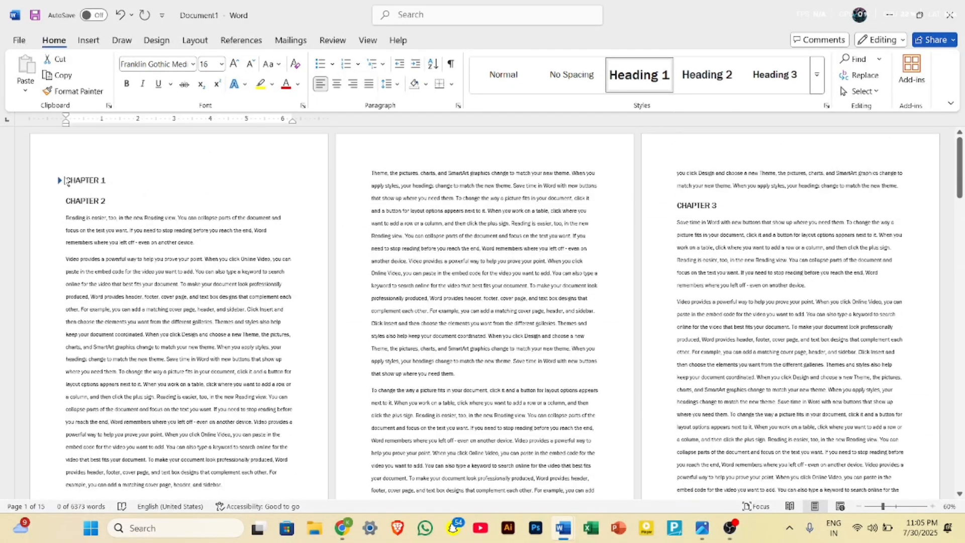
left_click(61, 180)
- Insert a blank page before the "CHAPTER 1" heading at the start of the document
left_click(66, 174)
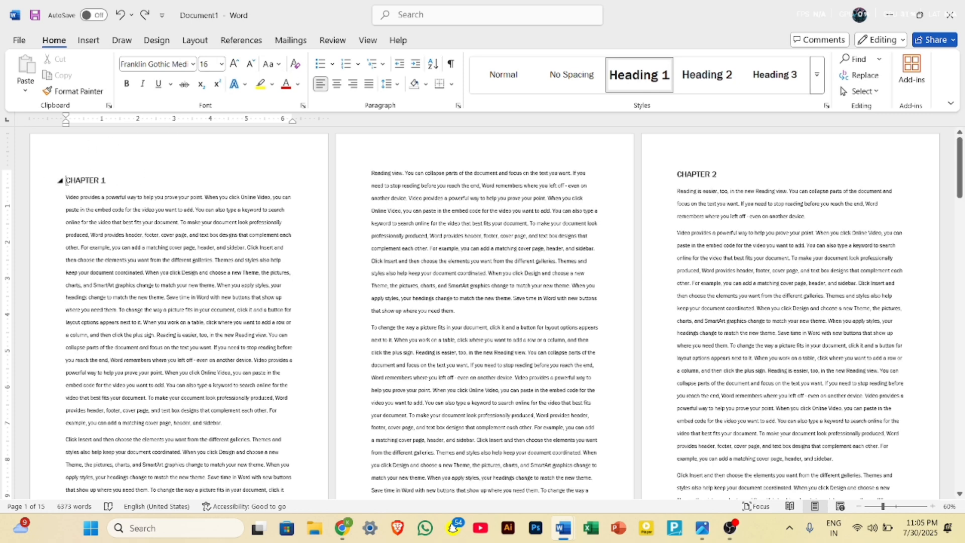
left_click(90, 41)
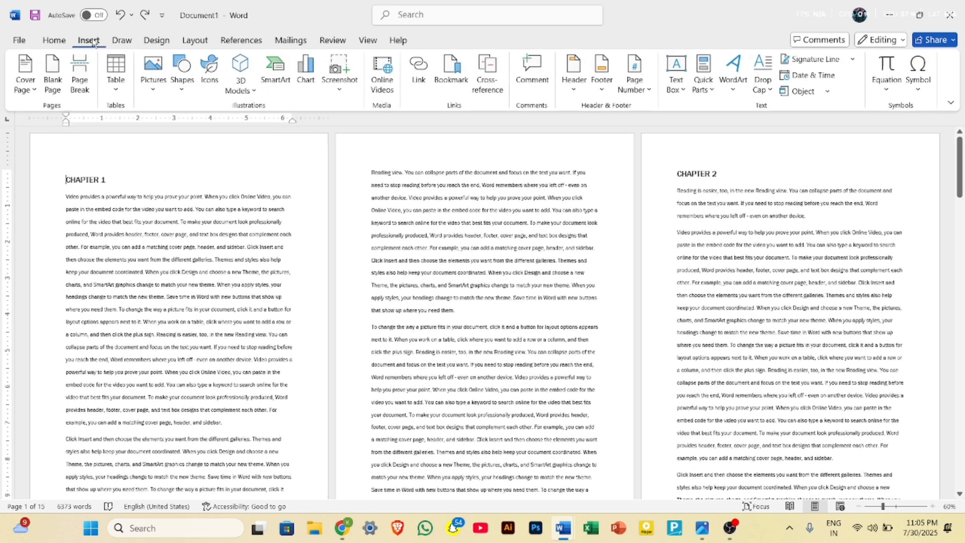
left_click(51, 87)
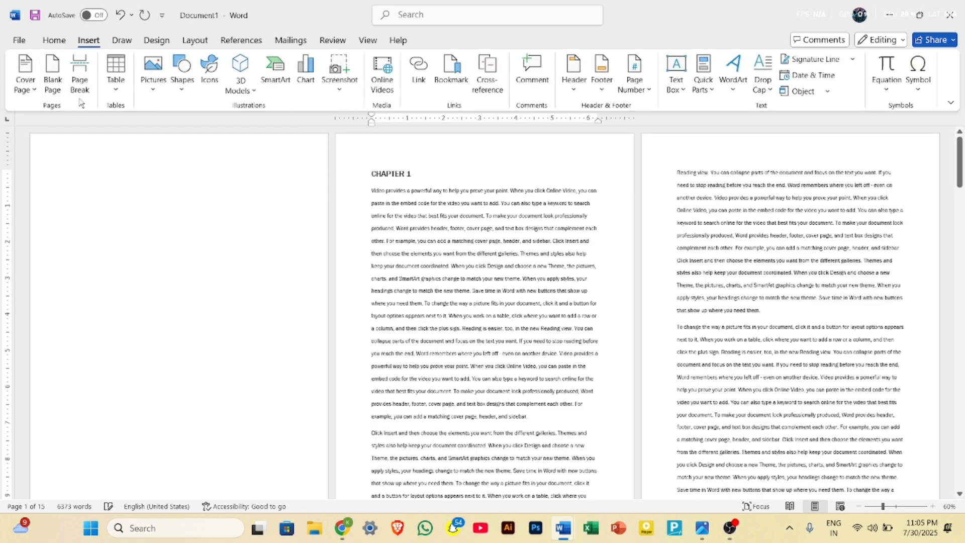
- Insert a table of contents in the Automatic Table 1 format on the blank first page
left_click(63, 189)
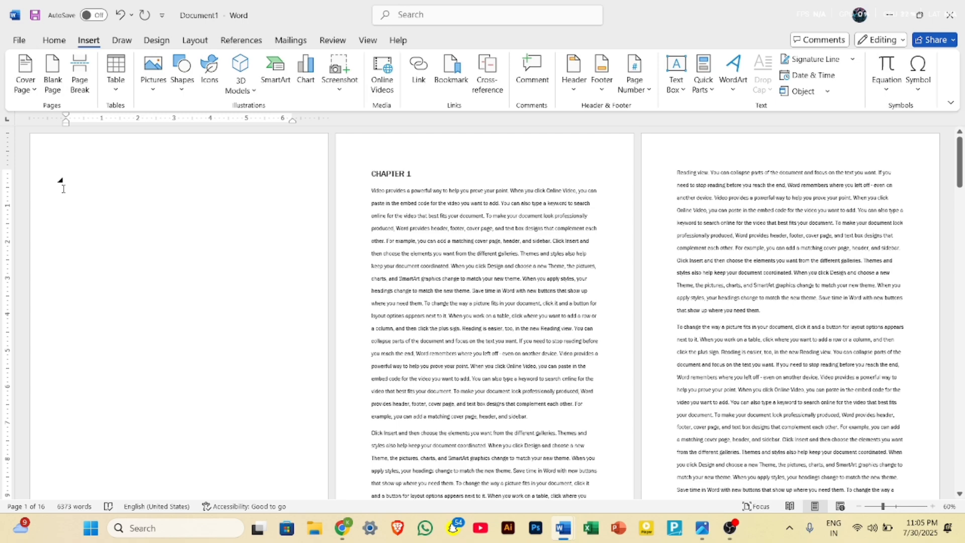
scroll(63, 189, "up", 5)
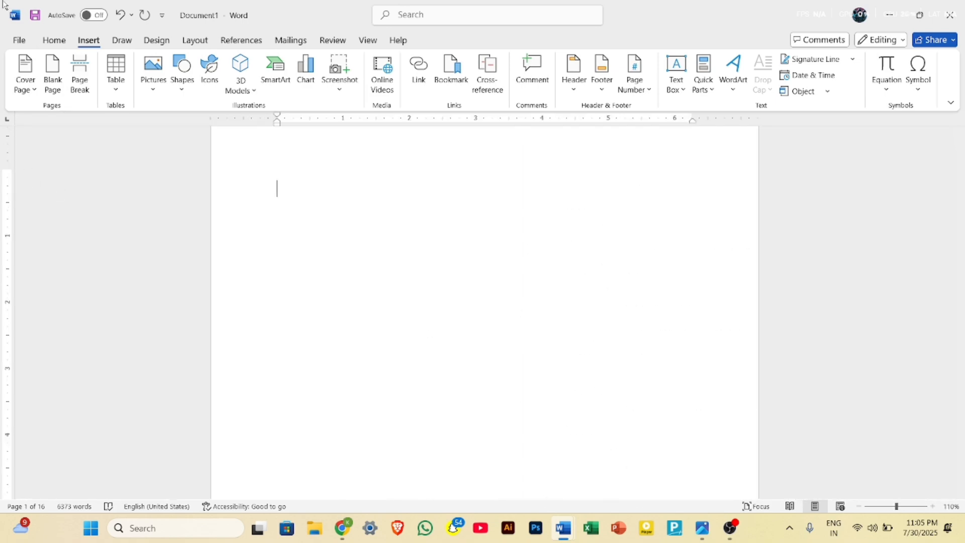
left_click(250, 42)
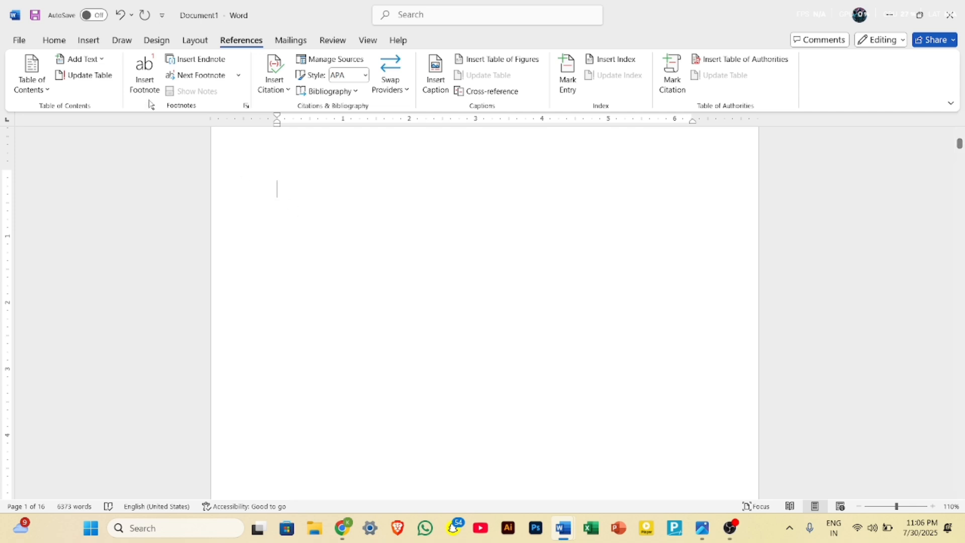
left_click(43, 40)
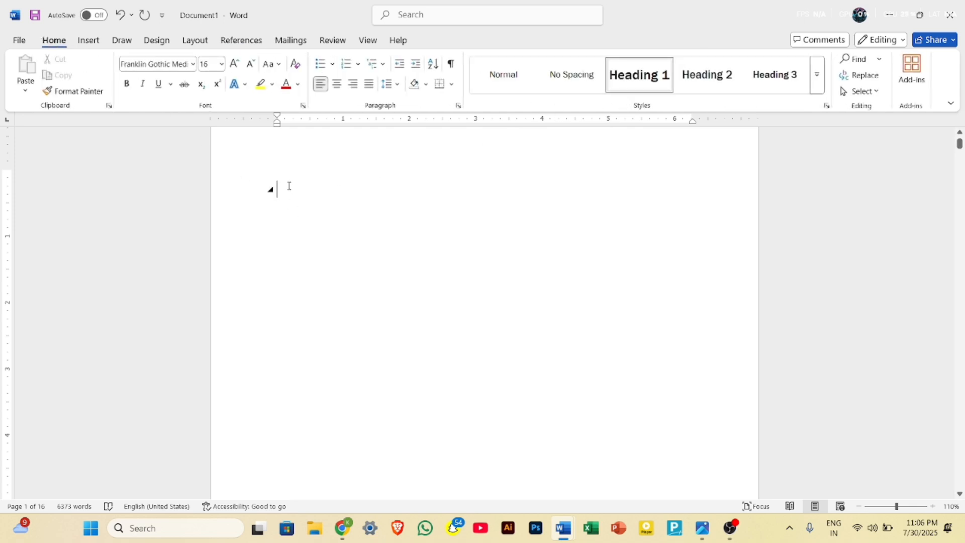
left_click(245, 42)
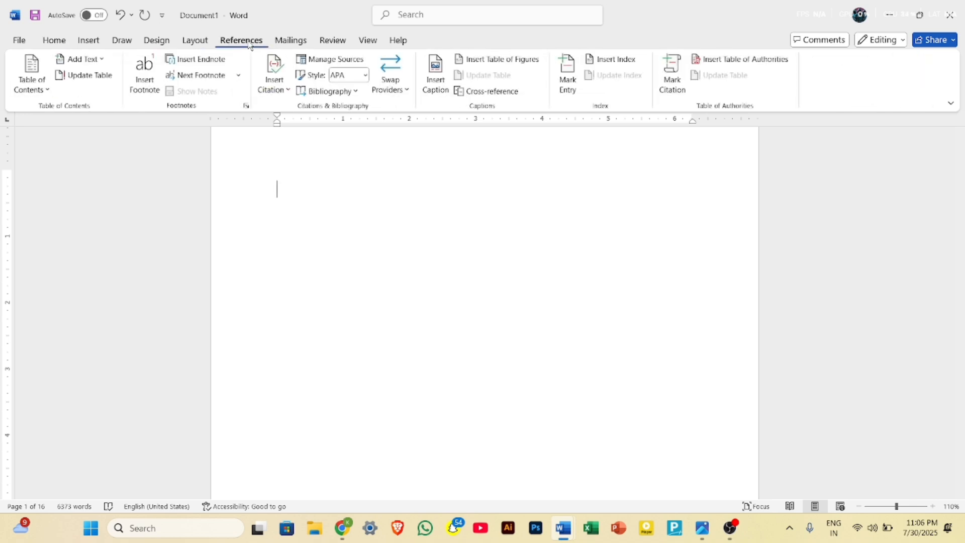
left_click(34, 92)
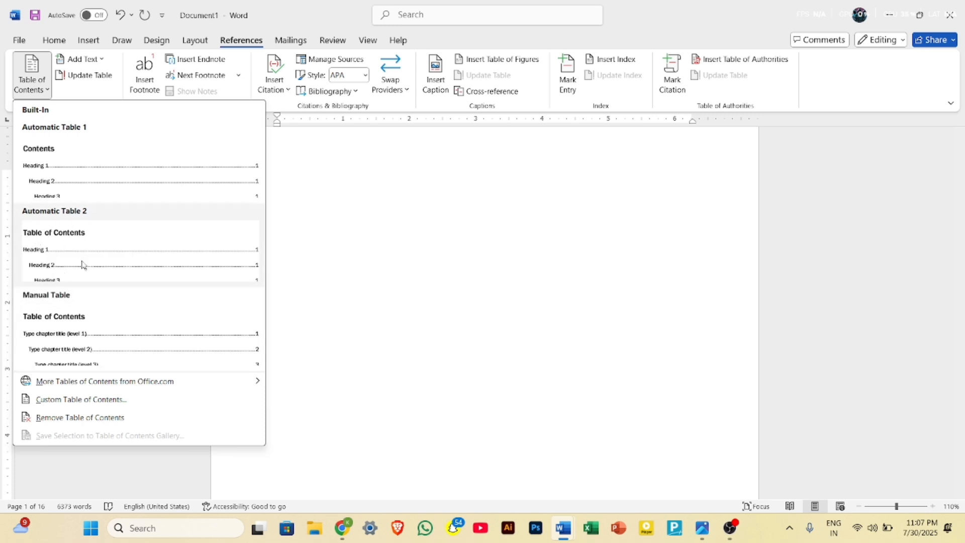
left_click(105, 180)
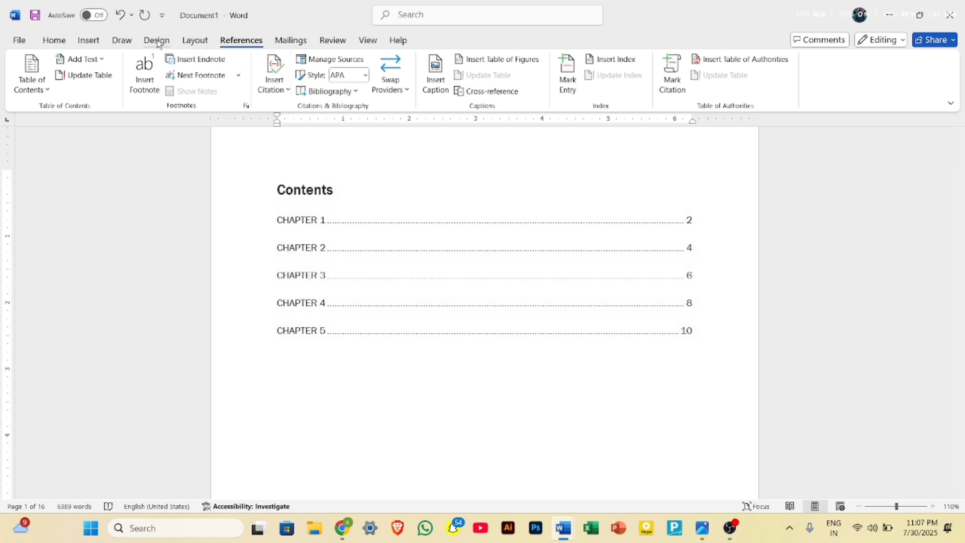
- Add page numbers at the bottom of the pages in the Accent Bar 1 format and return to the document body
left_click(70, 50)
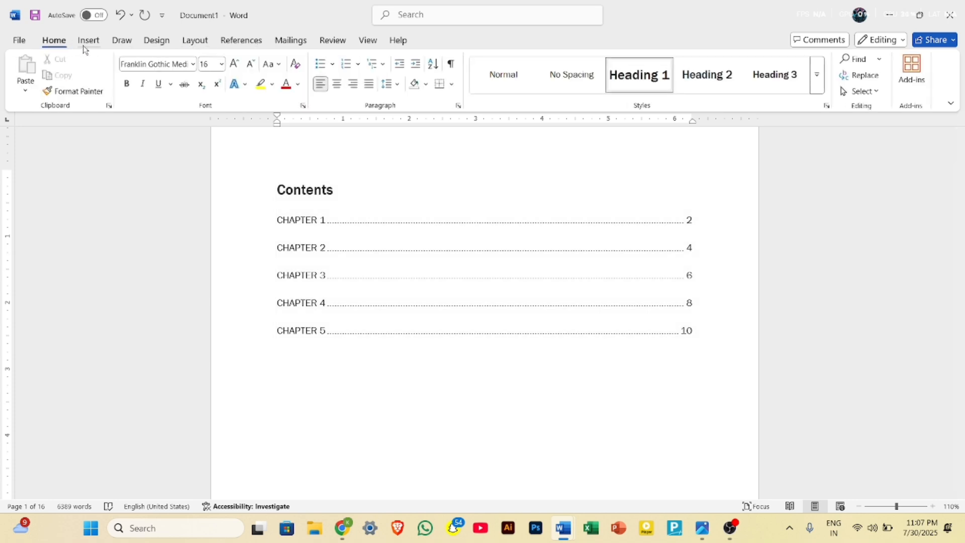
left_click(88, 41)
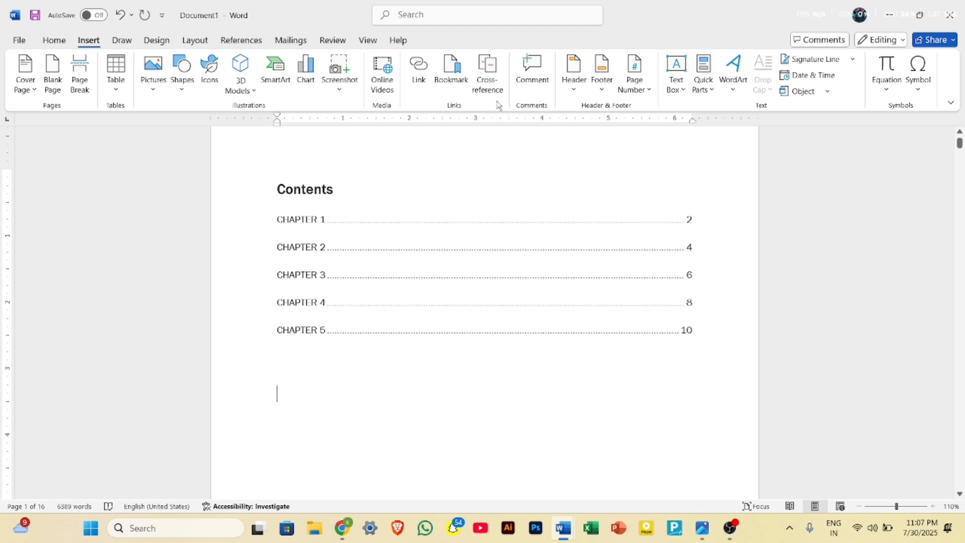
left_click(632, 89)
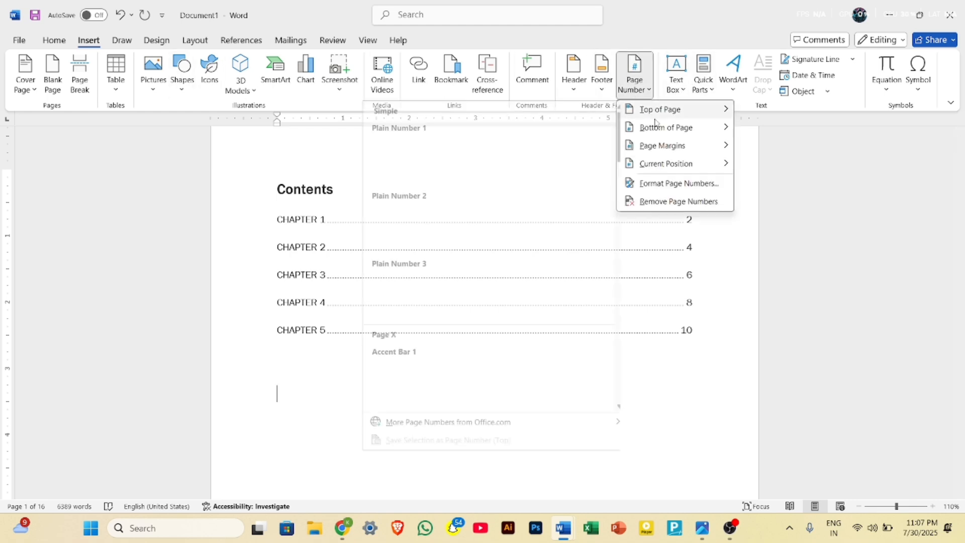
mouse_move(663, 127)
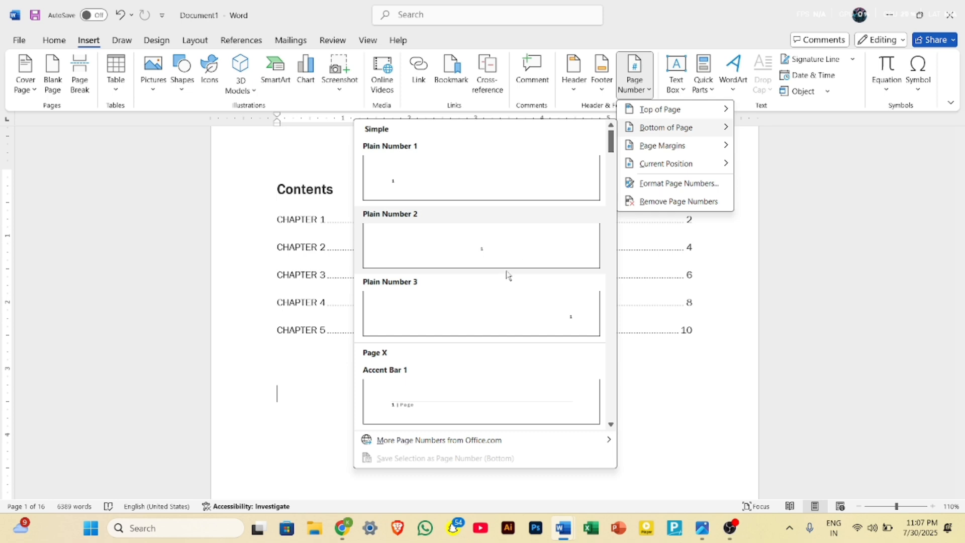
left_click(485, 401)
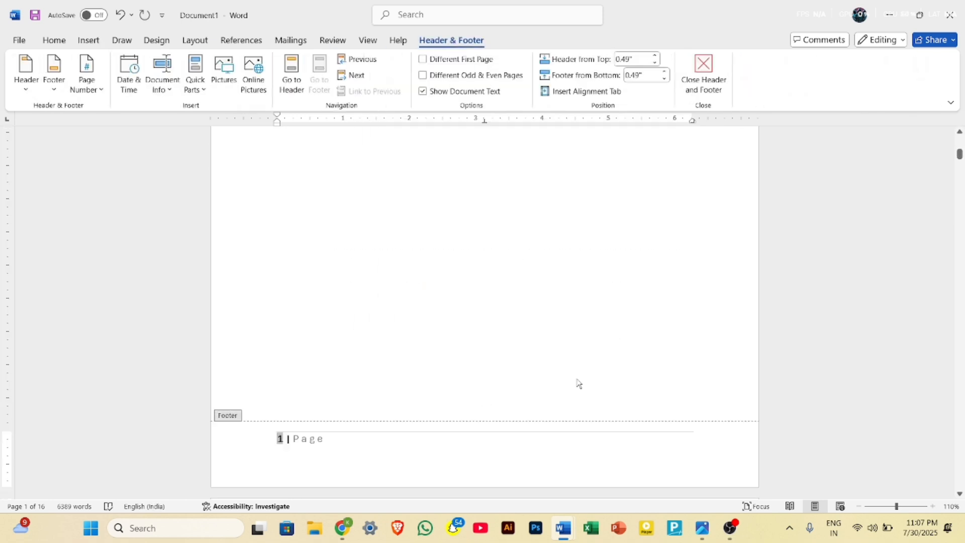
scroll(578, 383, "up", 3)
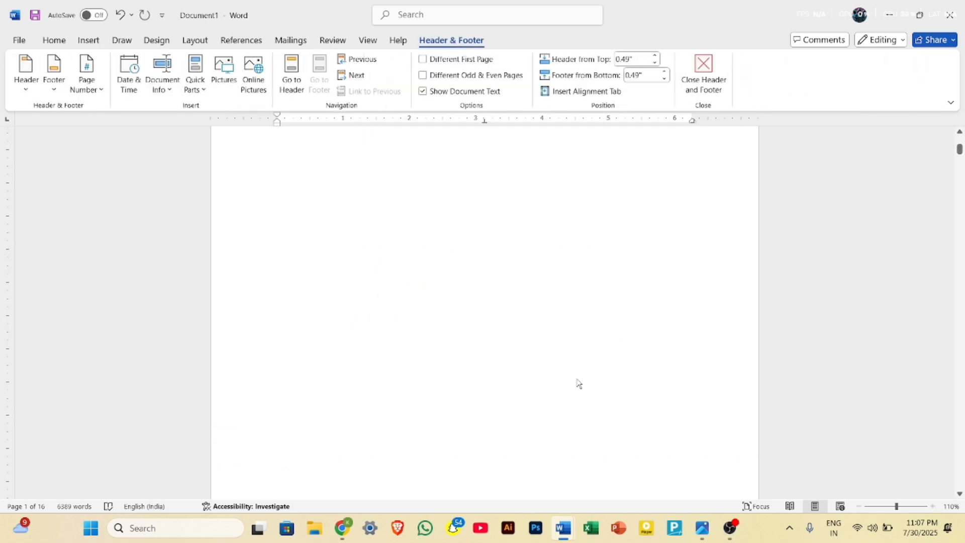
double_click(490, 329)
- Follow the "CHAPTER 1" link in the table of contents and check the page number in that page's footer
scroll(490, 327, "up", 5)
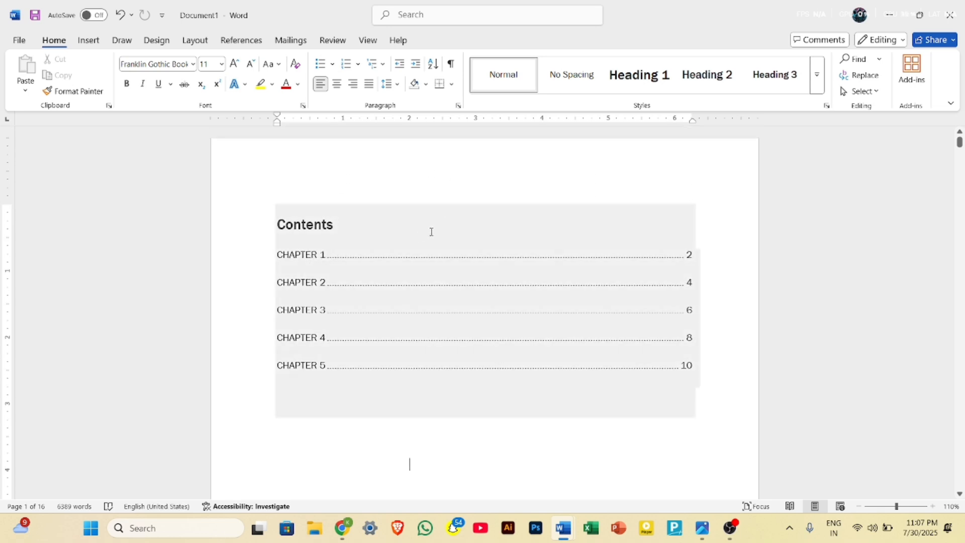
left_click(306, 257, "ctrl")
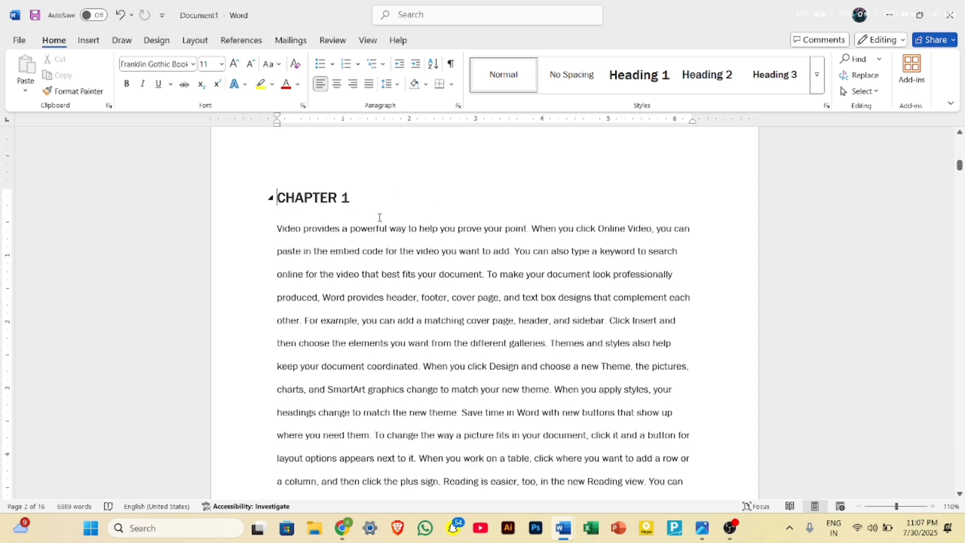
scroll(379, 217, "down", 8)
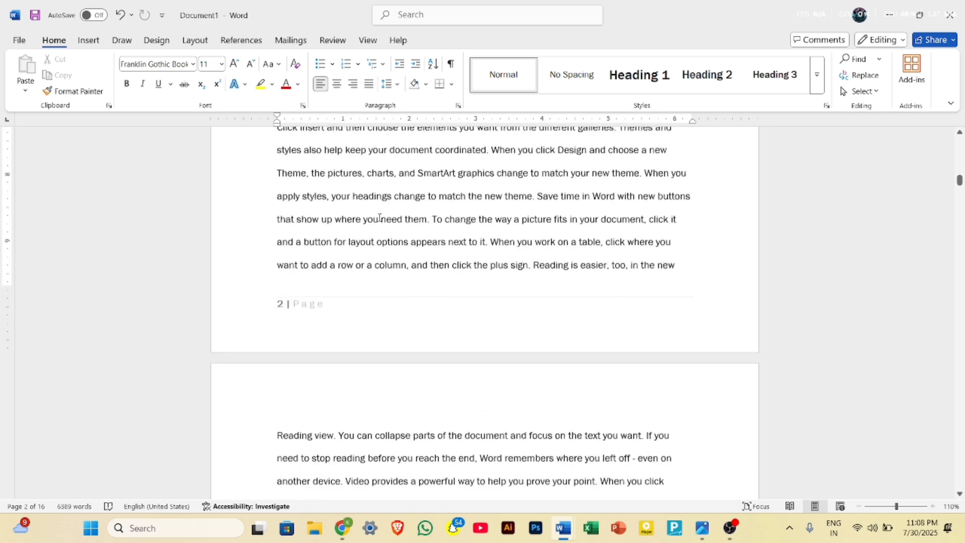
scroll(374, 226, "up", 15)
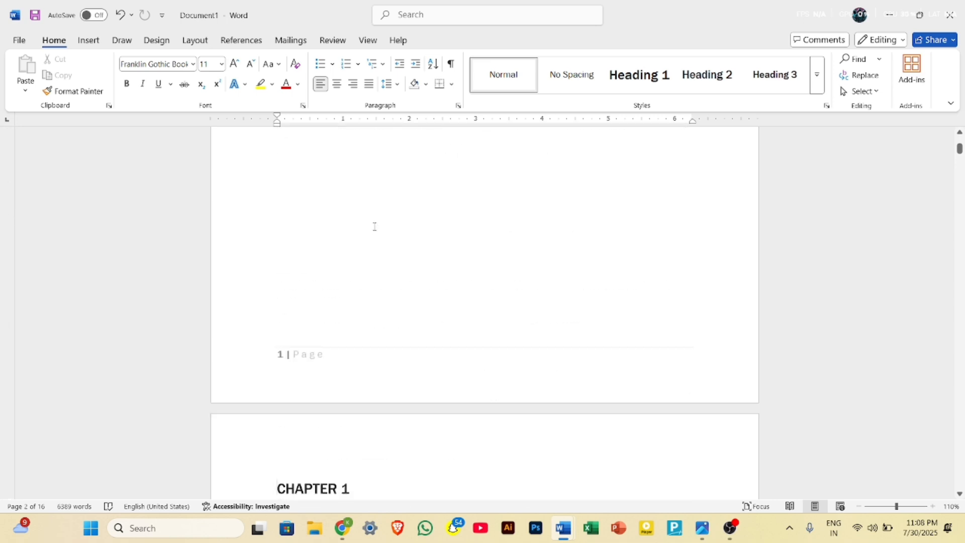
- Follow the "CHAPTER 3" link in the table of contents and look over the footers of the surrounding pages
left_click(375, 226)
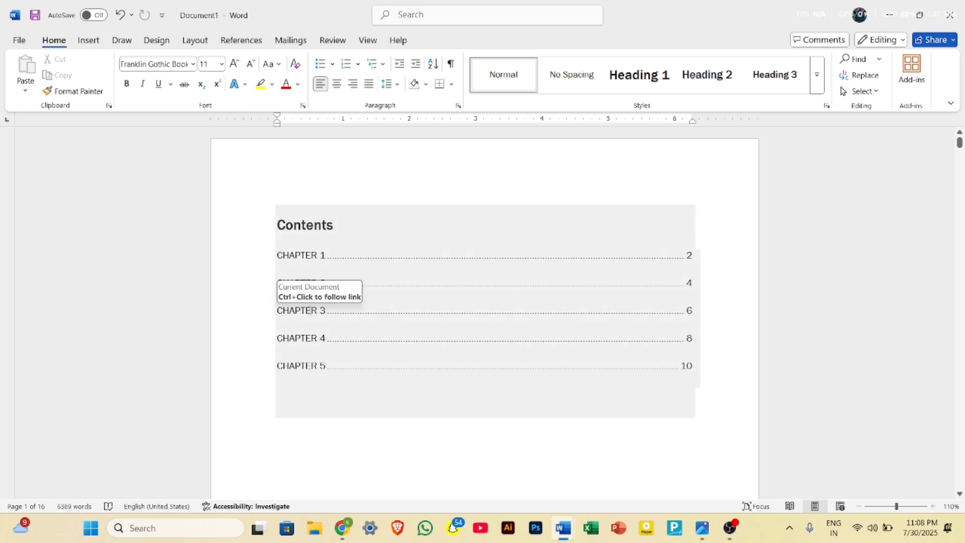
left_click(310, 312, "ctrl")
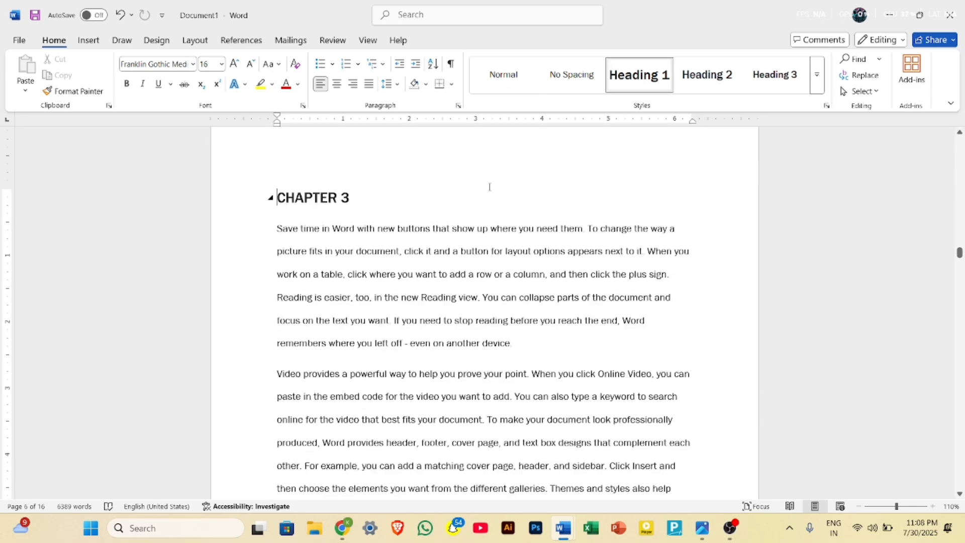
scroll(388, 245, "down", 10)
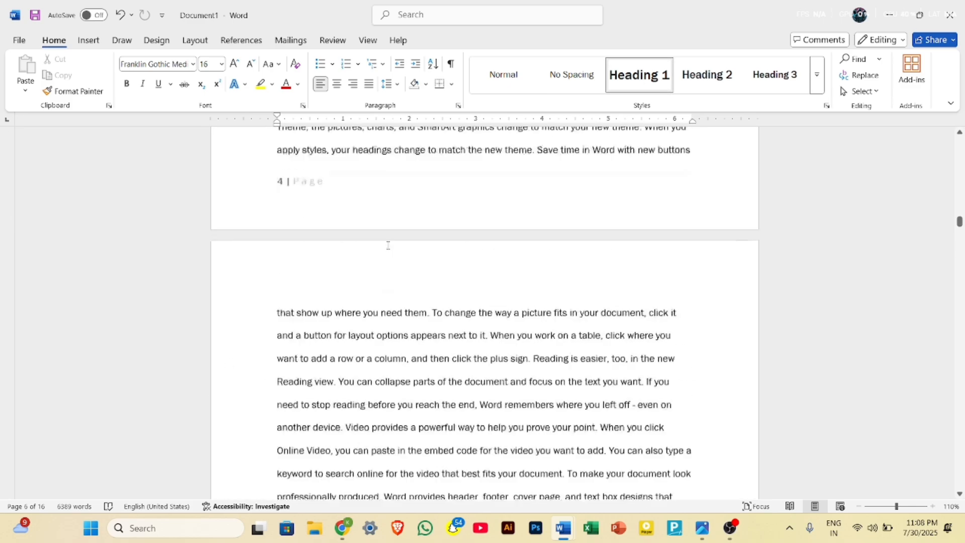
- Insert an empty line above the "Contents" title inside the table of contents on page 1
scroll(388, 245, "up", 20)
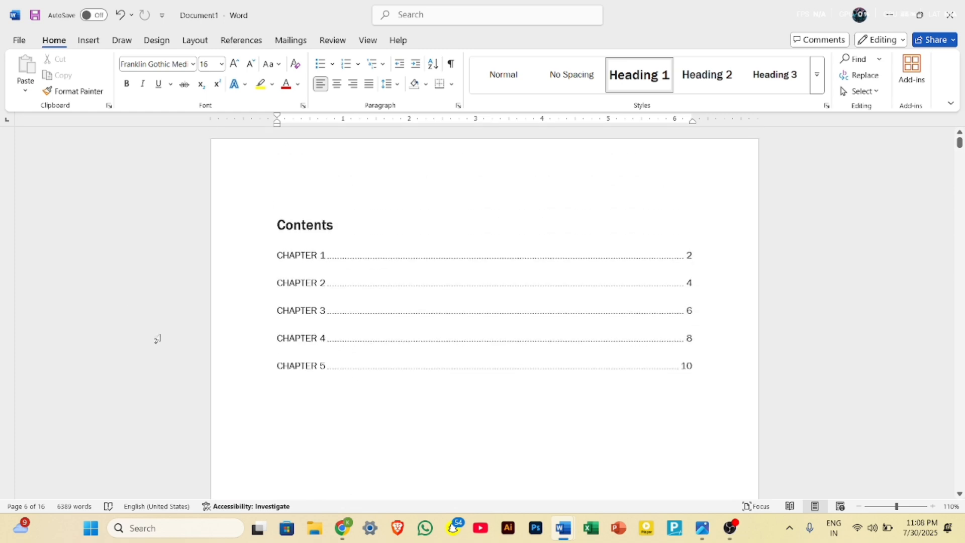
left_click(456, 243)
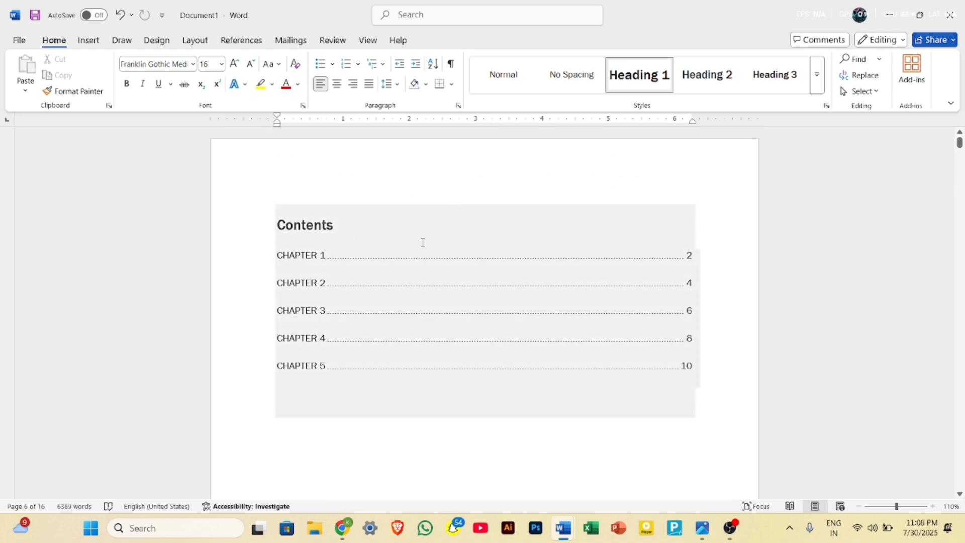
left_click(390, 196)
left_click(390, 195)
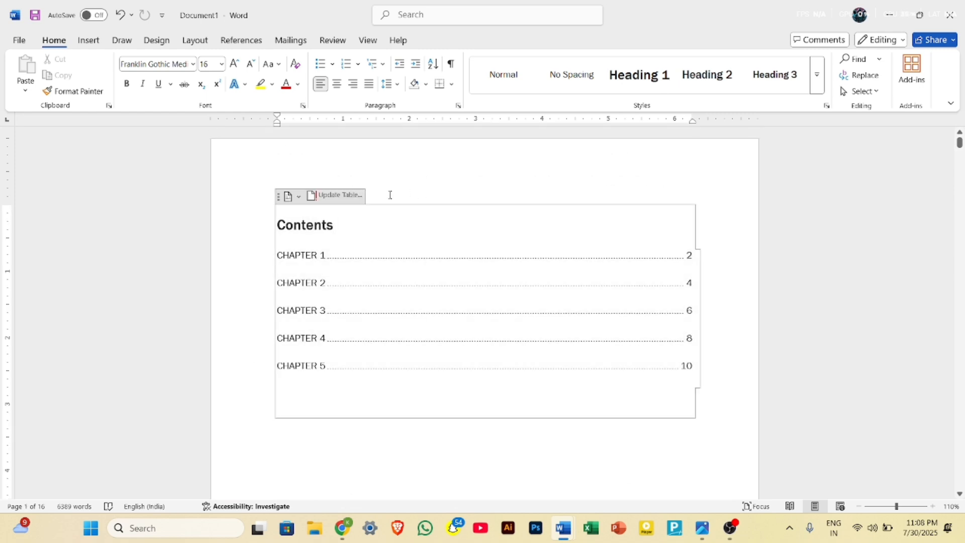
left_click(273, 203)
key("Return")
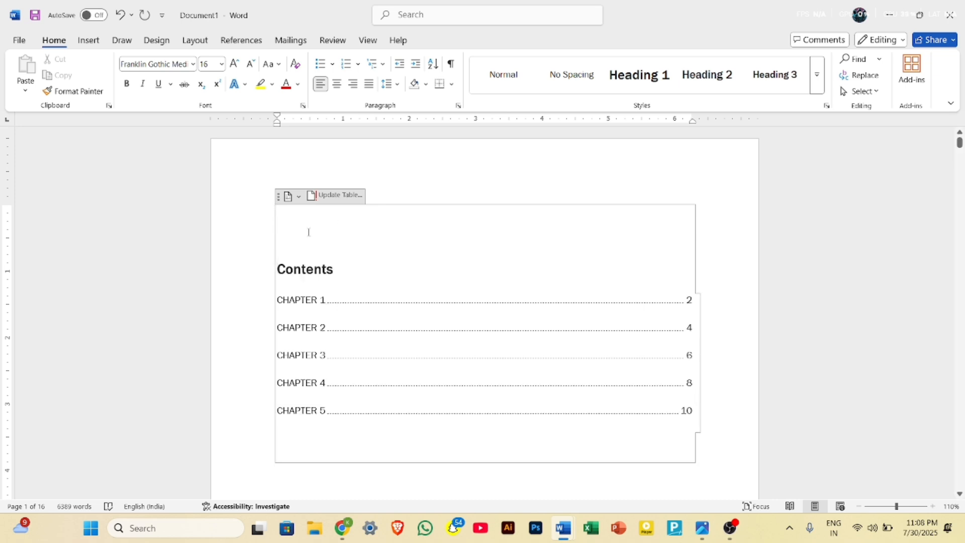
- Enter the title "INDEX" on the empty line above "Contents" and centre it
left_click(282, 230)
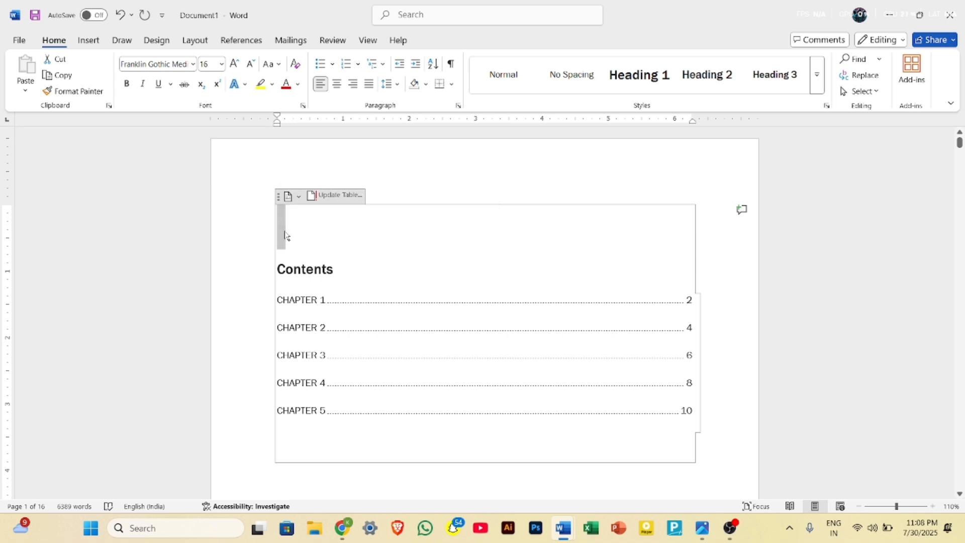
type("INDE")
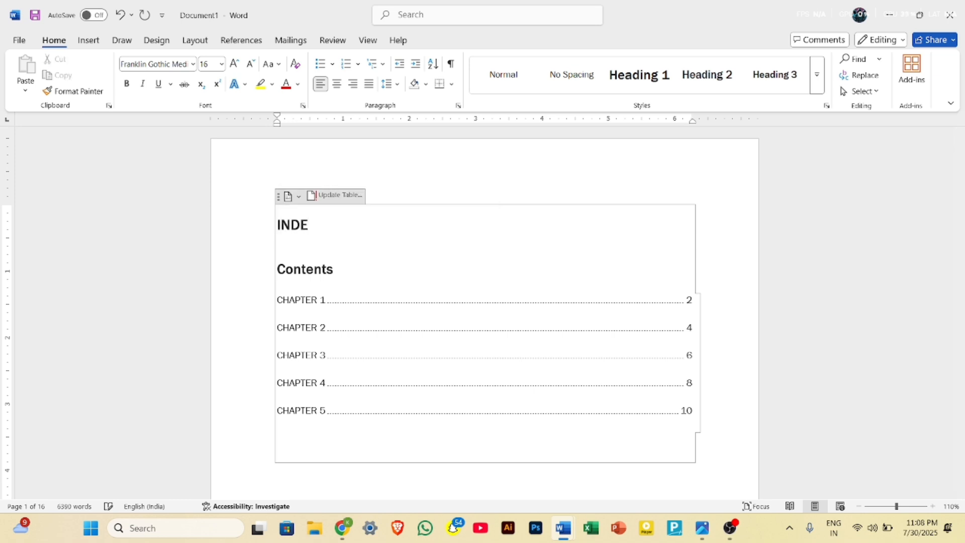
type("X")
left_click_drag(275, 224, 323, 227)
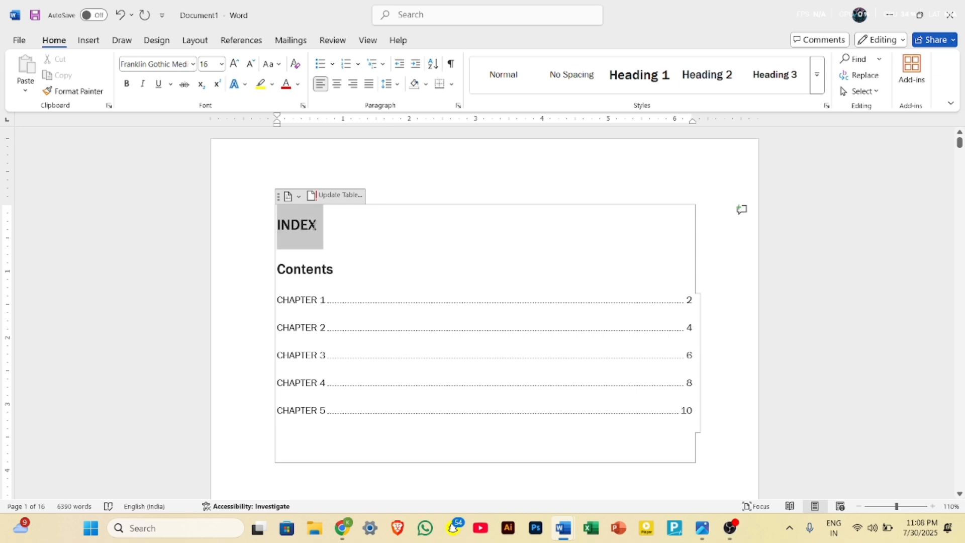
left_click(337, 84)
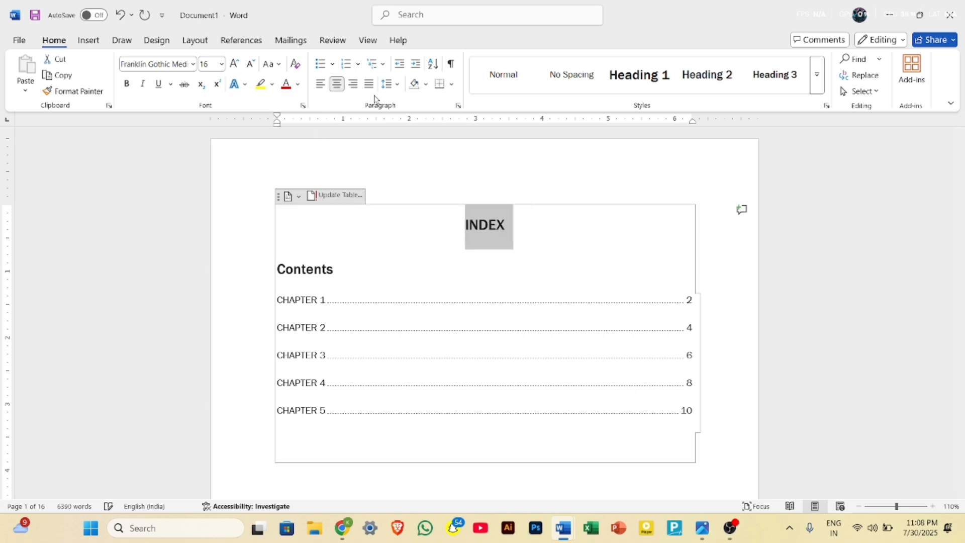
- Set the font size of the "INDEX" title to 28
left_click(240, 65)
left_click(239, 65)
left_click(239, 65)
left_click(239, 65)
left_click(239, 65)
left_click(239, 65)
left_click(239, 64)
left_click(239, 65)
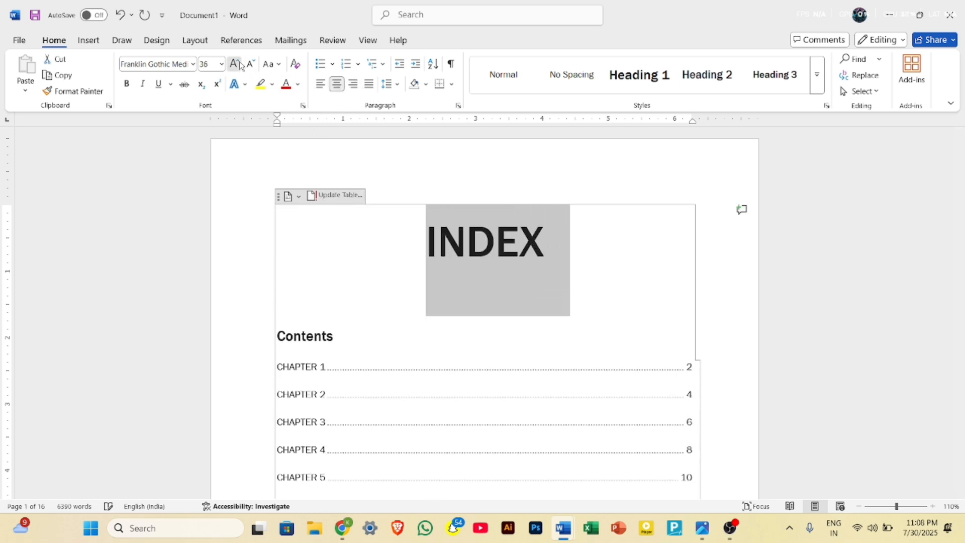
left_click(240, 65)
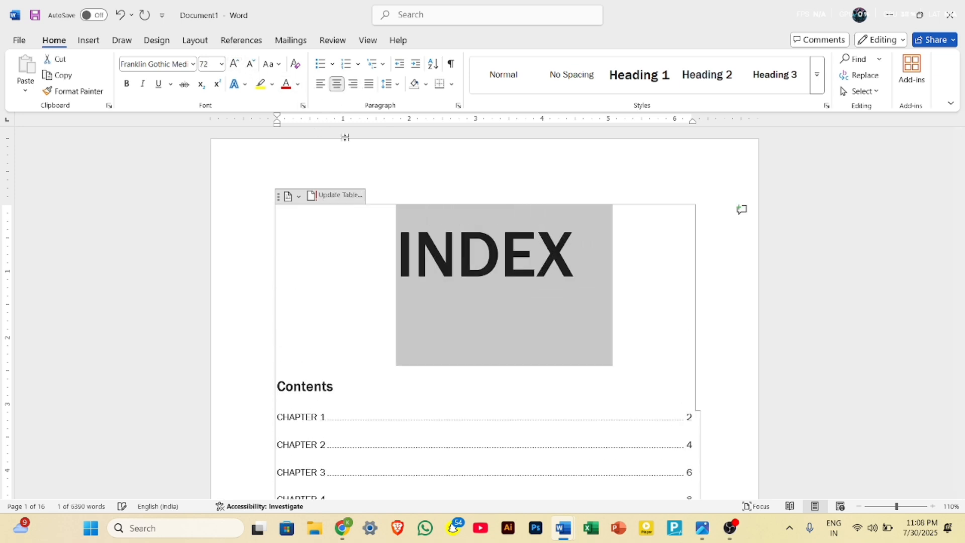
left_click(250, 65)
left_click(250, 65)
left_click(250, 65)
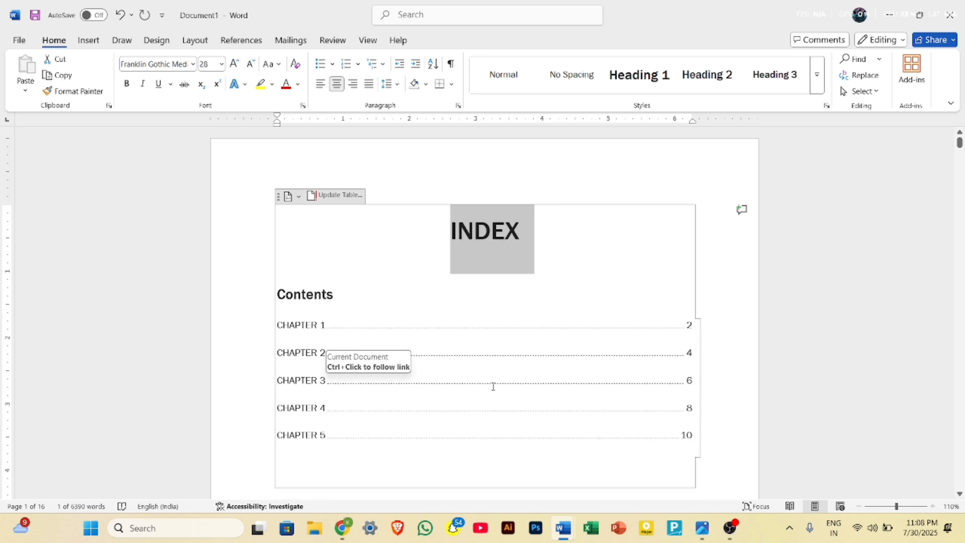
- Insert the line "CHAPTER 6" at the start of page 14 and apply the Heading 1 style to it
scroll(493, 388, "down", 3)
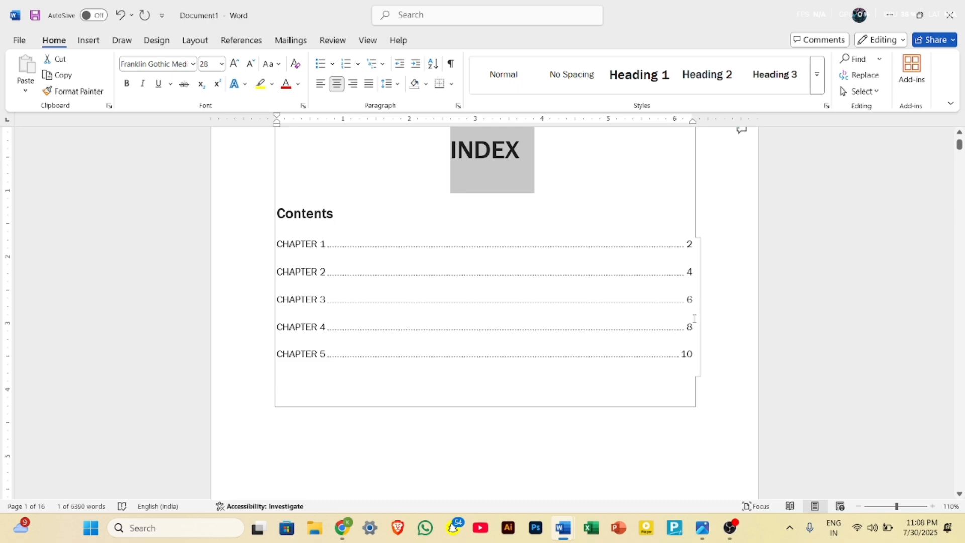
scroll(690, 355, "down", 15)
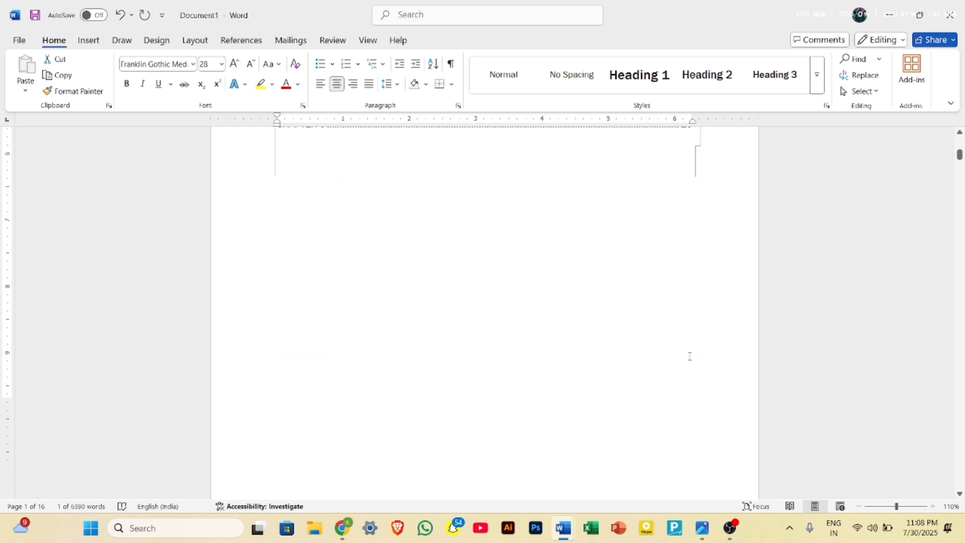
scroll(689, 356, "down", 15)
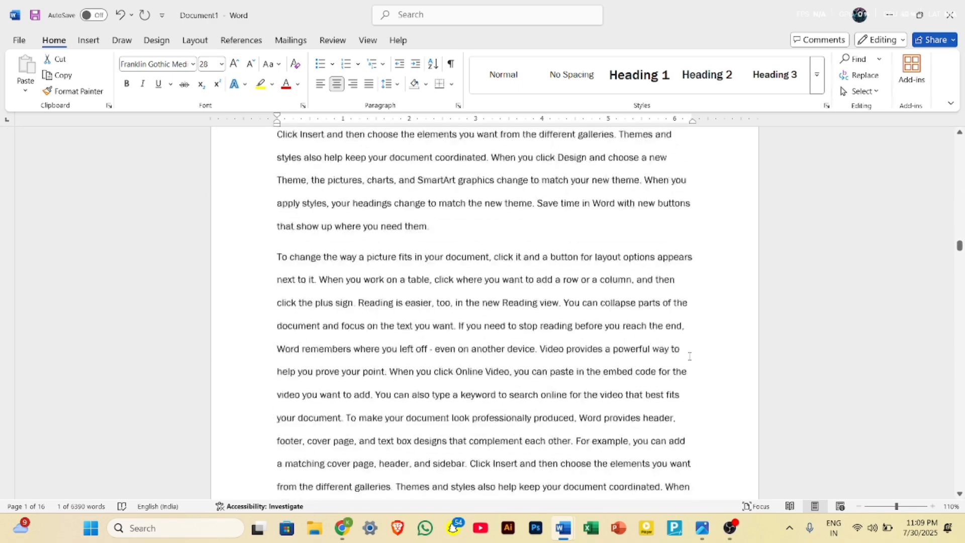
scroll(689, 356, "down", 12)
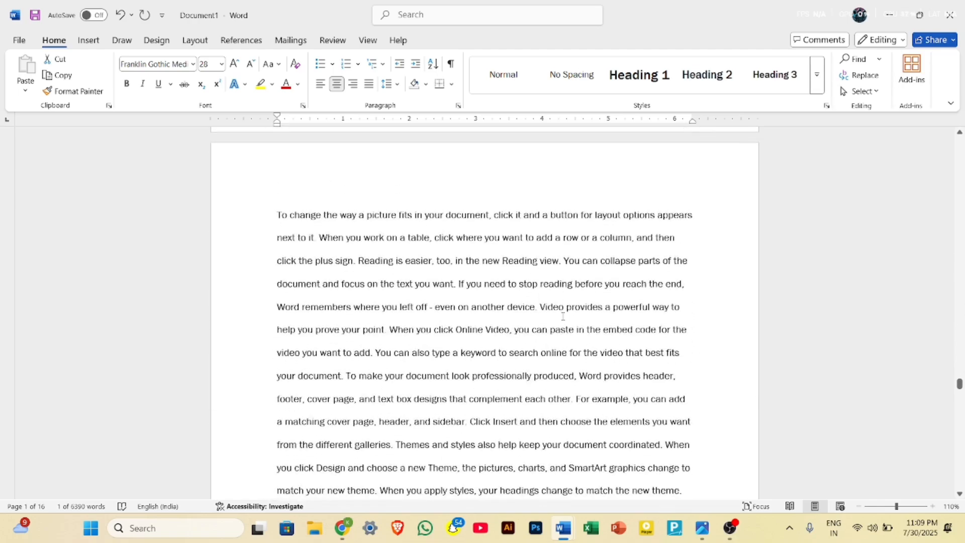
scroll(270, 251, "down", 15)
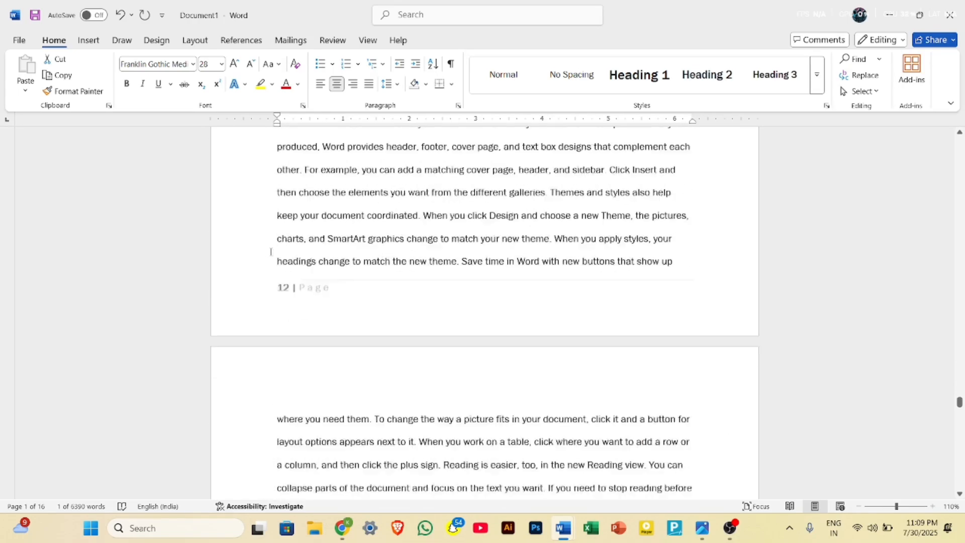
scroll(780, 302, "down", 1)
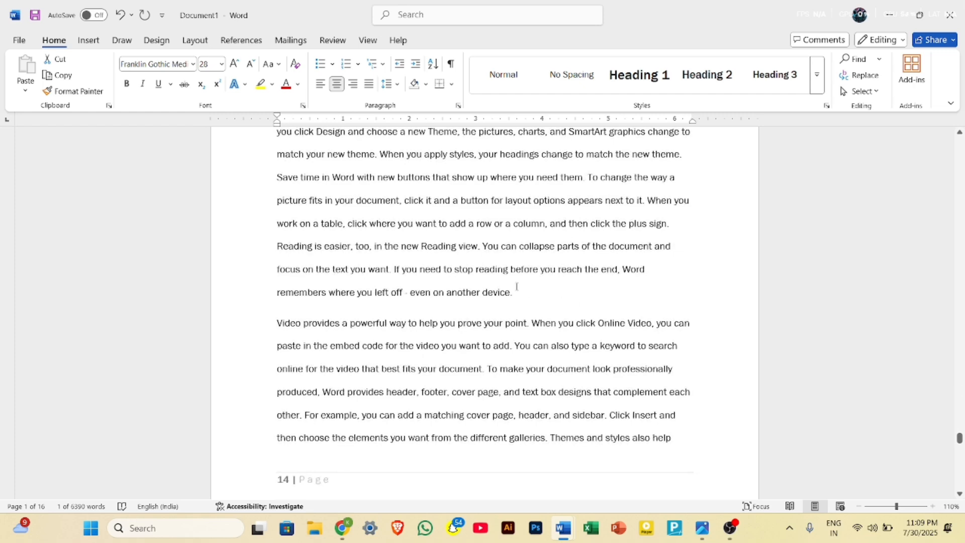
scroll(516, 287, "up", 5)
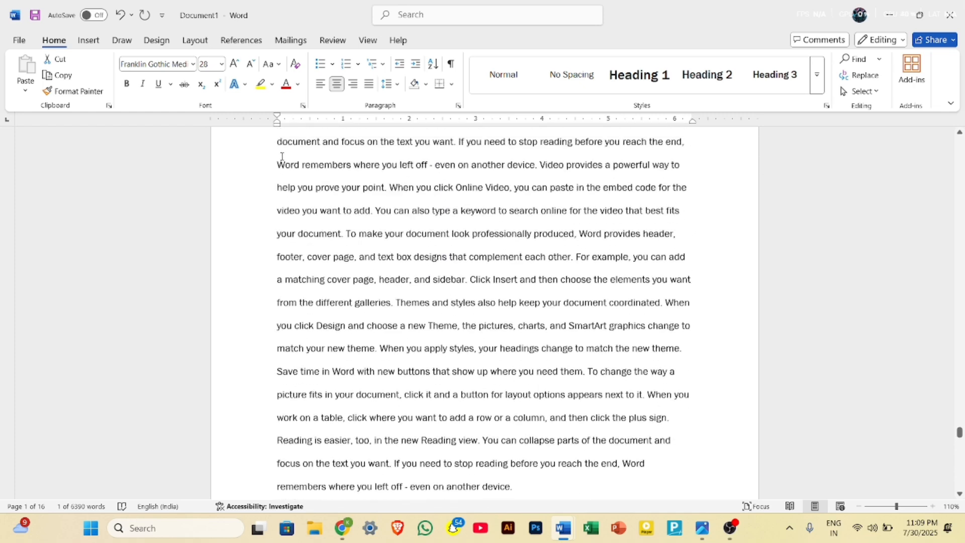
scroll(313, 200, "up", 6)
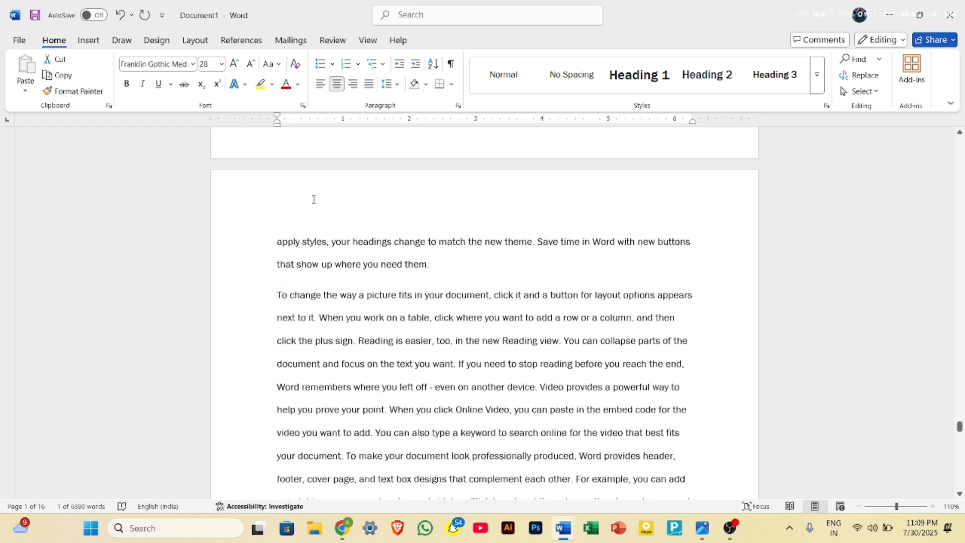
left_click(273, 246)
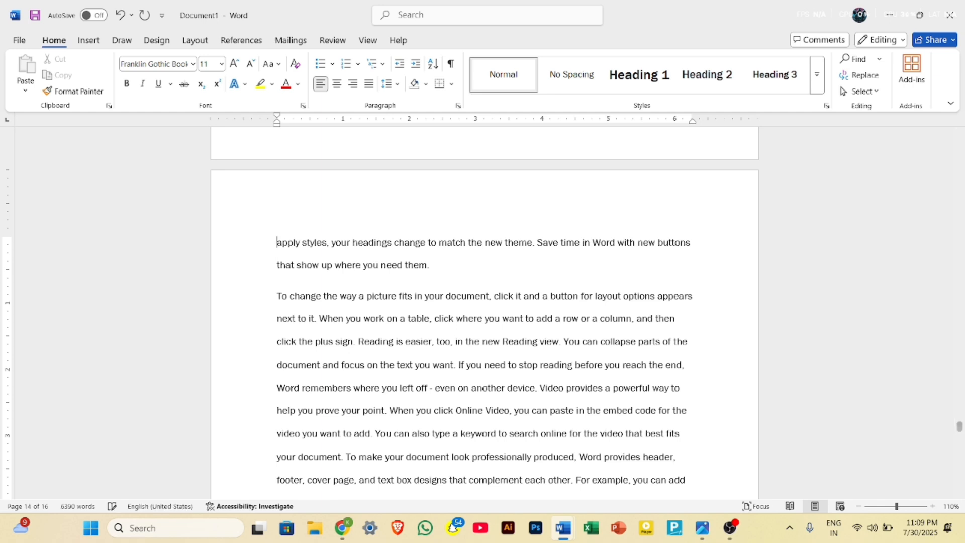
key("Return")
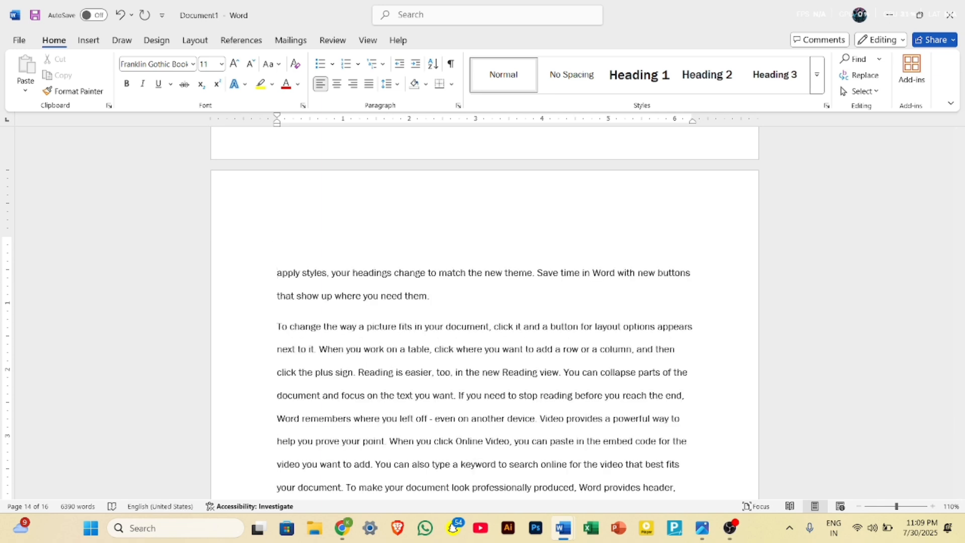
type("CHAPTER 6")
left_click_drag(275, 242, 330, 247)
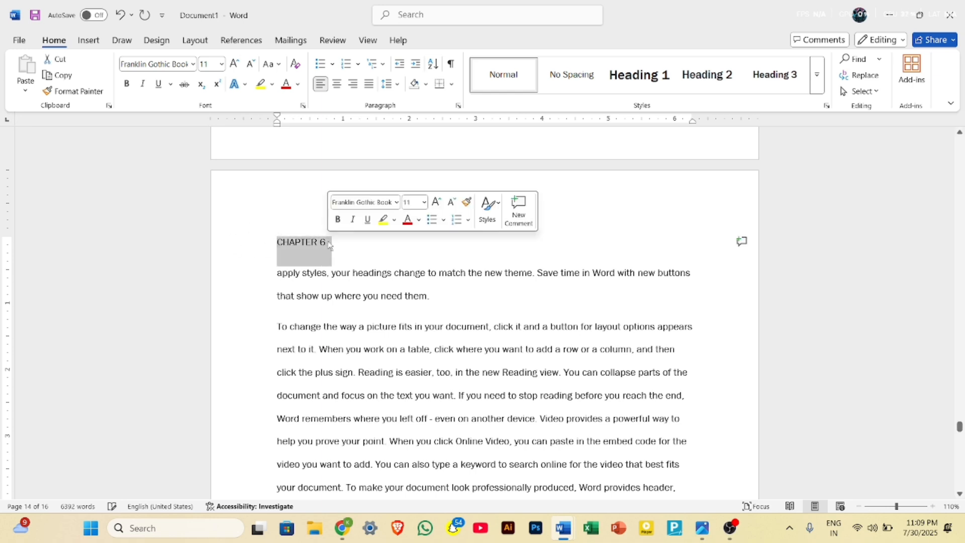
left_click(640, 74)
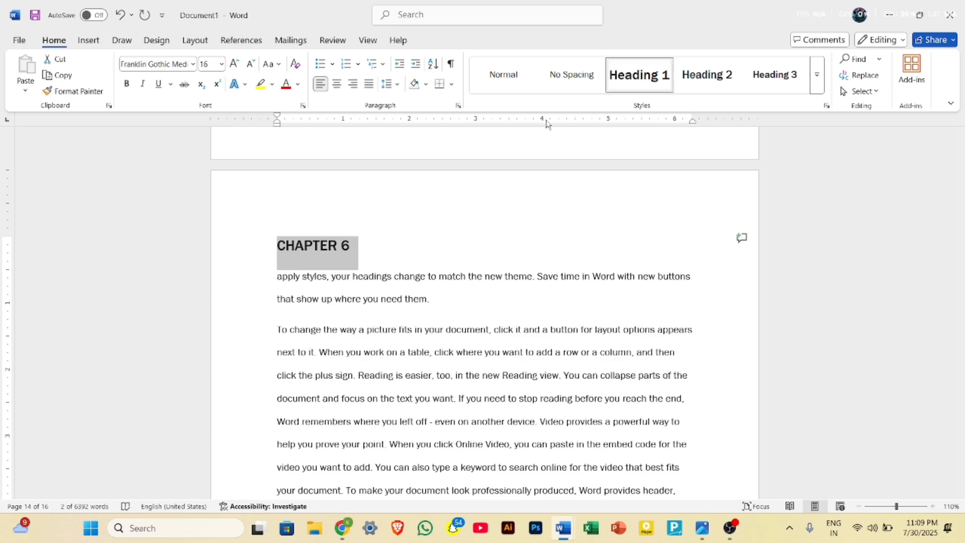
- Insert the line "CHAPTER 7" at the start of page 16 and apply the Heading 1 style to it
scroll(537, 235, "down", 10)
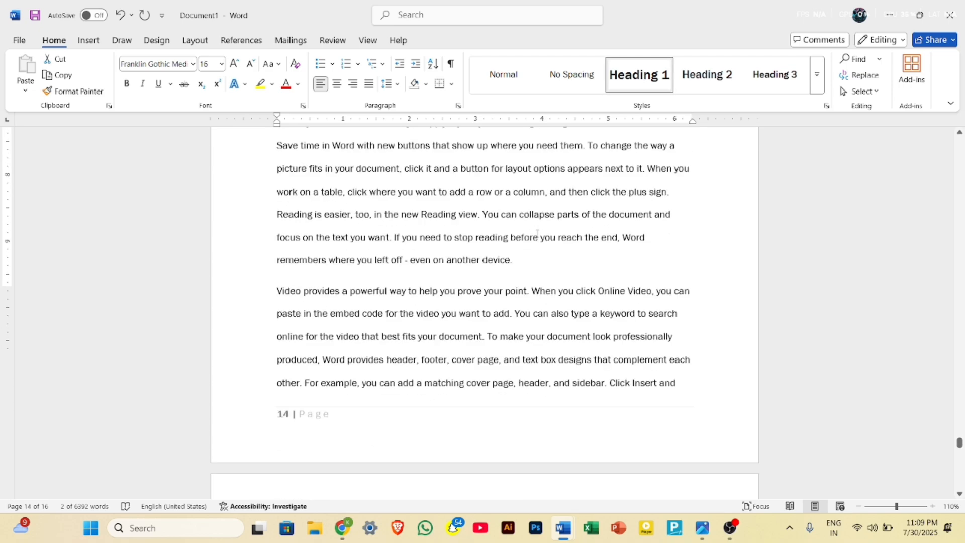
scroll(537, 233, "down", 15)
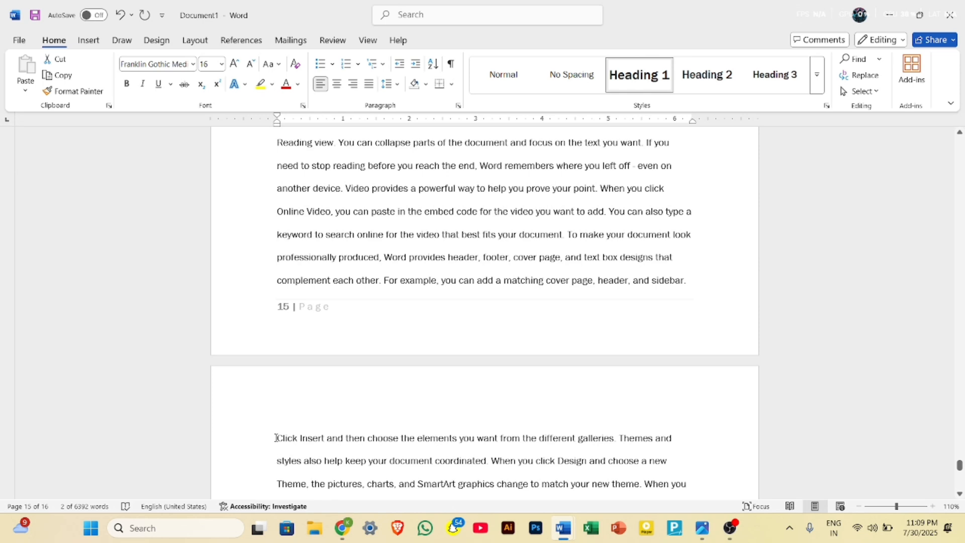
left_click(275, 437)
key("Return")
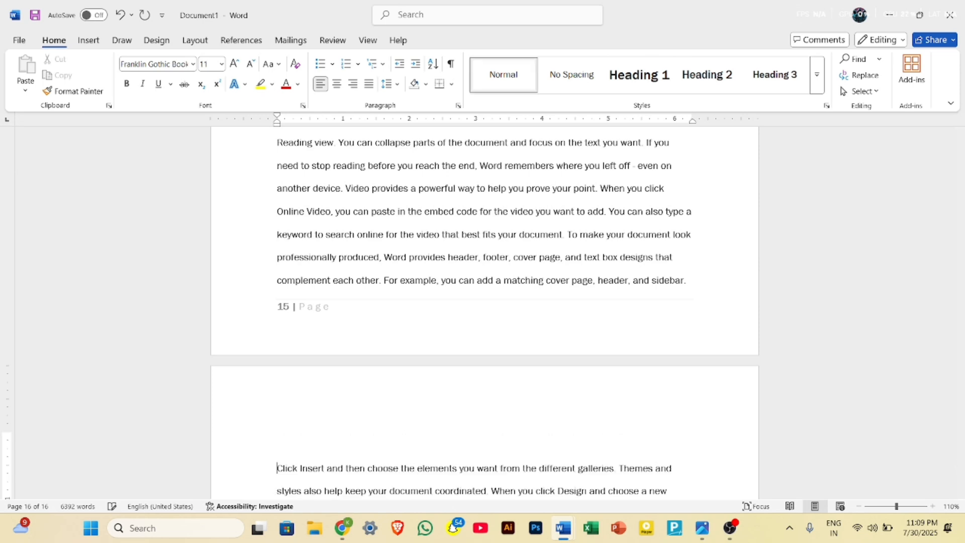
type("CHAPTER 7")
triple_click(278, 437)
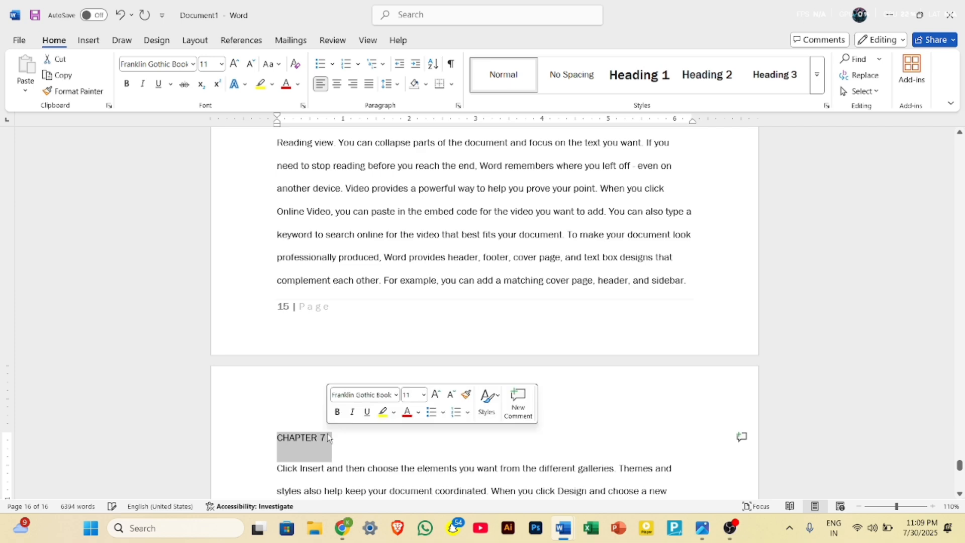
left_click(655, 84)
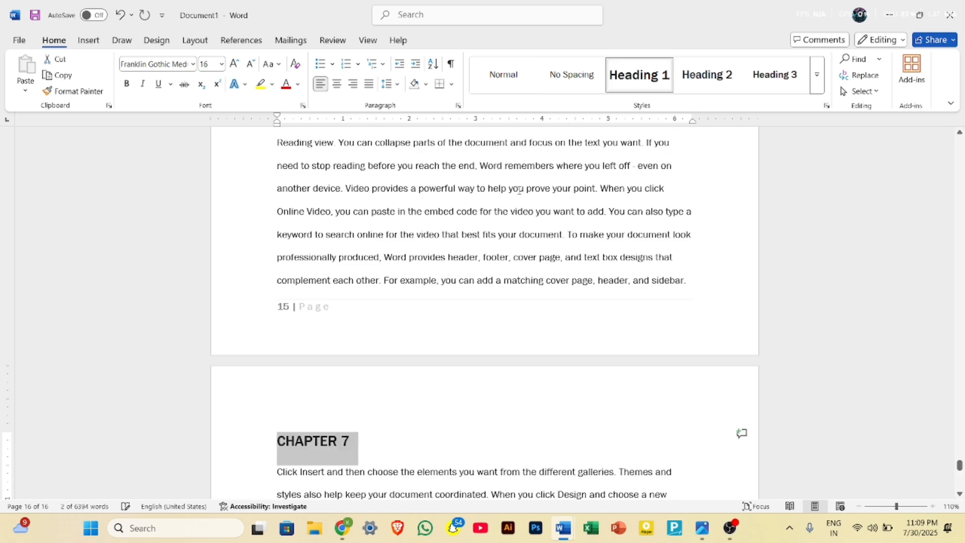
- Update the entire table of contents on page 1 and look over its chapter entries
scroll(519, 189, "up", 5)
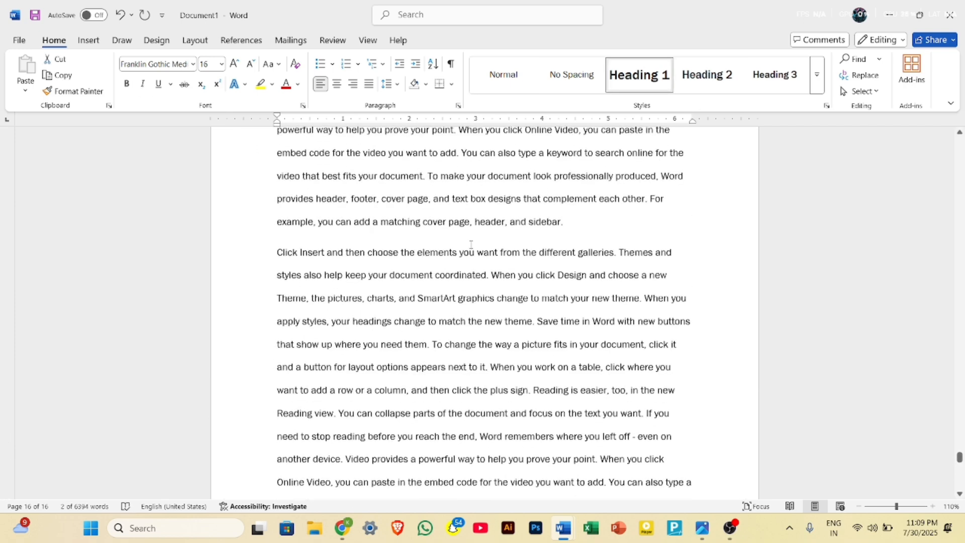
left_click(960, 466)
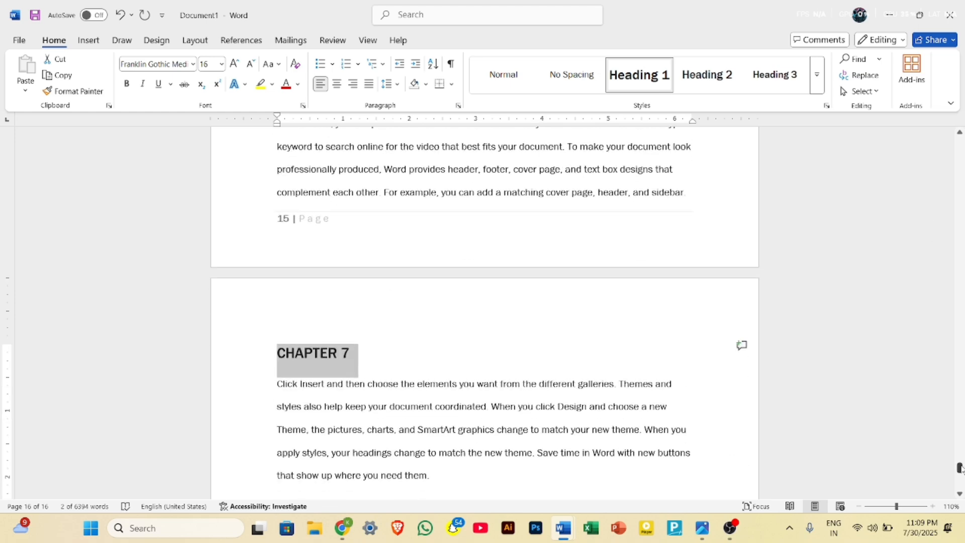
left_click_drag(960, 467, 947, 133)
left_click(551, 401)
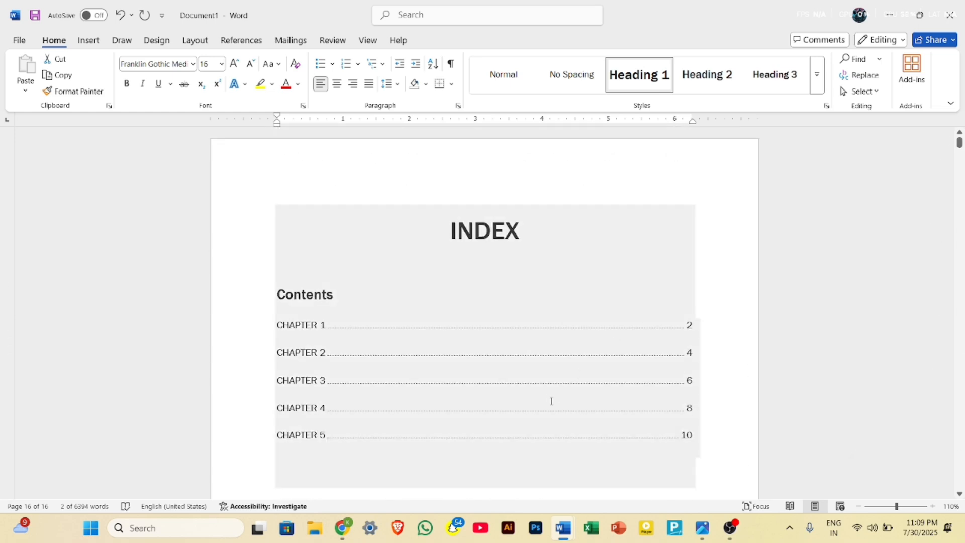
left_click(318, 301)
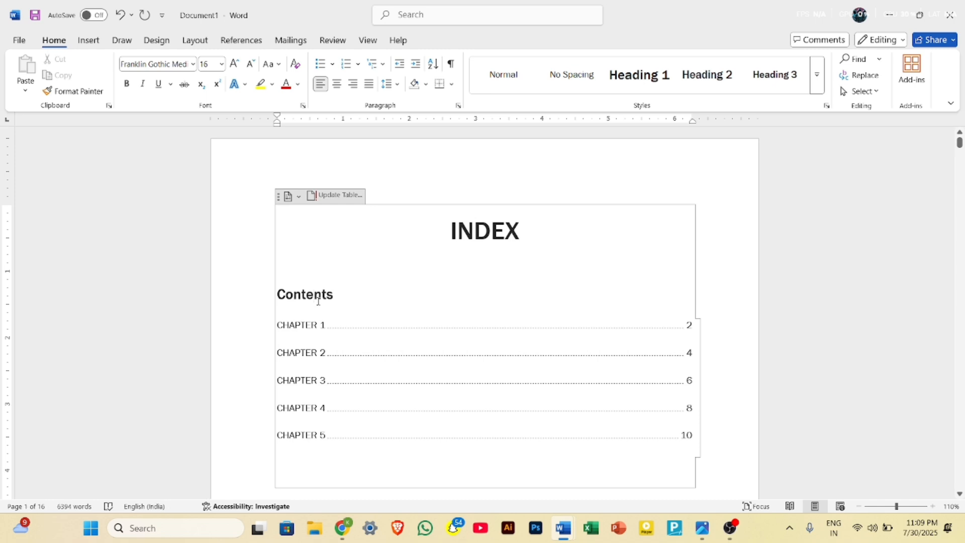
left_click(334, 201)
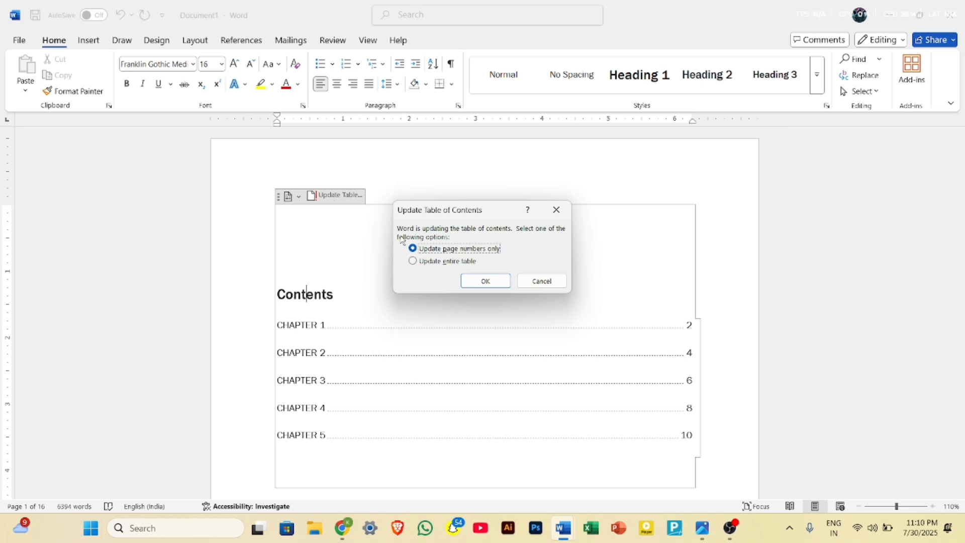
left_click(431, 263)
left_click(483, 281)
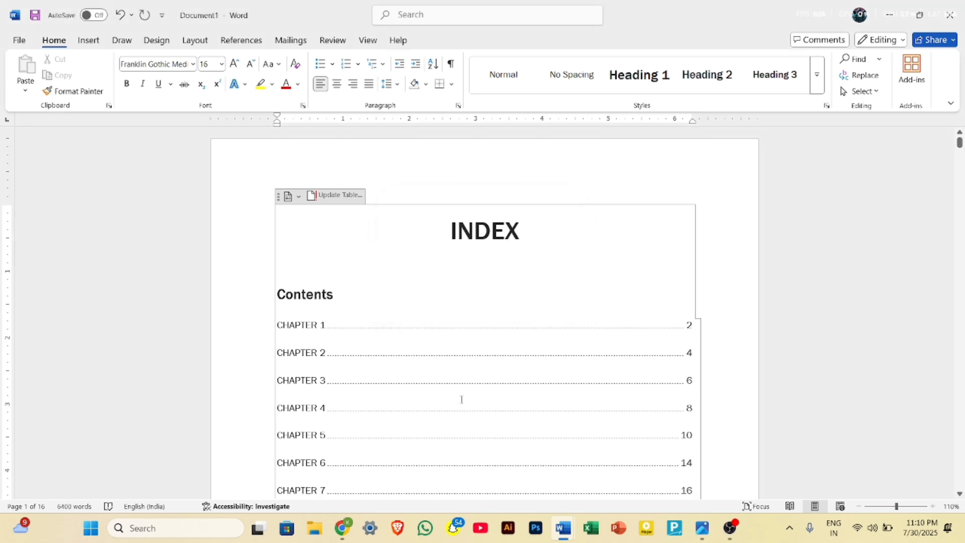
scroll(459, 435, "down", 2)
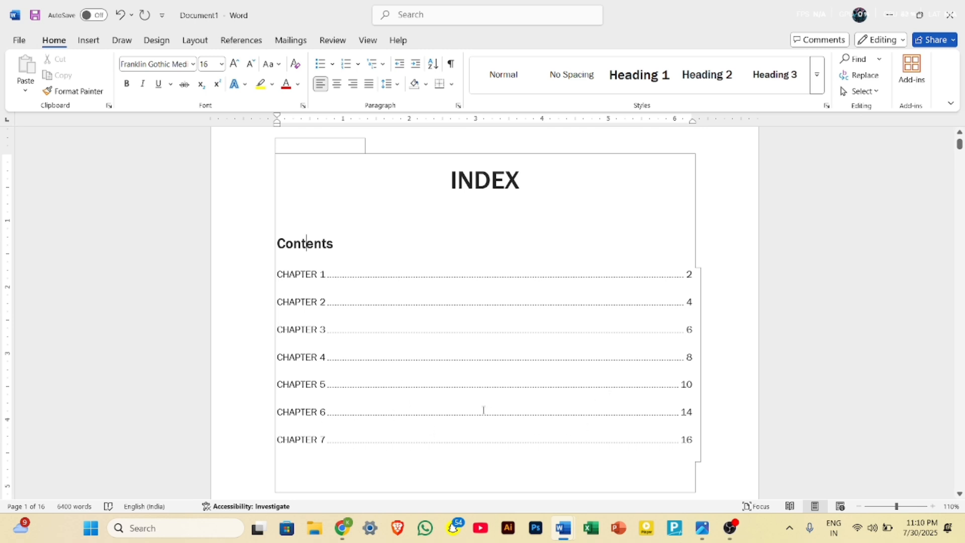
- Insert the line "CHAPTER 1 PART 2" on page 2 before "a column, and then click the plus sign" and apply the Heading 2 style to it
left_click(257, 39)
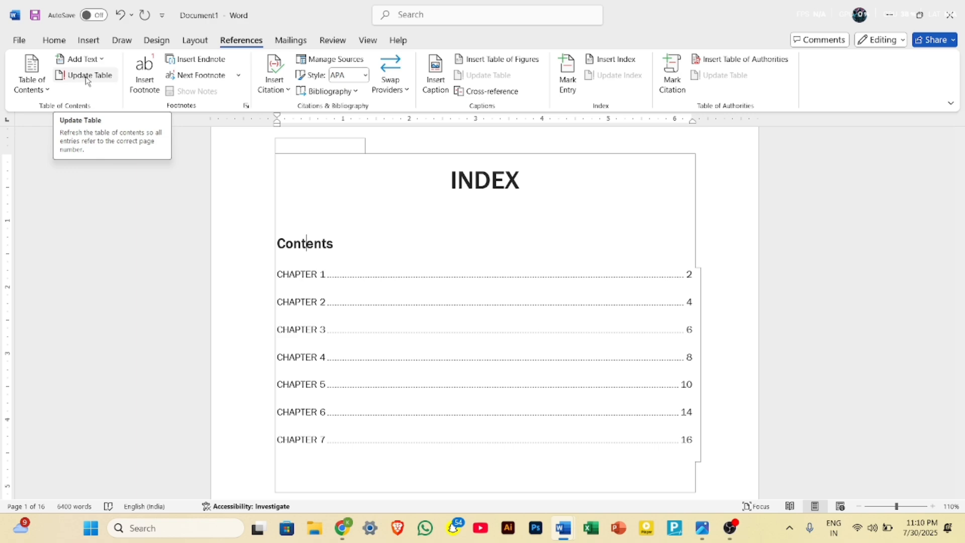
left_click(91, 60)
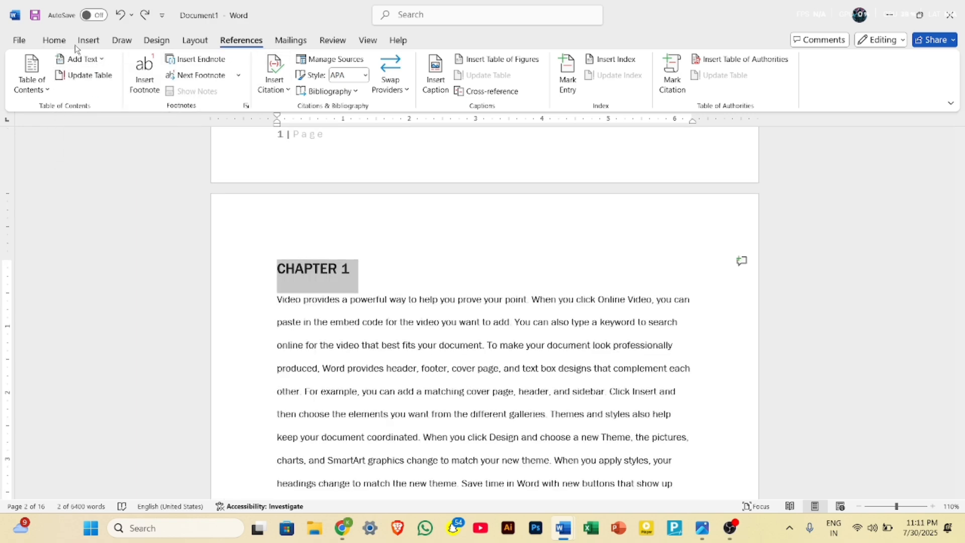
scroll(359, 247, "down", 3)
scroll(359, 248, "down", 5)
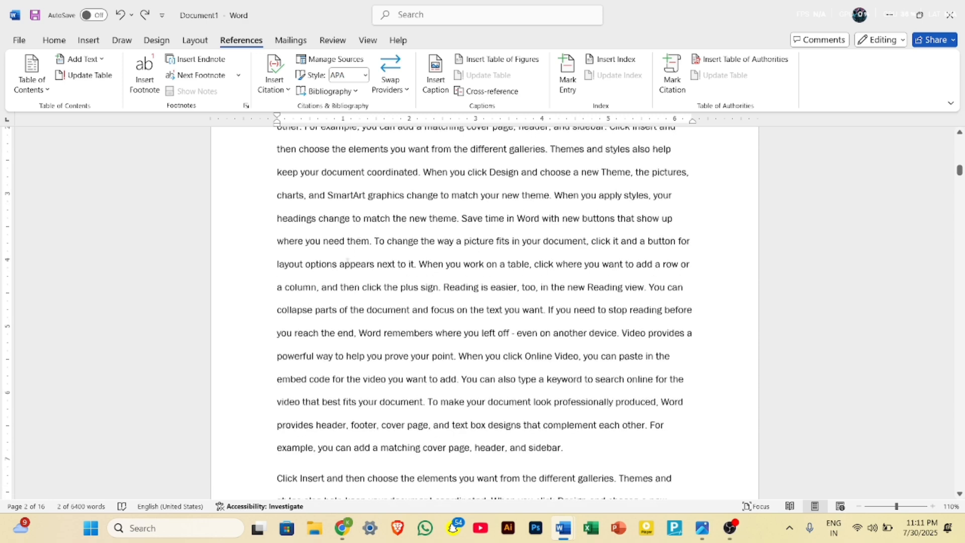
left_click(275, 289)
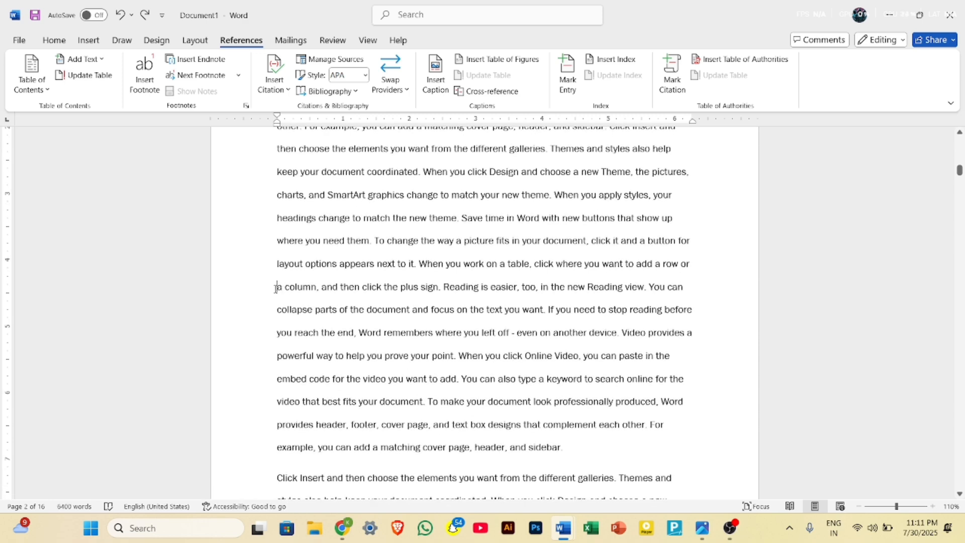
key("Return")
key("Return")
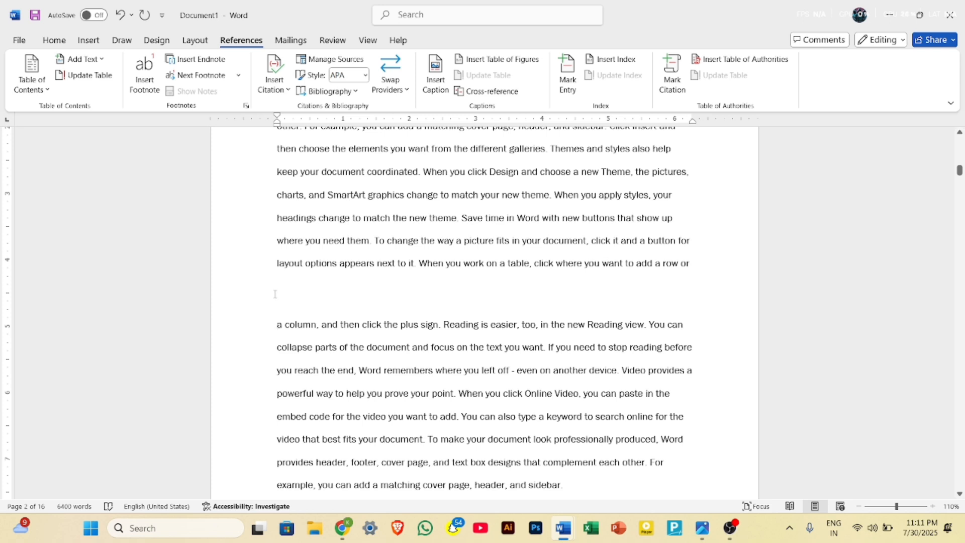
type("CHAPTER 1 PART 2")
left_click_drag(277, 296, 385, 302)
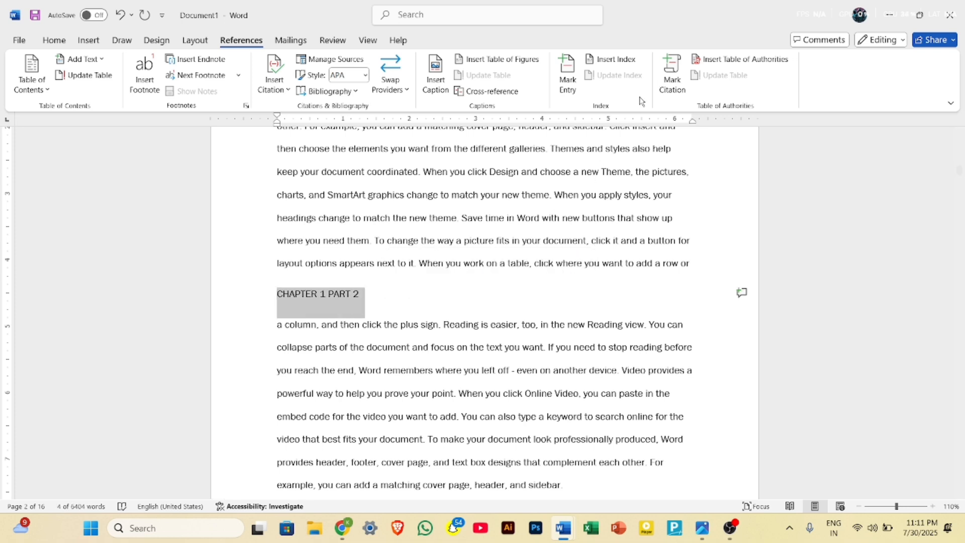
left_click(54, 40)
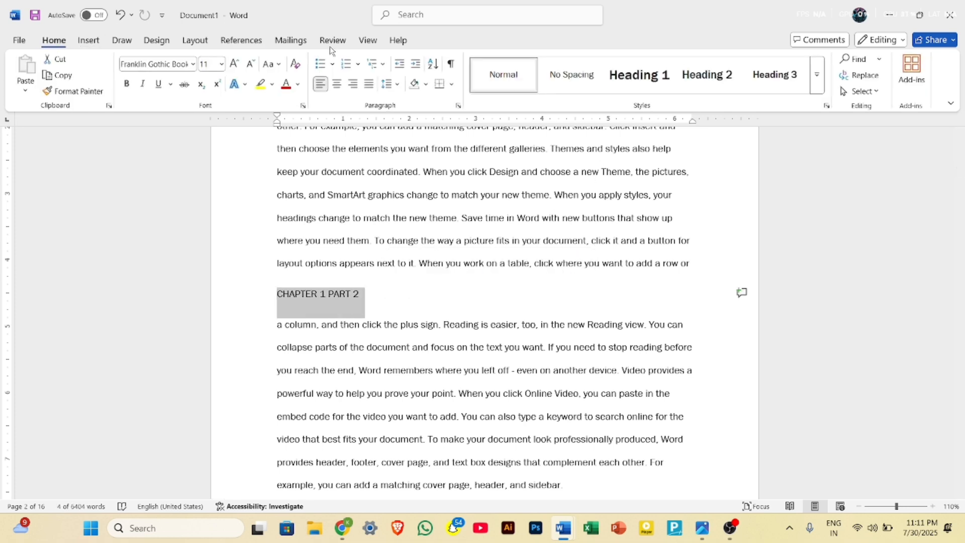
left_click(707, 84)
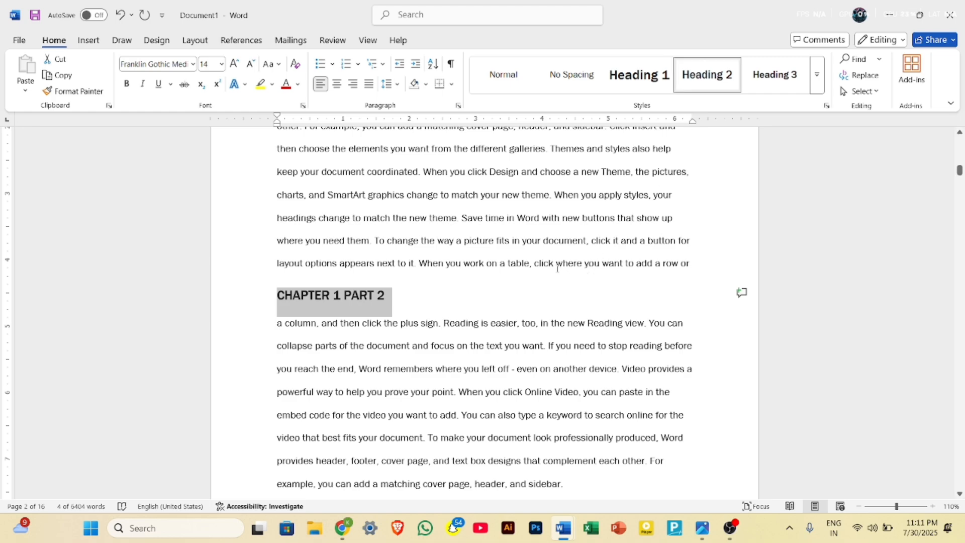
- Insert the line "CHAPTER 3 PART 2" before the second paragraph under CHAPTER 3 on page 6 and apply the Heading 2 style to it
scroll(557, 268, "down", 10)
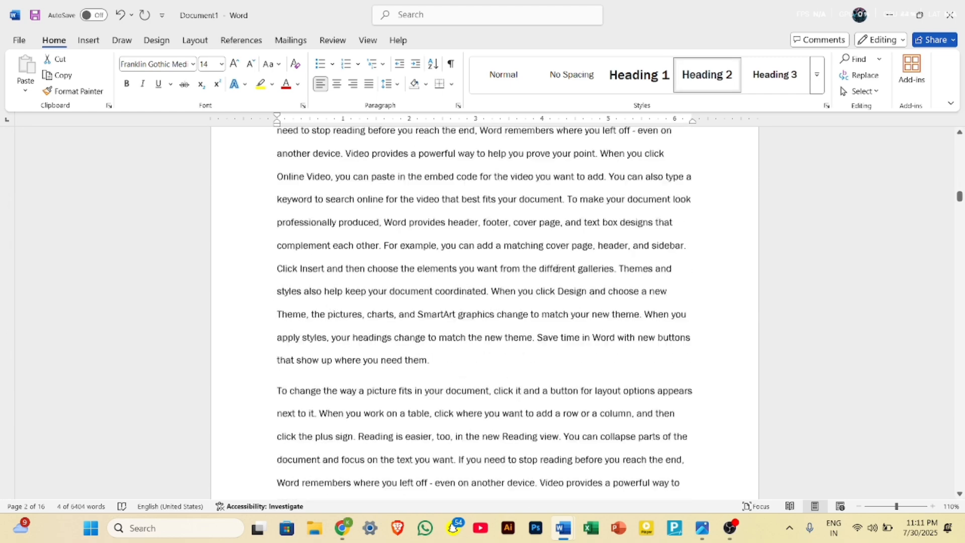
scroll(557, 268, "down", 15)
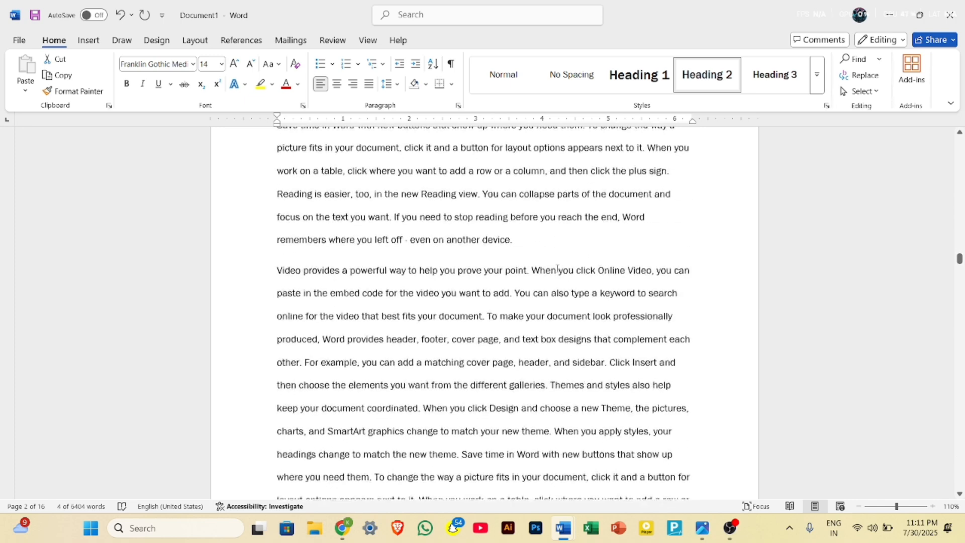
scroll(302, 278, "up", 4)
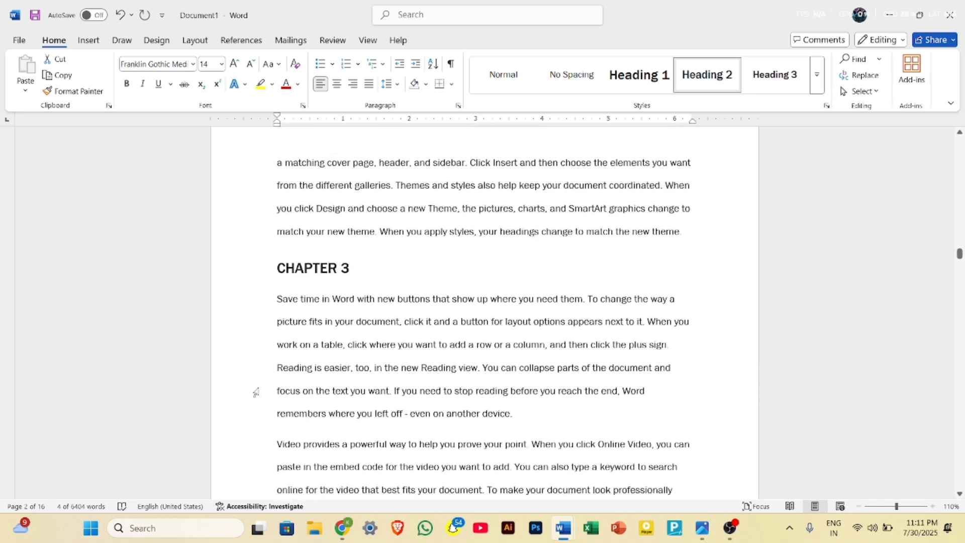
left_click(275, 445)
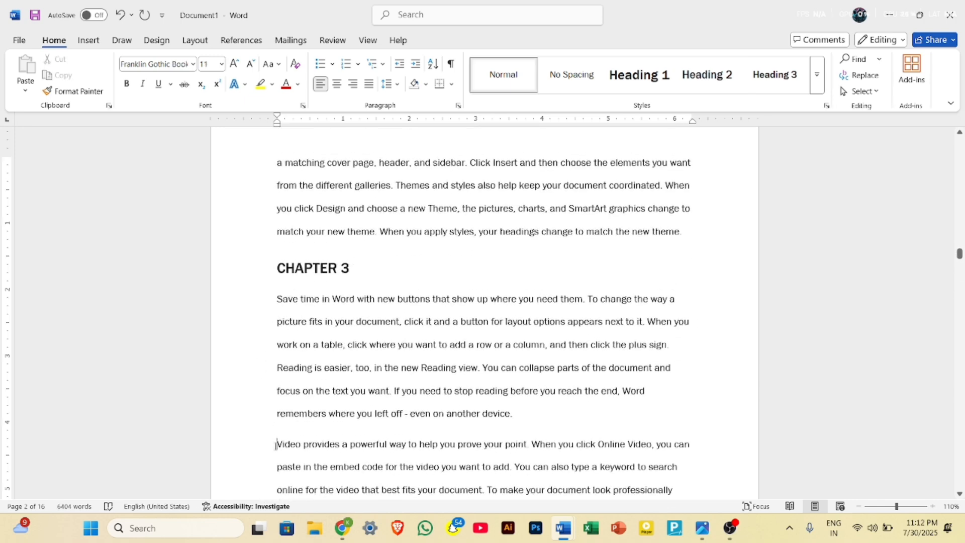
key("Return")
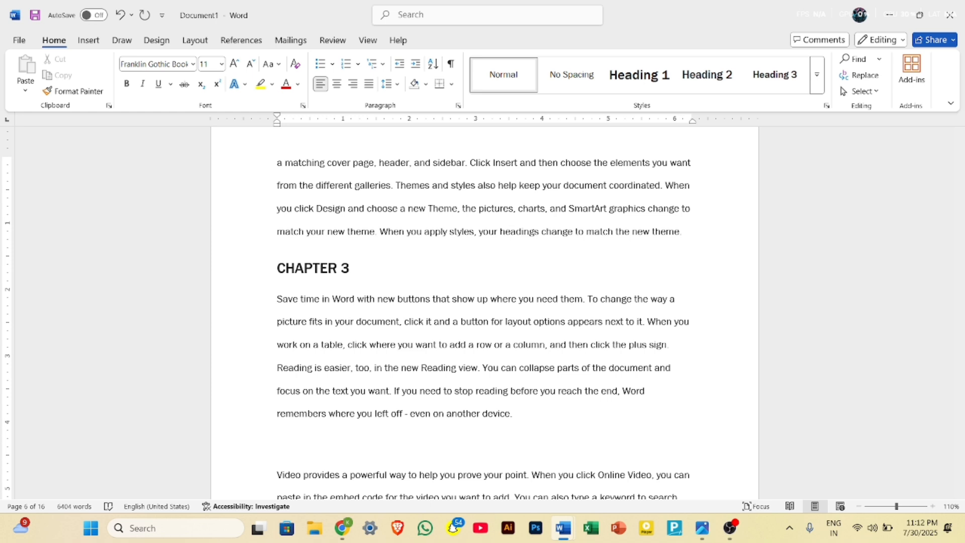
type("CHAPTER 3 PART 2")
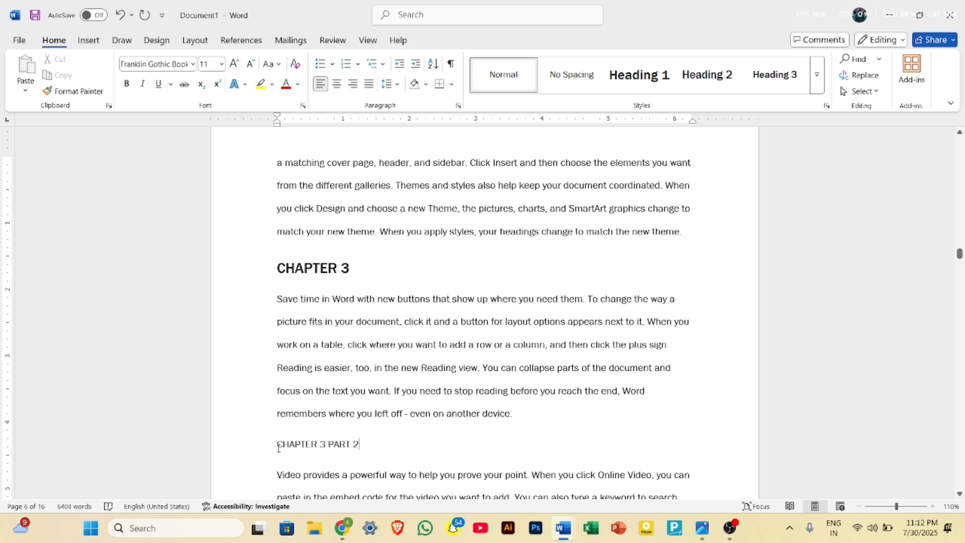
left_click_drag(278, 446, 366, 455)
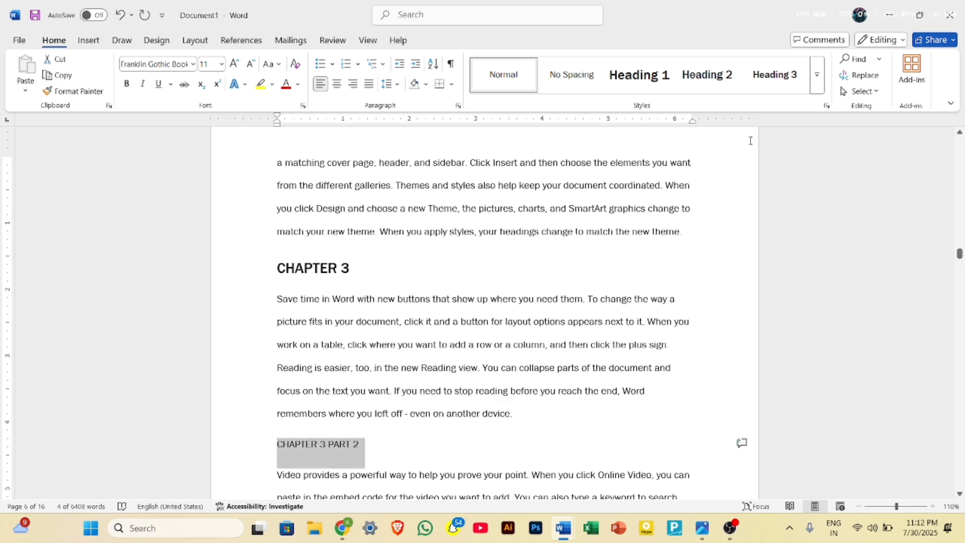
left_click(724, 91)
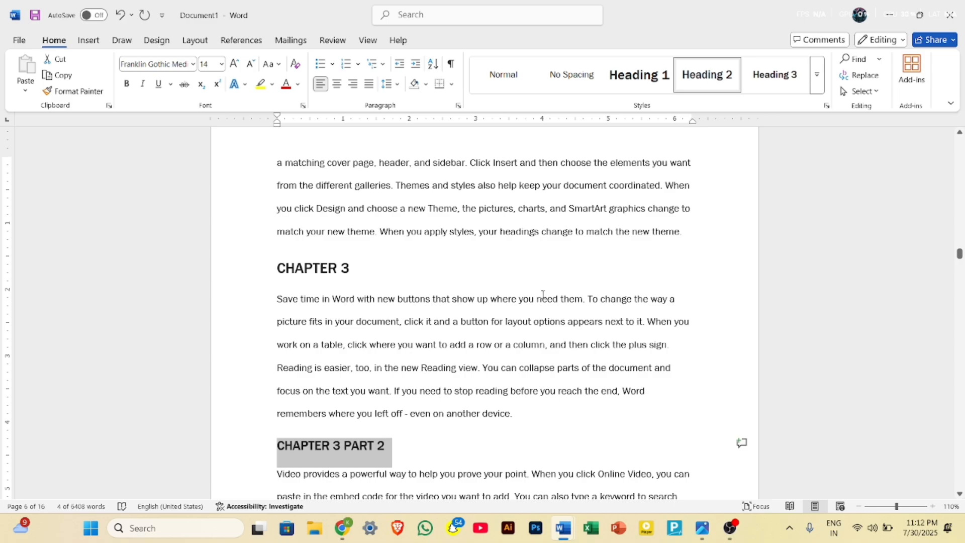
- Update the entire table of contents on page 1, including its headings, and look over the entries
scroll(542, 294, "up", 10)
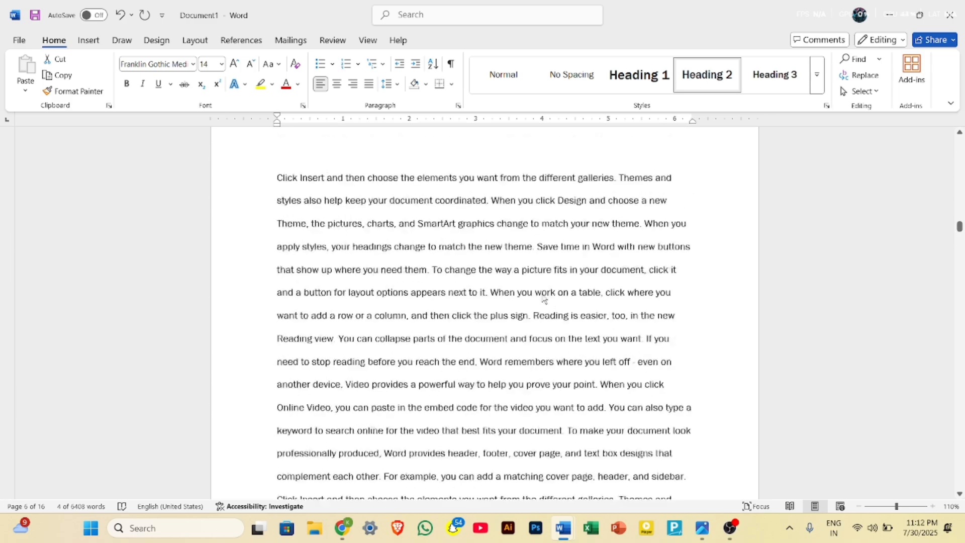
scroll(542, 299, "up", 20)
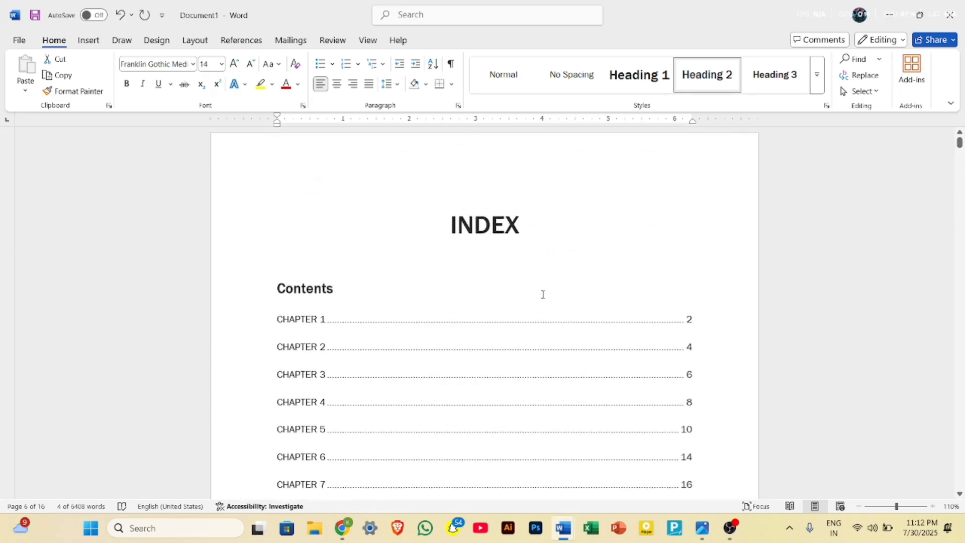
left_click(346, 335)
left_click(328, 322)
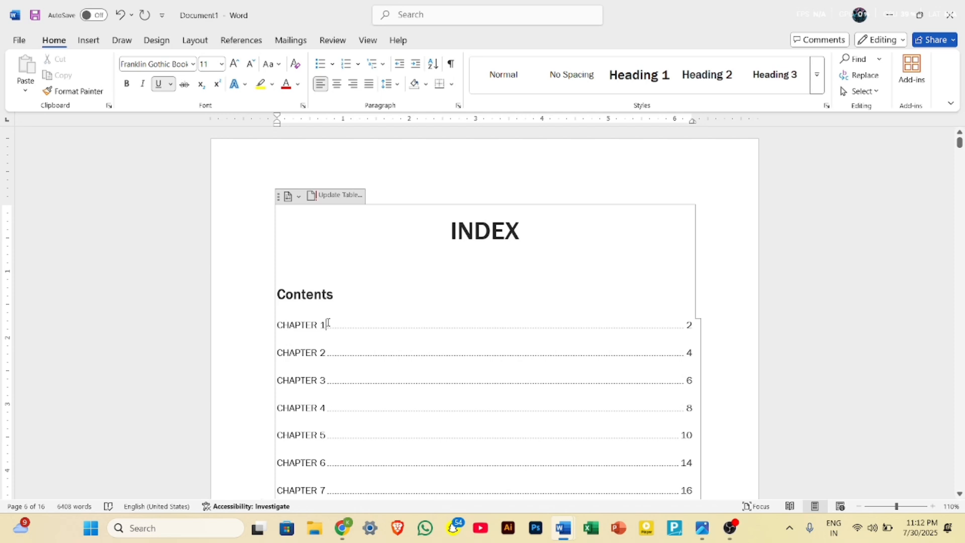
left_click(334, 200)
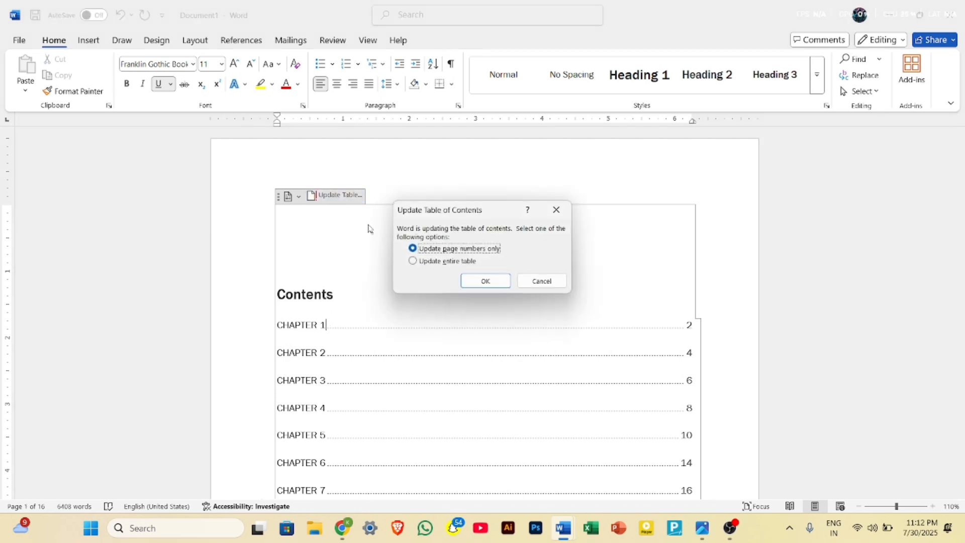
left_click(432, 262)
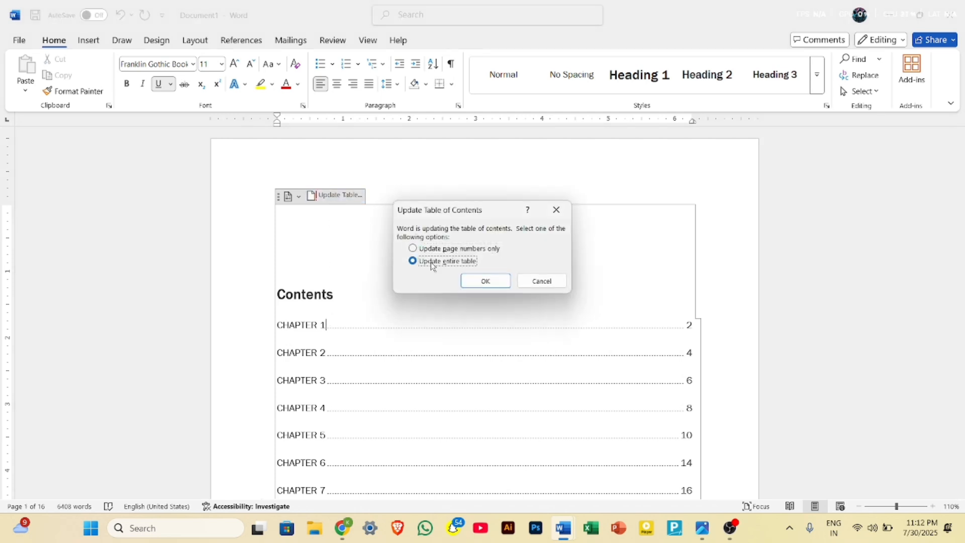
left_click(486, 281)
scroll(490, 282, "down", 3)
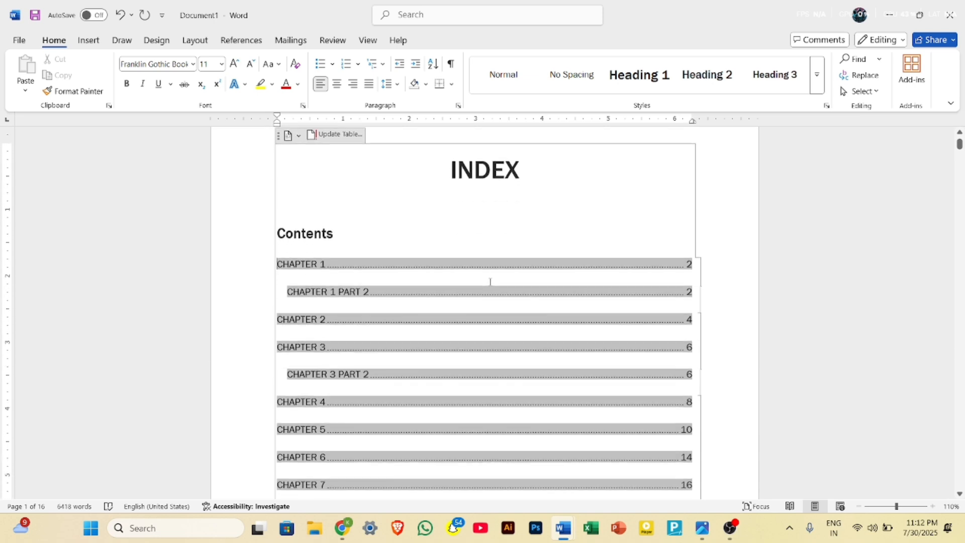
left_click(839, 269)
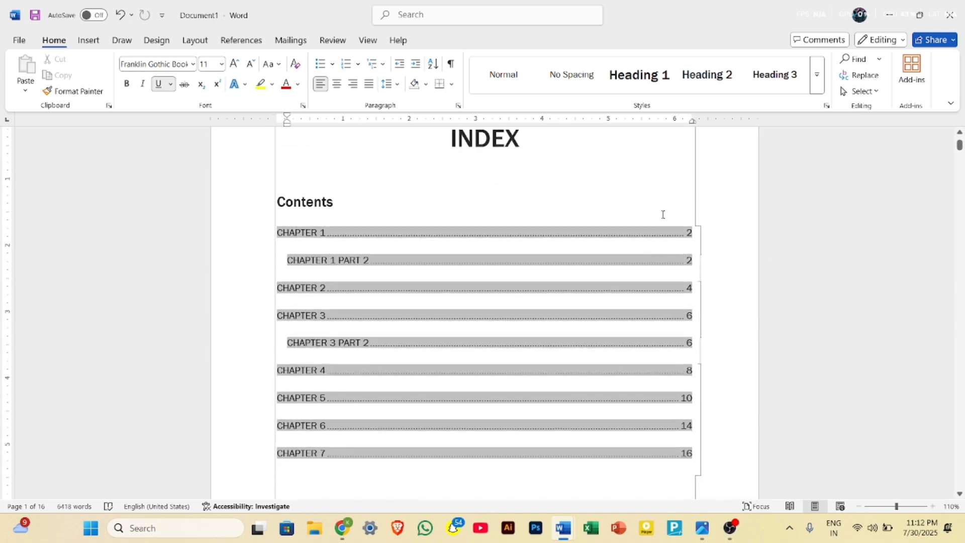
left_click(724, 208)
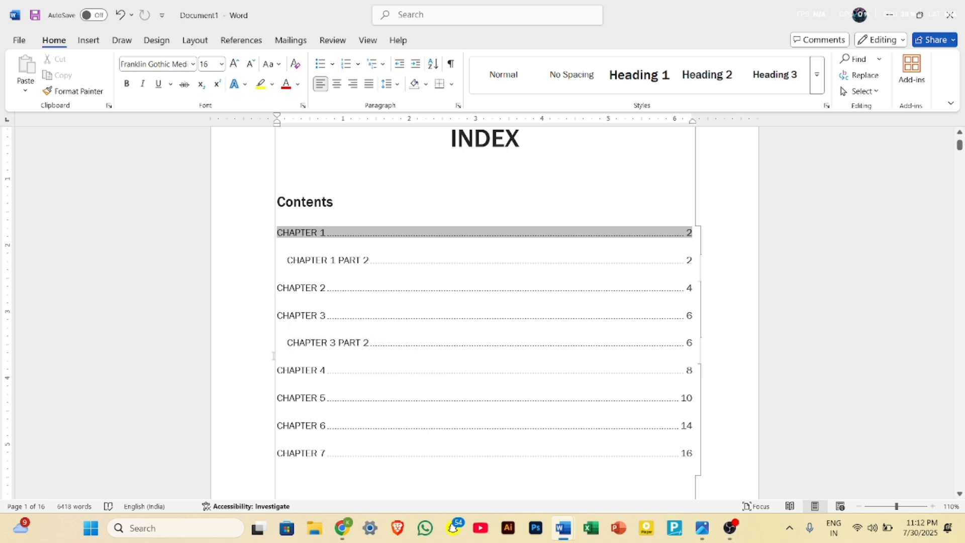
- Check which table of contents level is assigned to the "CHAPTER 1" and "CHAPTER 1 PART 2" headings on page 2
scroll(401, 308, "down", 1)
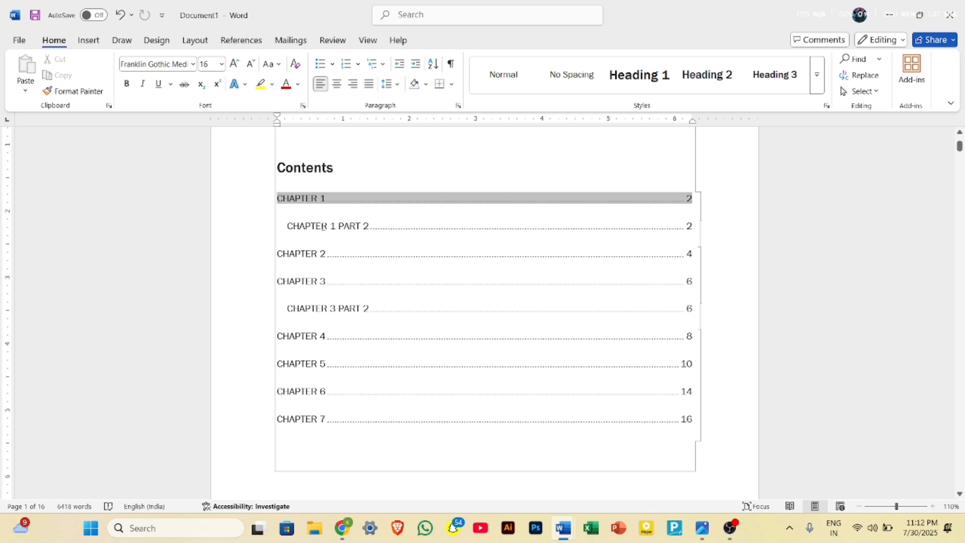
left_click(197, 43)
left_click(235, 44)
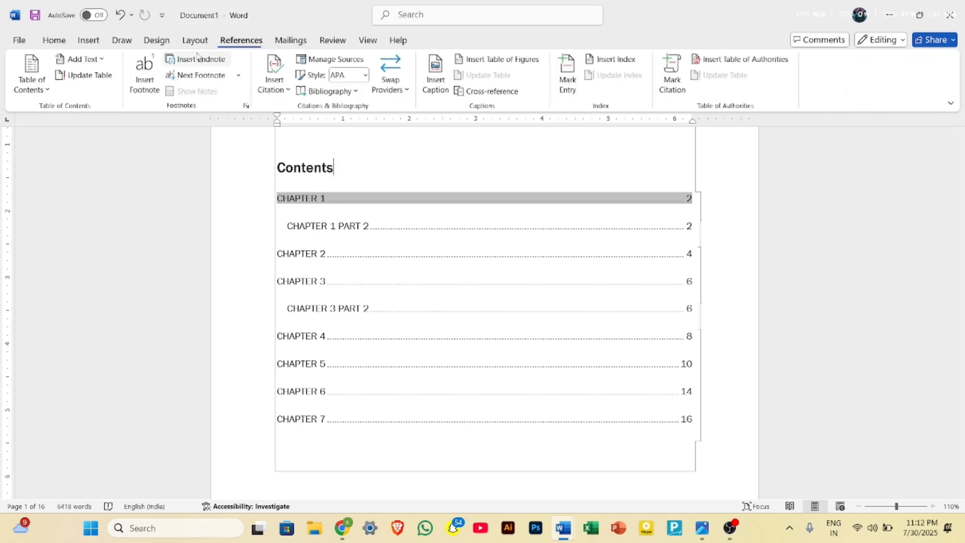
scroll(404, 219, "down", 15)
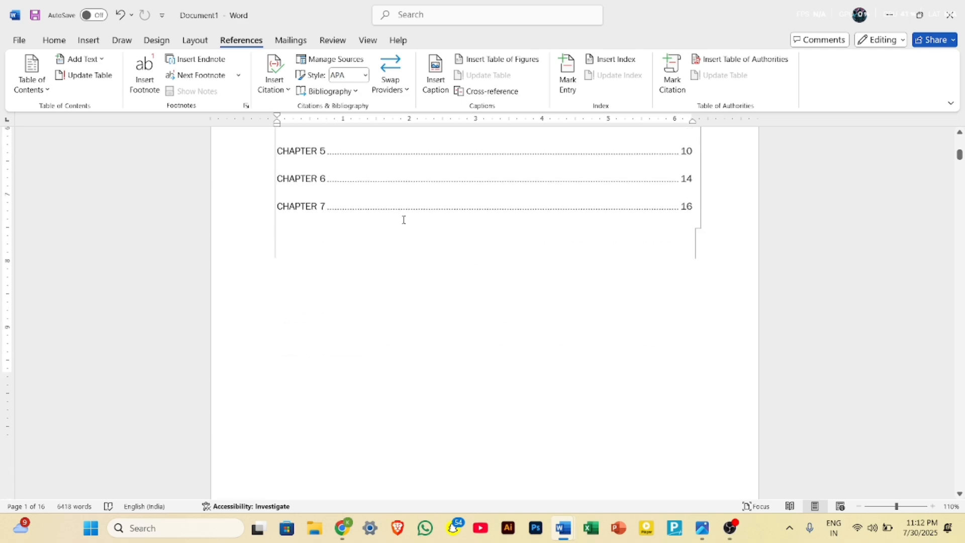
scroll(404, 222, "up", 12)
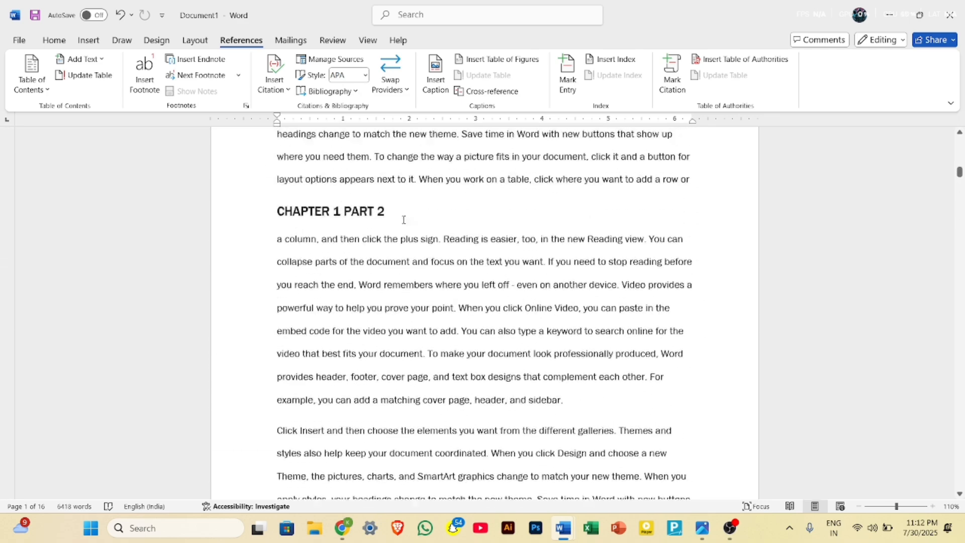
left_click(312, 142)
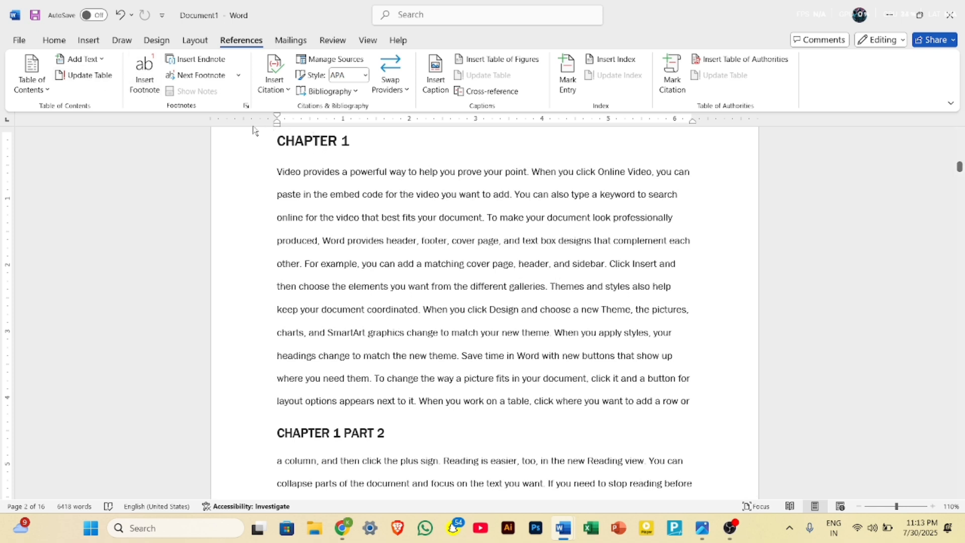
left_click(79, 59)
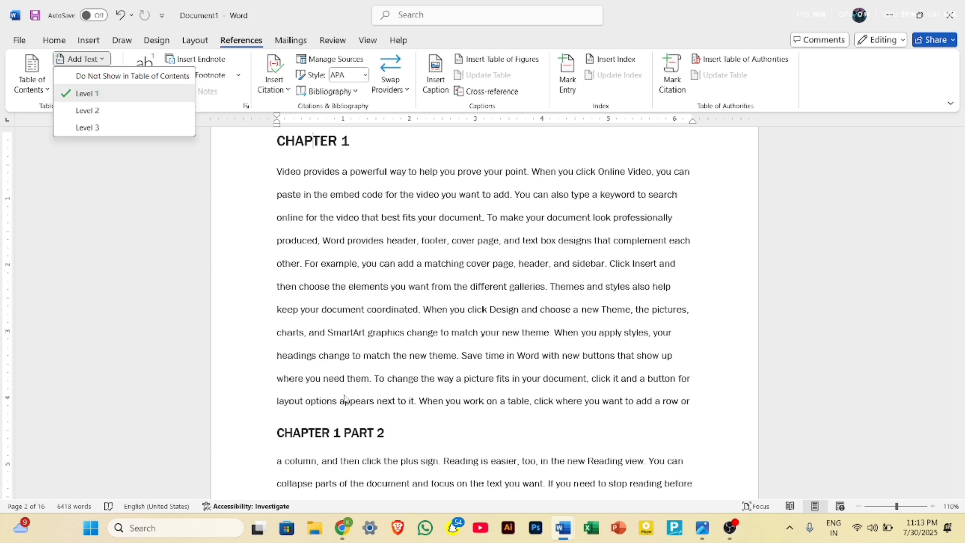
left_click(350, 433)
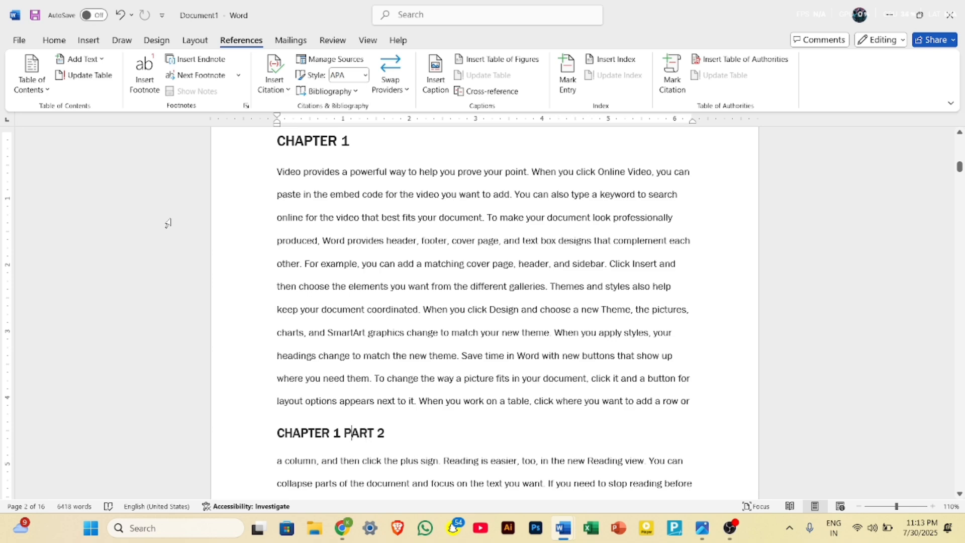
left_click(81, 59)
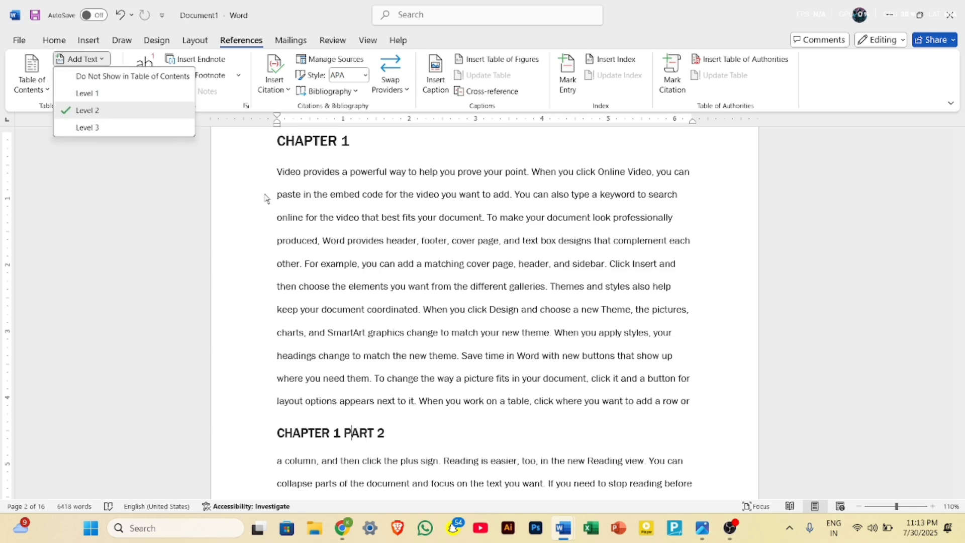
- Insert the line "CHAPTER 1 PART 3" before the paragraph starting "Click Insert and then choose" on page 2 and apply the Heading 3 style to it
scroll(318, 230, "down", 3)
scroll(318, 230, "down", 1)
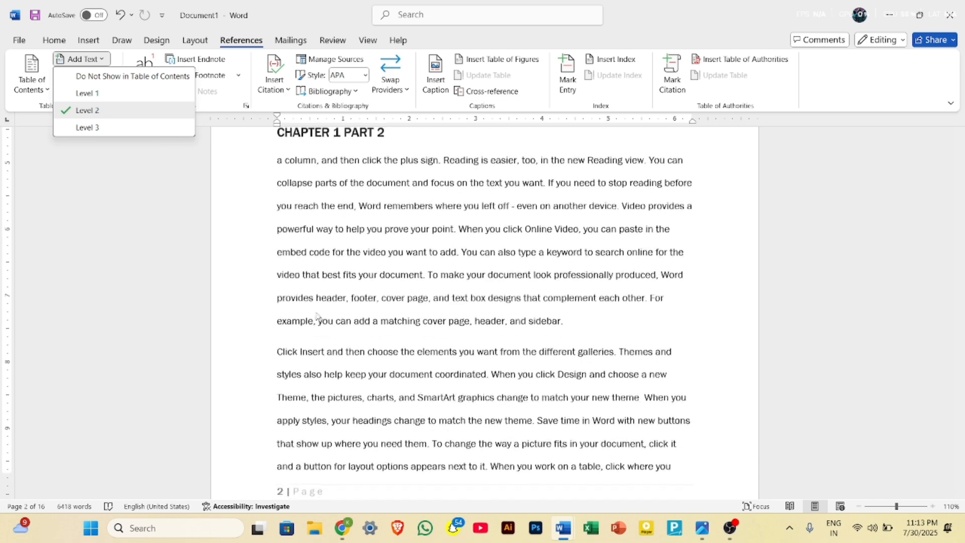
left_click(277, 352)
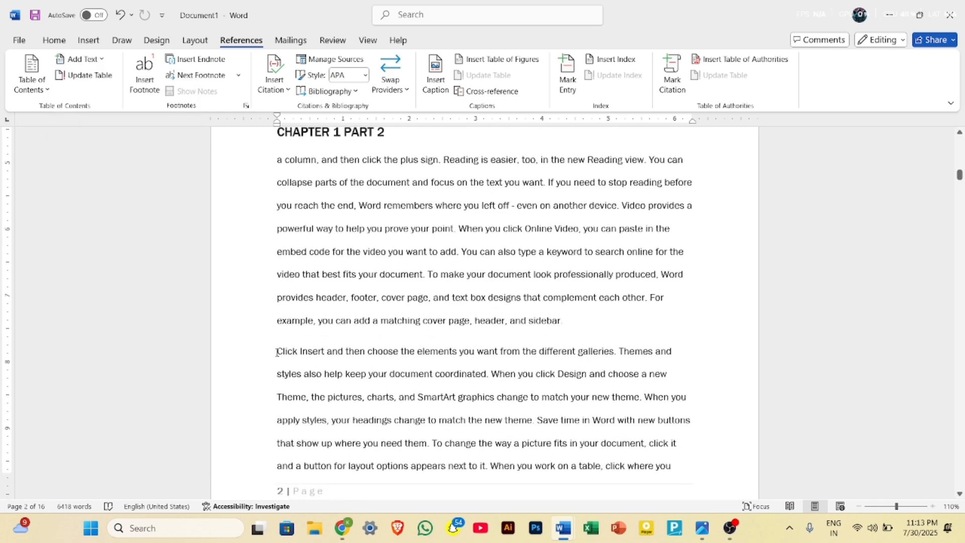
key("Return")
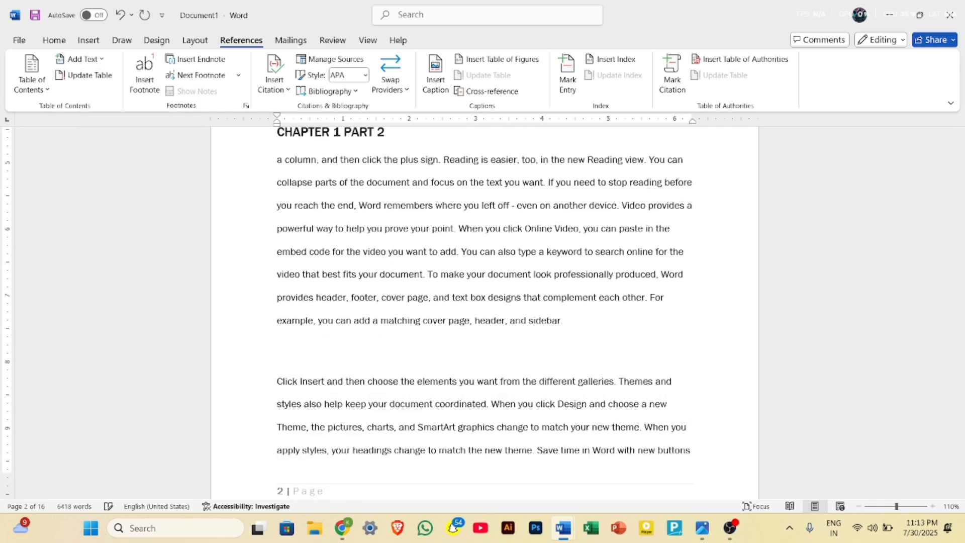
type("CHAPTER 1 PART 3")
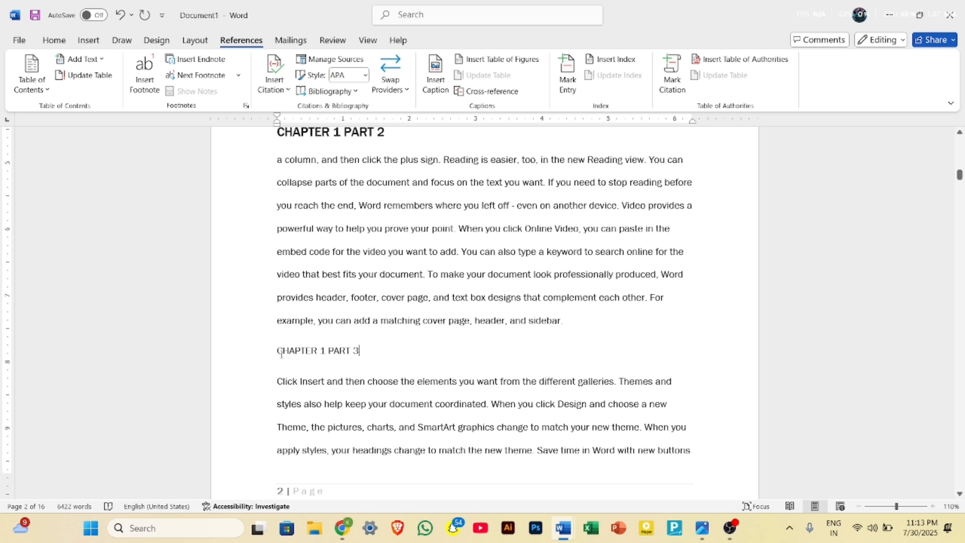
left_click_drag(281, 352, 366, 354)
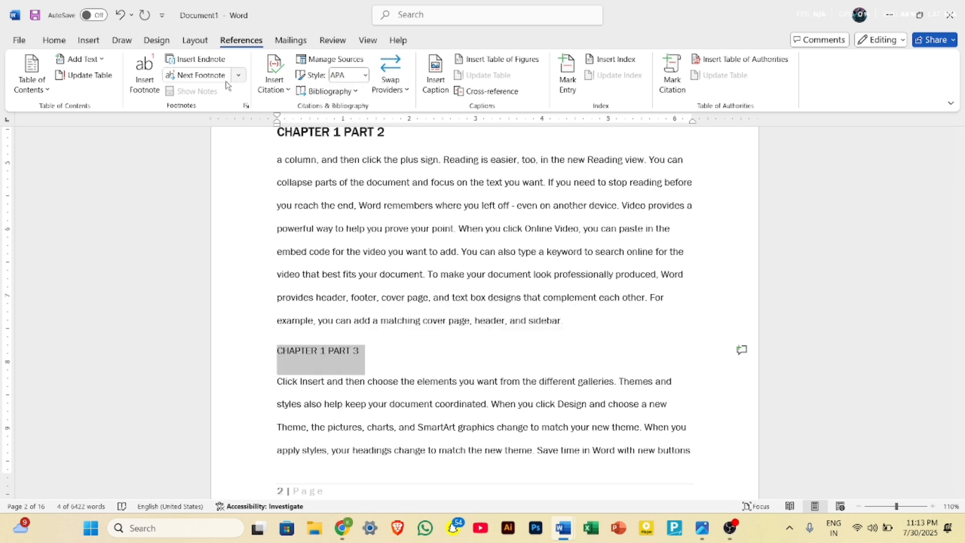
left_click(54, 40)
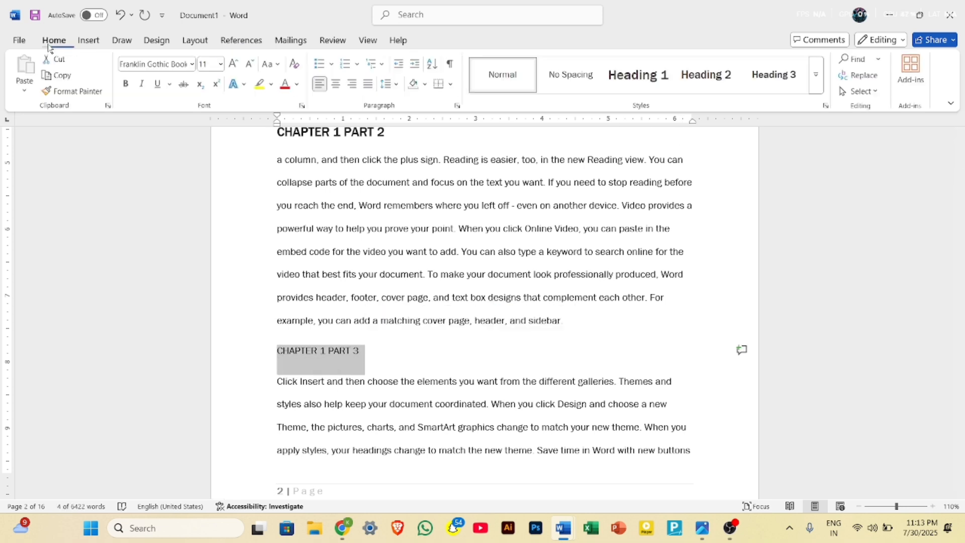
left_click(788, 87)
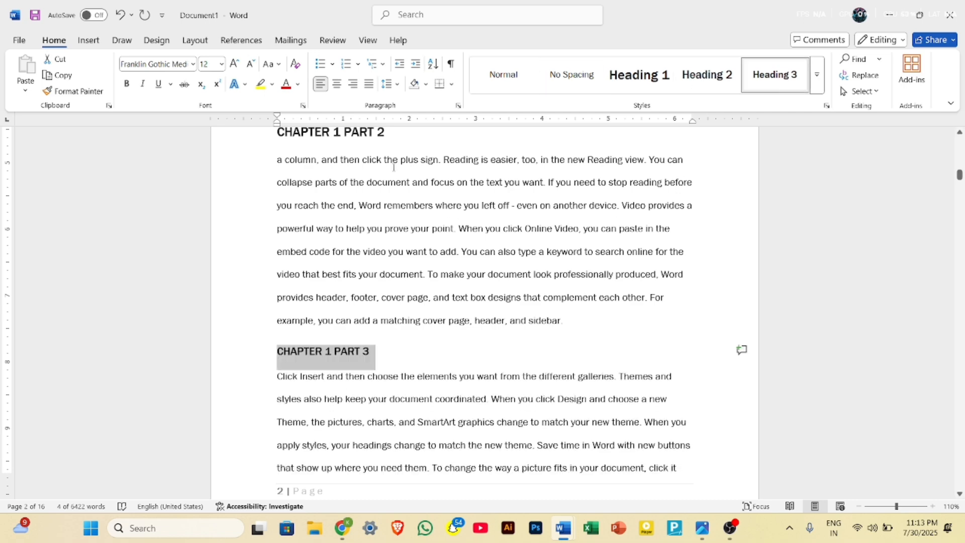
- Look over the Chapter 1 headings on page 2 and check which table of contents level is assigned to "CHAPTER 1 PART 3"
scroll(475, 204, "up", 10)
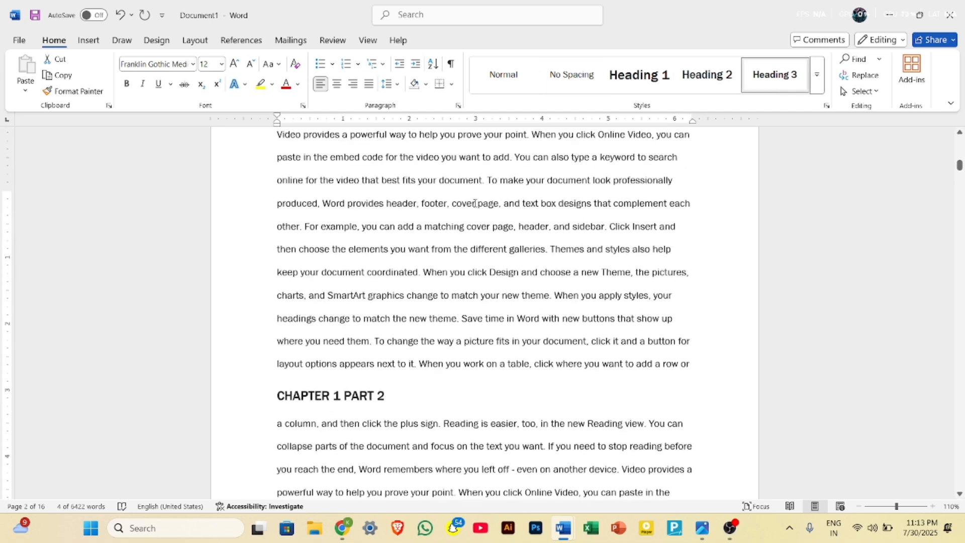
scroll(475, 204, "up", 2)
scroll(308, 354, "down", 6)
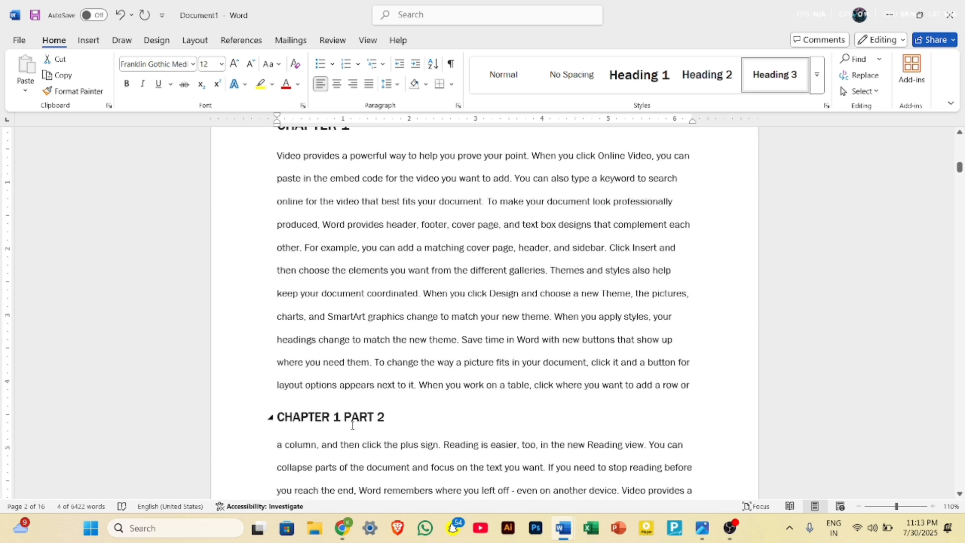
scroll(352, 426, "down", 9)
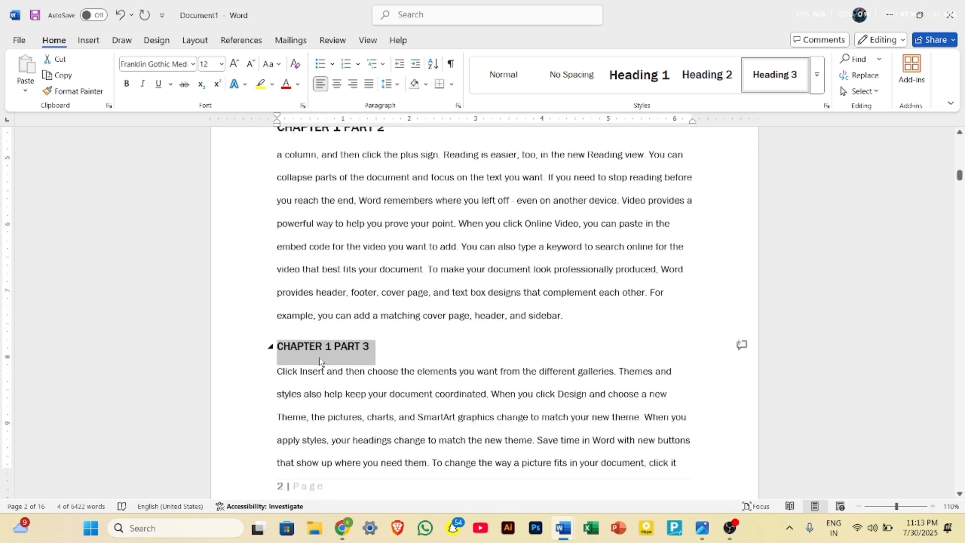
left_click(240, 38)
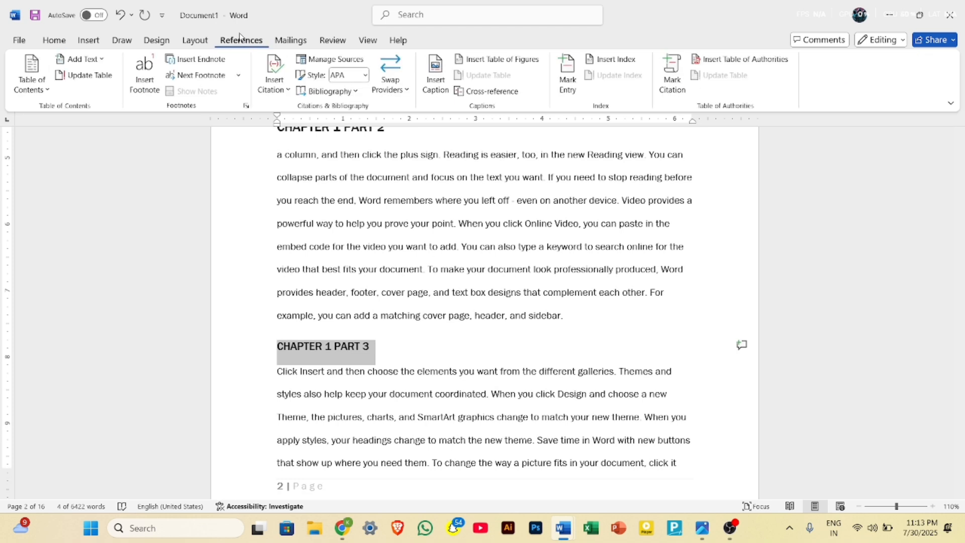
left_click(81, 59)
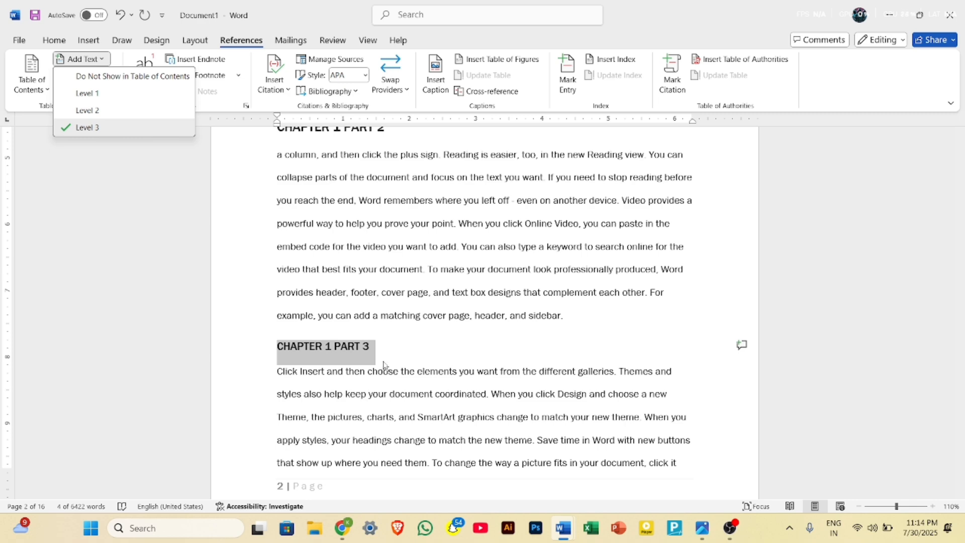
left_click(433, 355)
scroll(433, 352, "down", 1)
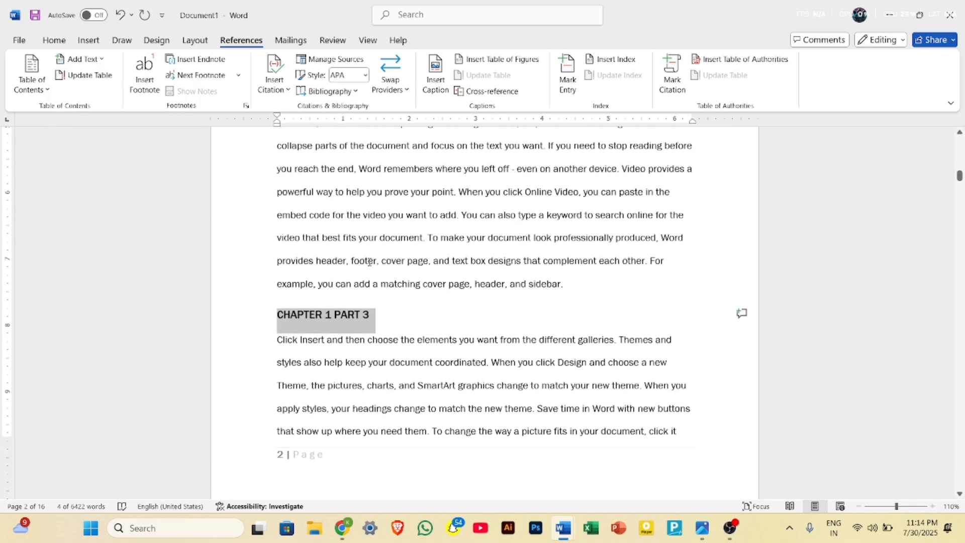
- Update the entire table of contents under the INDEX title on page 1 and review its entries down to CHAPTER 7
scroll(371, 264, "up", 15)
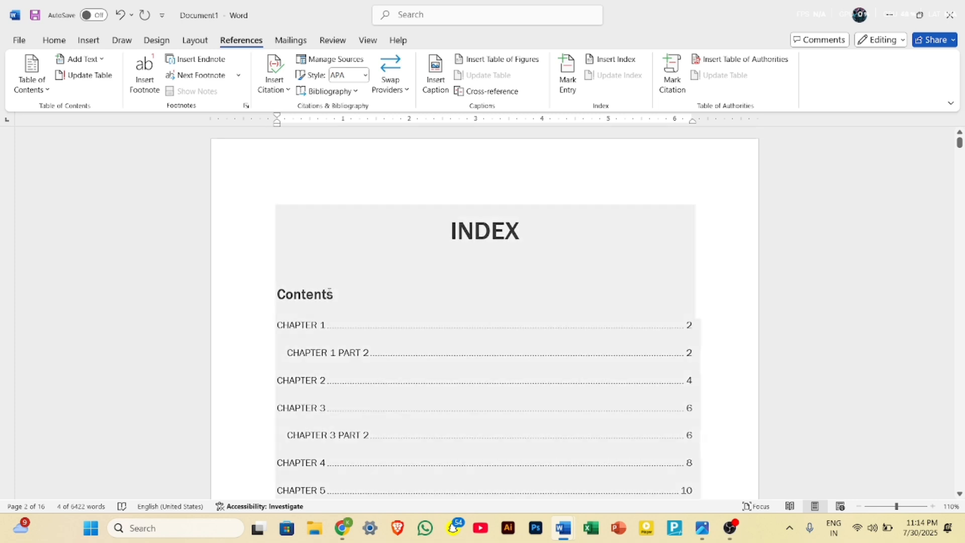
left_click(316, 297)
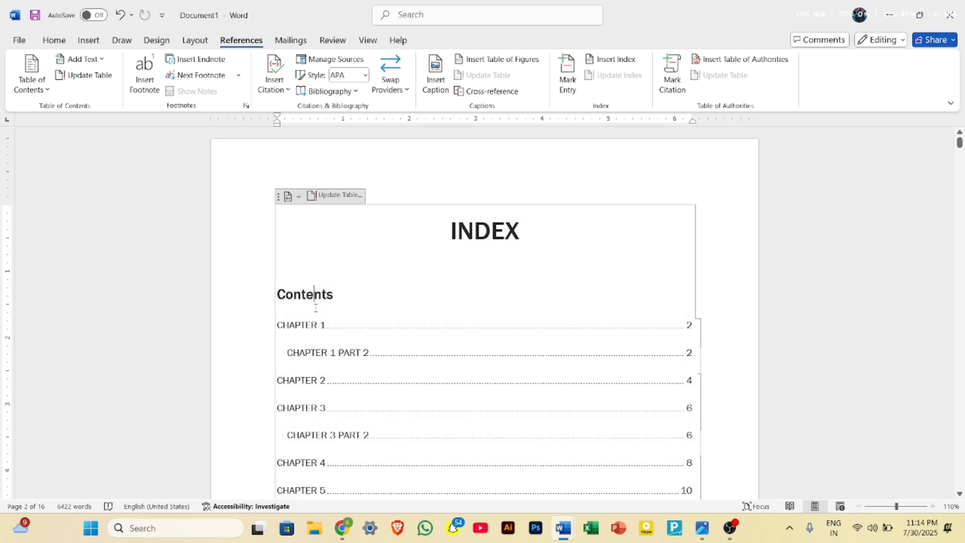
left_click(335, 195)
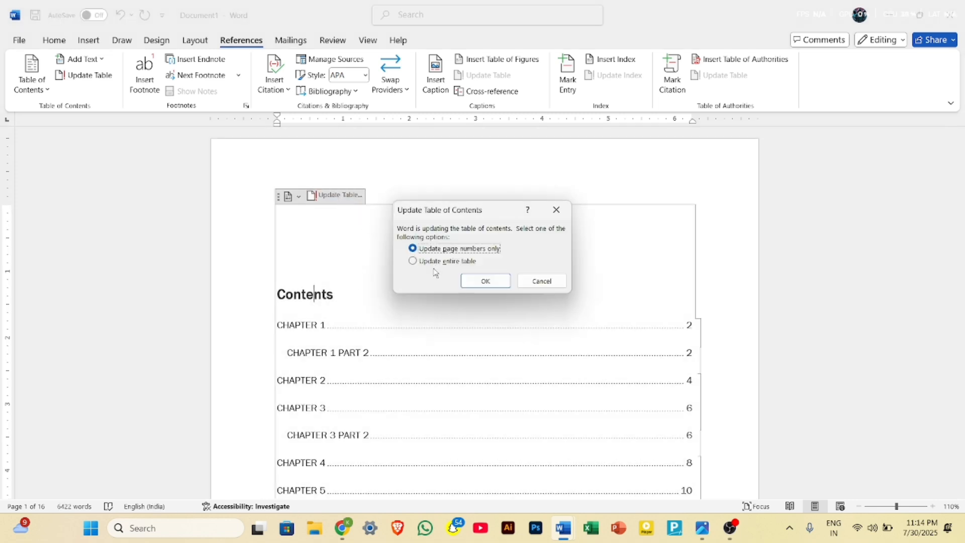
left_click(435, 262)
left_click(484, 282)
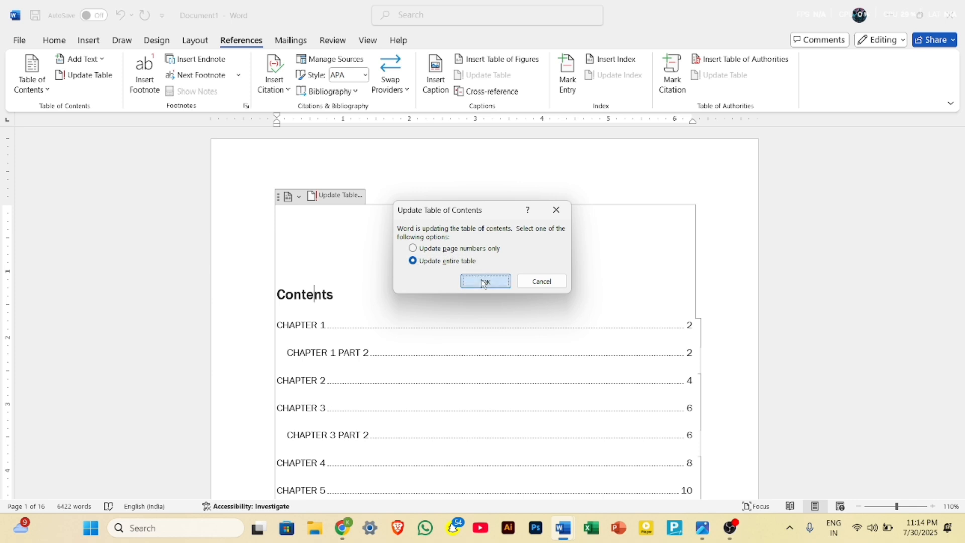
scroll(496, 315, "down", 2)
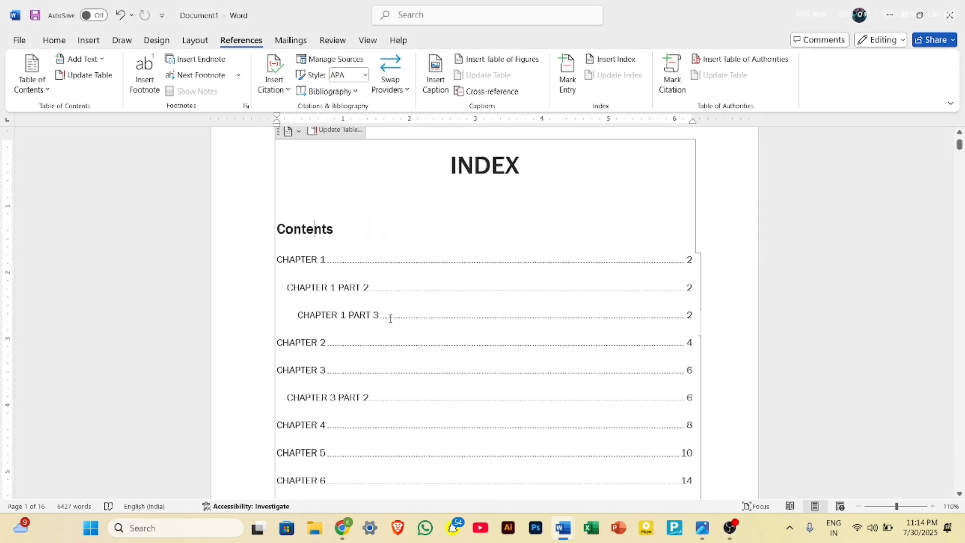
scroll(362, 342, "down", 4)
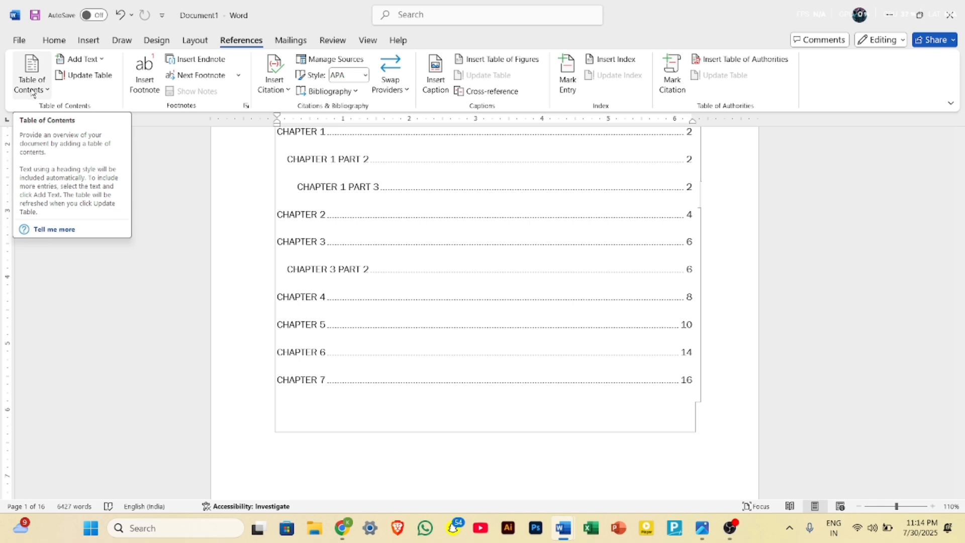
- Look at the available table of contents levels and the table update options, leaving the table as it is
left_click(88, 63)
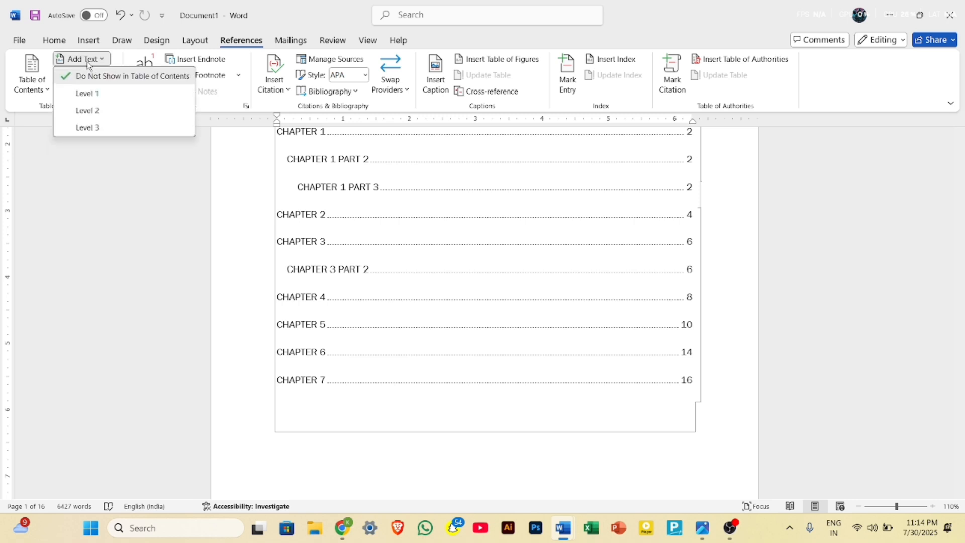
left_click(59, 199)
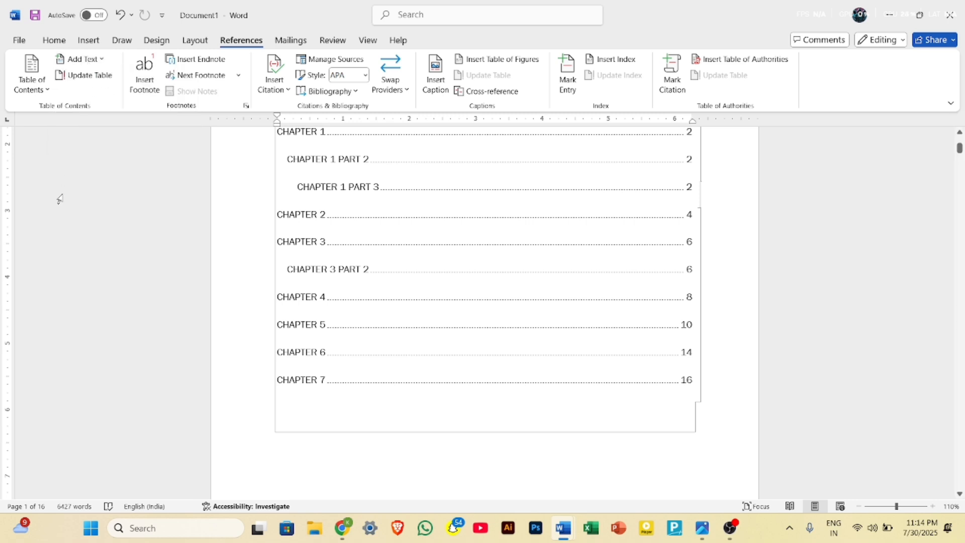
left_click(94, 80)
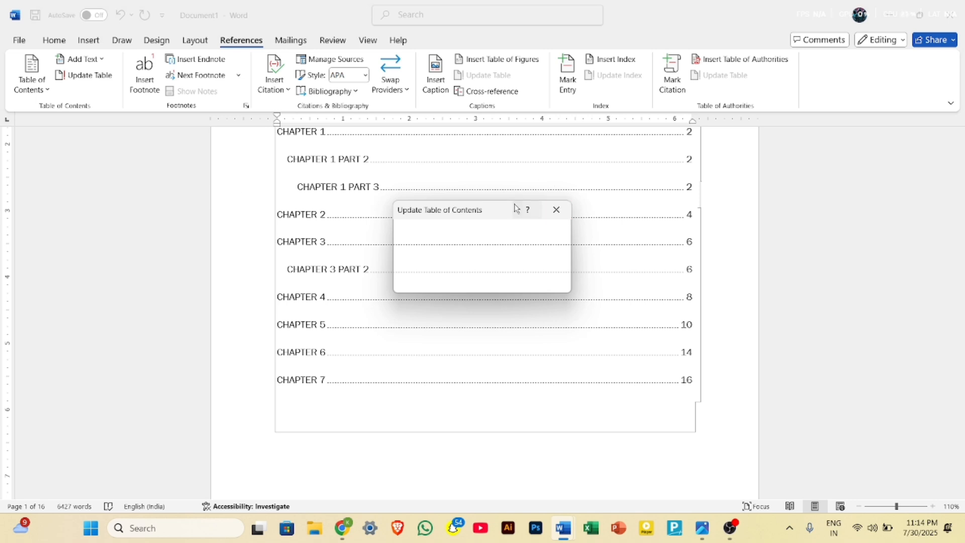
left_click(556, 210)
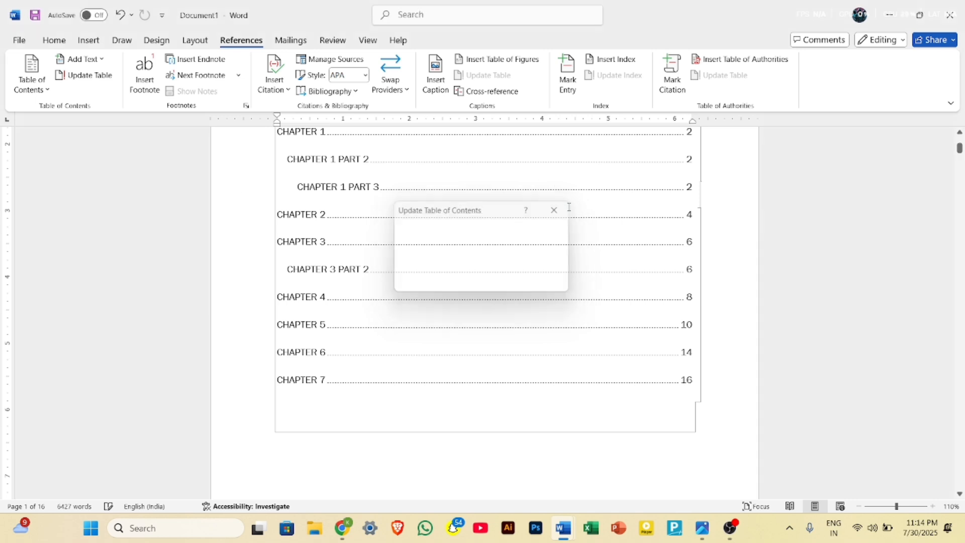
scroll(506, 216, "up", 3)
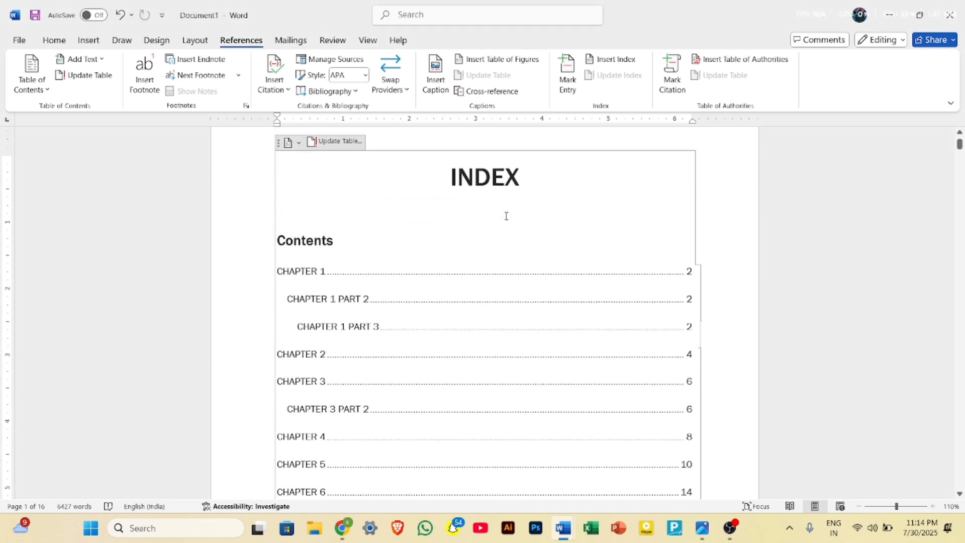
left_click(337, 143)
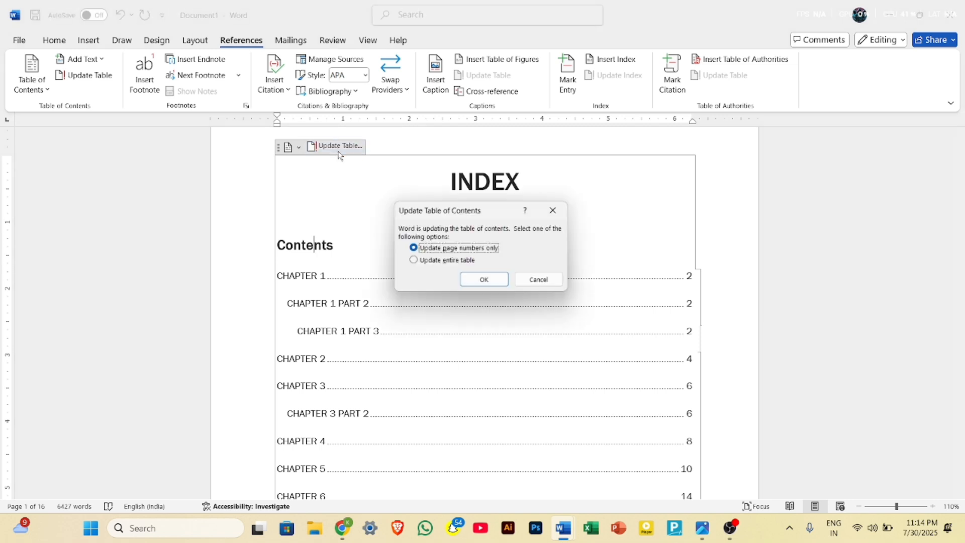
left_click(556, 209)
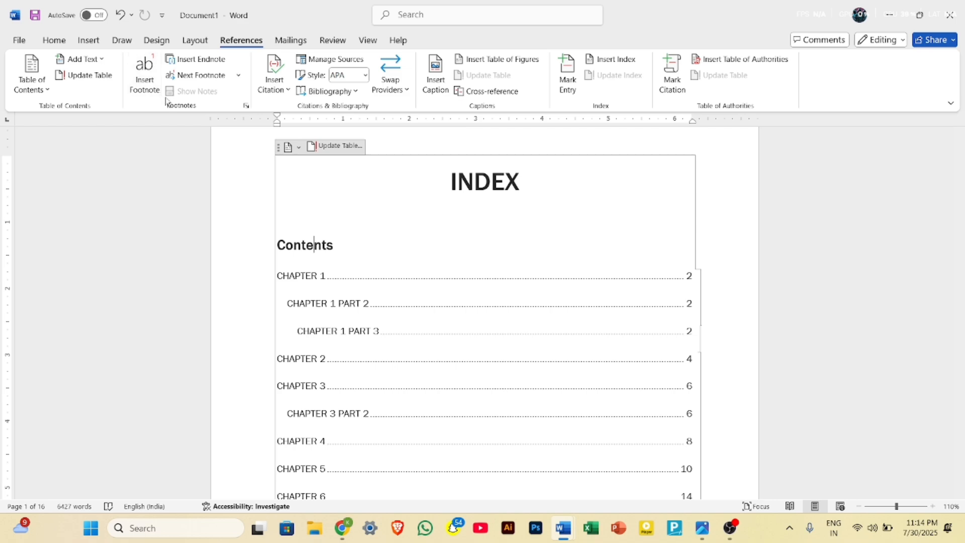
- Insert a footnote for the word "galleries" in the first paragraph of CHAPTER 1 on page 2 and go to its empty note
scroll(414, 285, "down", 15)
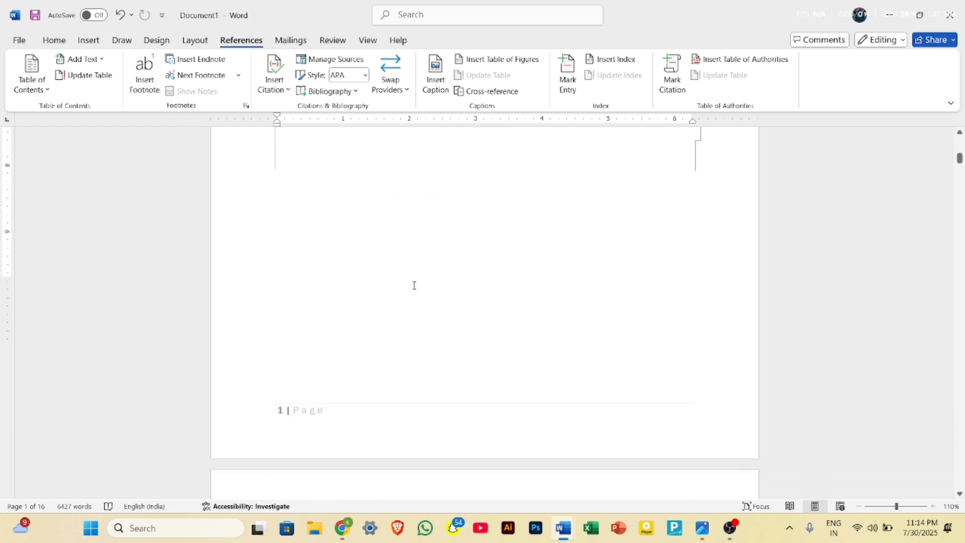
scroll(414, 286, "down", 1)
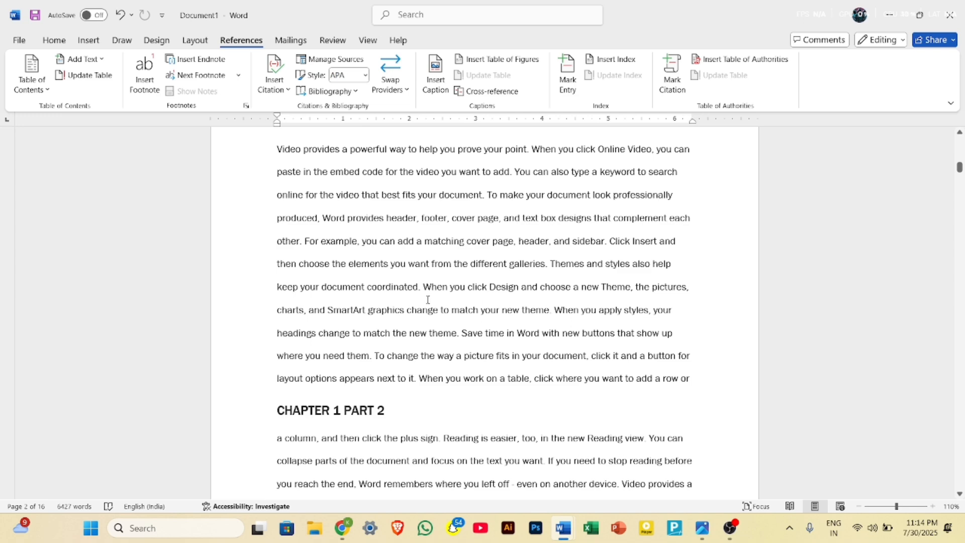
scroll(428, 300, "up", 3)
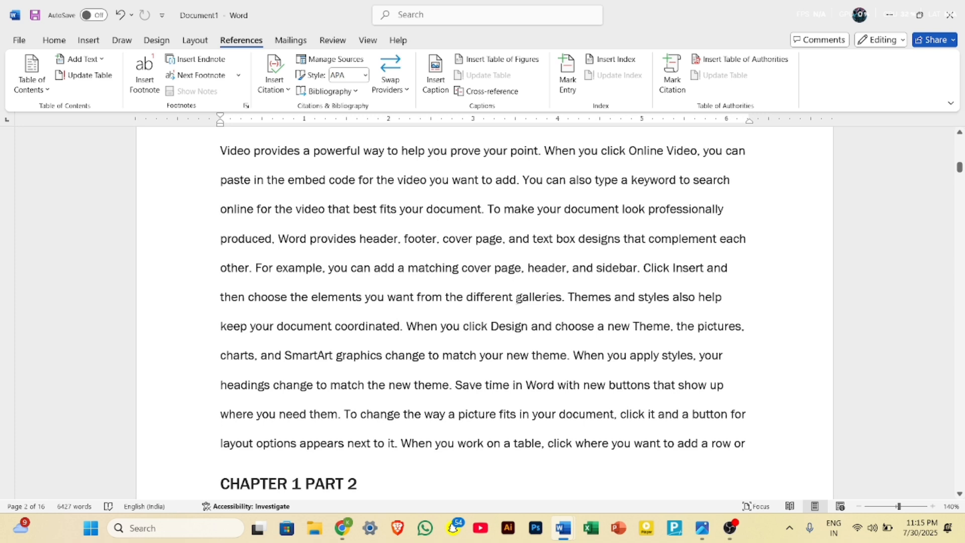
left_click_drag(518, 300, 563, 300)
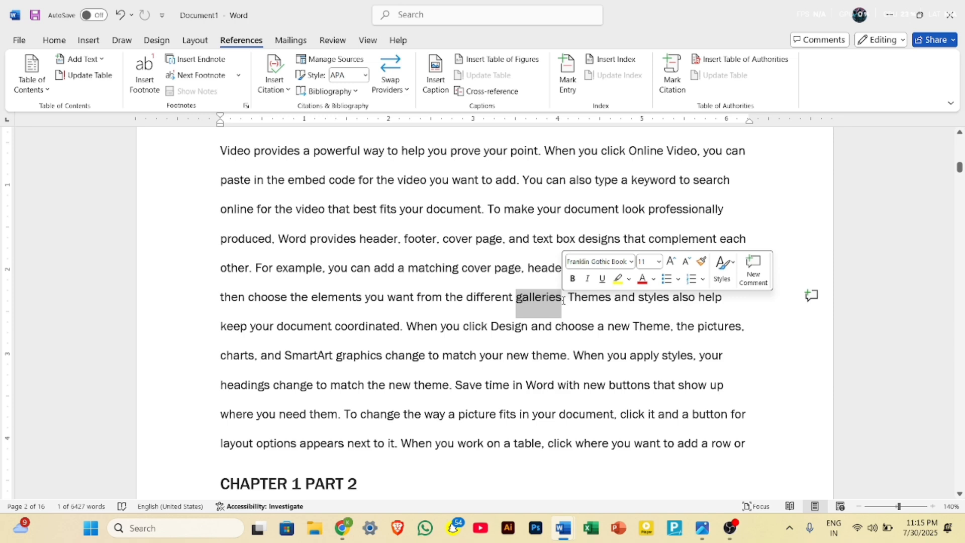
left_click(130, 90)
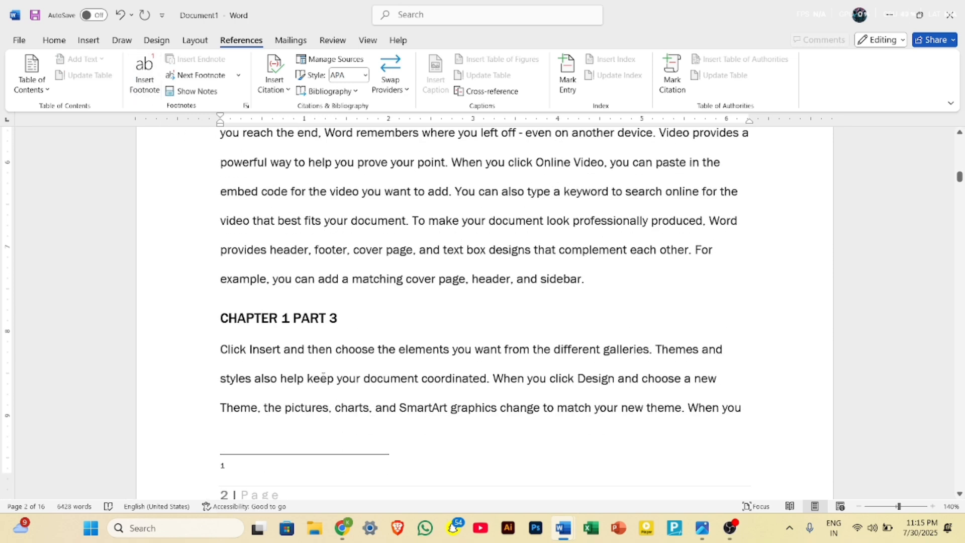
scroll(323, 378, "down", 2)
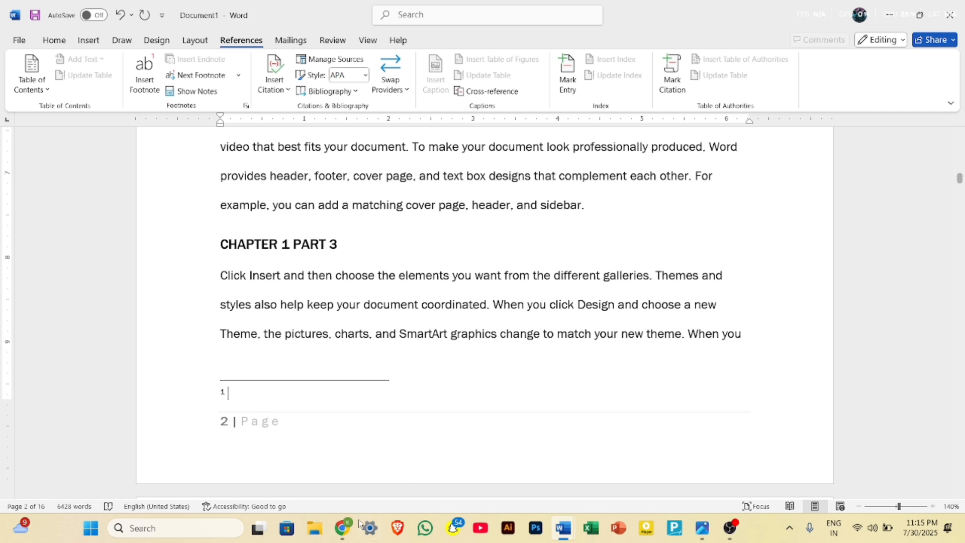
- Switch to Chrome and search Google for "WHAT IS GALLIERS"
left_click(342, 527)
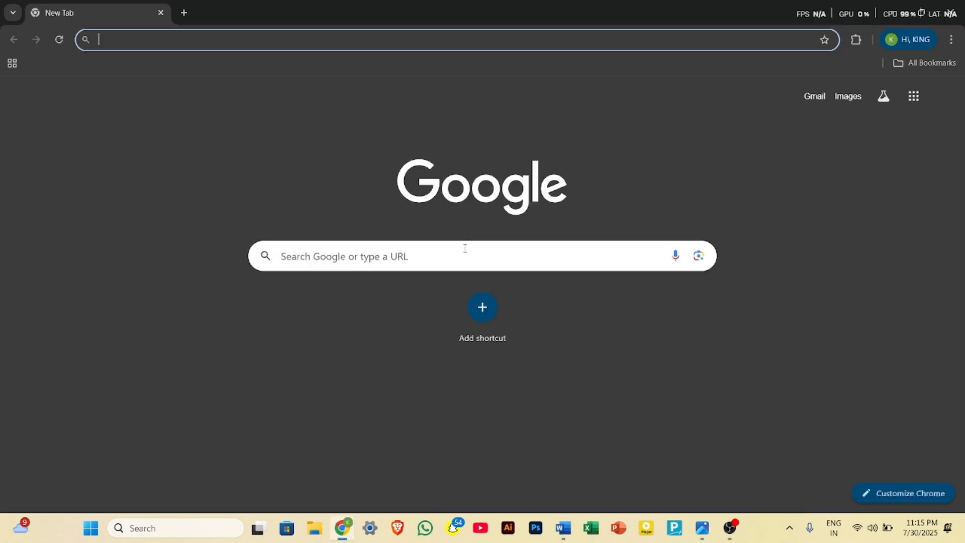
left_click(465, 250)
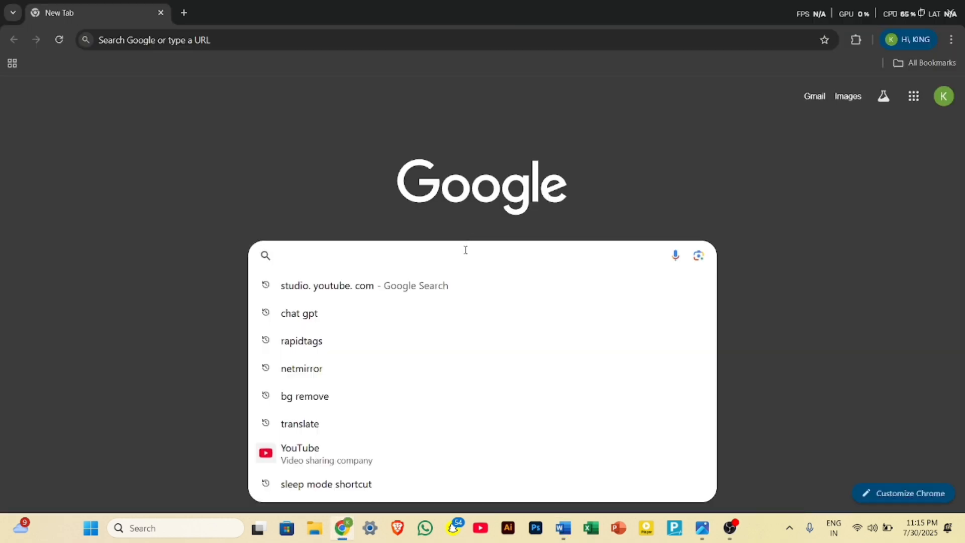
type("WHA")
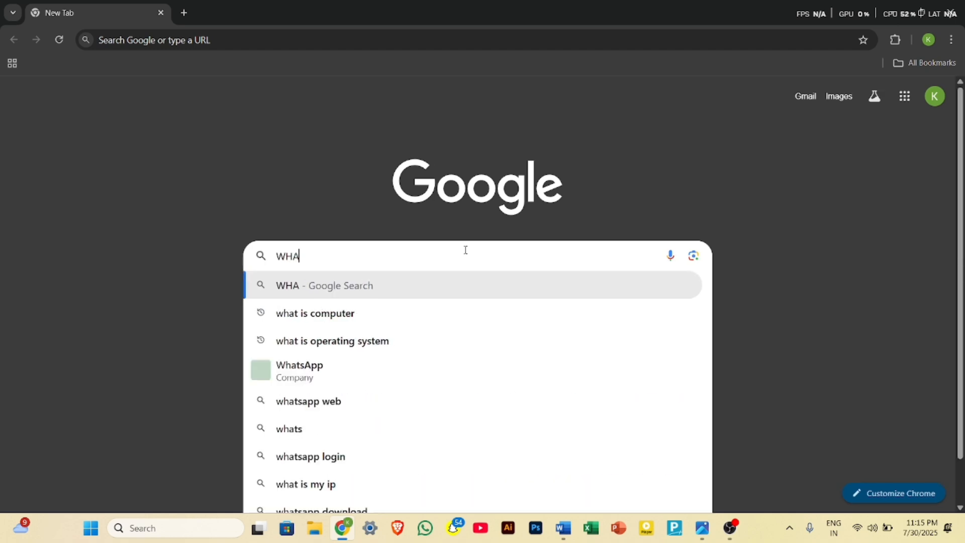
type("T IS GALLIESR")
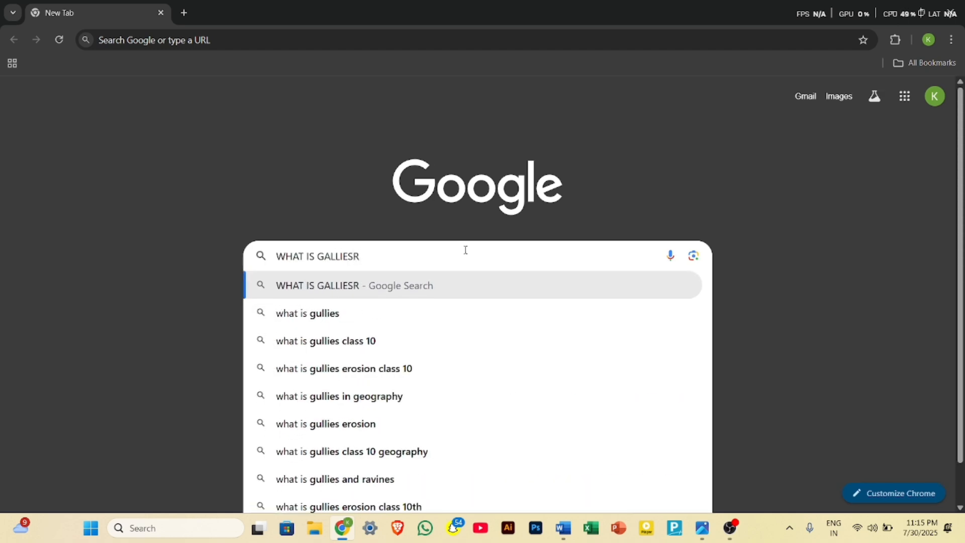
key("BackSpace")
key("BackSpace")
type("RS")
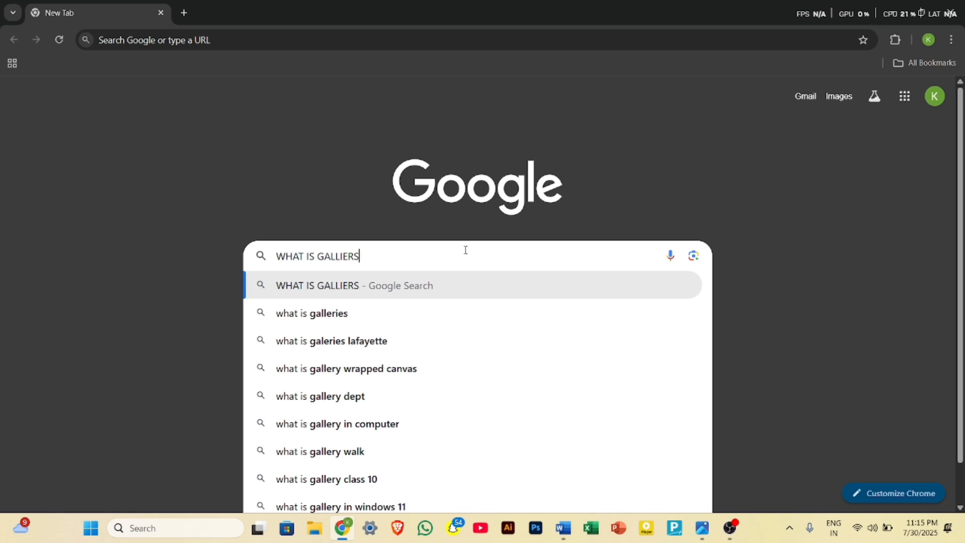
key("Return")
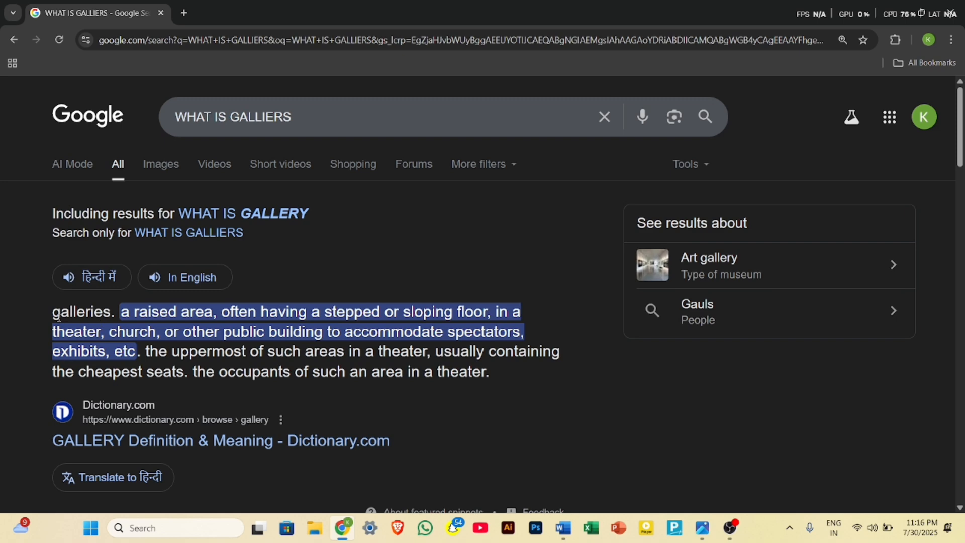
- Copy the full galleries definition from the featured result and paste it into the empty footnote 1 in Word
left_click_drag(52, 311, 534, 371)
key("ctrl+c")
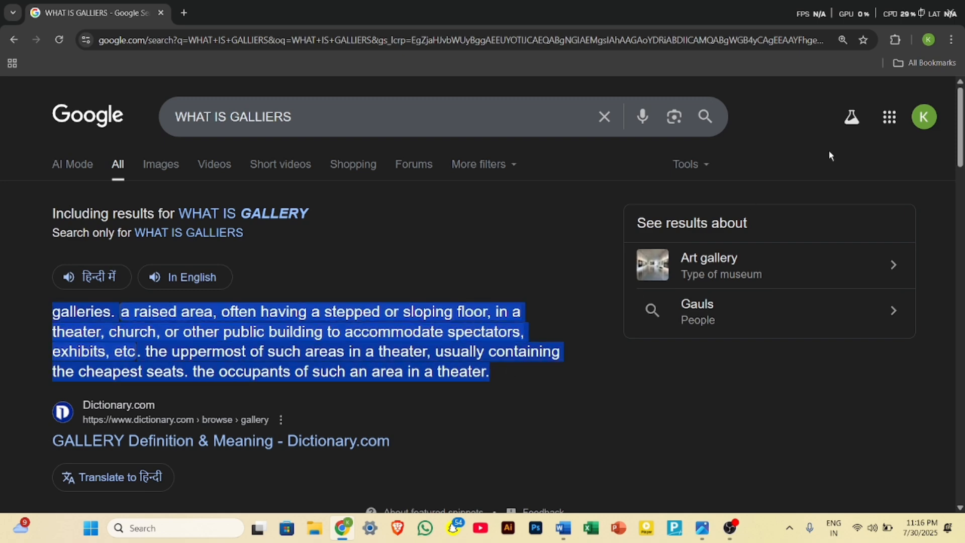
left_click(890, 15)
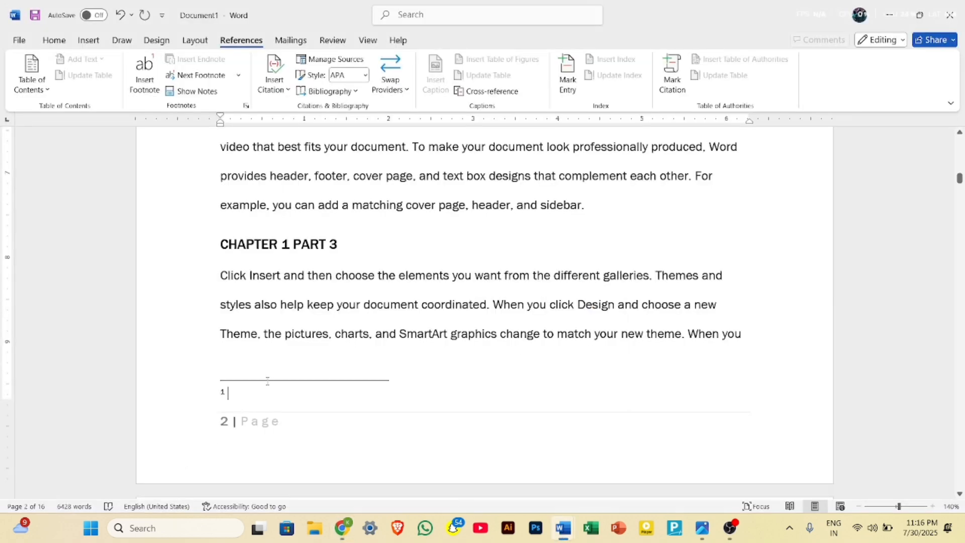
key("ctrl+v")
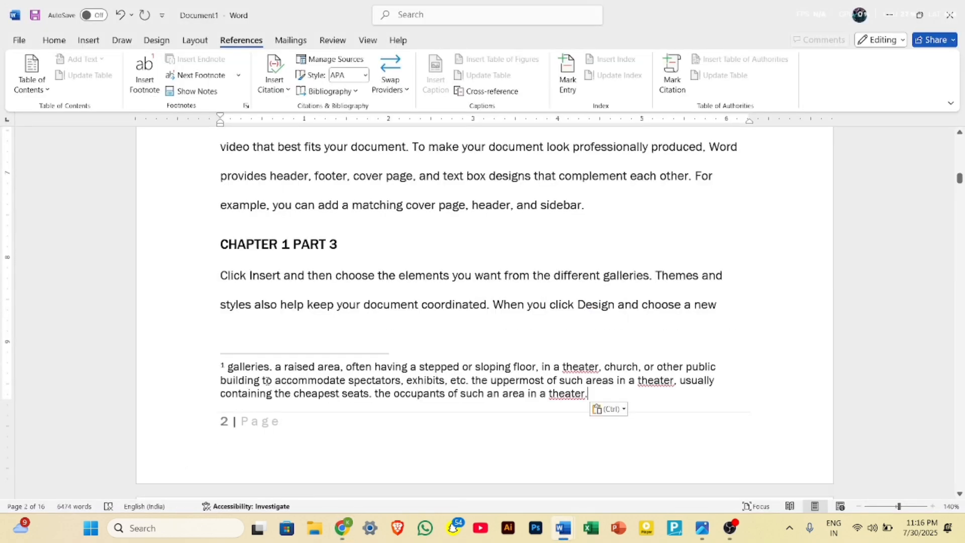
- Review footnote 1 at the foot of page 2 and preview its text at the reference mark after "galleries"
scroll(473, 219, "up", 8)
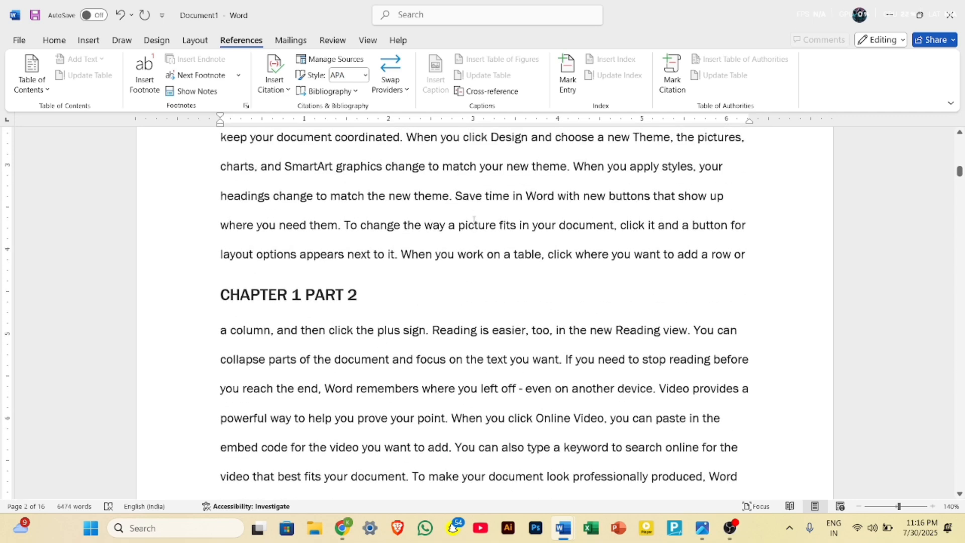
scroll(473, 220, "down", 5)
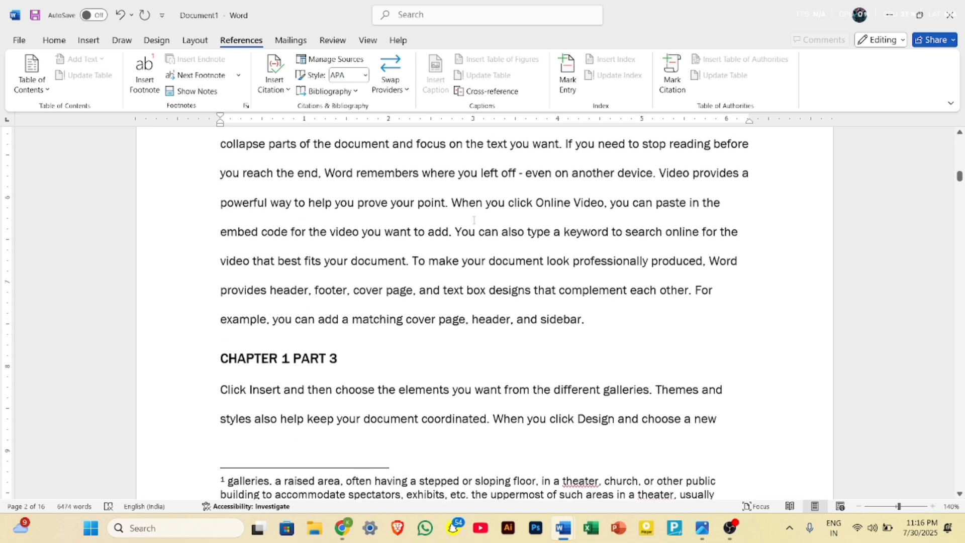
scroll(474, 220, "down", 2)
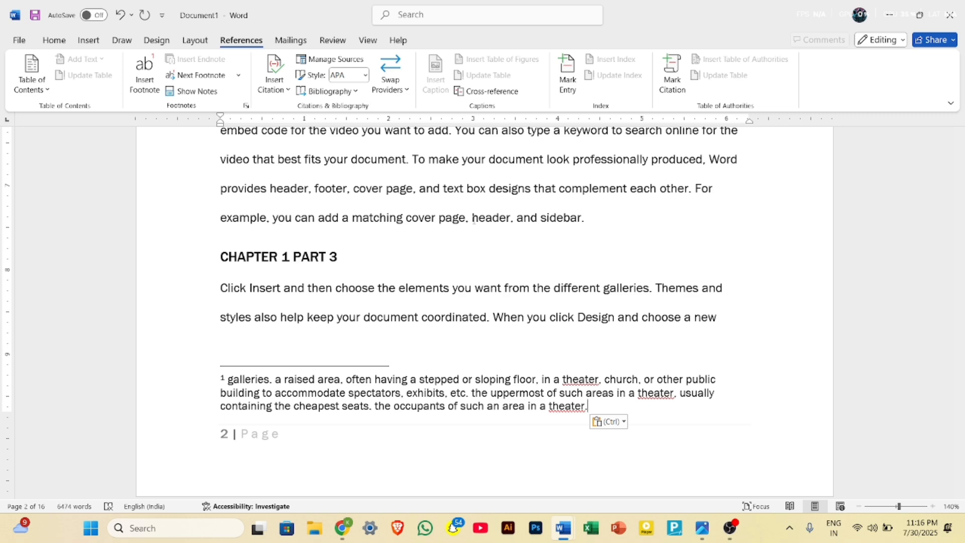
scroll(673, 234, "up", 10)
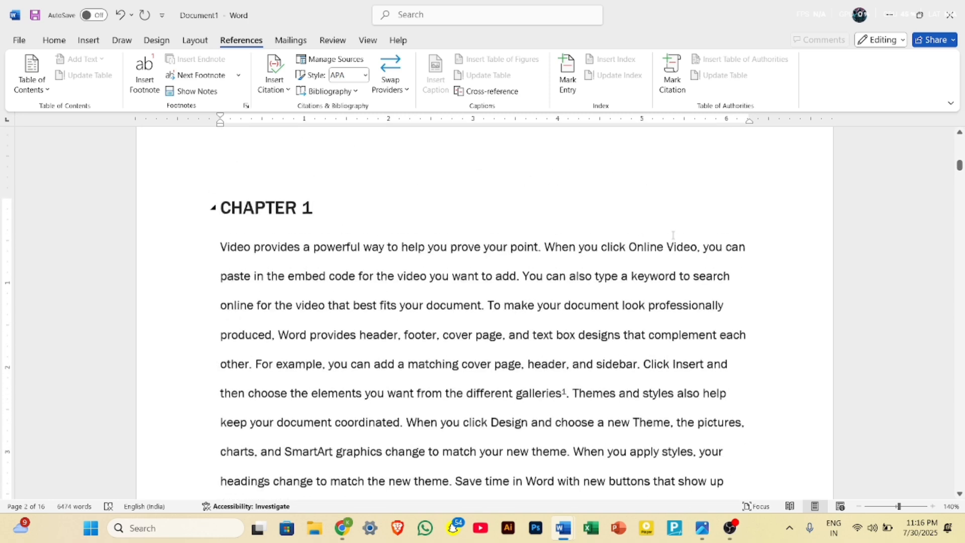
scroll(672, 241, "down", 3)
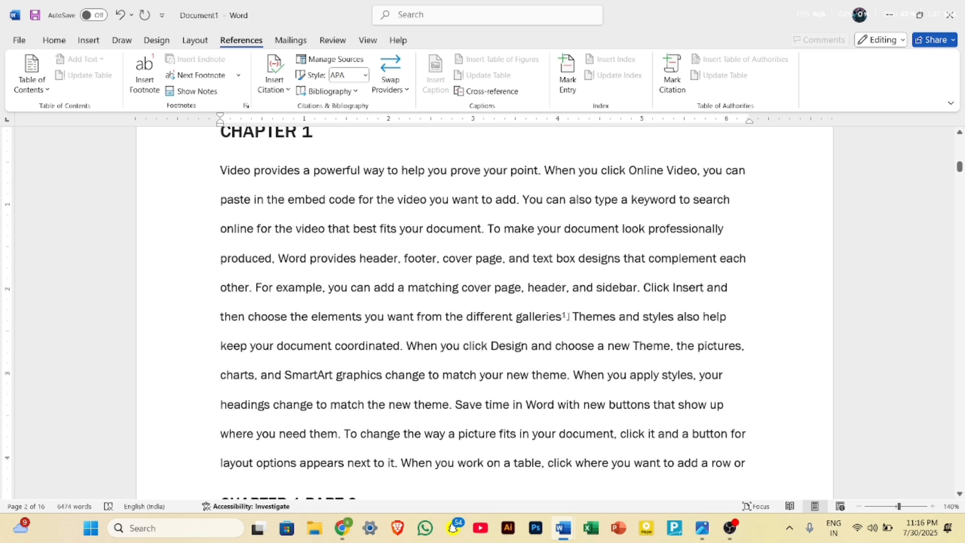
mouse_move(569, 317)
scroll(558, 314, "up", 1)
scroll(559, 314, "up", 3)
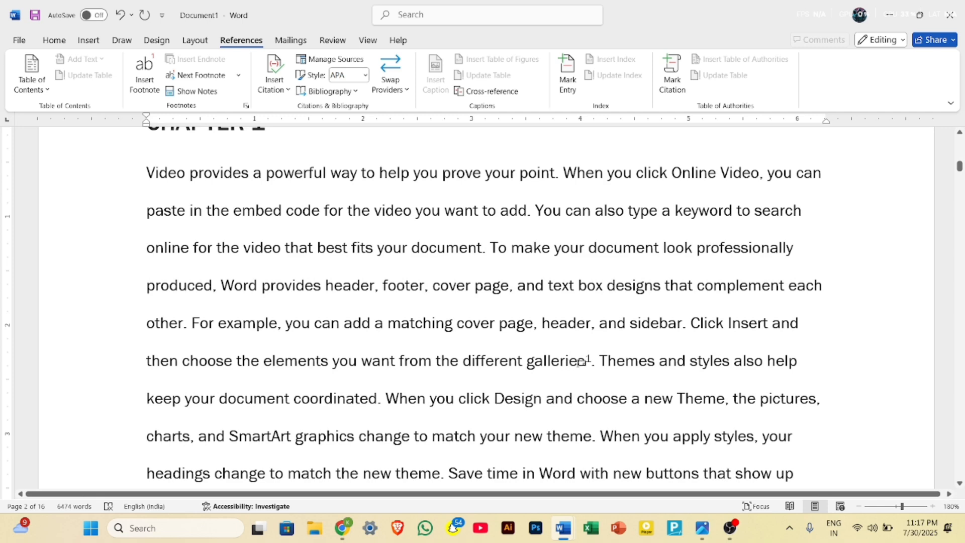
mouse_move(587, 360)
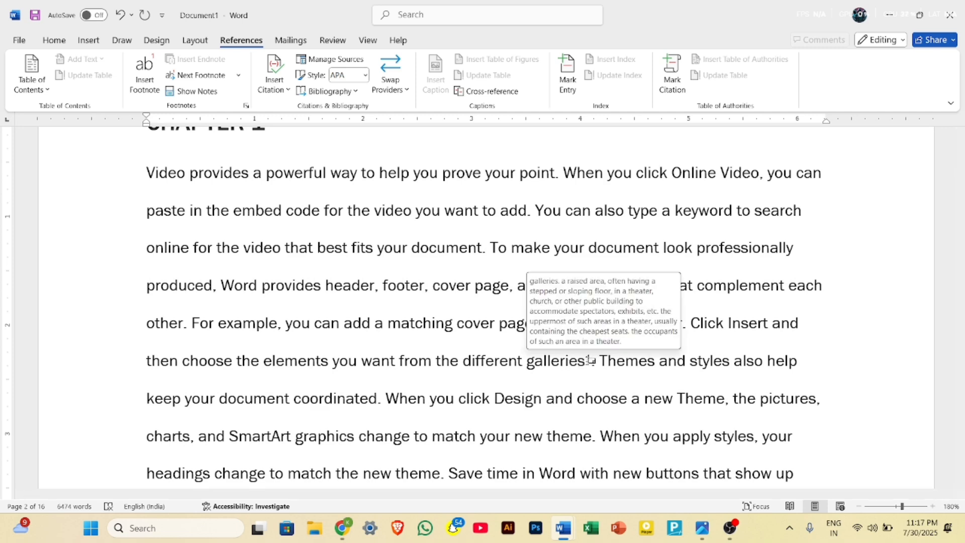
left_click(588, 360)
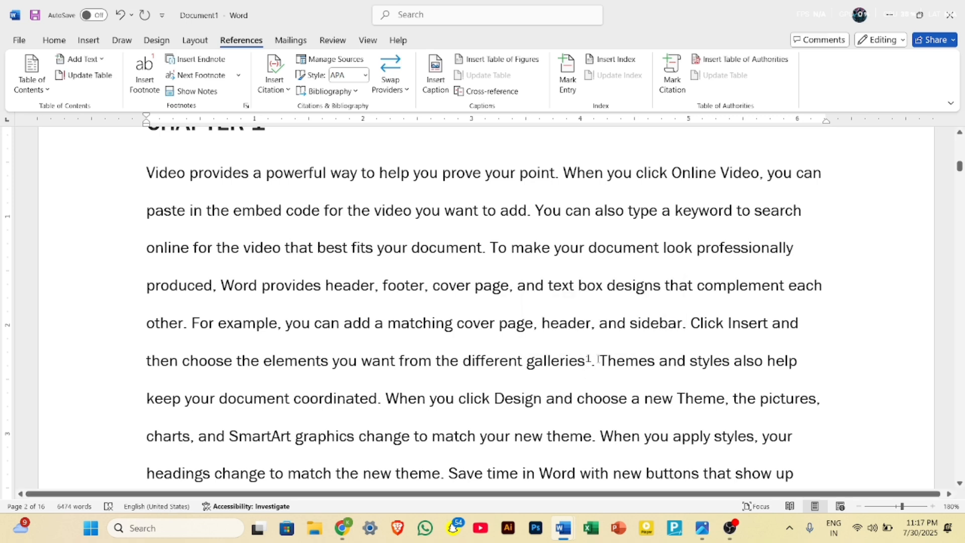
mouse_move(577, 365)
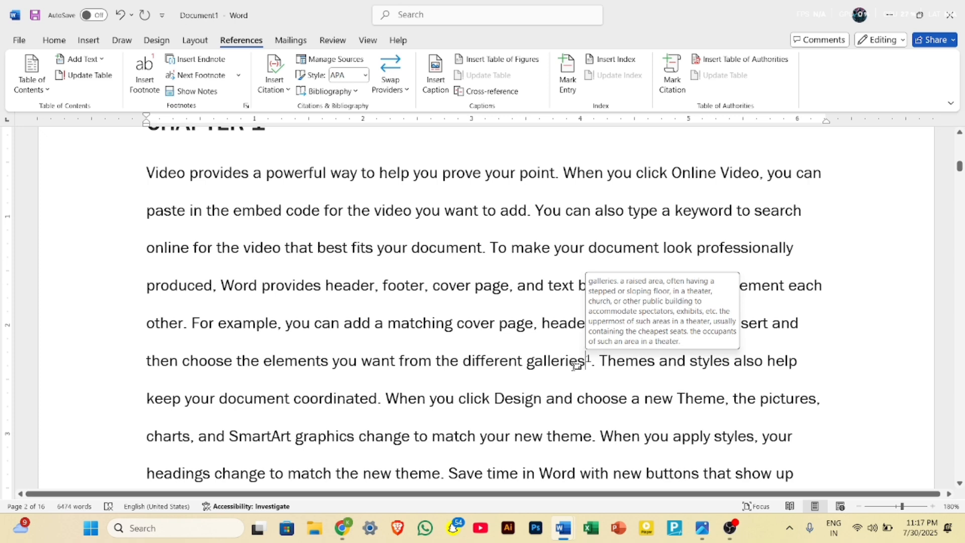
- Insert a footnote for the word "document" in "a picture fits in your document", just above CHAPTER 1 PART 2
scroll(577, 365, "down", 5)
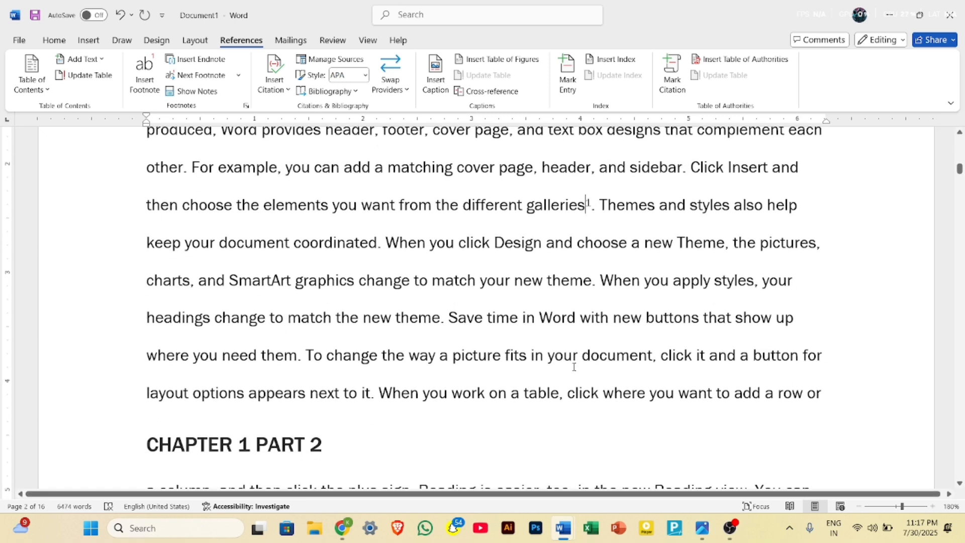
left_click_drag(582, 272, 653, 281)
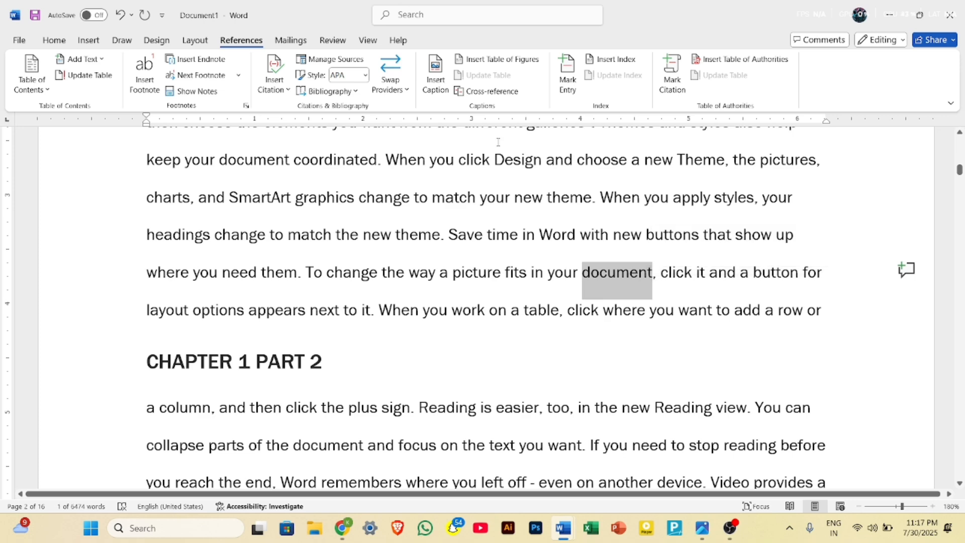
left_click(145, 80)
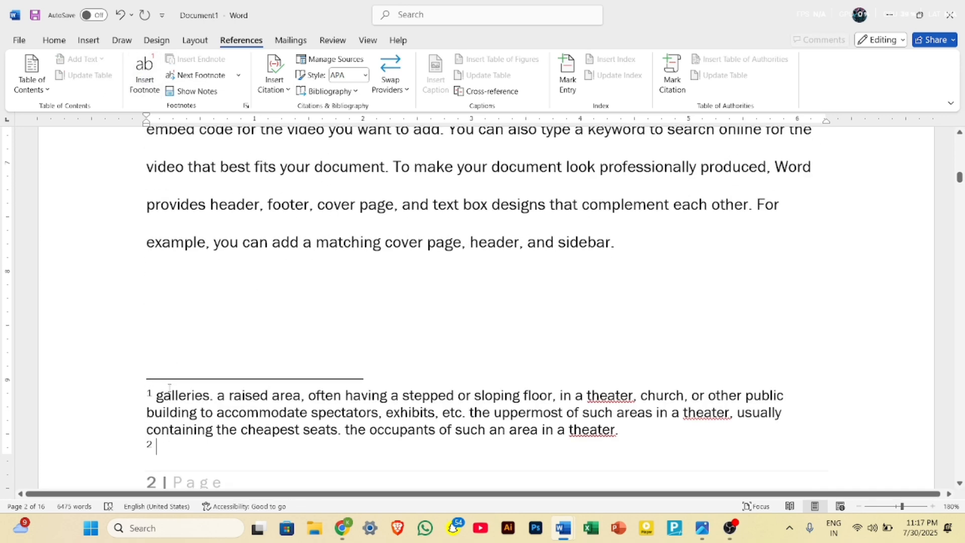
- Switch to Chrome and change the Google search to "WHAT IS DOCUMENT"
left_click(342, 527)
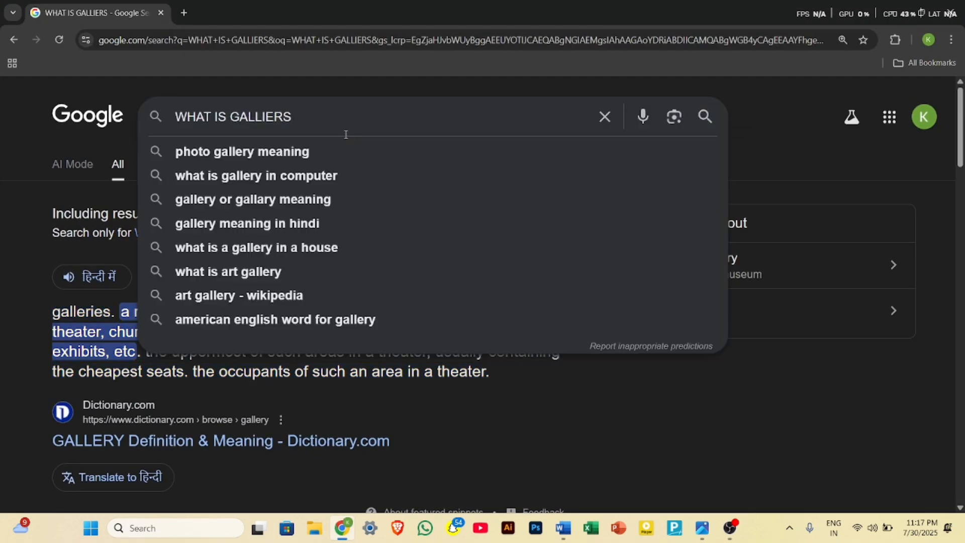
key("BackSpace")
key("BackSpace")
key("BackSpace")
key("BackSpace")
key("BackSpace")
key("BackSpace")
key("BackSpace")
key("BackSpace")
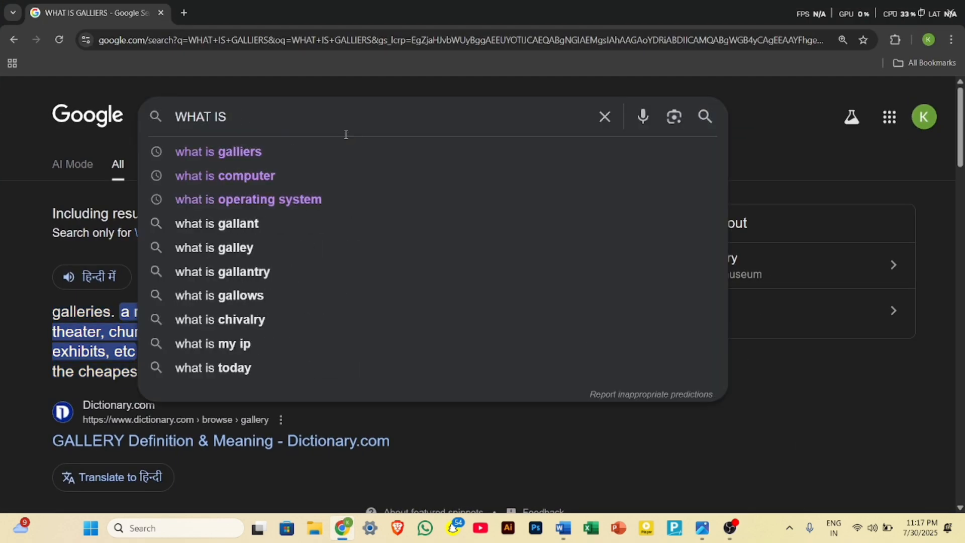
type("DOCUMENT")
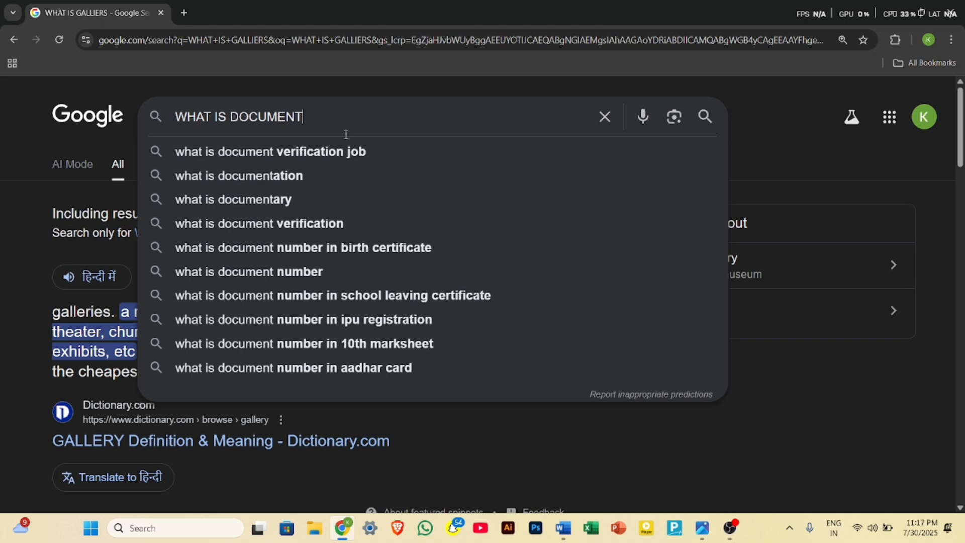
key("Return")
- Copy the first dictionary definition, "an official piece of writing which gives information, proof or evidence", and paste it into footnote 2 in Word
scroll(169, 393, "down", 3)
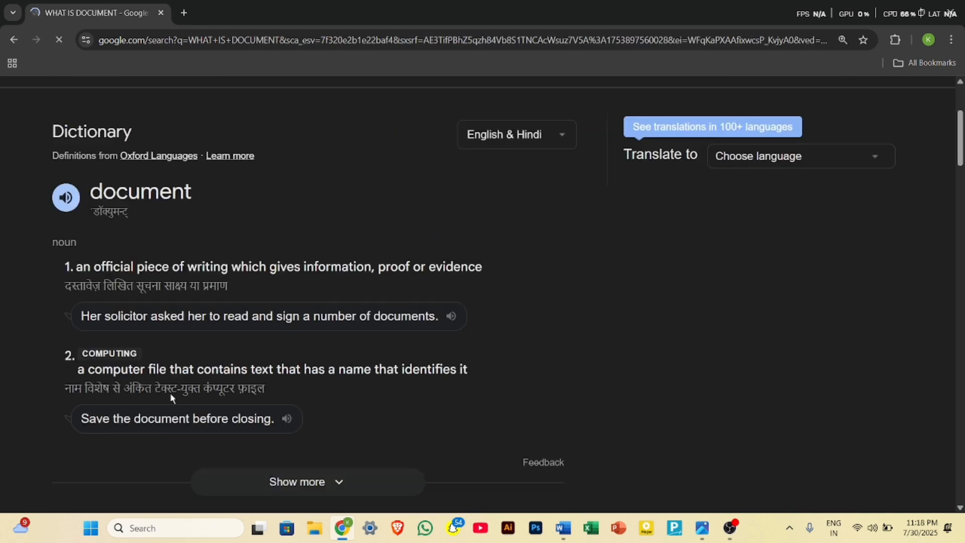
scroll(170, 392, "down", 3)
scroll(138, 322, "up", 2)
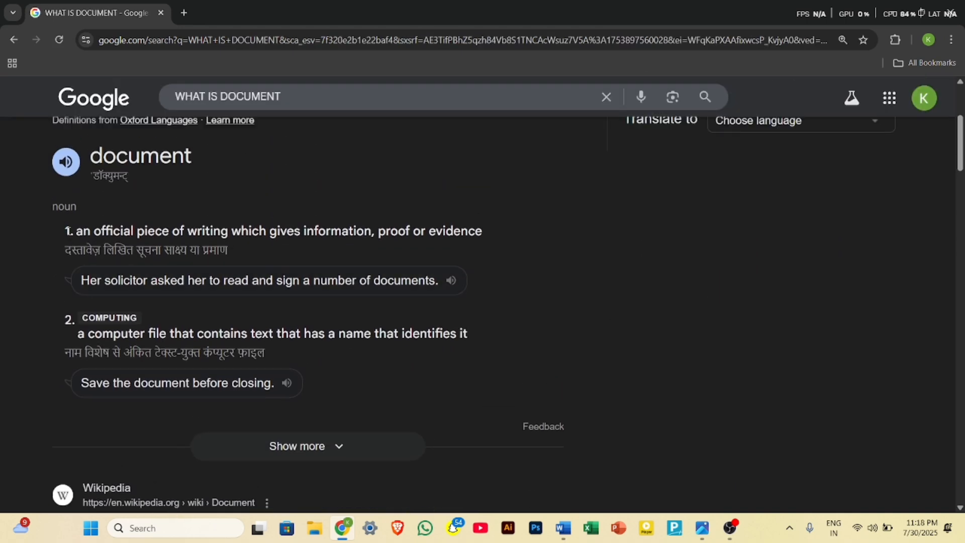
left_click_drag(75, 231, 533, 243)
key("ctrl+c")
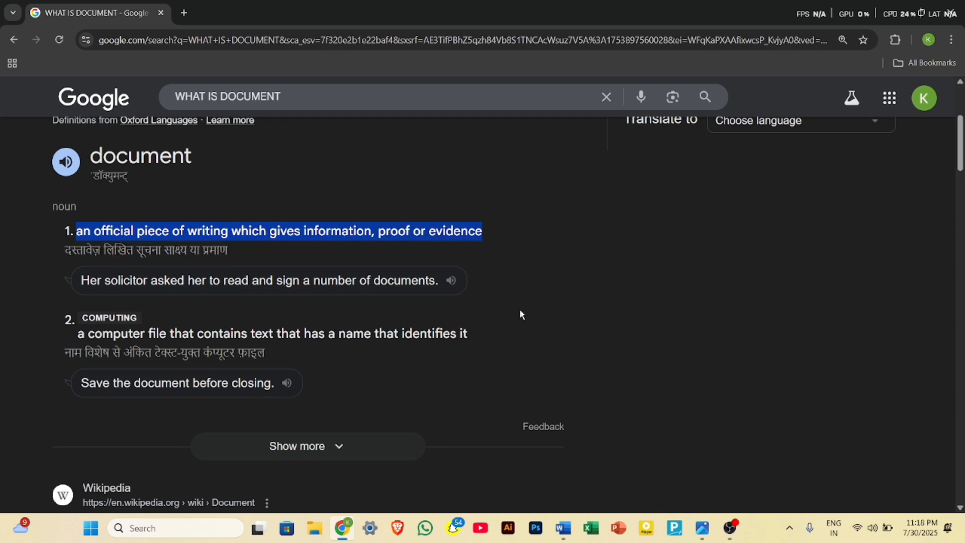
key("alt+Tab")
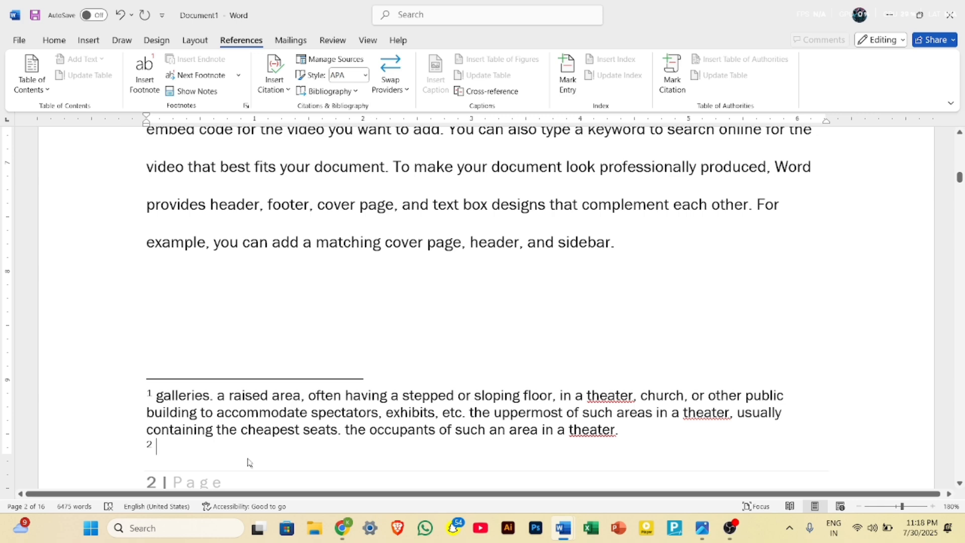
key("ctrl+v")
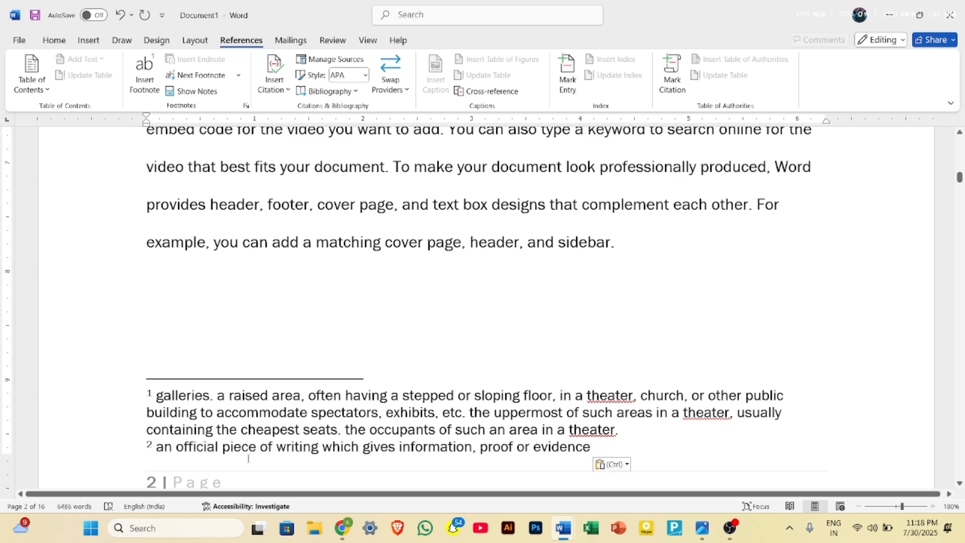
- Insert an endnote for the word "Design" in the first paragraph of CHAPTER 1 on page 2
scroll(248, 458, "up", 3)
scroll(248, 458, "down", 3)
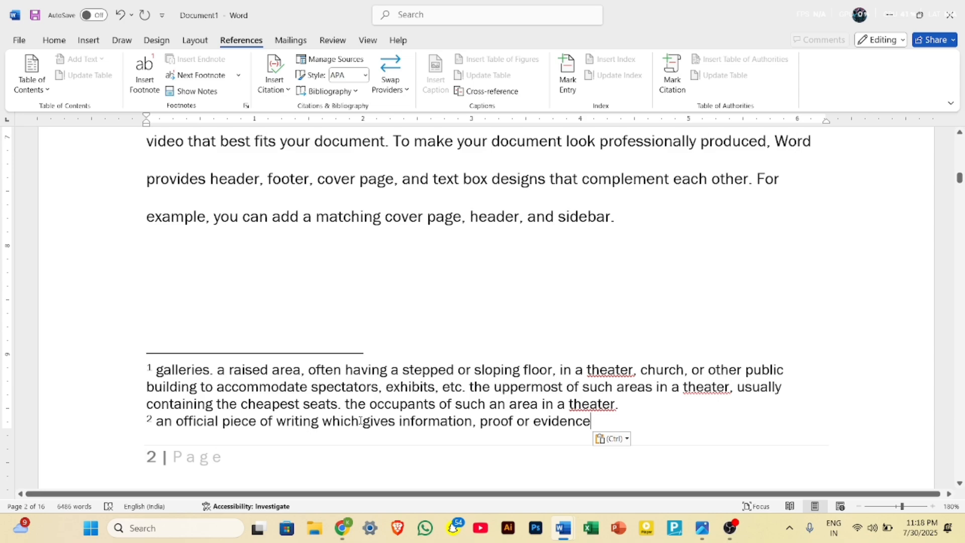
scroll(360, 421, "up", 10)
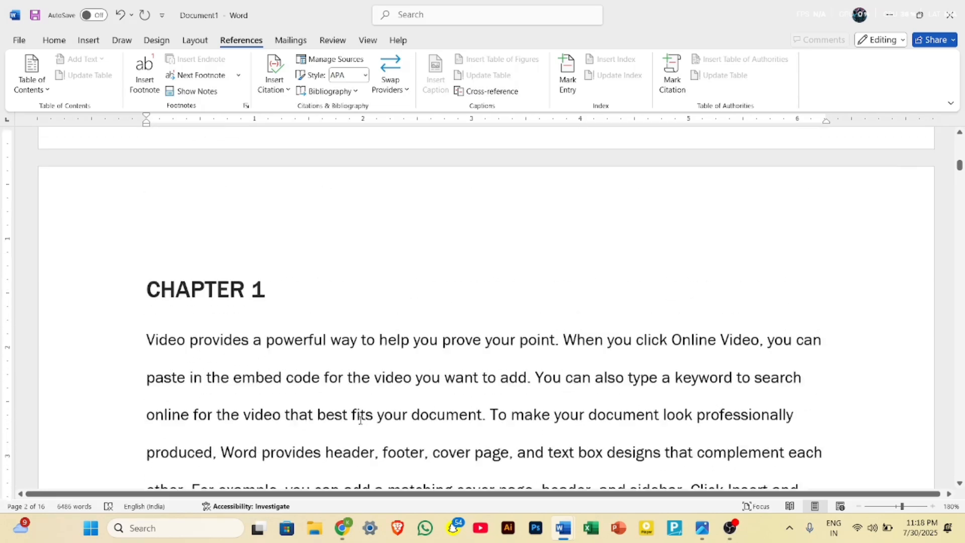
scroll(359, 420, "down", 7)
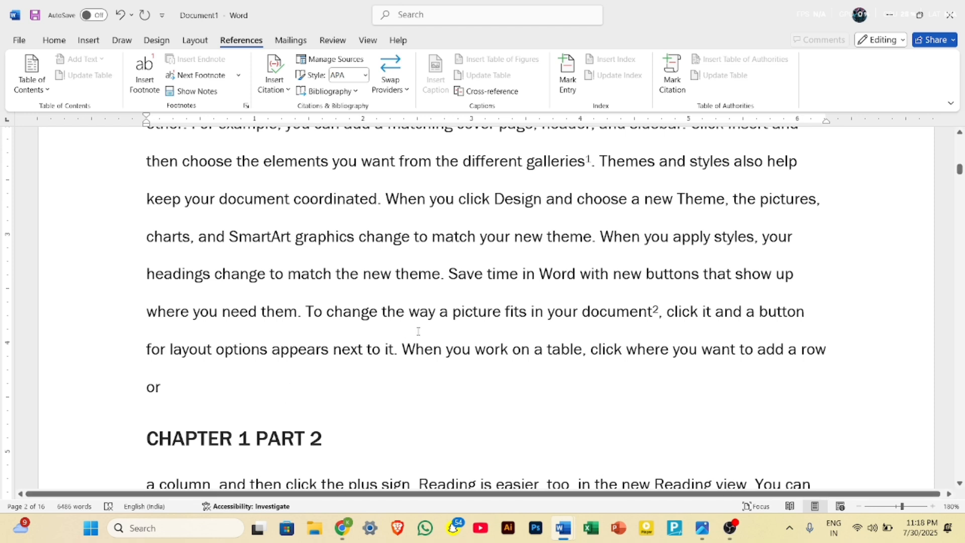
left_click(398, 260)
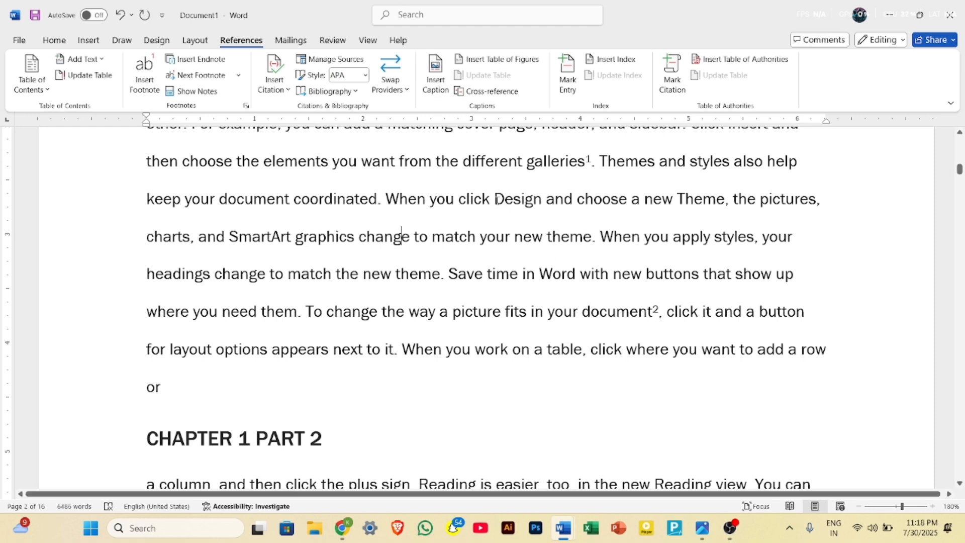
left_click_drag(495, 200, 542, 200)
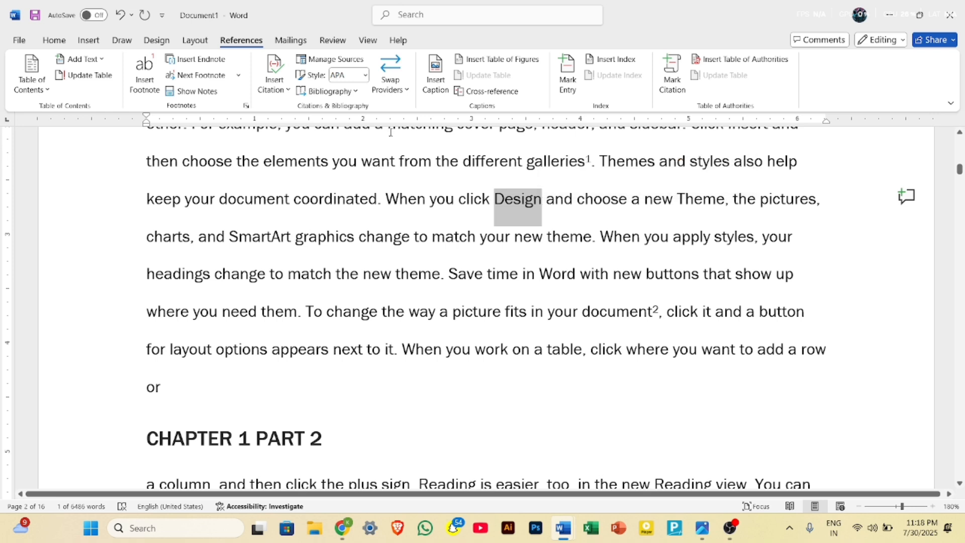
left_click(199, 61)
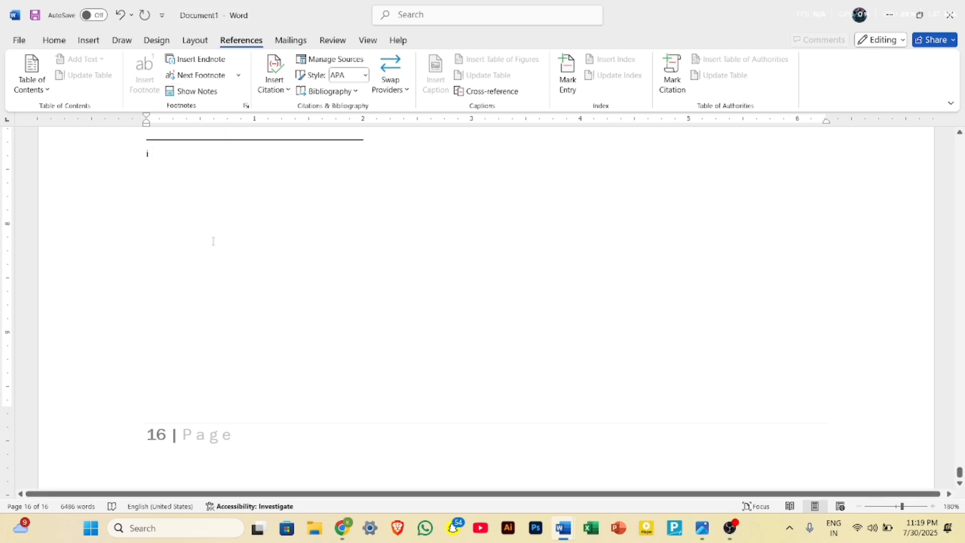
- Switch to Chrome and change the Google search to "WHAT IS DESIGN"
left_click(343, 528)
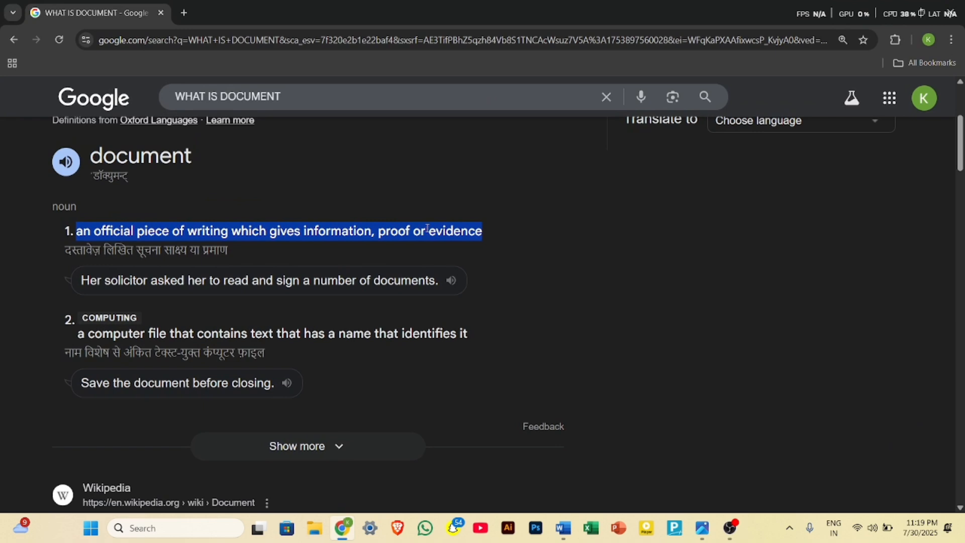
left_click(403, 96)
key("BackSpace")
key("BackSpace")
key("BackSpace")
key("BackSpace")
key("BackSpace")
key("BackSpace")
key("BackSpace")
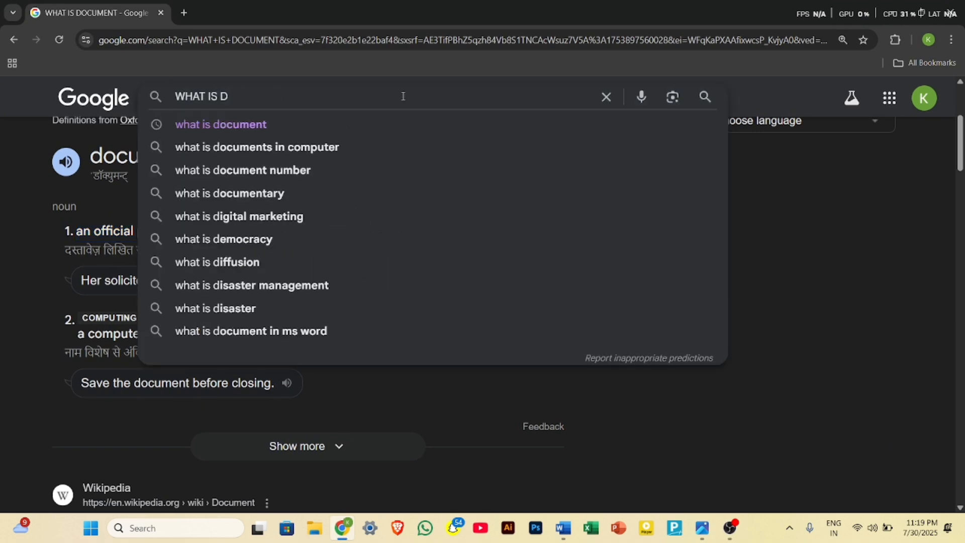
type("S")
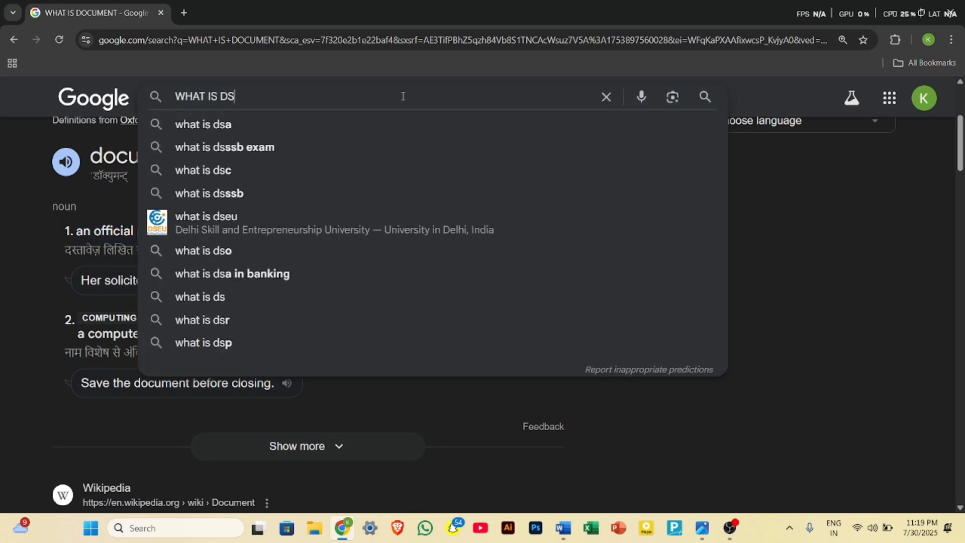
key("BackSpace")
type("ESIGN")
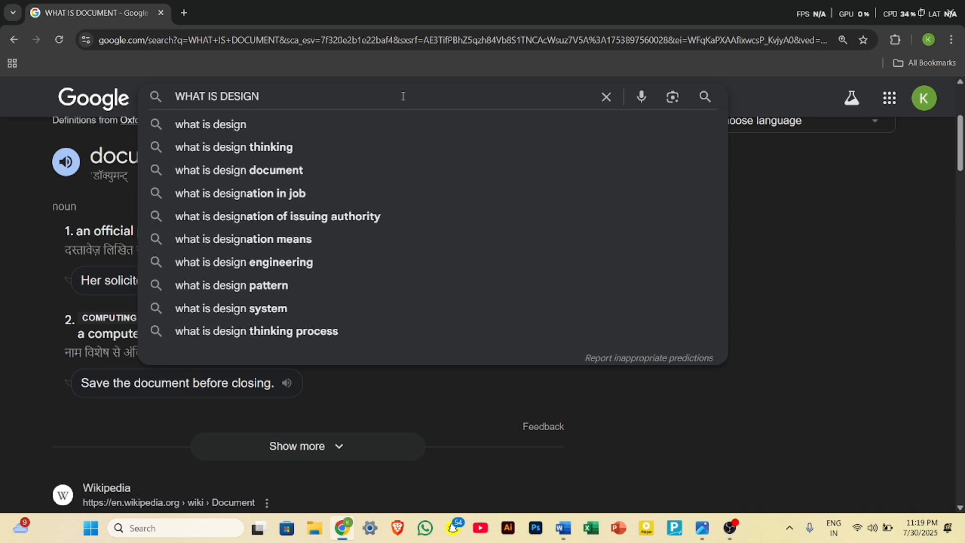
key("Return")
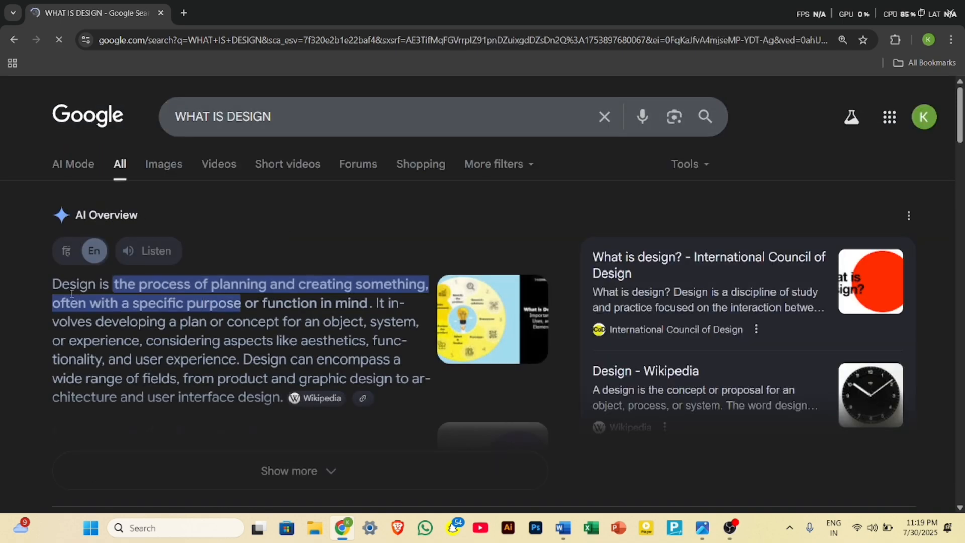
- Copy the AI Overview text from "Design is the process of planning" through "from product a" and paste it into the first endnote in Word
left_click_drag(71, 293, 290, 405)
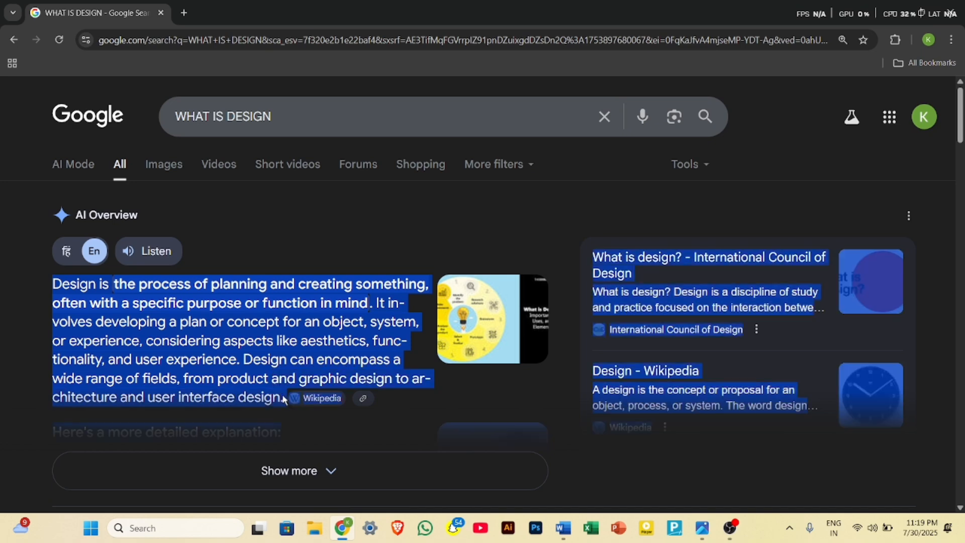
left_click_drag(279, 394, 278, 386)
key("ctrl+c")
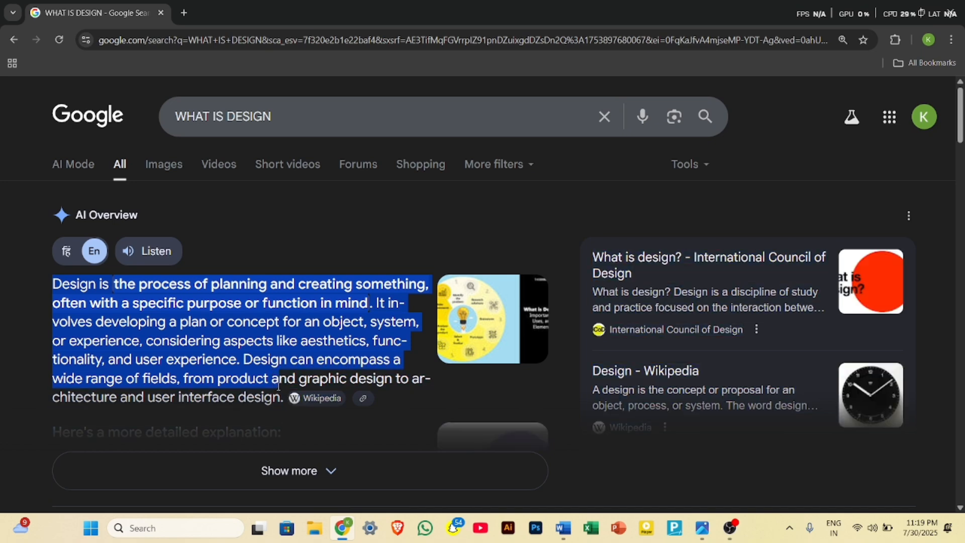
left_click(889, 13)
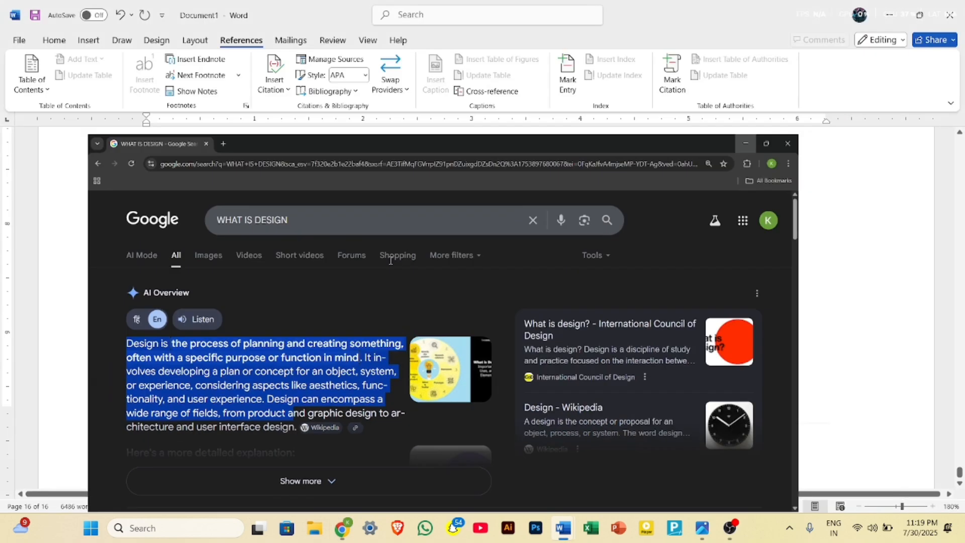
key("ctrl+v")
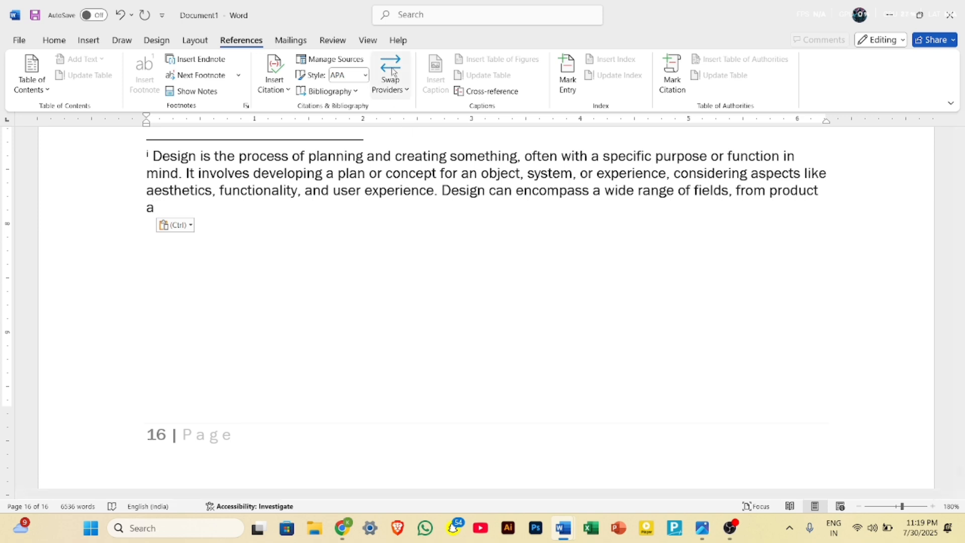
- Go back and forth between the footnote references at "galleries" and "document", finishing with a jump to the next endnote reference
left_click(238, 75)
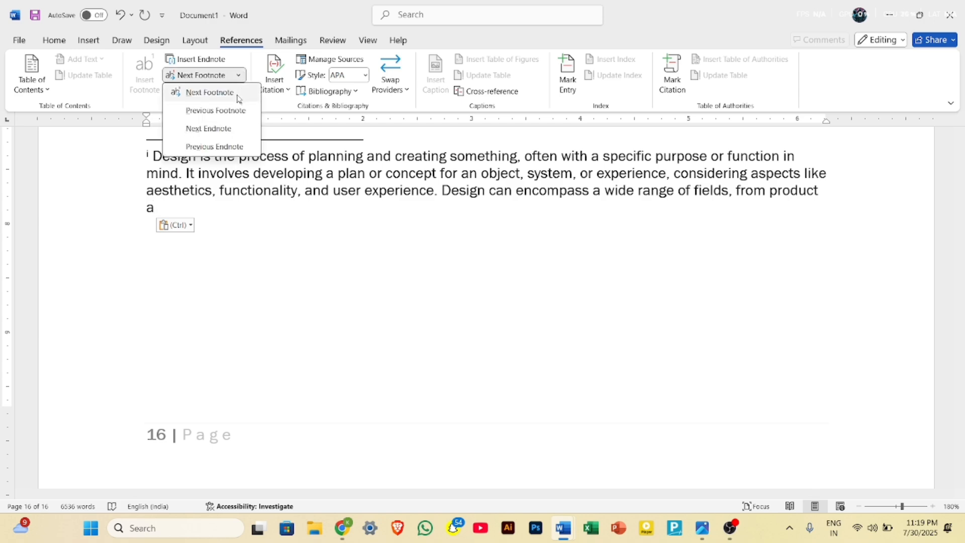
left_click(240, 93)
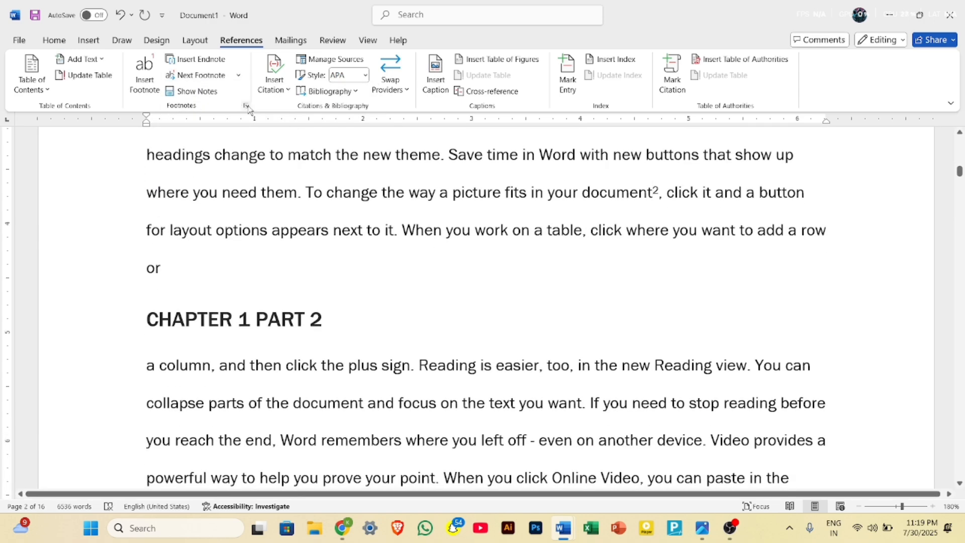
left_click(237, 75)
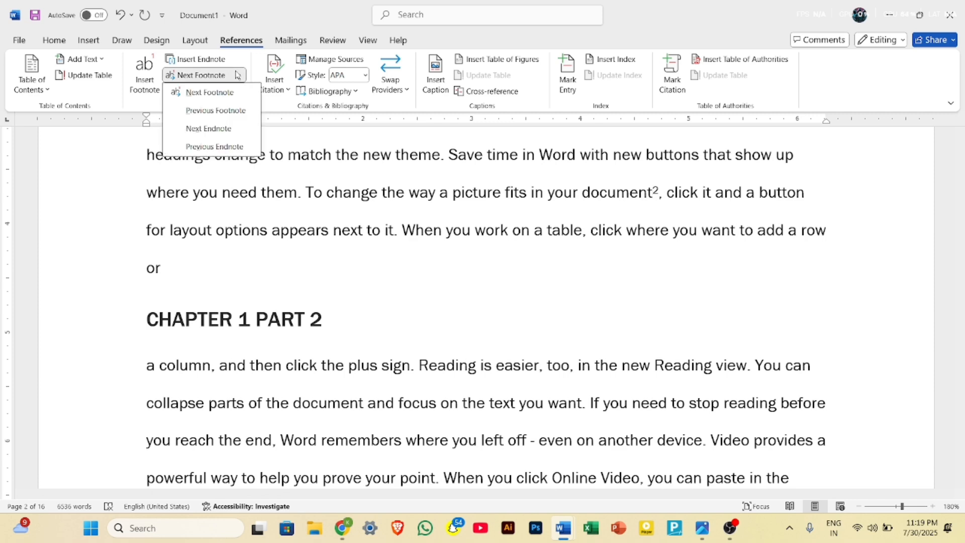
left_click(231, 112)
left_click(238, 77)
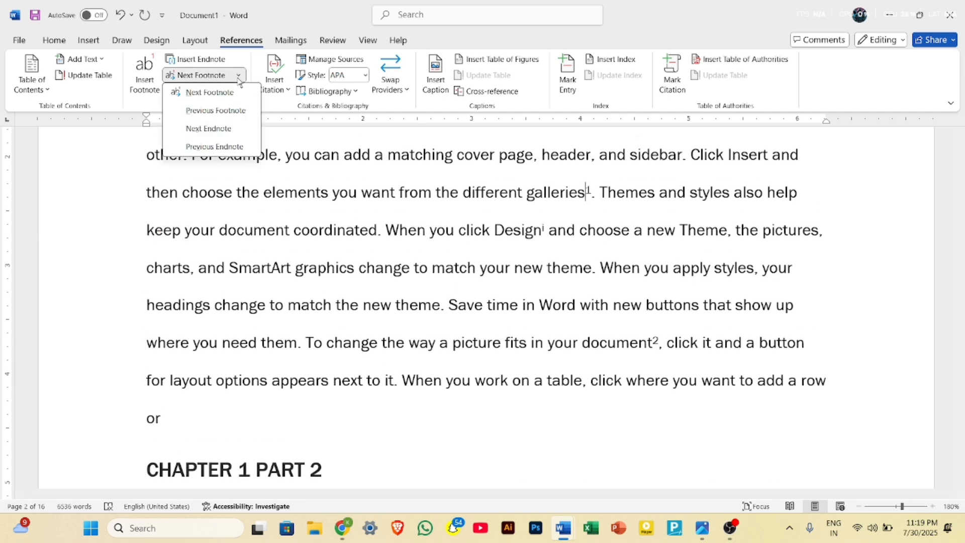
left_click(228, 95)
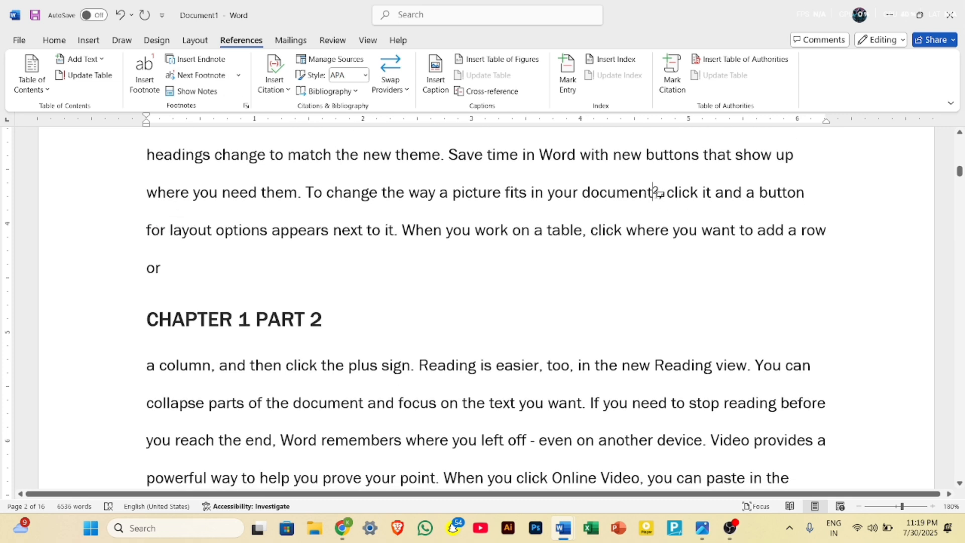
left_click(238, 75)
left_click(216, 111)
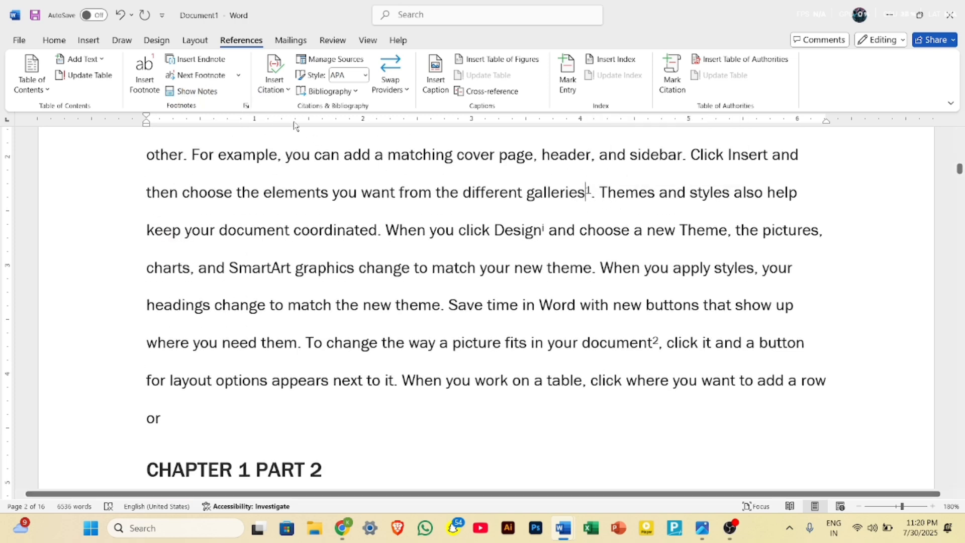
left_click(238, 75)
left_click(227, 94)
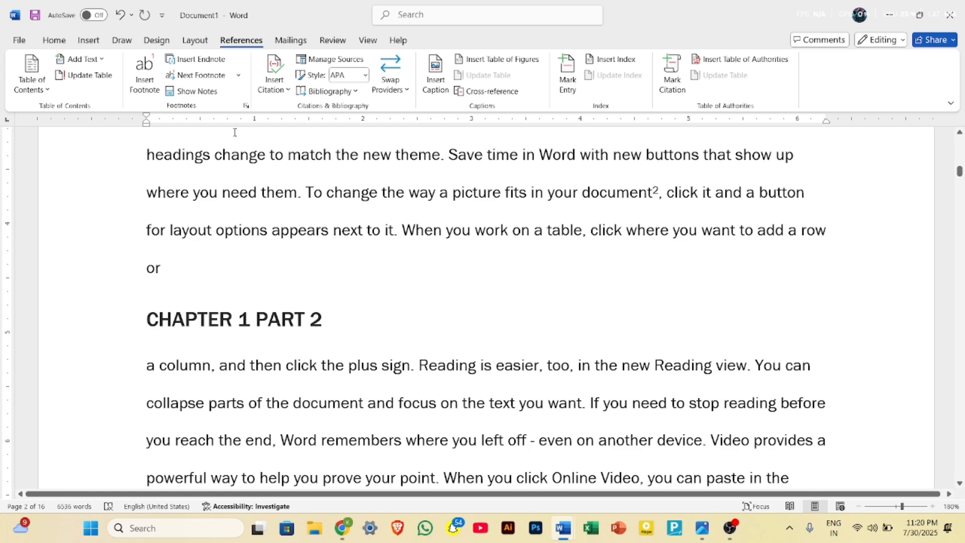
left_click(238, 75)
left_click(219, 111)
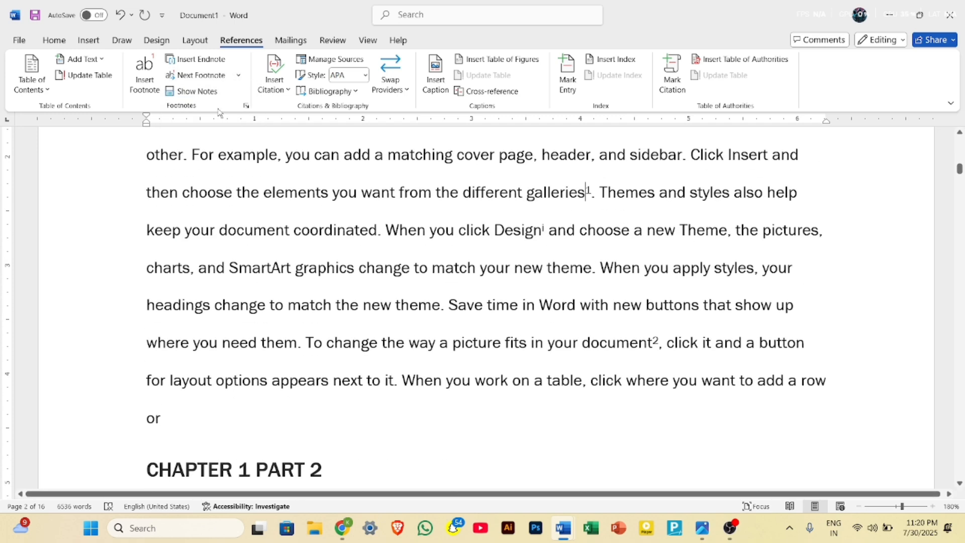
left_click(238, 74)
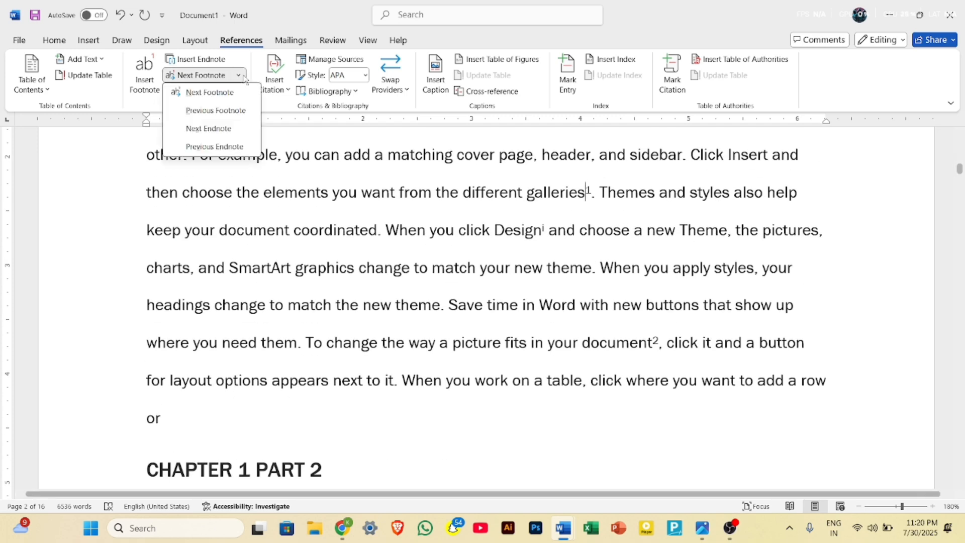
left_click(222, 132)
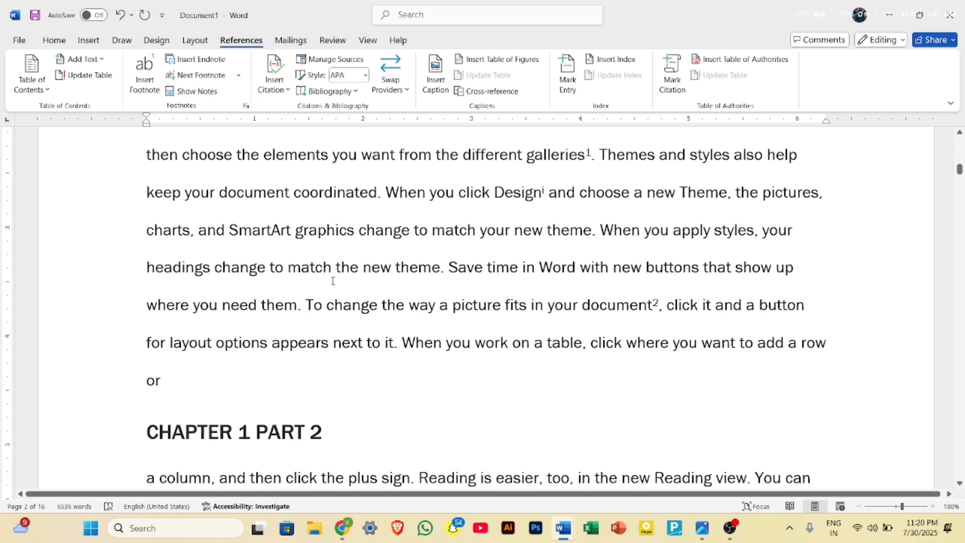
- Insert an endnote for the word "appears" in "for layout options appears next to it", just above CHAPTER 1 PART 2
double_click(276, 343)
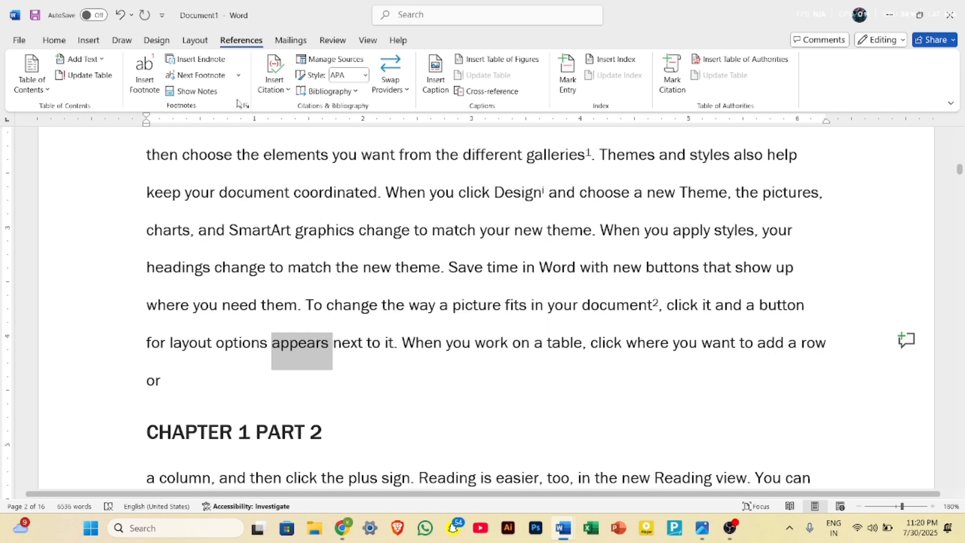
left_click(196, 59)
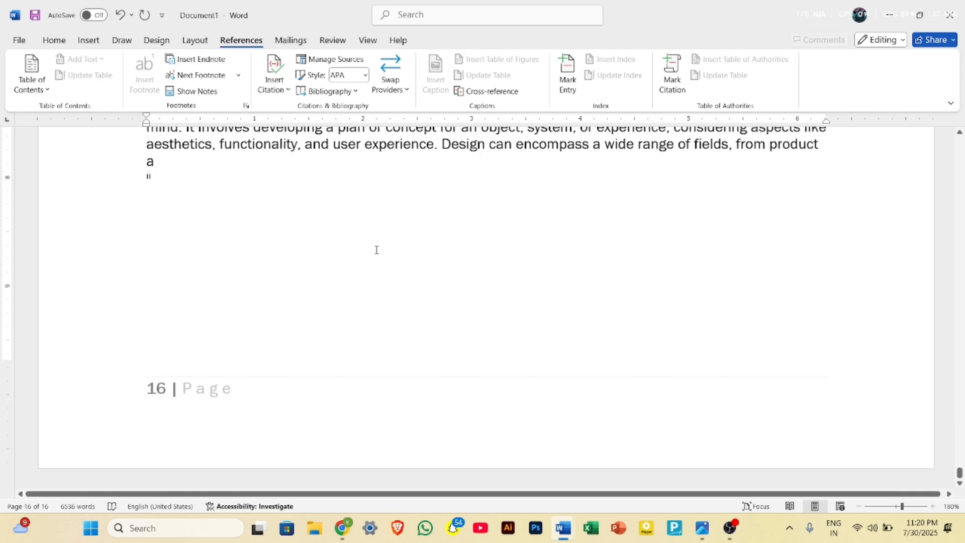
- Switch to Chrome and search Google for "WHAT IS APPEARS"
left_click(342, 528)
left_click(352, 116)
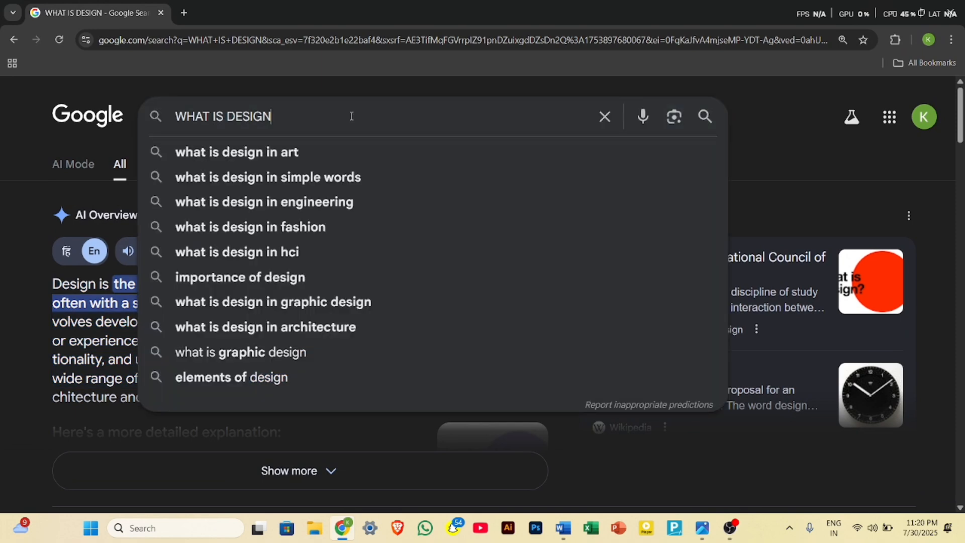
key("BackSpace")
key("BackSpace")
key("BackSpace")
key("BackSpace")
key("BackSpace")
key("BackSpace")
type("AP")
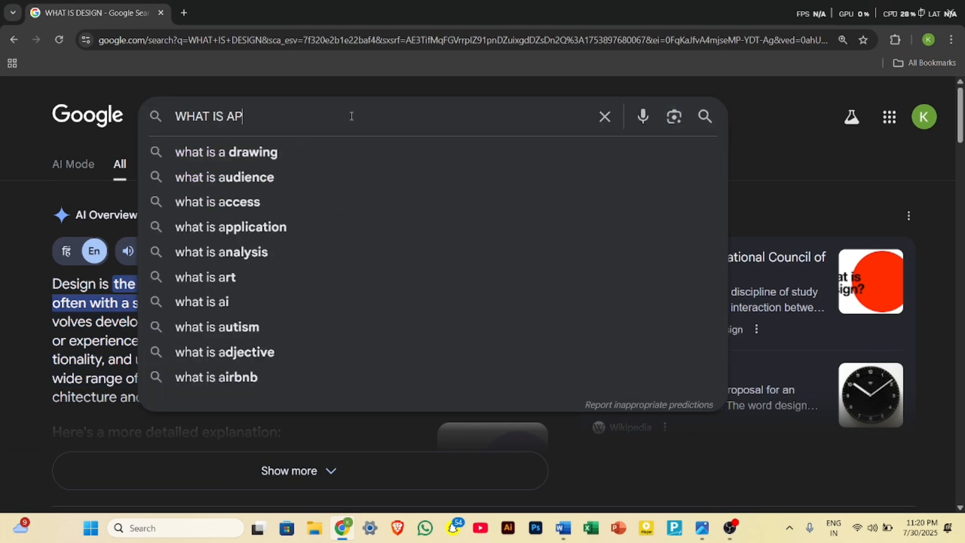
type("PERAR")
key("BackSpace")
key("BackSpace")
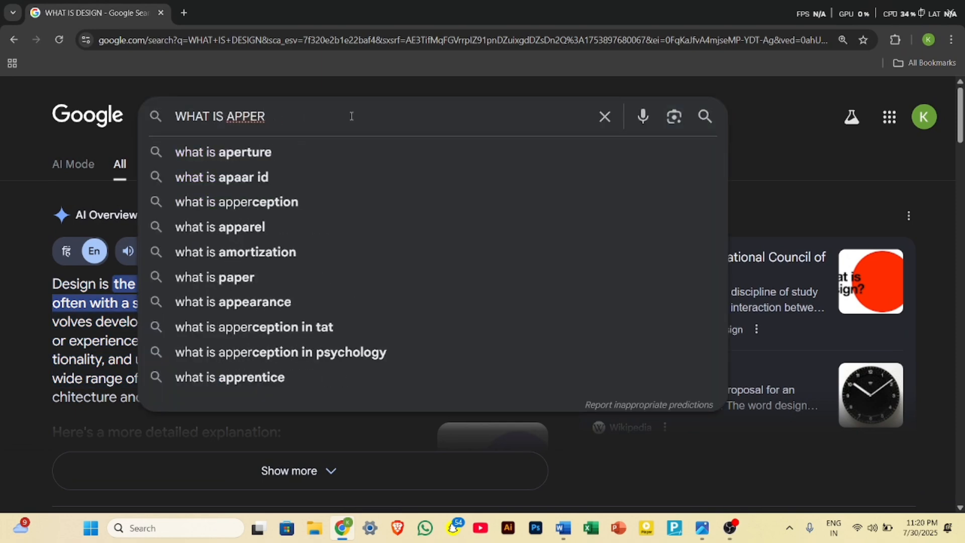
key("BackSpace")
type("ARS")
key("Return")
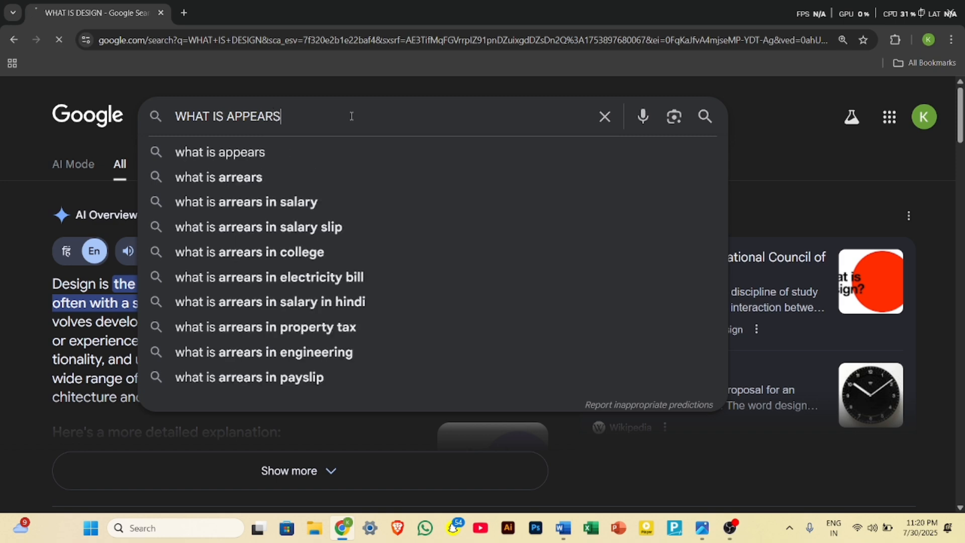
- Copy the definition "o suddenly be seen; to come into sight" and paste it into the empty endnote ii in Word
scroll(165, 371, "down", 5)
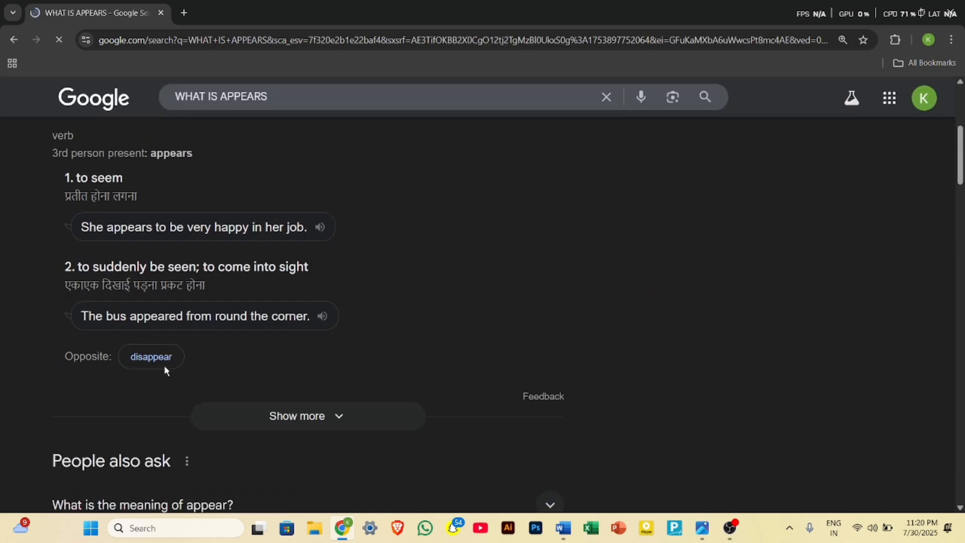
left_click_drag(81, 255, 318, 263)
key("ctrl+c")
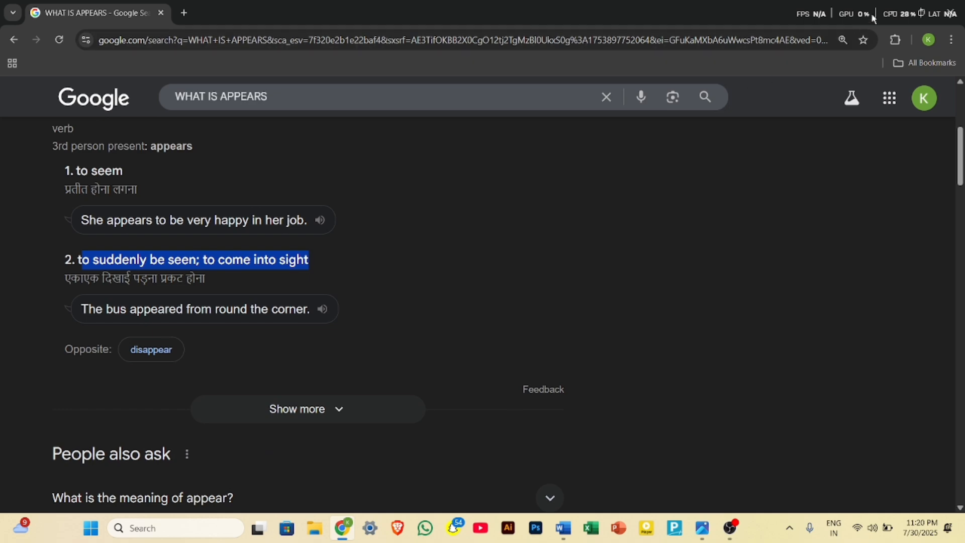
left_click(894, 11)
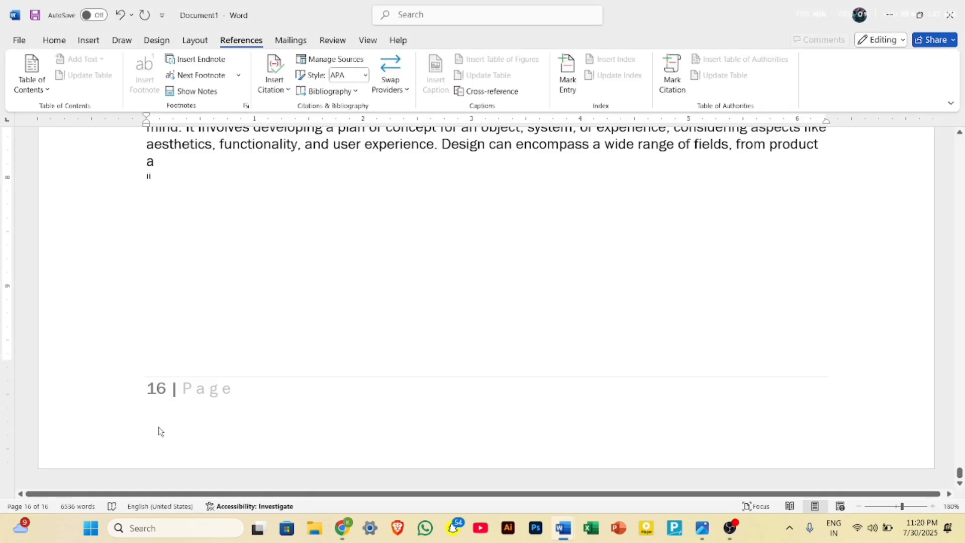
key("ctrl+v")
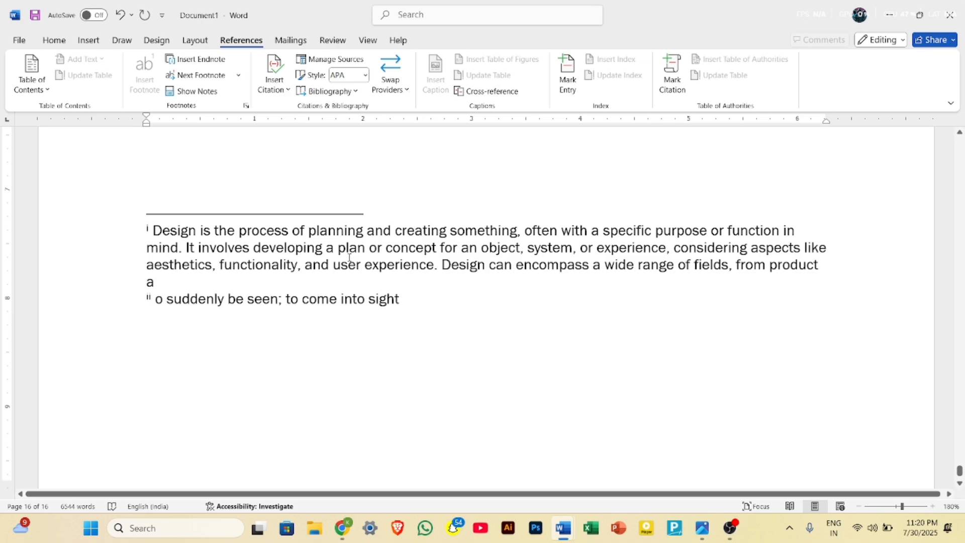
- Go back up to the page 15 body text and use Next Endnote to jump to the endnotes
scroll(349, 257, "up", 12)
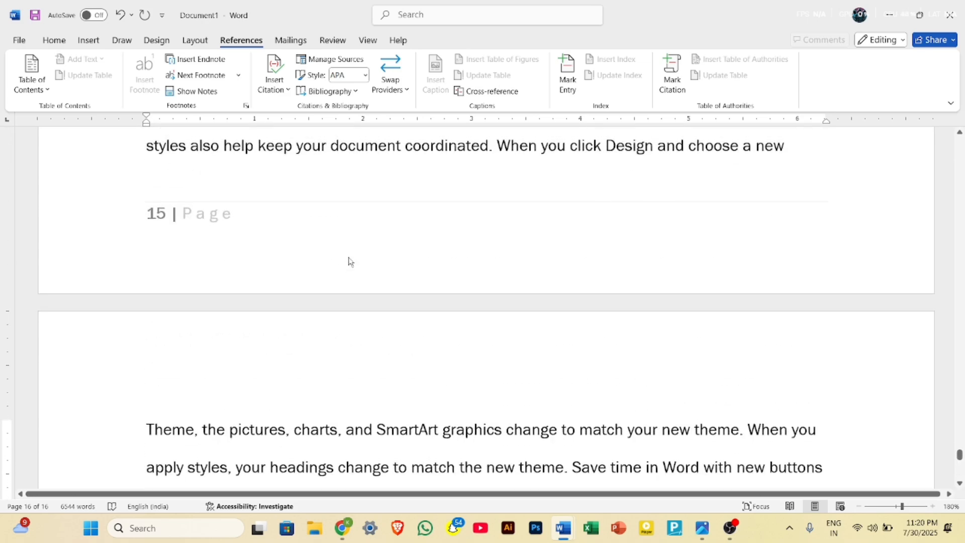
scroll(657, 178, "up", 1)
scroll(656, 178, "up", 6)
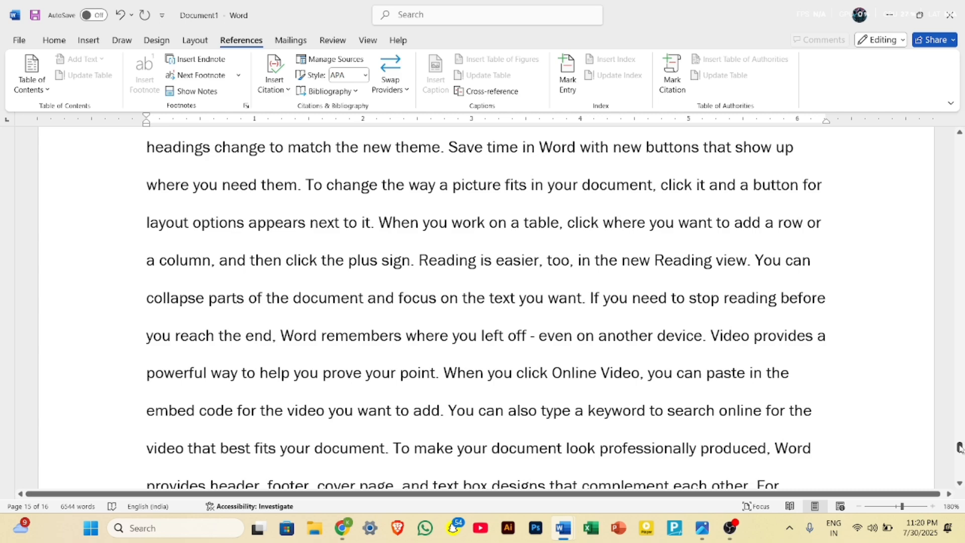
left_click_drag(959, 447, 959, 438)
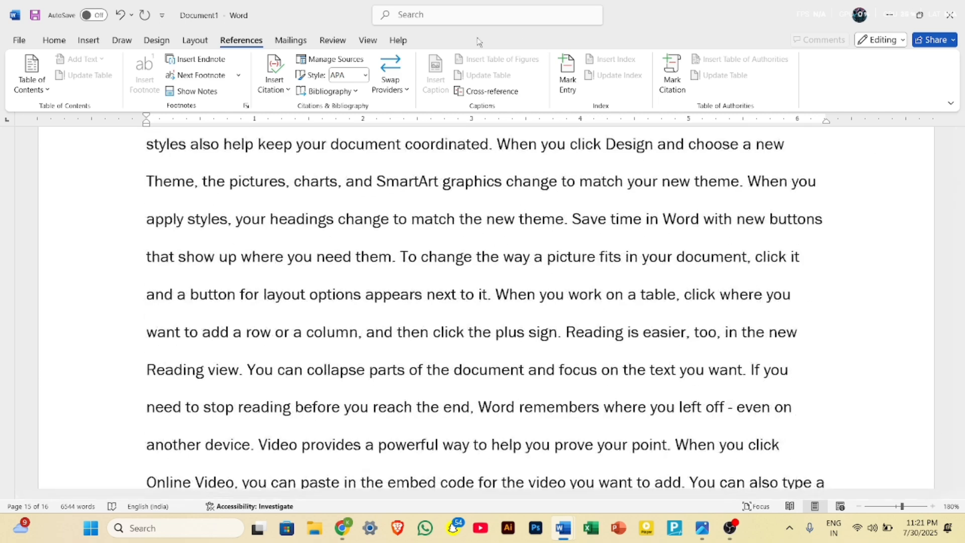
left_click(243, 77)
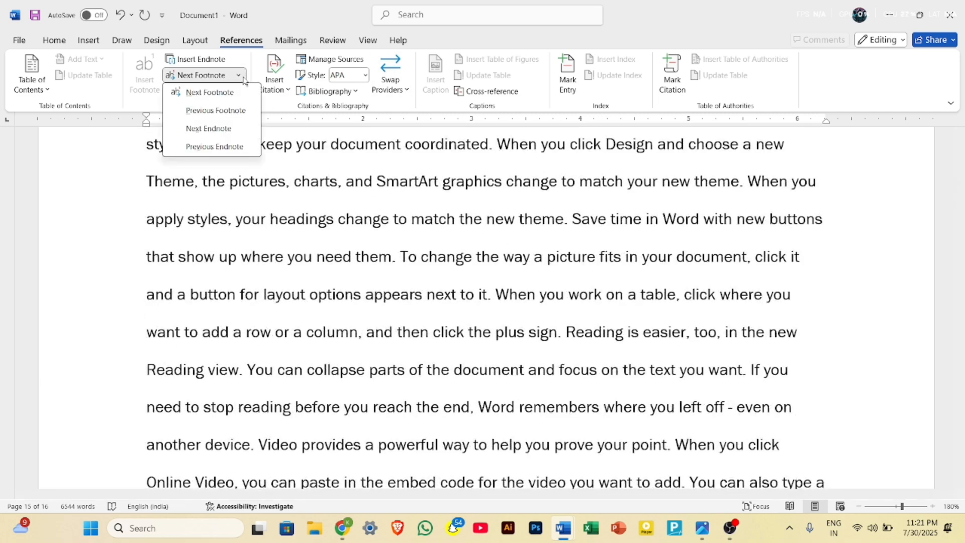
left_click(242, 129)
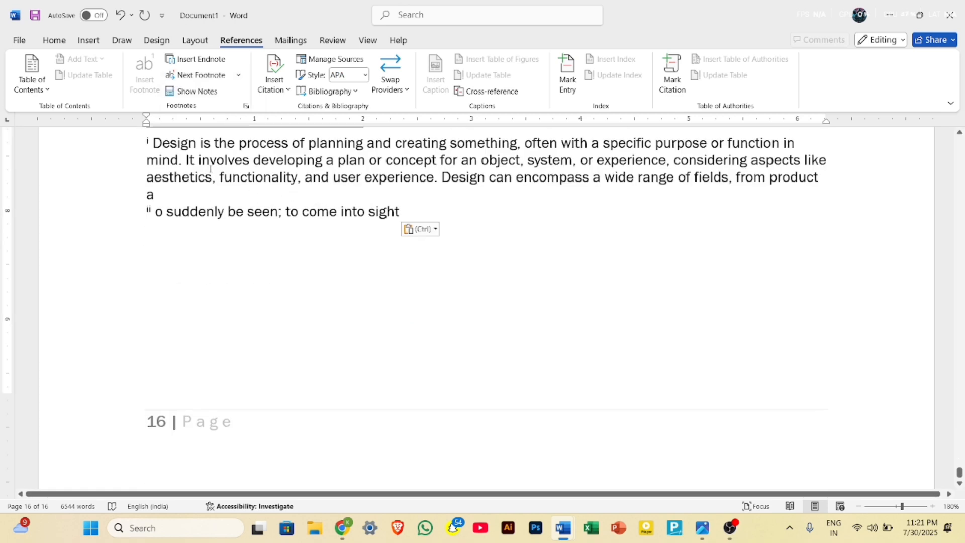
left_click(238, 76)
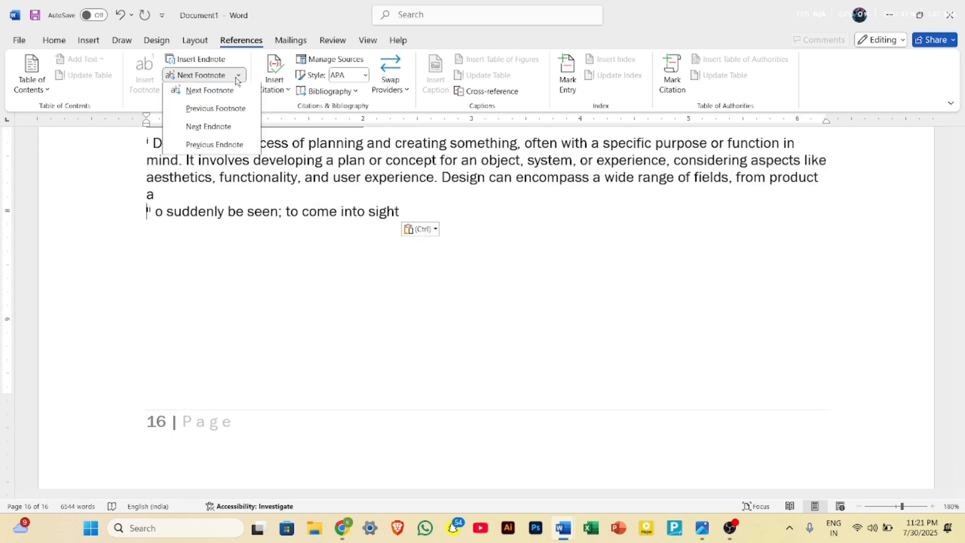
left_click(227, 129)
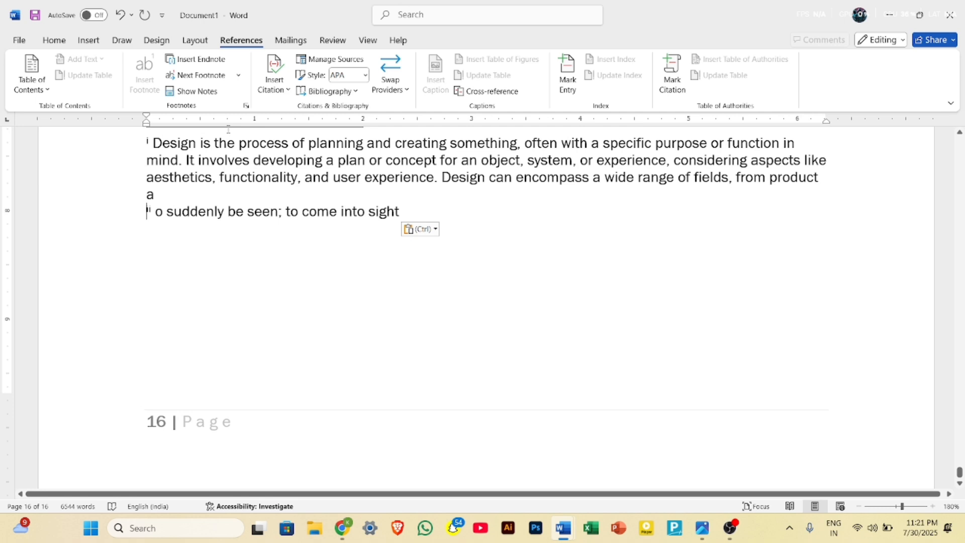
- Use Previous Endnote to move from endnote ii to endnote i
left_click(238, 75)
left_click(231, 145)
left_click(239, 76)
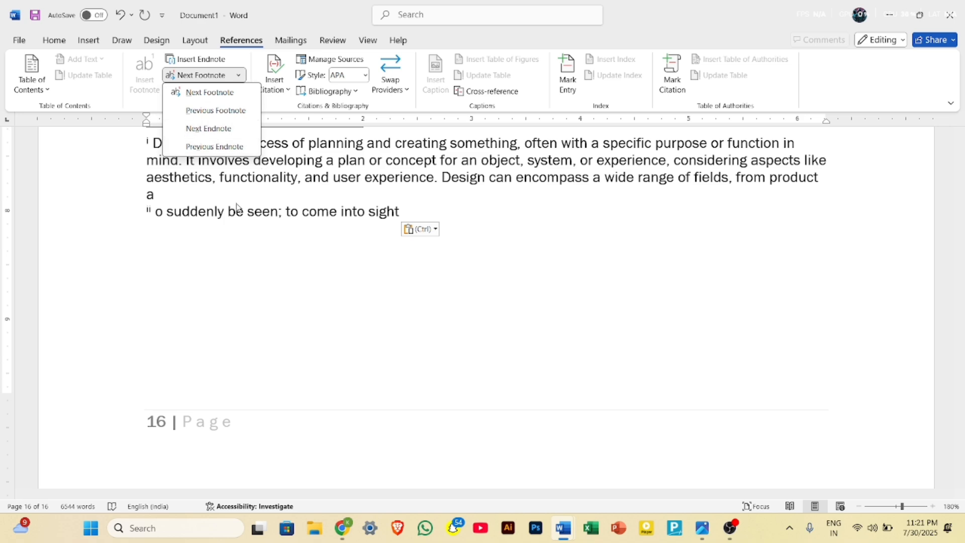
left_click(226, 282)
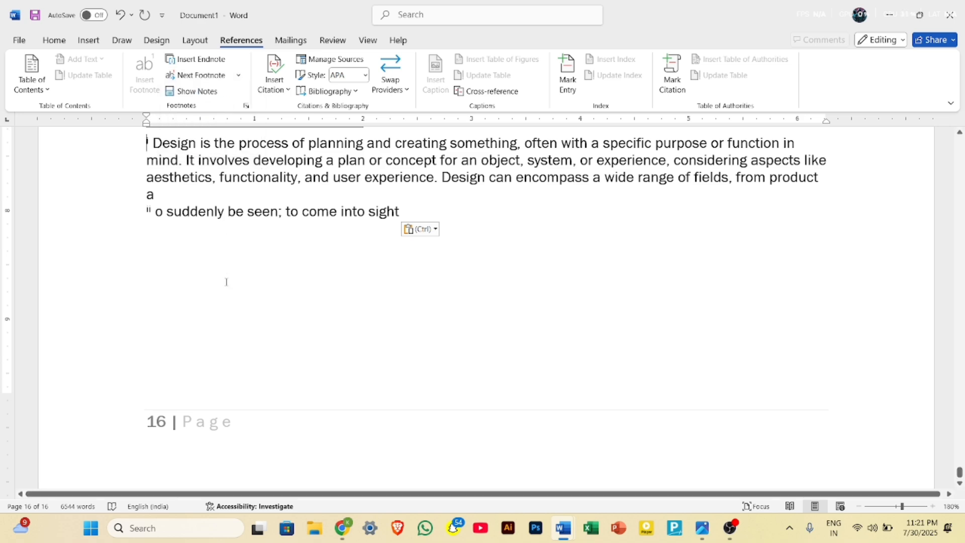
- Use Show Notes to go from endnote i to its reference mark, return to the endnotes on page 16, and repeat the jump
left_click(211, 93)
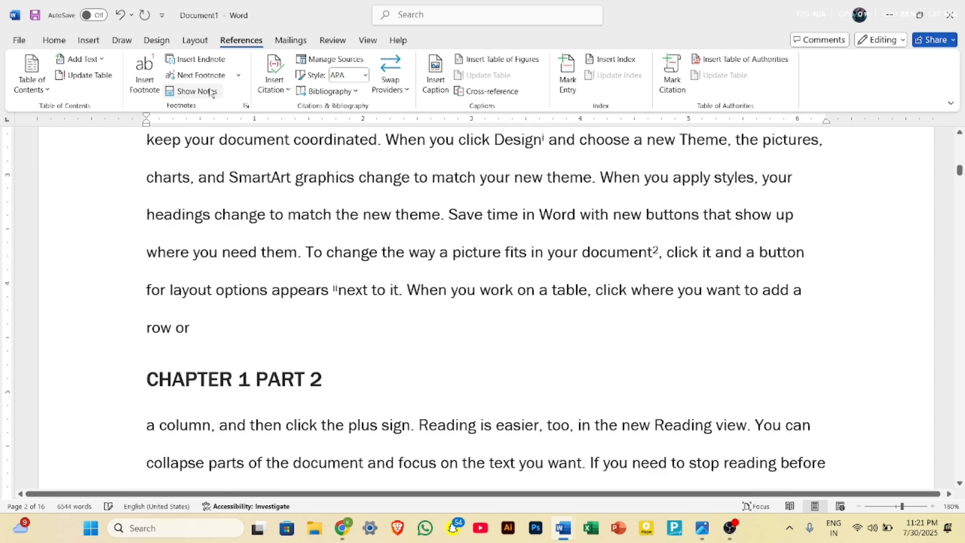
scroll(408, 332, "down", 15)
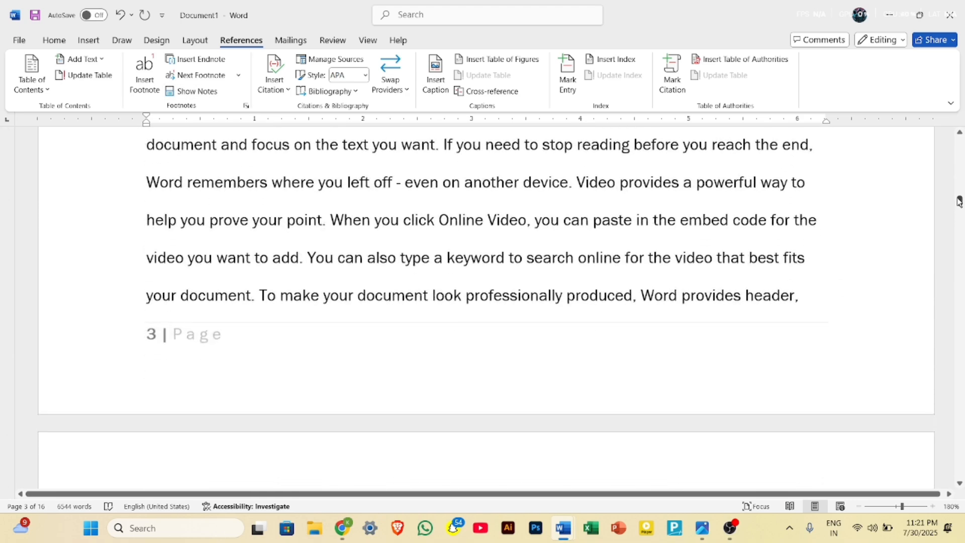
left_click_drag(957, 212, 958, 475)
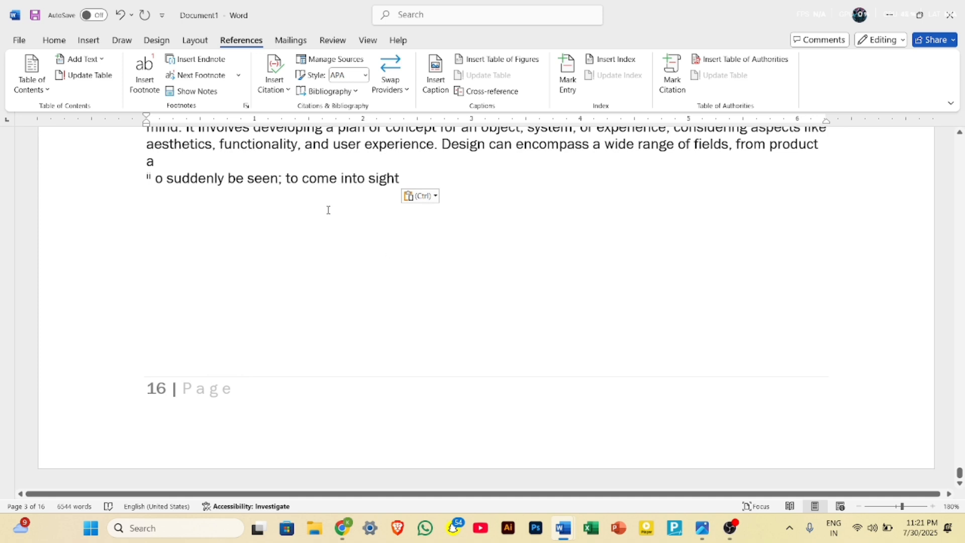
scroll(328, 210, "up", 3)
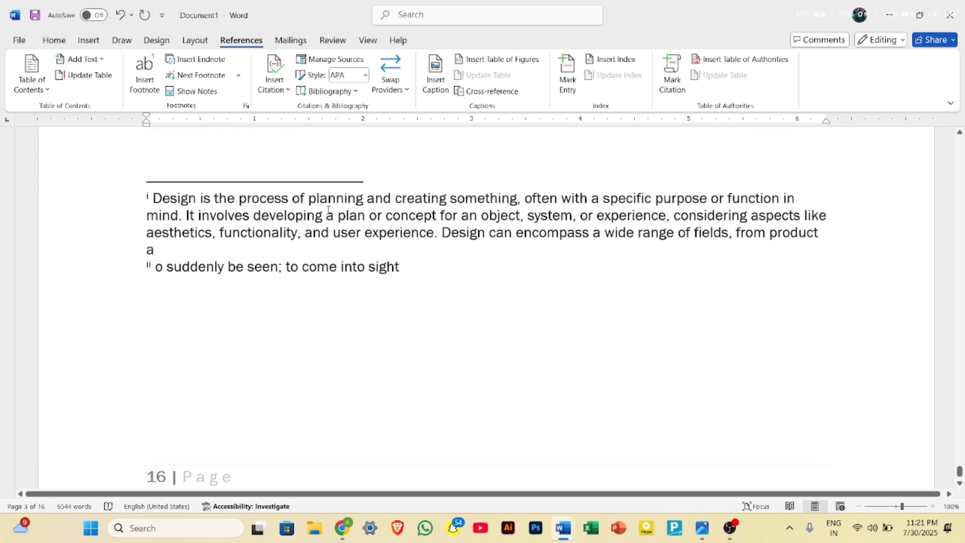
left_click(148, 202)
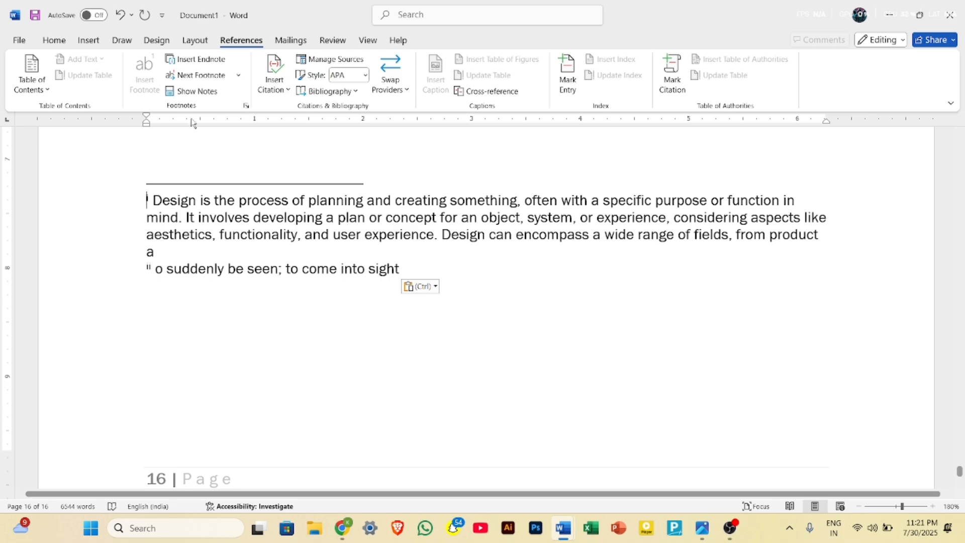
left_click(199, 95)
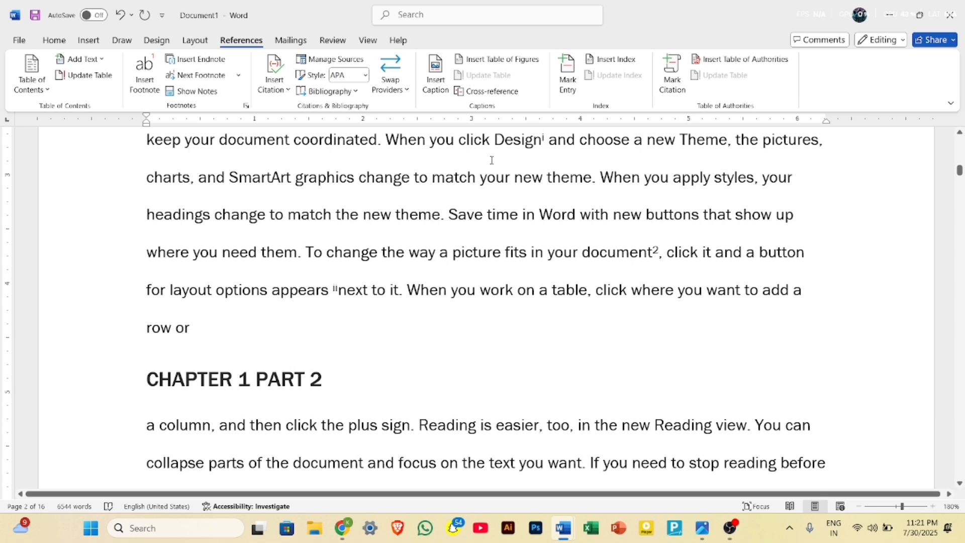
- Use Show Notes with the View footnote area option to display the footnotes on page 2
left_click(201, 95)
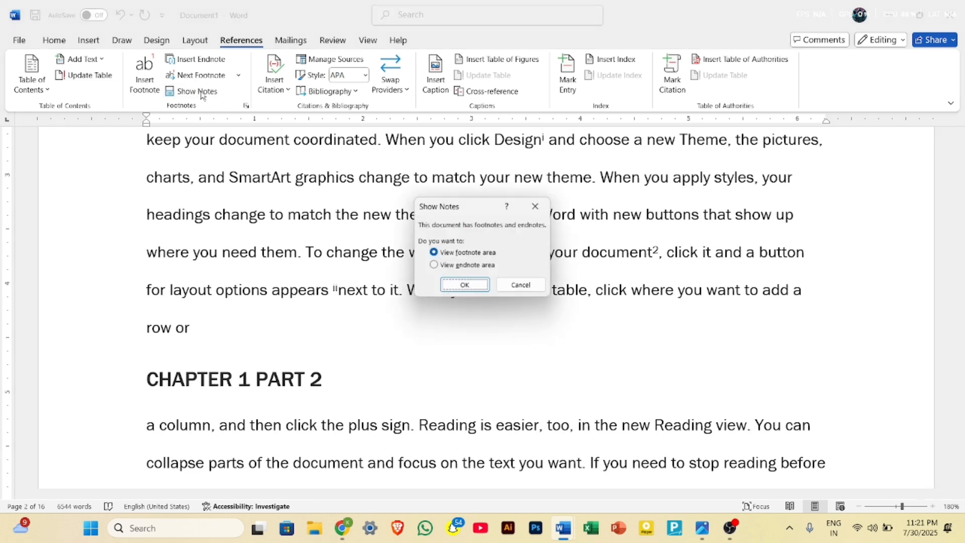
left_click(473, 271)
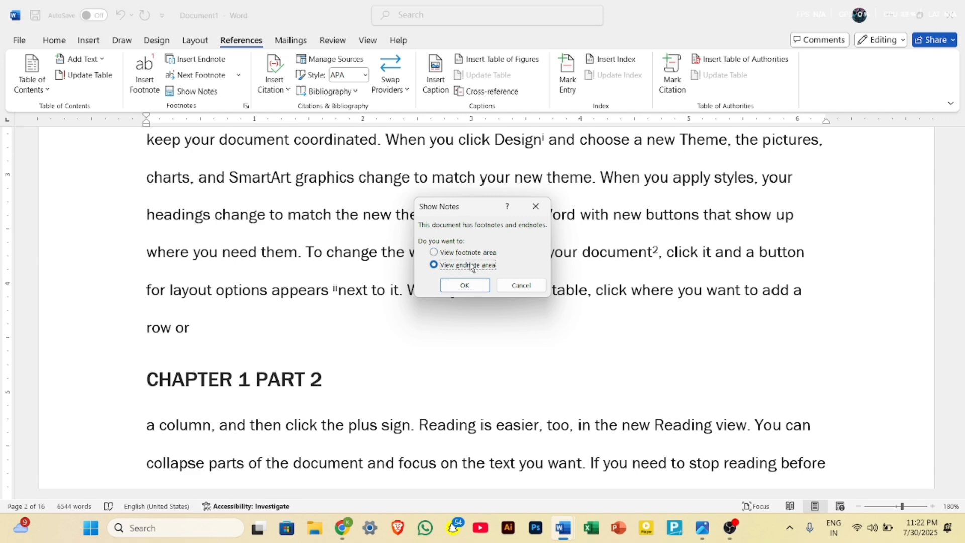
left_click(472, 252)
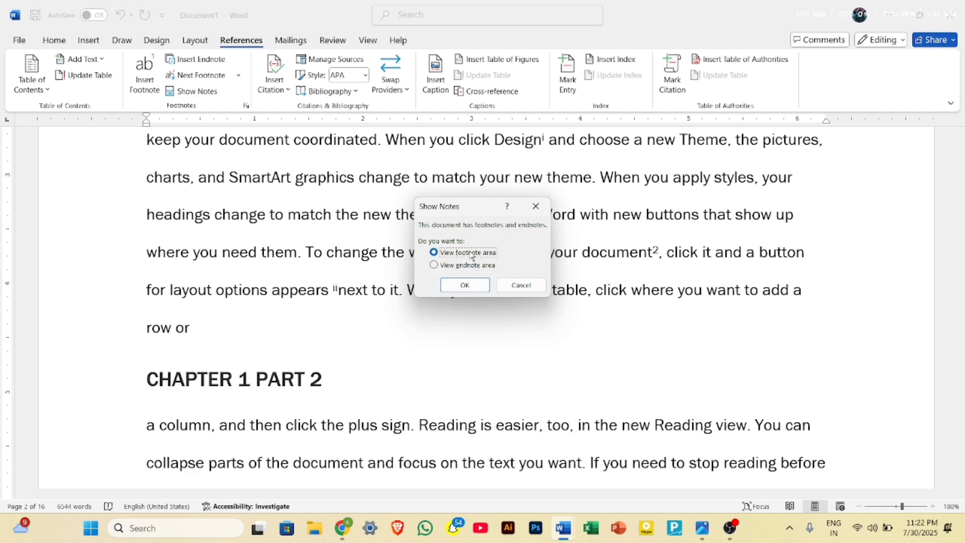
left_click(472, 284)
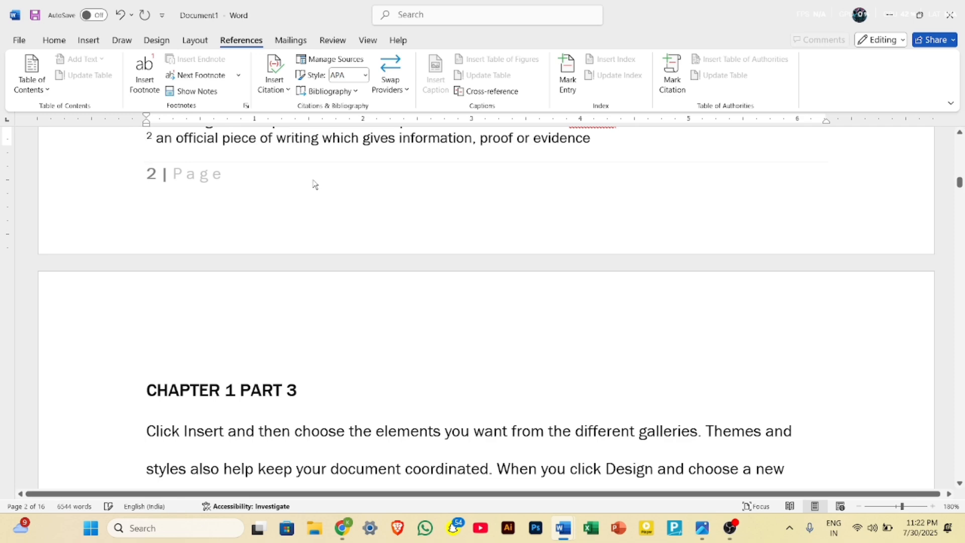
scroll(314, 183, "up", 1)
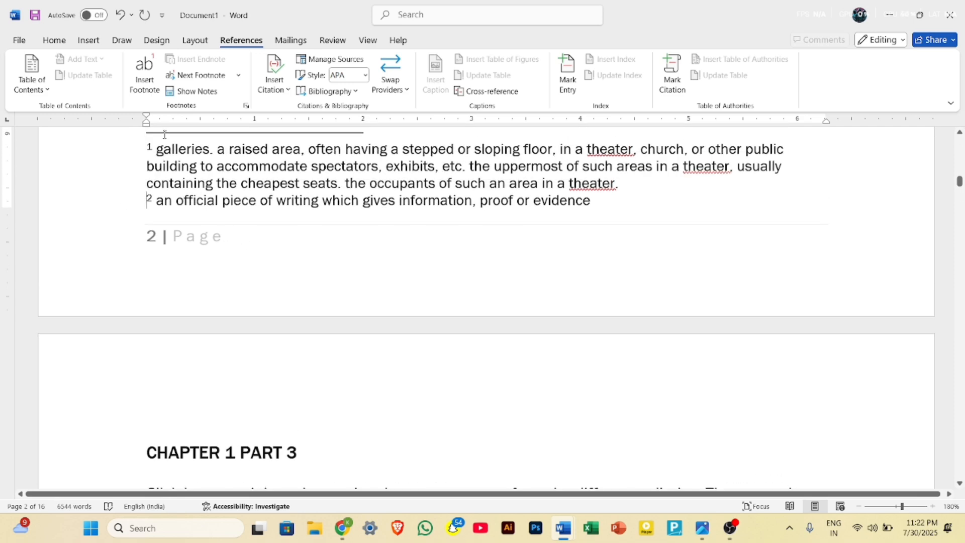
- Return to the footnote's reference mark and use Show Notes with the View endnote area option
left_click(206, 92)
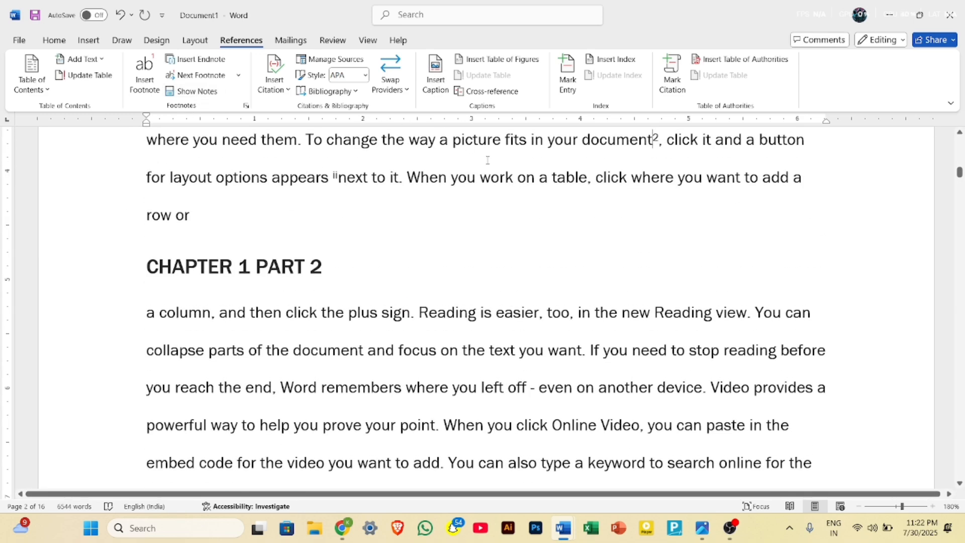
left_click(207, 93)
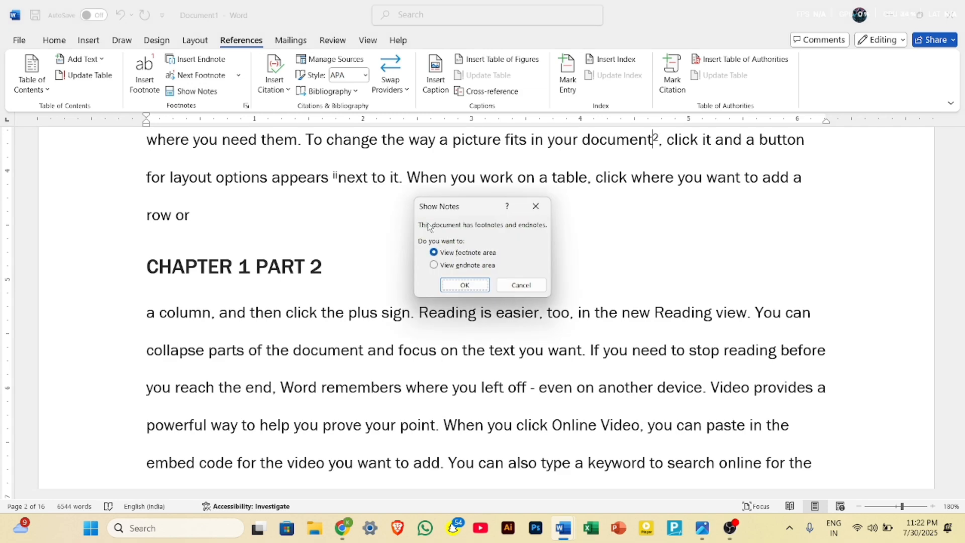
left_click(453, 271)
left_click(458, 284)
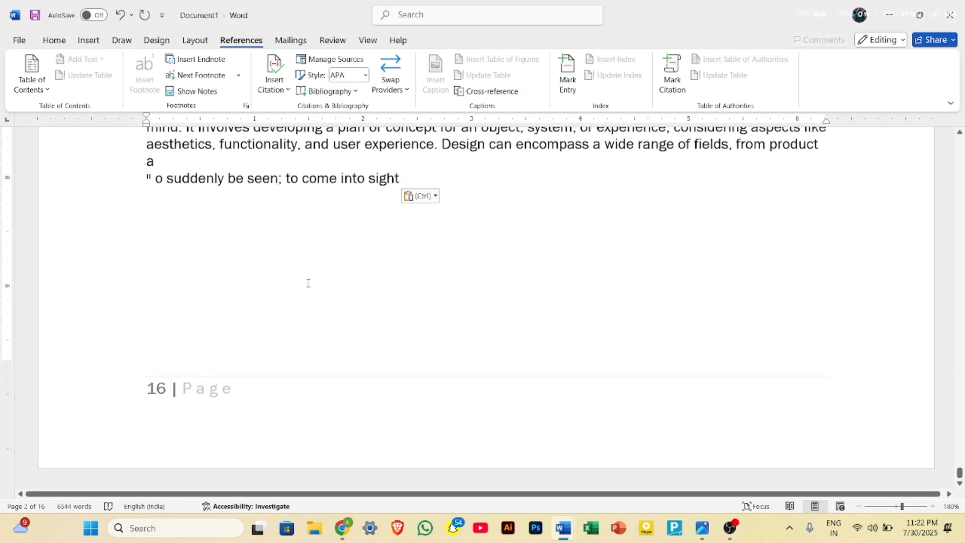
- Add blank lines after the text of endnote ii on page 16
left_click(429, 266)
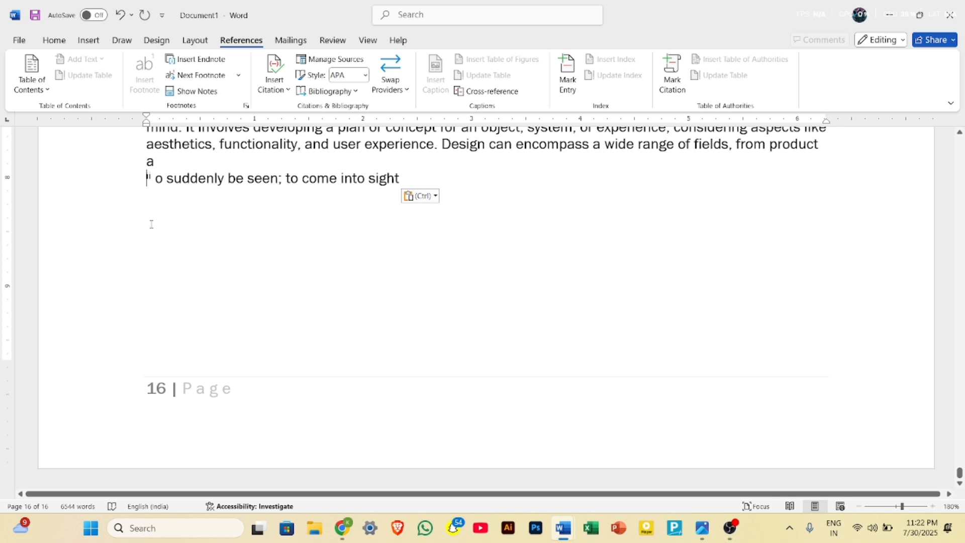
left_click(430, 170)
key("Return")
key("Return")
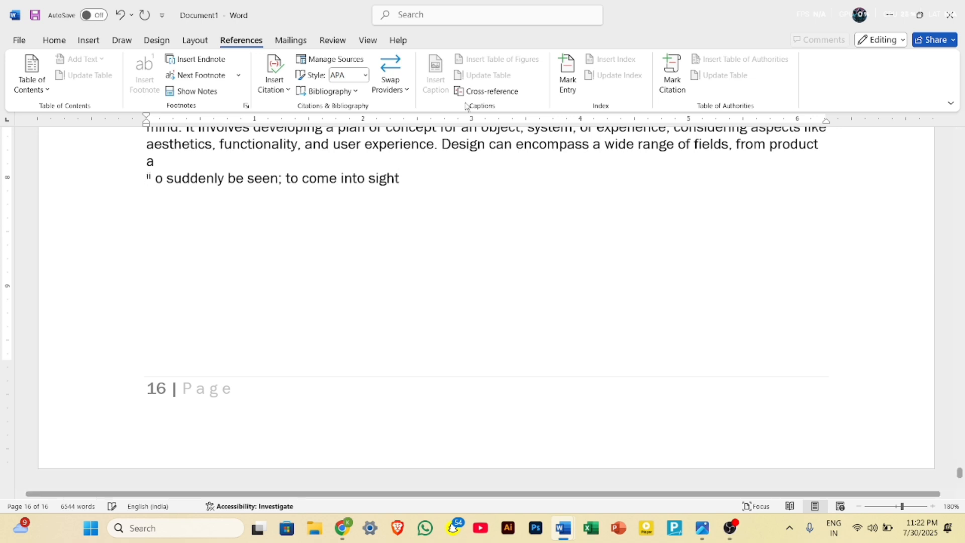
- Start a new citation source on the blank line below endnote ii and set its type to Book
left_click(284, 99)
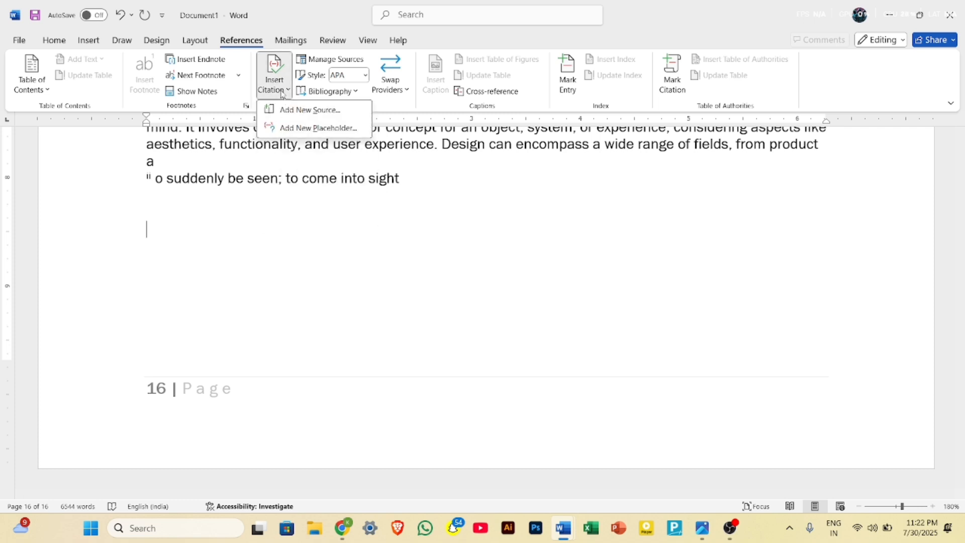
left_click(320, 111)
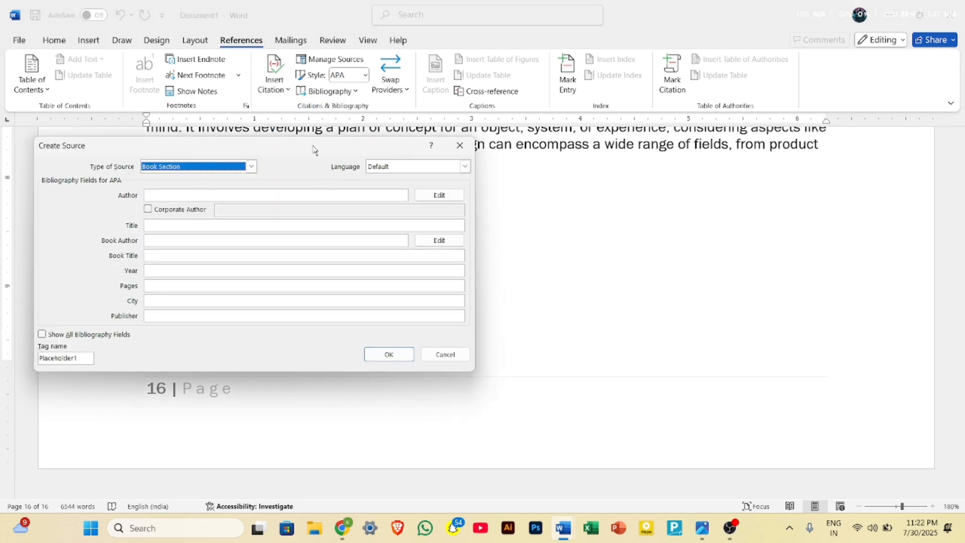
left_click_drag(313, 149, 540, 161)
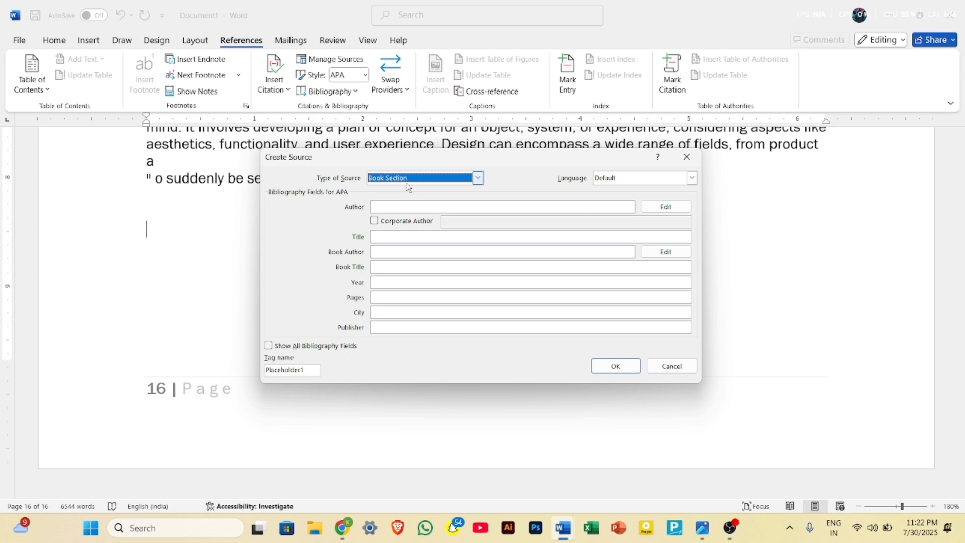
left_click(478, 179)
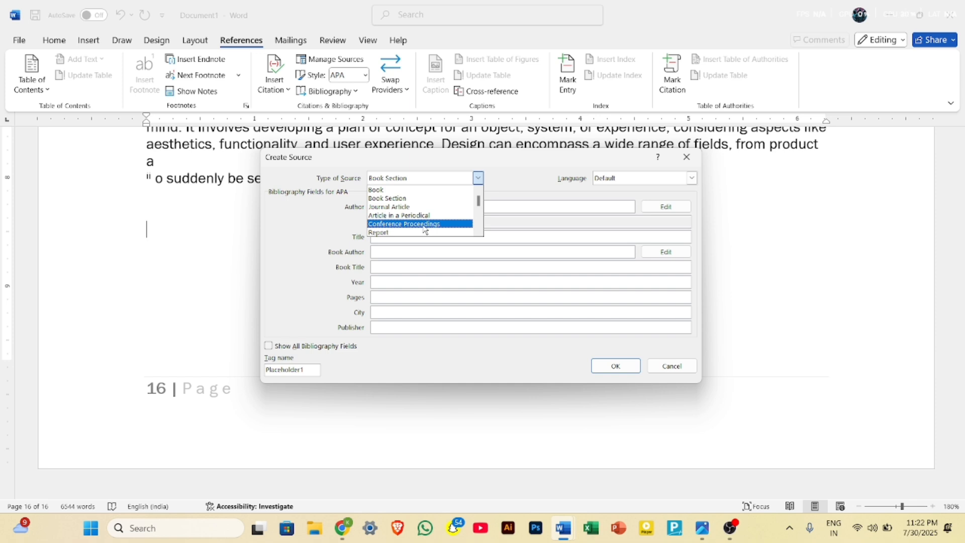
left_click(413, 190)
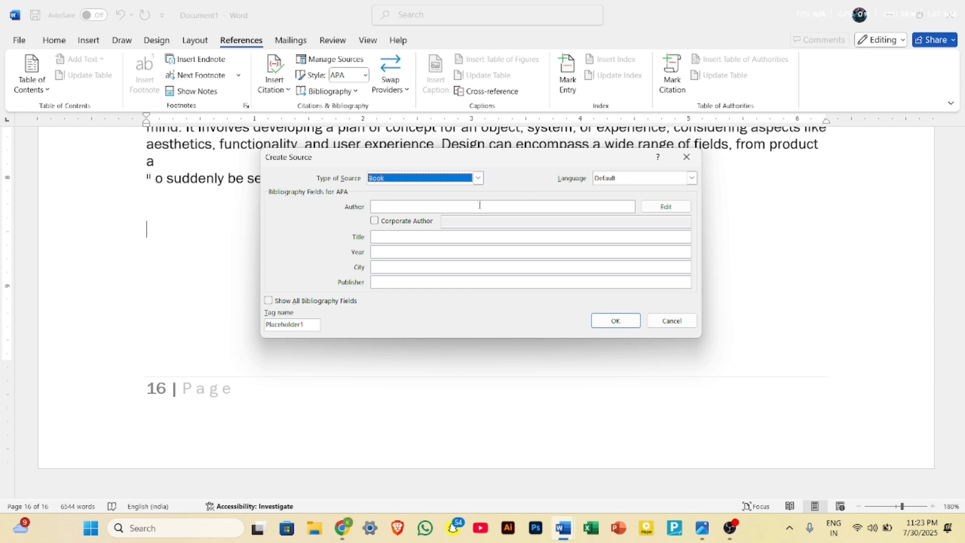
- Enter only the author's name for the book source, insert its citation, and undo that insertion
left_click(437, 205)
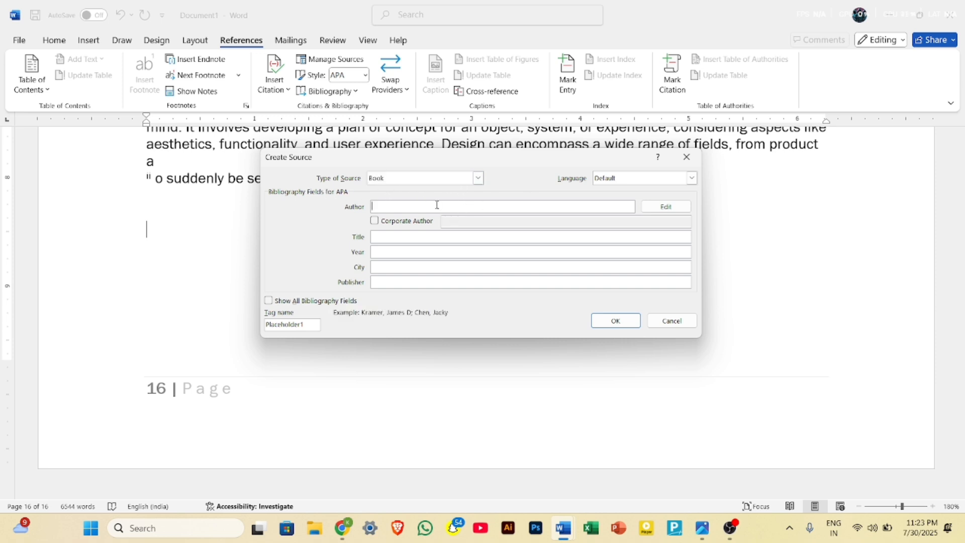
type("RAGHAV")
key("Return")
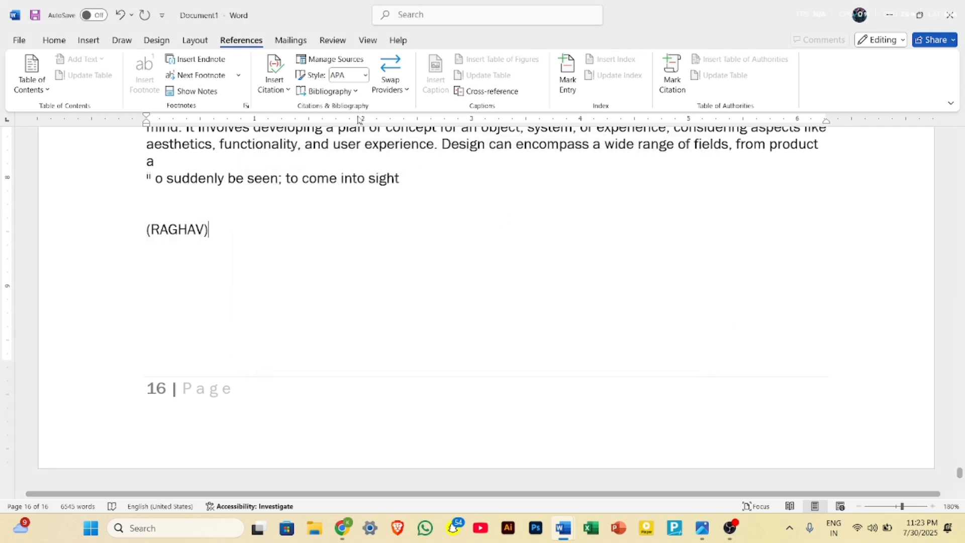
key("ctrl+z")
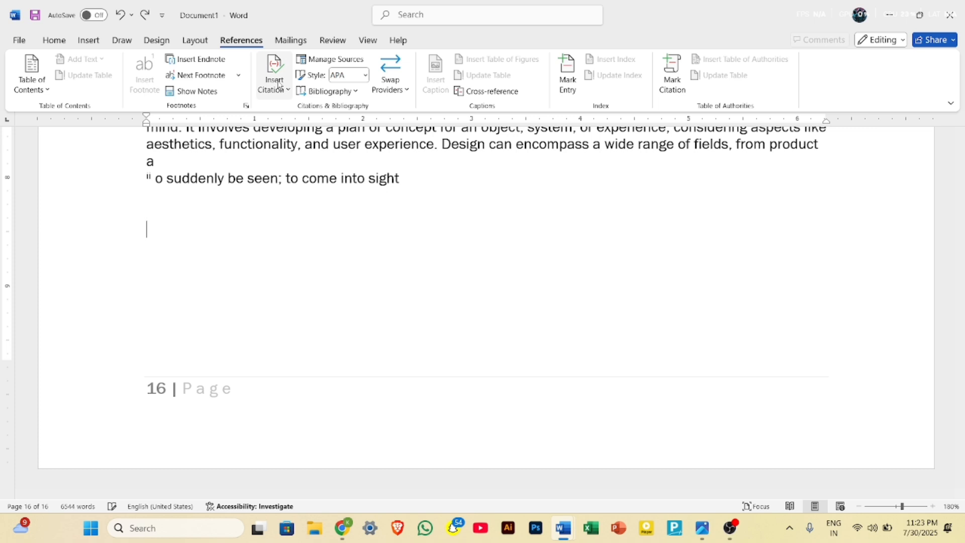
- Add another Book source with the author's name, the title REFERENCES TAB and the year 2025
left_click(278, 84)
left_click(284, 90)
left_click(287, 95)
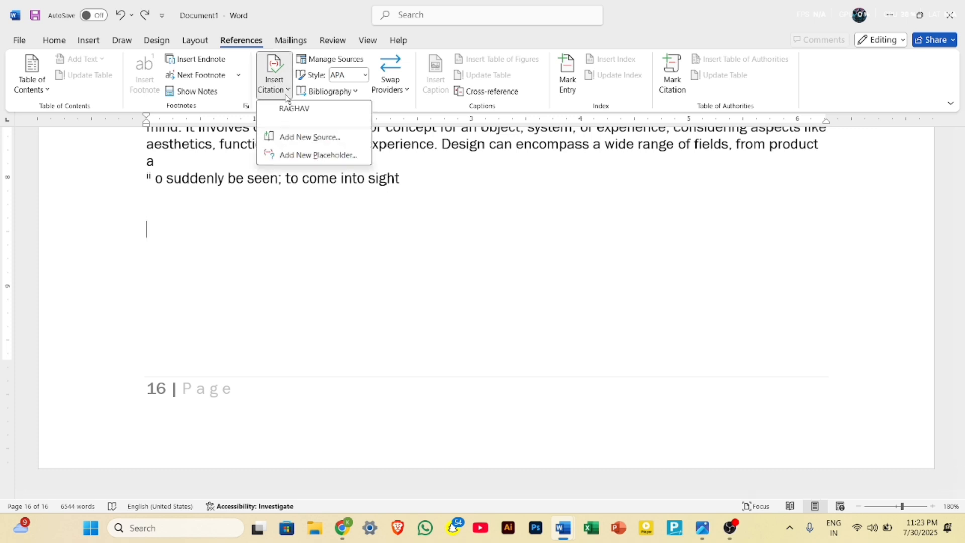
left_click(309, 137)
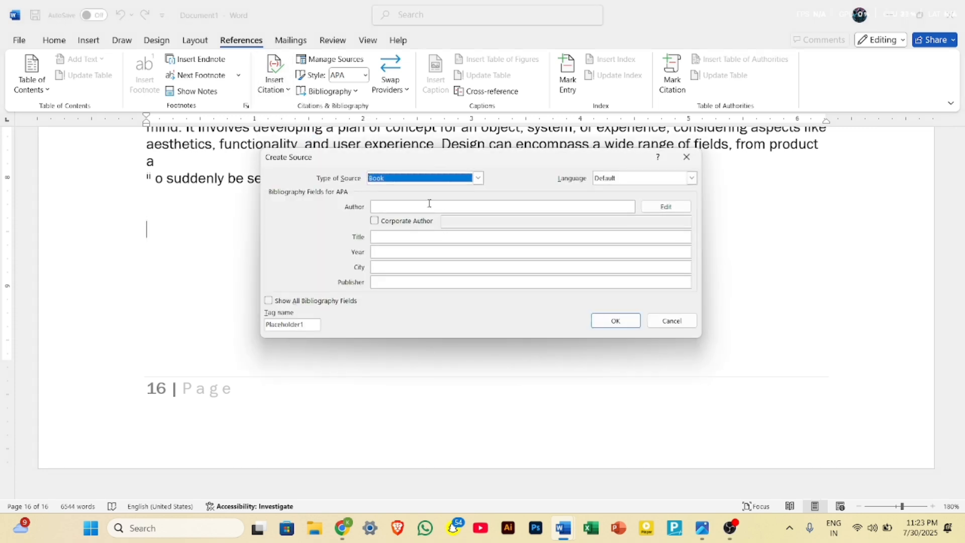
left_click(429, 203)
type("R")
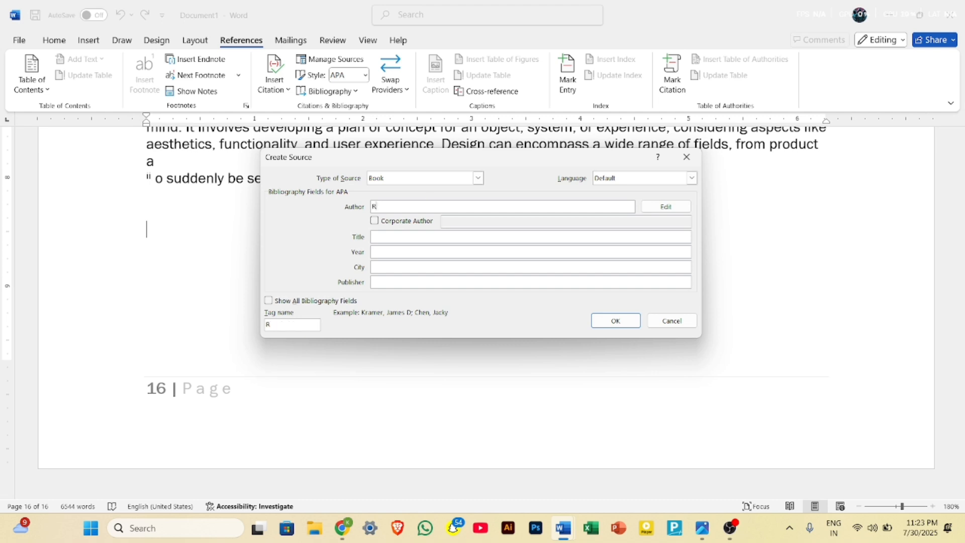
type("AGHAV")
left_click(420, 237)
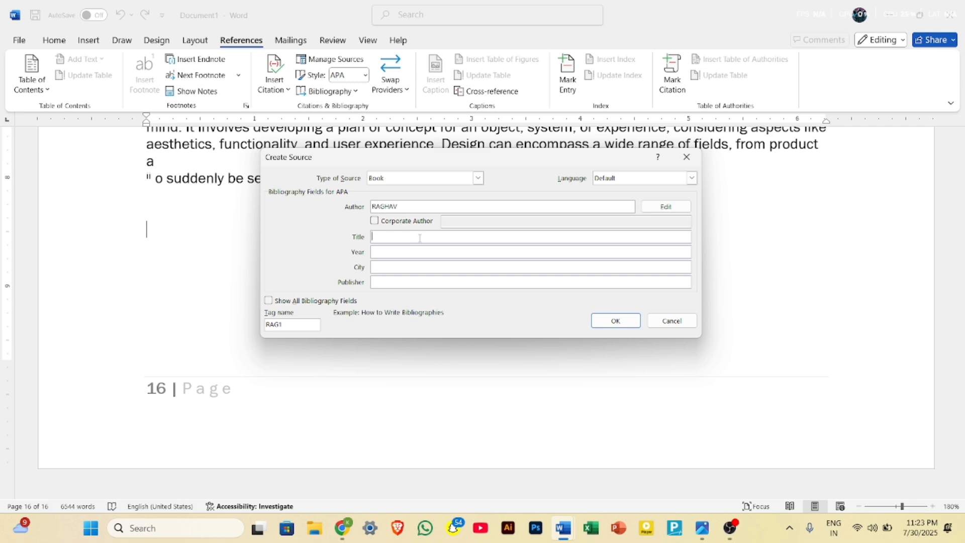
type("REFERENCES TAB")
left_click(446, 253)
type("2025")
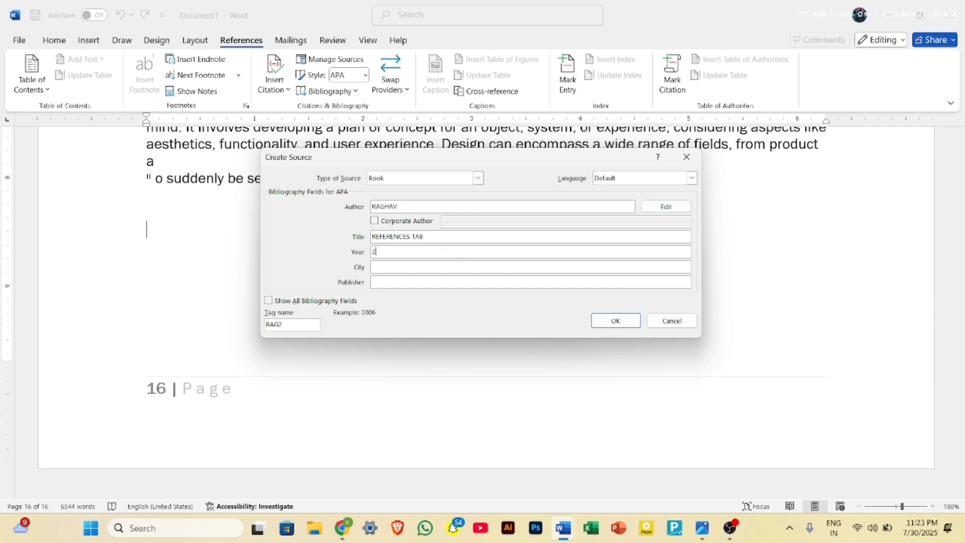
- Complete the source with city DELHI and publisher COMPUTERGYAN ACADEMY, and insert its citation
left_click(442, 266)
type("DELHI")
left_click(447, 283)
type("COMPUTER")
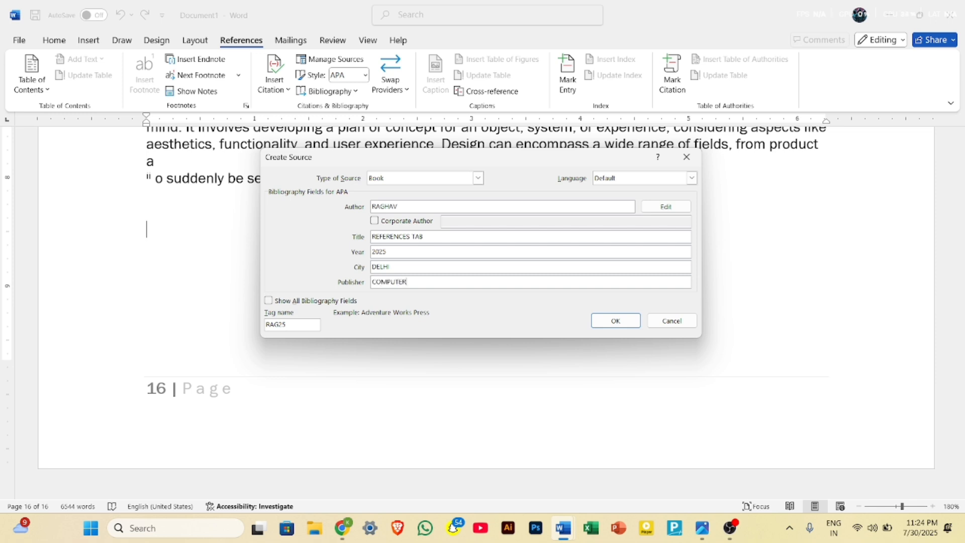
type("GYAN ACADEMY")
left_click(604, 324)
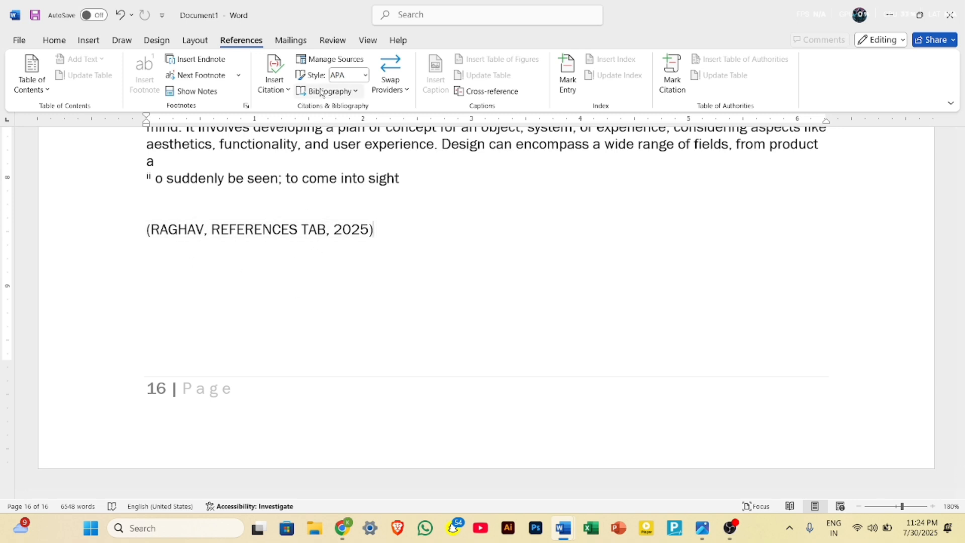
- Look over the available citation styles and insert a bibliography in APA style below the citation
left_click(365, 76)
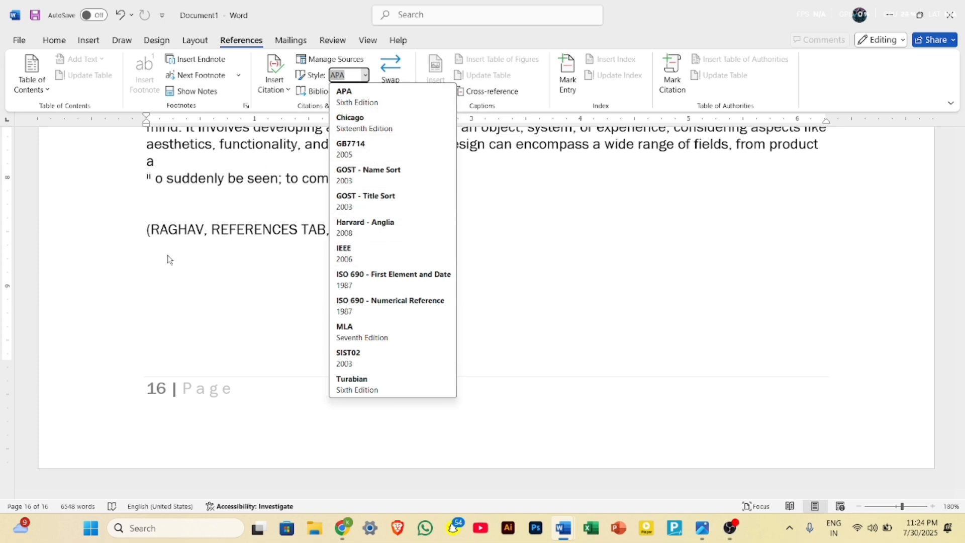
left_click(536, 236)
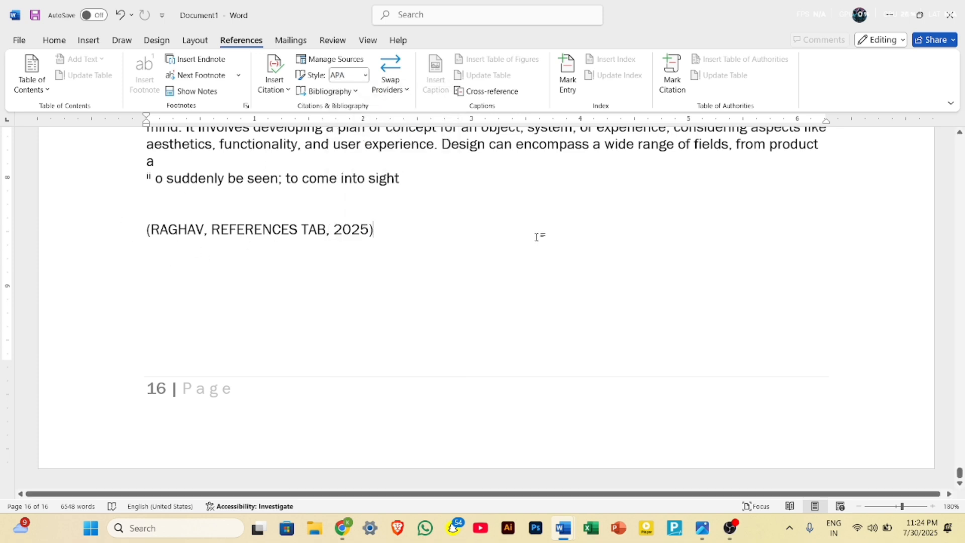
left_click(356, 92)
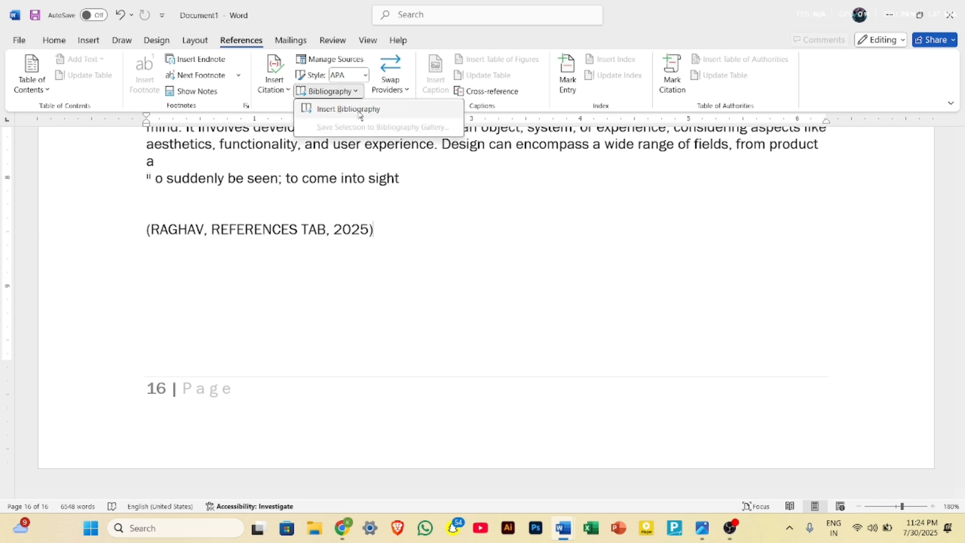
left_click(359, 112)
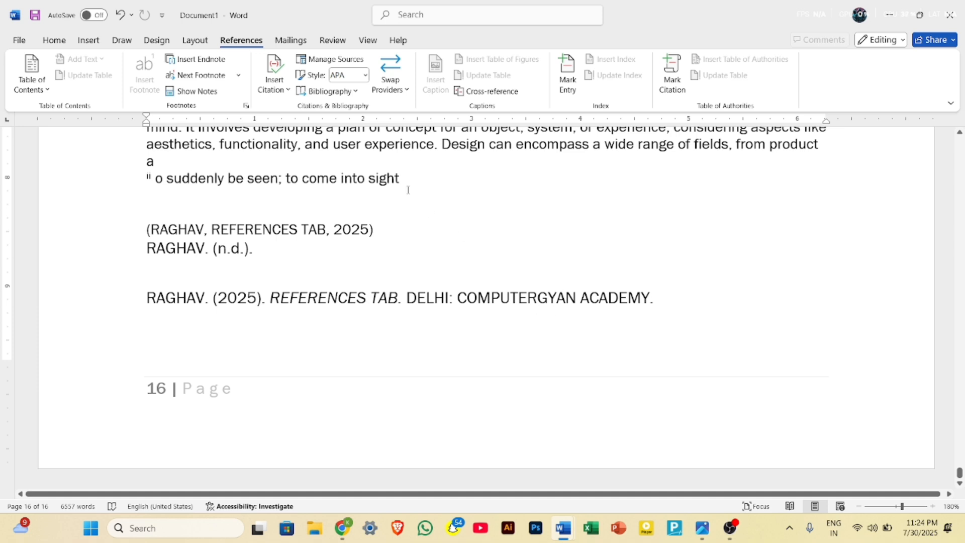
- Try the styles ISO 690 - First Element and Date, Turabian, and ISO 690 - Numerical Reference on the citation and bibliography
left_click(365, 75)
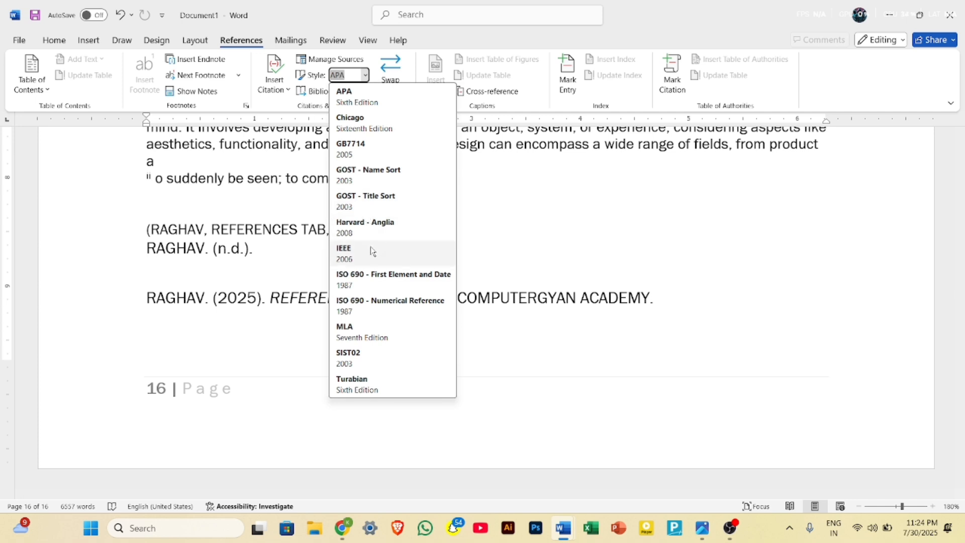
left_click(373, 280)
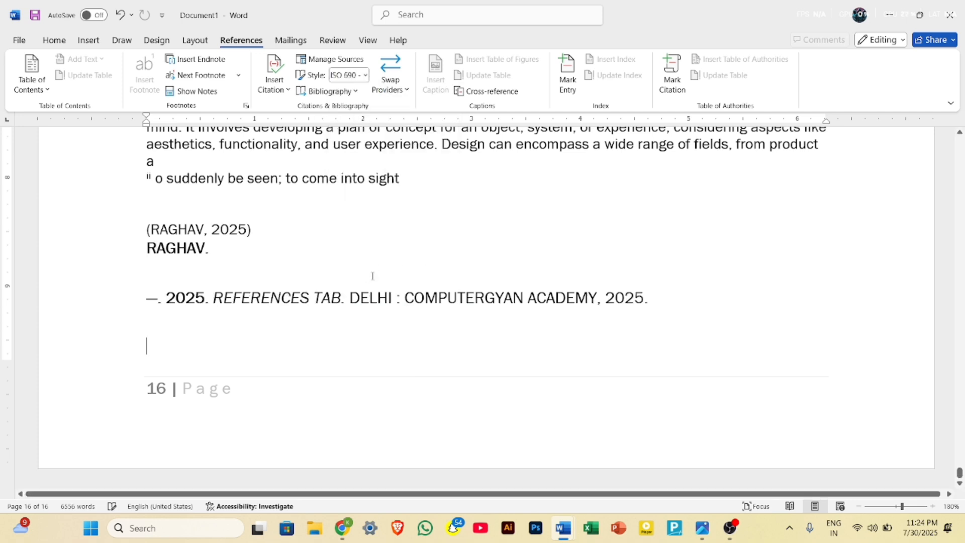
left_click(355, 92)
left_click(363, 76)
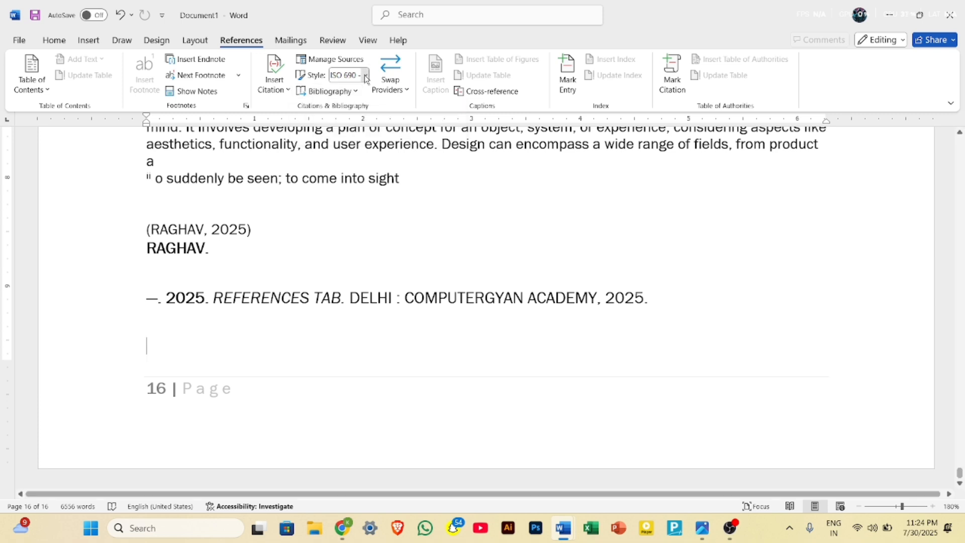
left_click(362, 75)
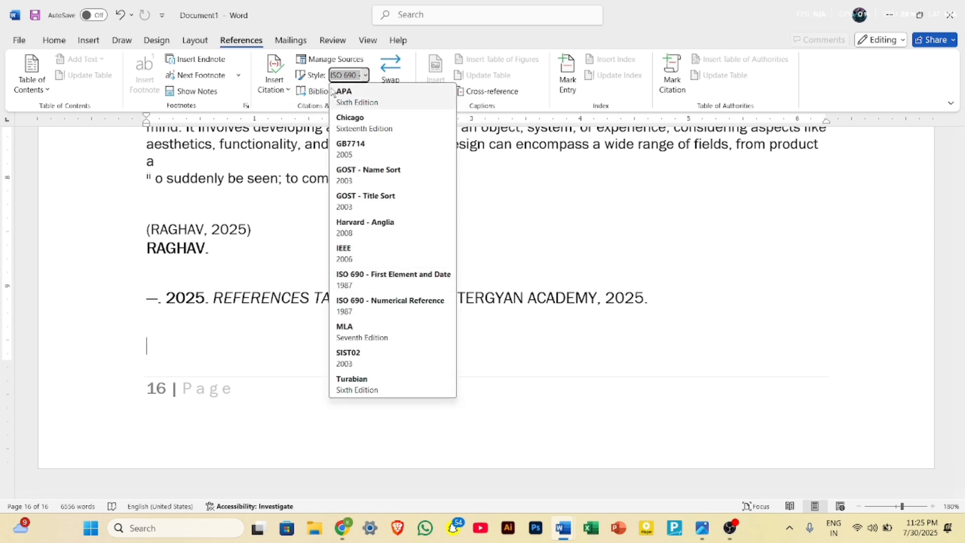
left_click(366, 380)
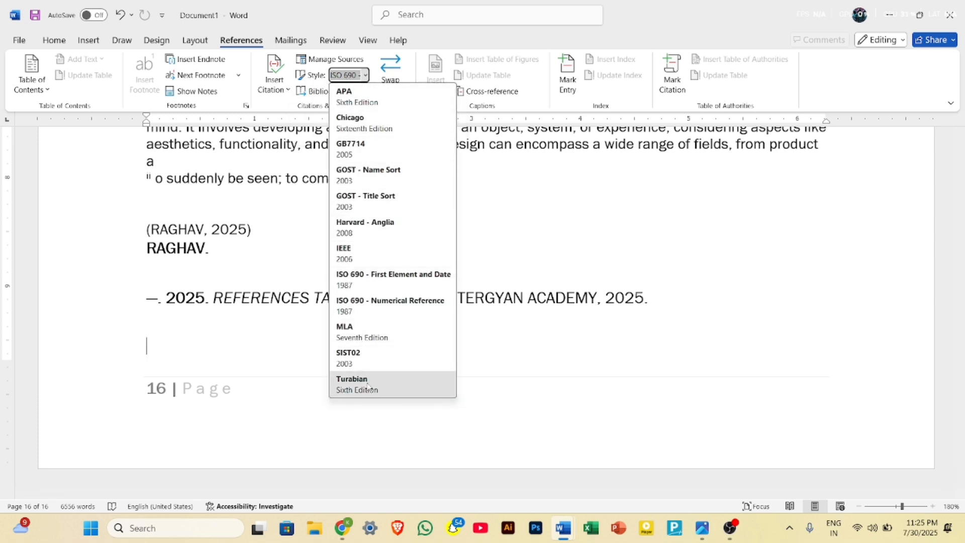
left_click(365, 75)
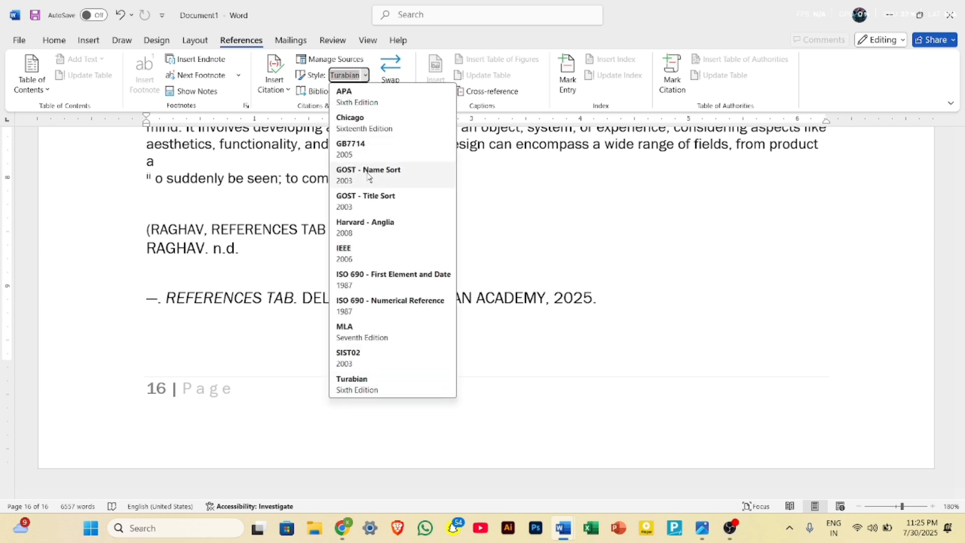
left_click(373, 305)
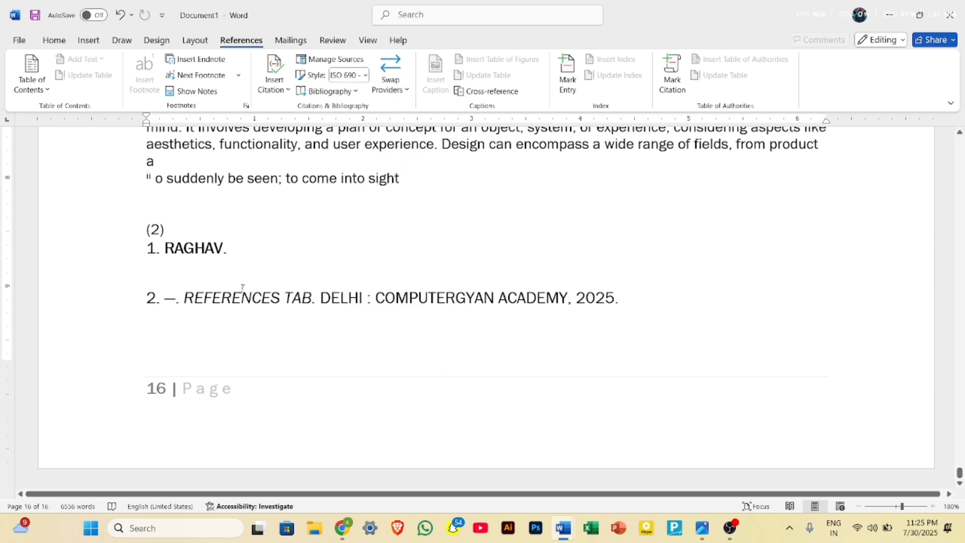
- Set the citation style to GOST - Name Sort and review the sources available for citation
left_click(365, 75)
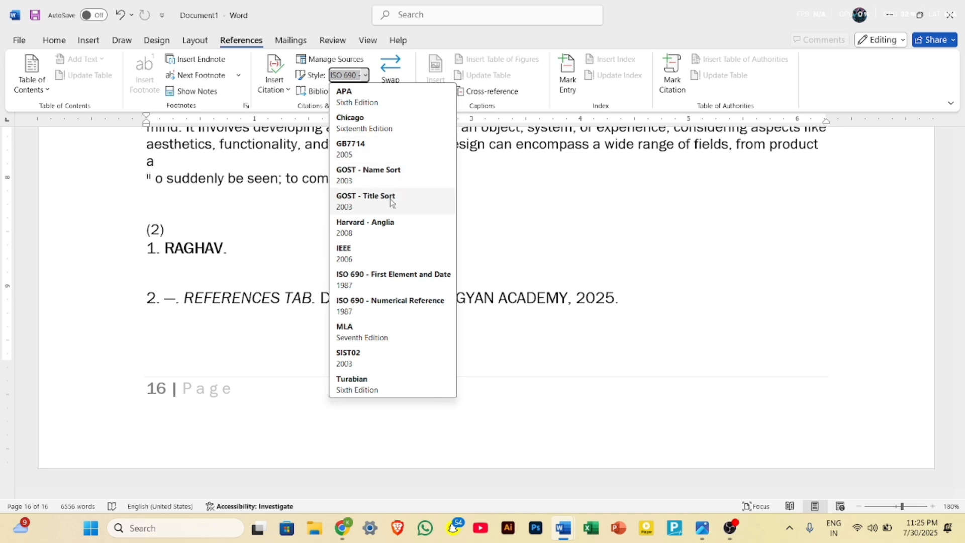
left_click(390, 175)
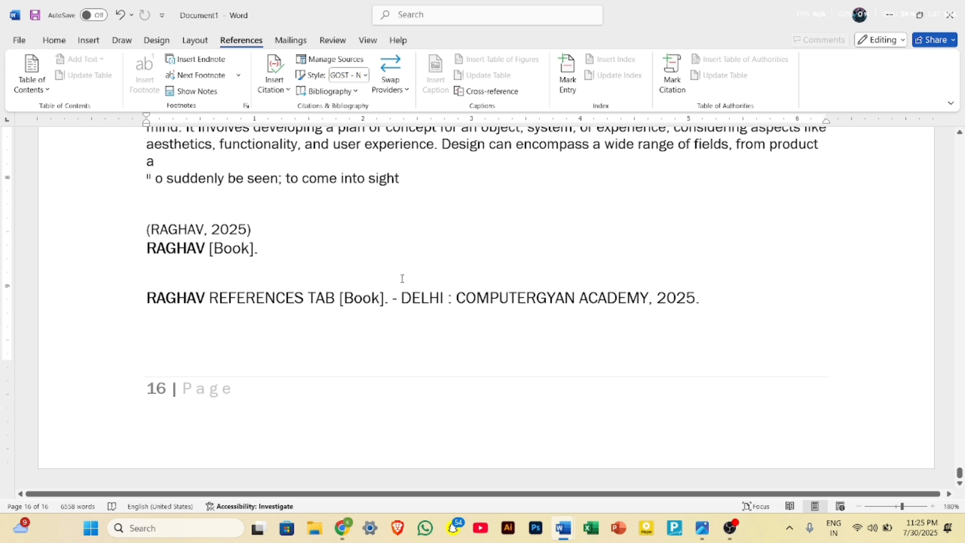
left_click(290, 84)
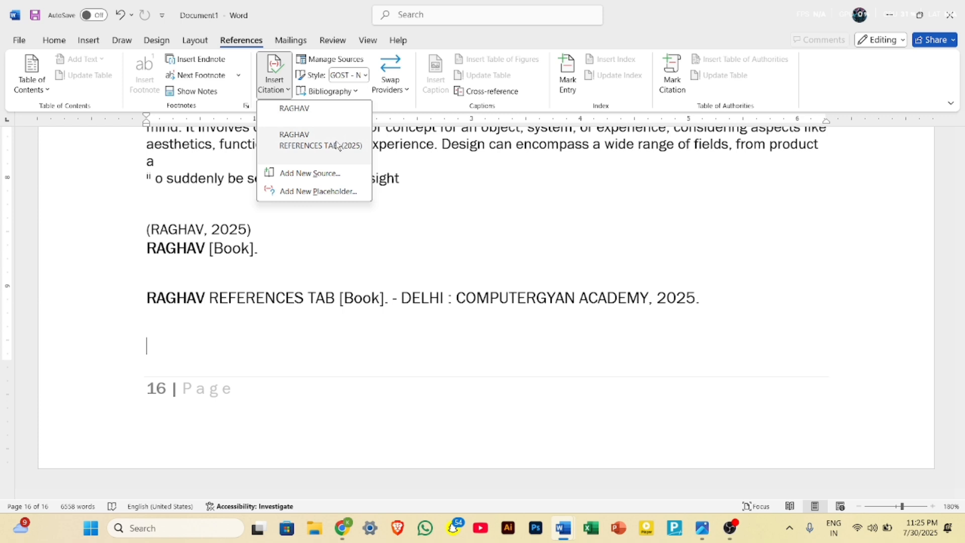
left_click(391, 262)
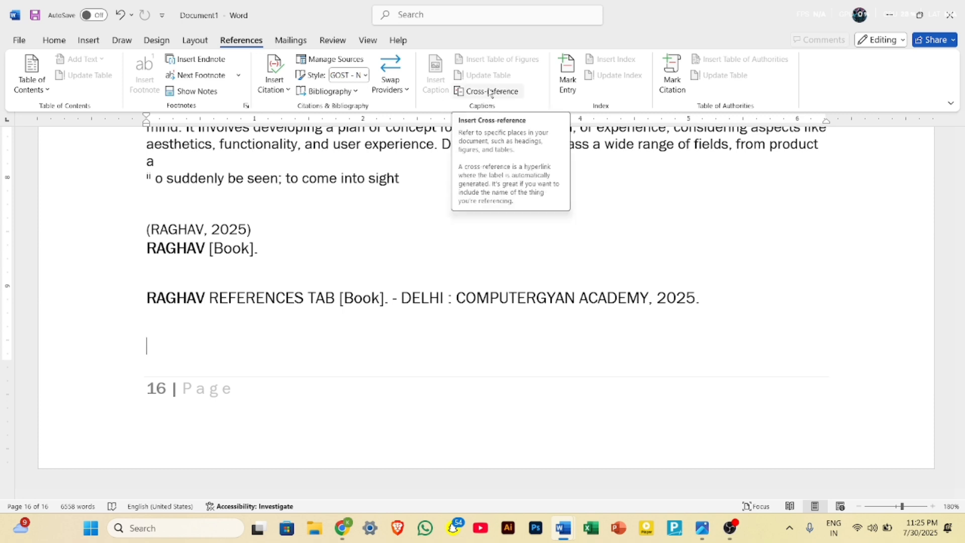
- Insert the caption Figure 1 below the computer picture, using the Figure label
left_click(450, 244)
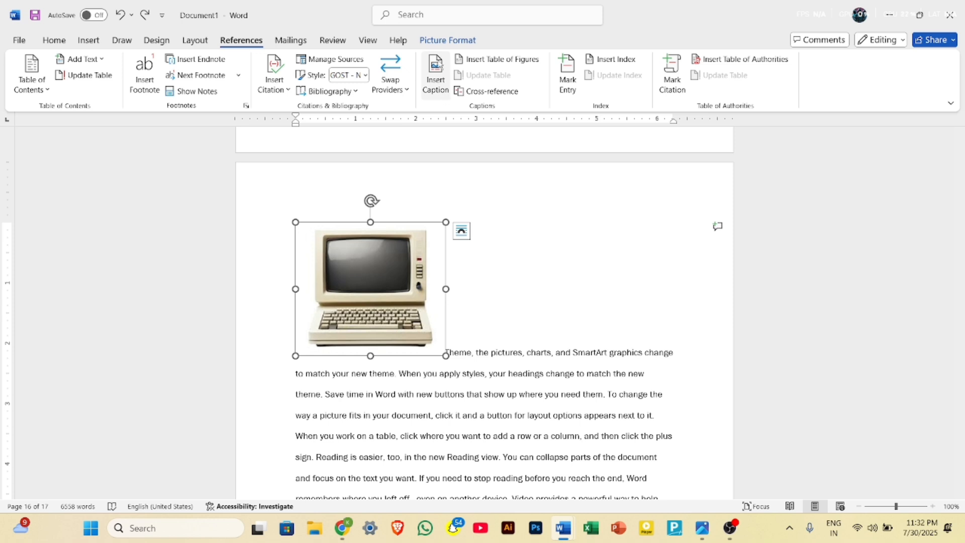
left_click(441, 85)
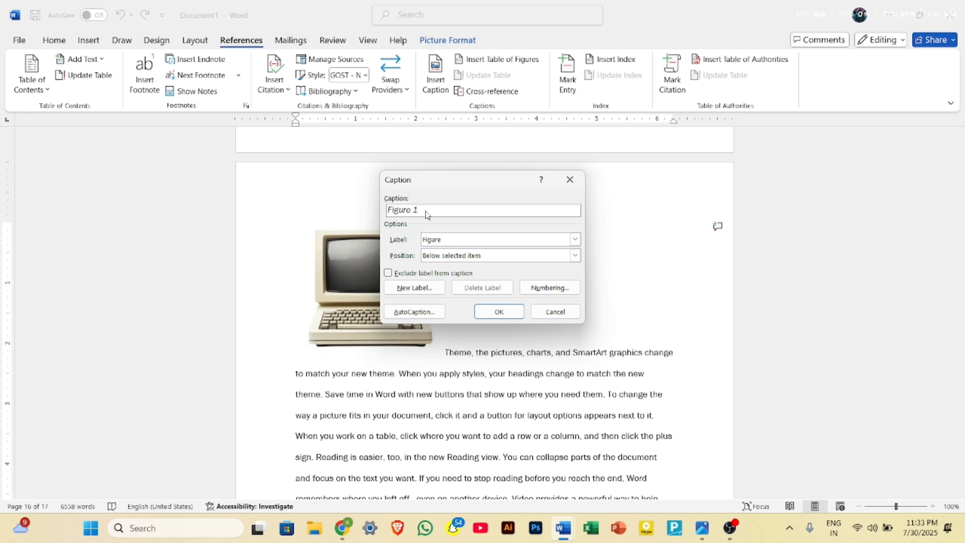
left_click(497, 310)
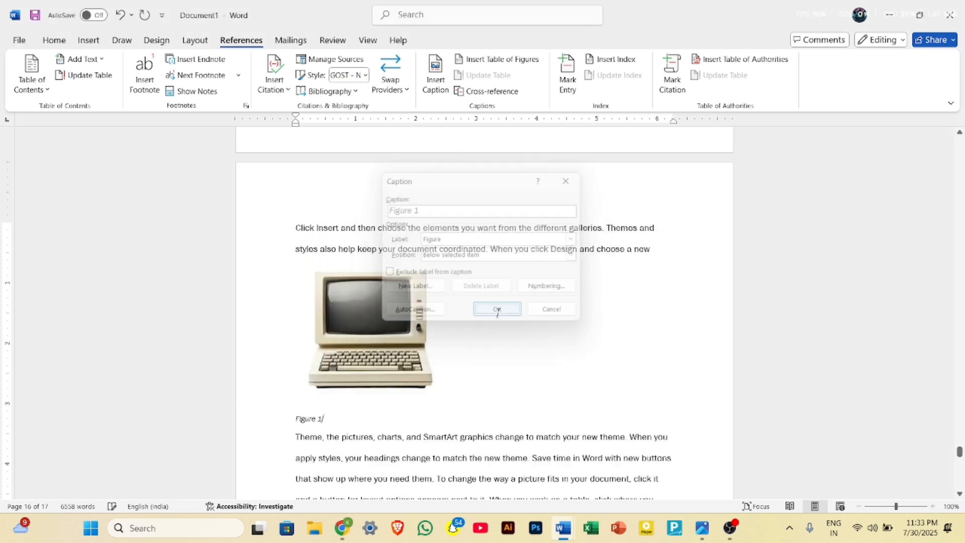
left_click(361, 396)
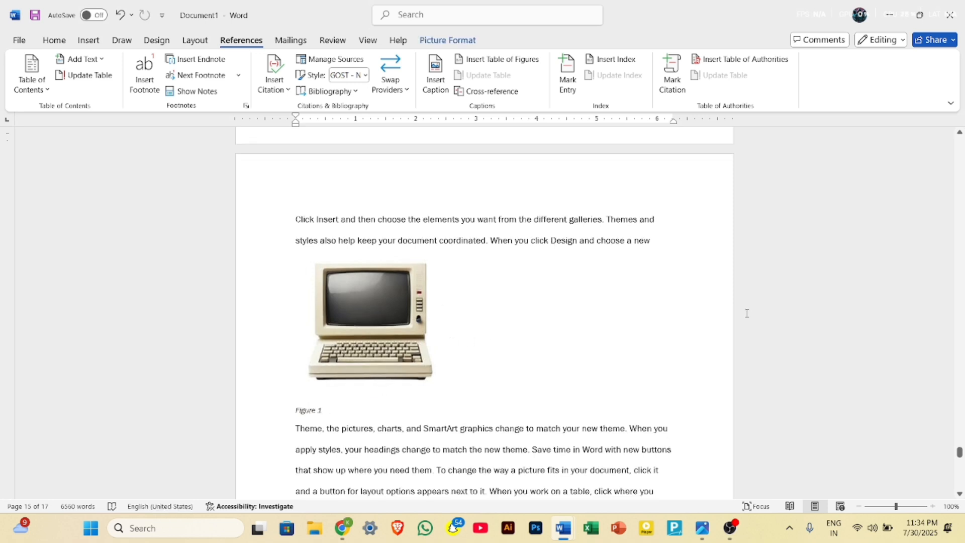
scroll(962, 166, "up", 15)
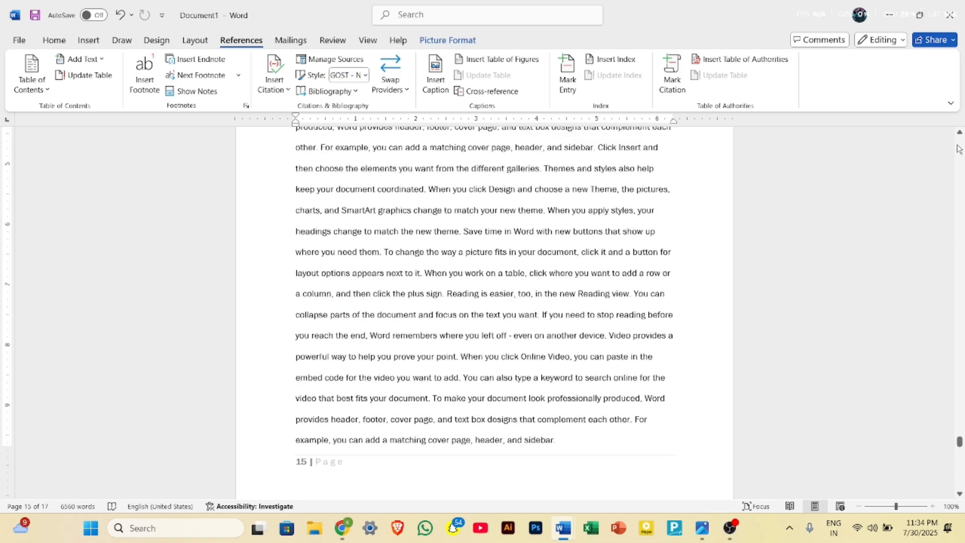
- Insert a table of figures below the table of contents on page 1, using the Formal format and Figure caption label
scroll(959, 149, "up", 5)
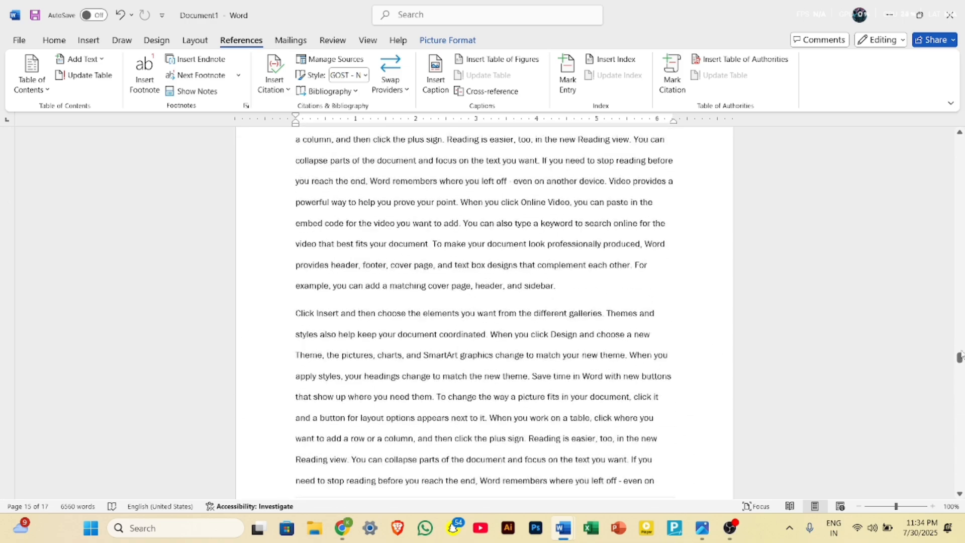
left_click_drag(959, 366, 955, 142)
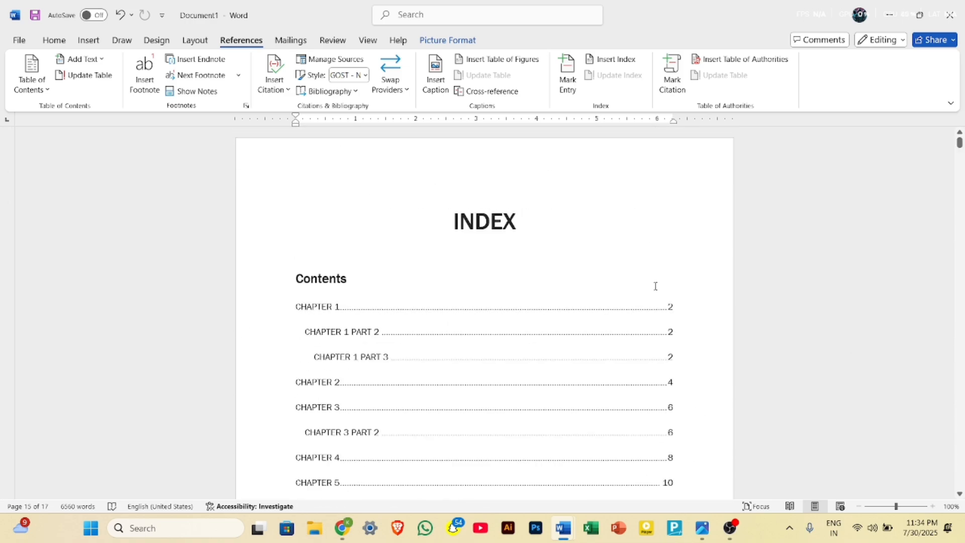
scroll(577, 332, "down", 4)
scroll(577, 332, "down", 2)
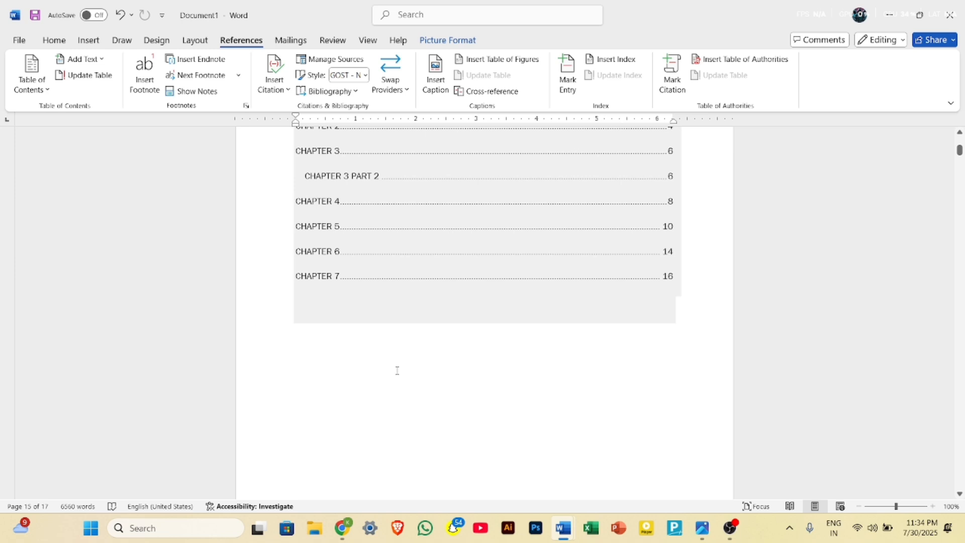
left_click(309, 375)
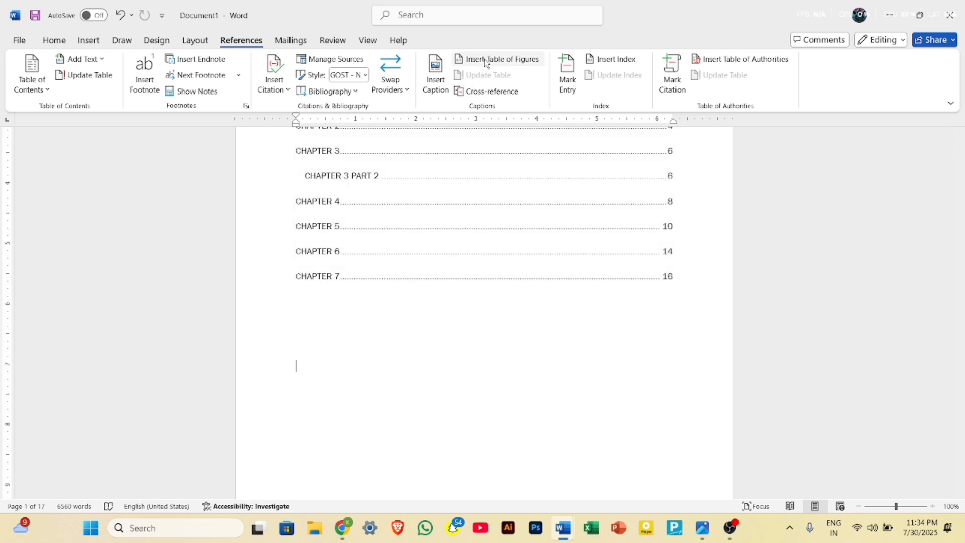
left_click(488, 61)
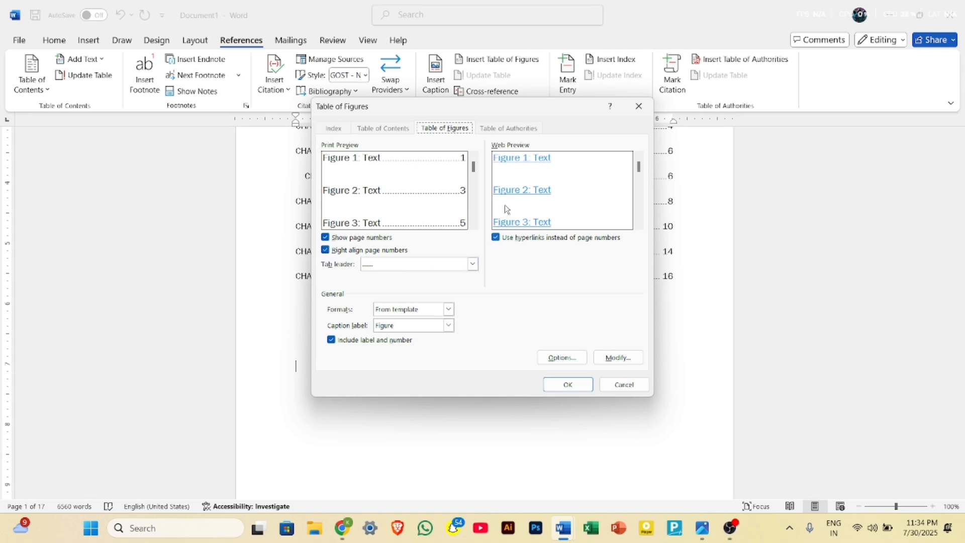
left_click(449, 310)
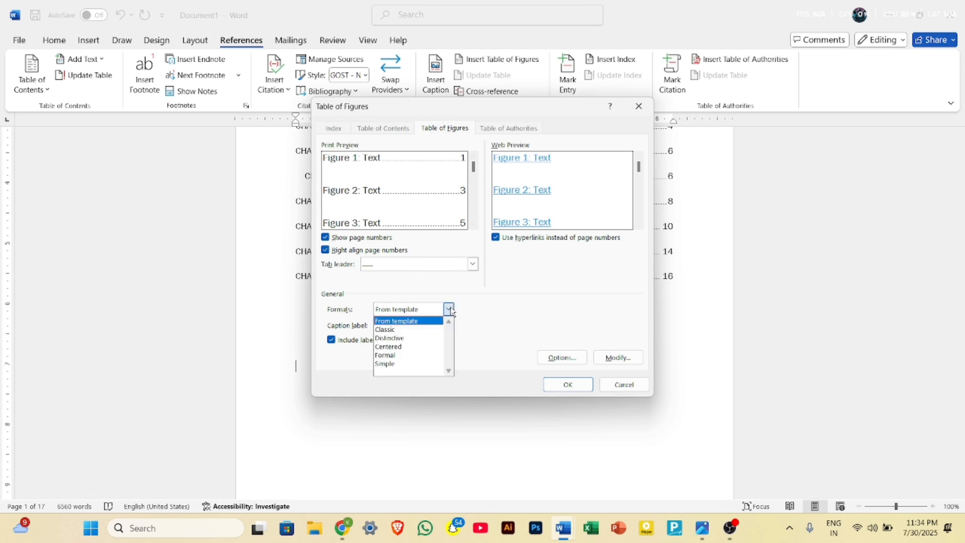
left_click(425, 328)
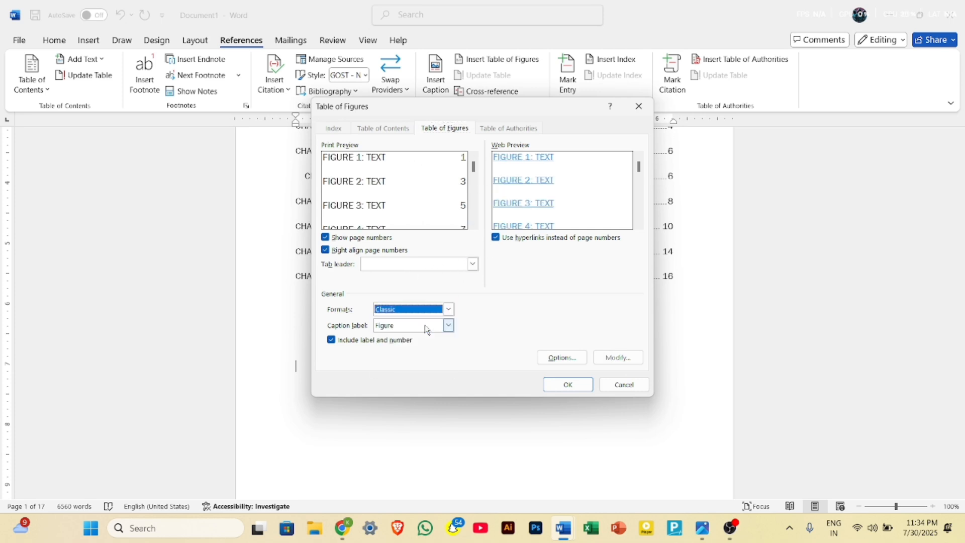
left_click(449, 309)
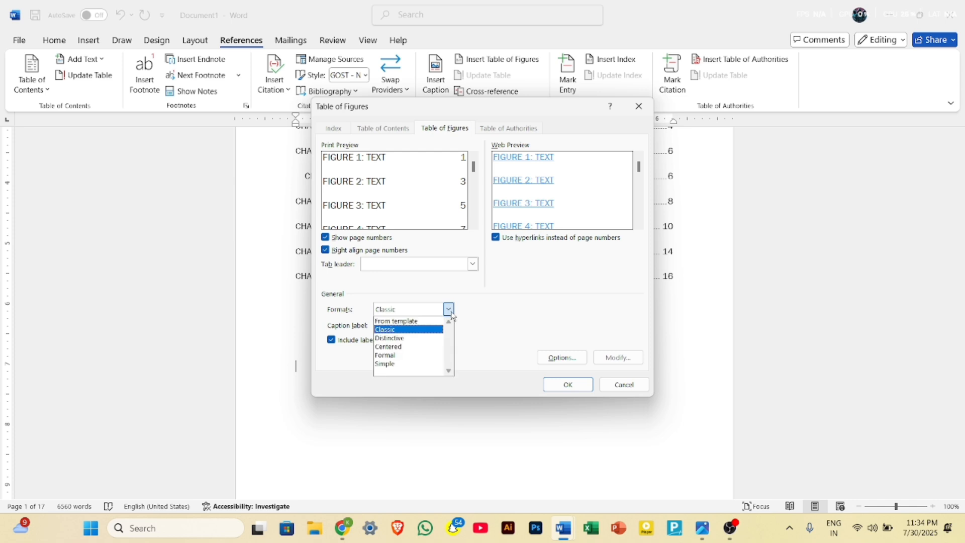
left_click(417, 355)
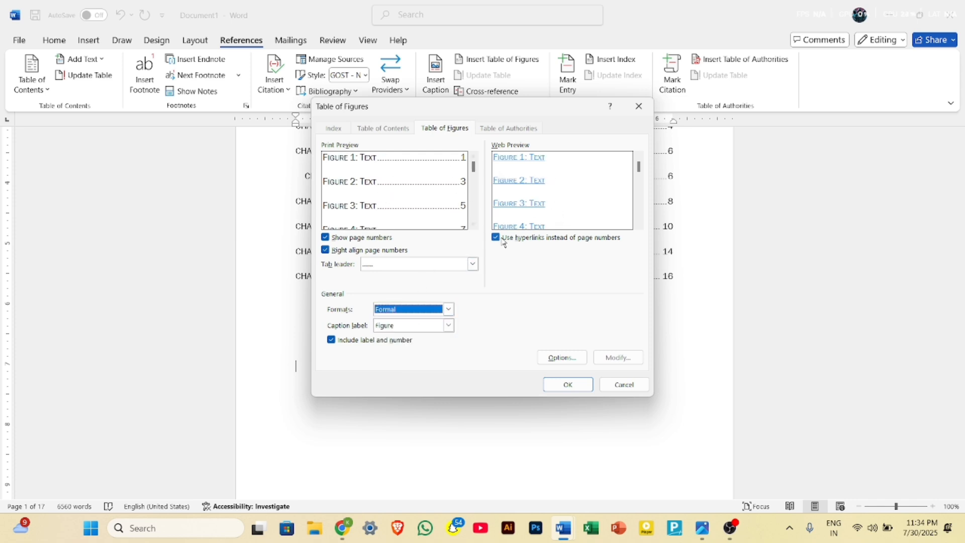
left_click(558, 384)
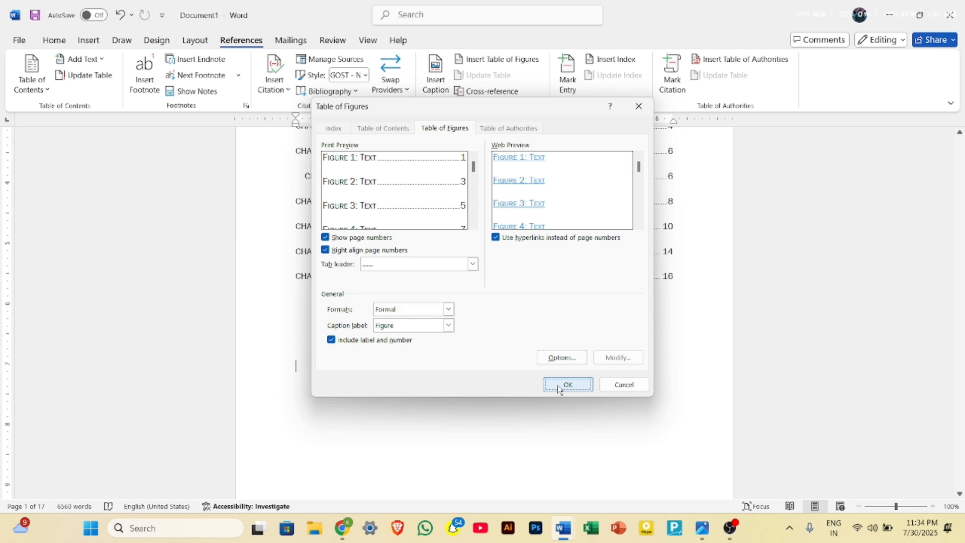
- Follow the Figure 1 link in the table of figures to its caption below the computer picture
scroll(558, 385, "down", 1)
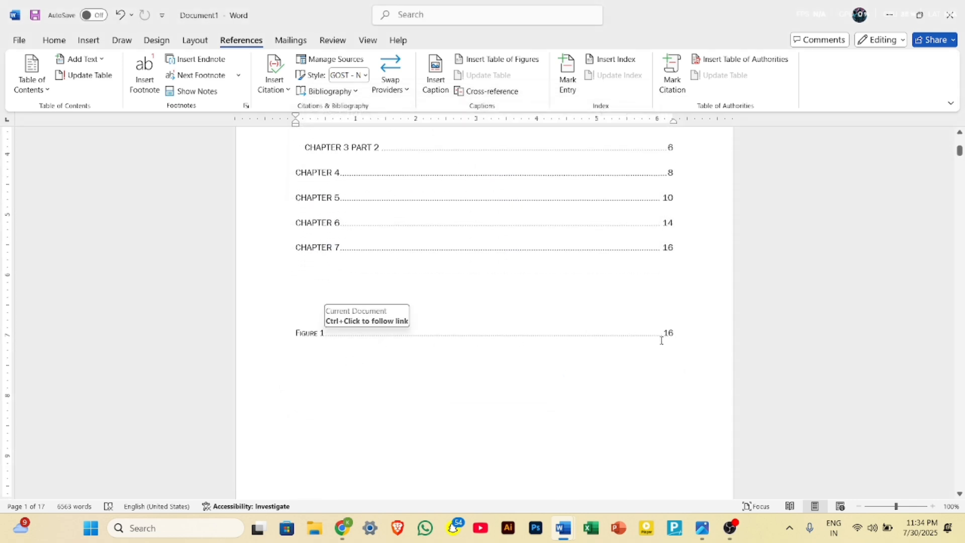
left_click(316, 338)
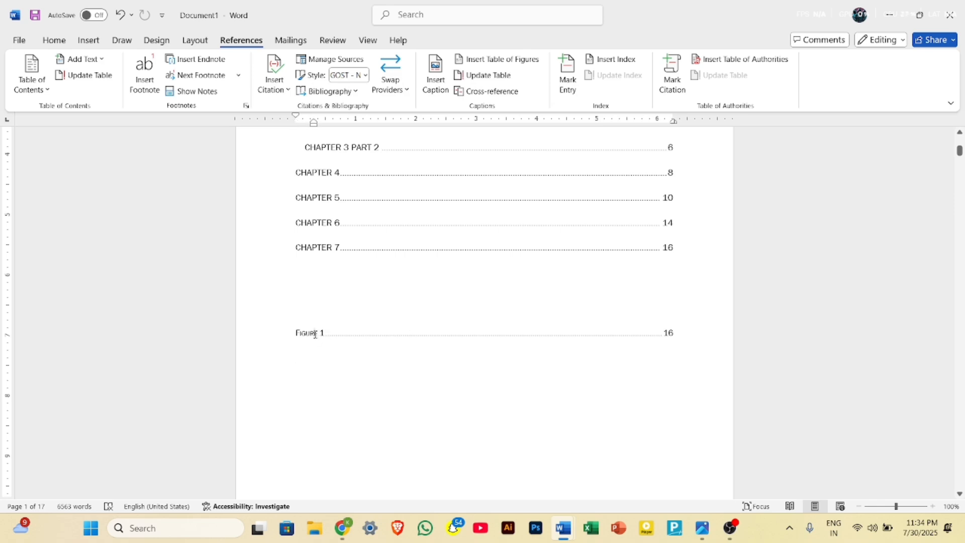
left_click(316, 334, "ctrl")
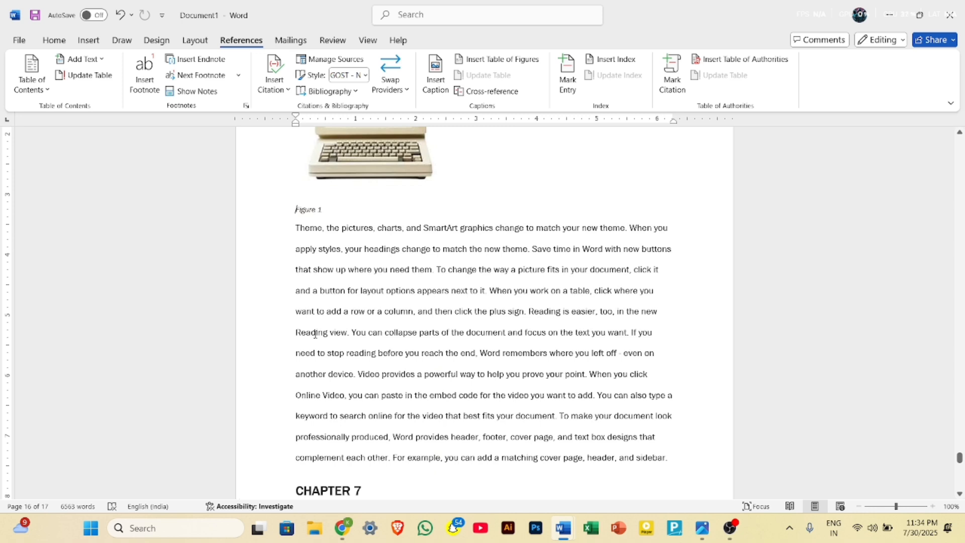
scroll(315, 334, "up", 3)
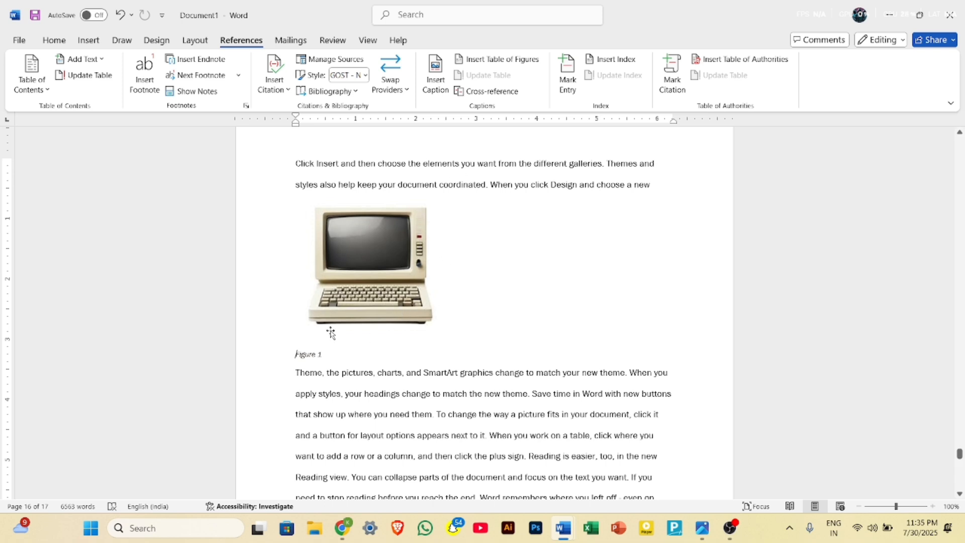
- Add the text COMPUTER after Figure 1 in the caption below the computer picture
left_click(362, 250)
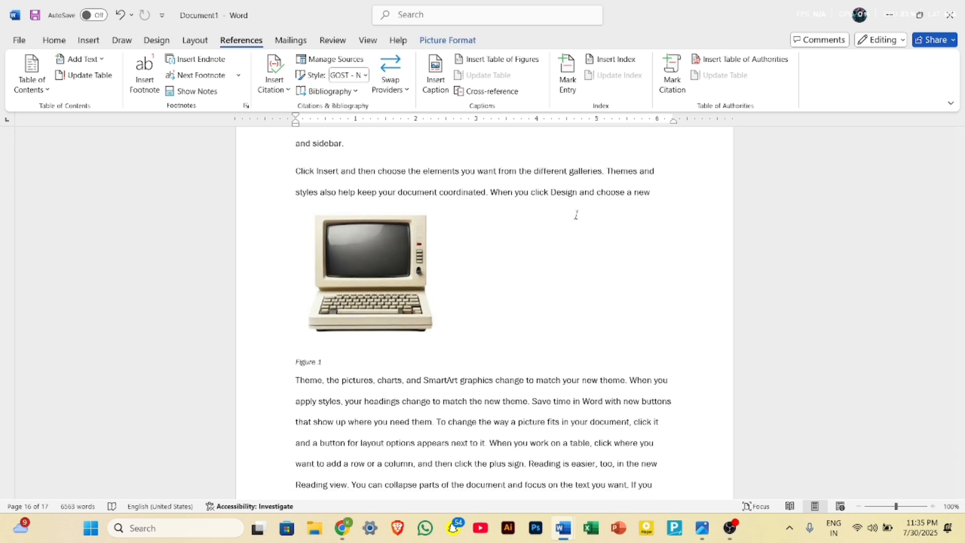
left_click(328, 361)
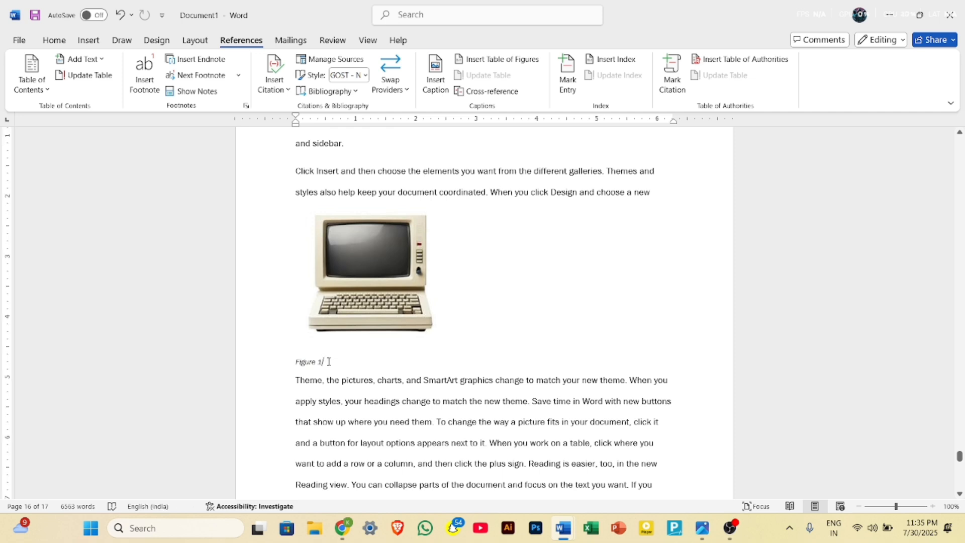
type("00")
key("BackSpace")
key("BackSpace")
key("BackSpace")
key("BackSpace")
key("BackSpace")
type("cd")
type("MPUTER")
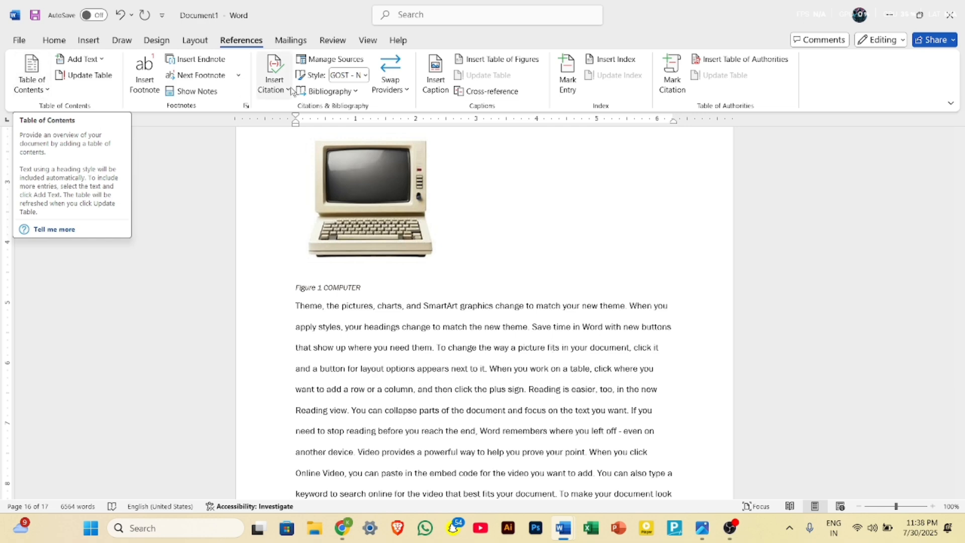
- Look over the cross-reference types and the chapters offered for the Heading type, and close the dialog without inserting anything
left_click(500, 91)
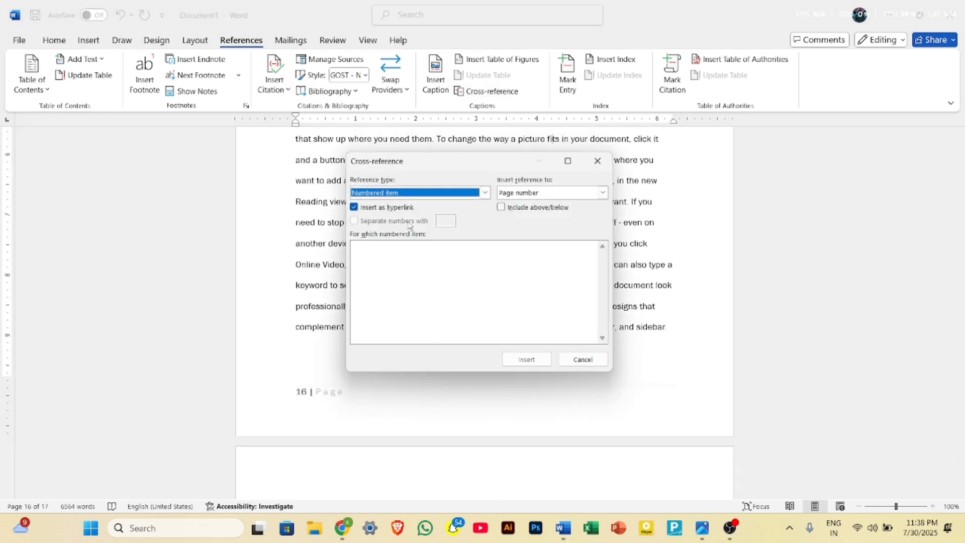
left_click(485, 193)
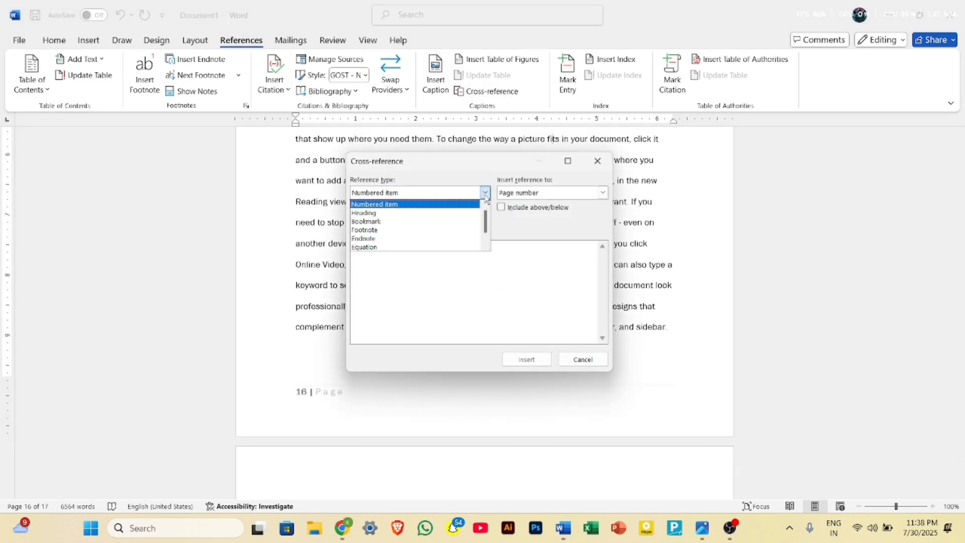
left_click(430, 212)
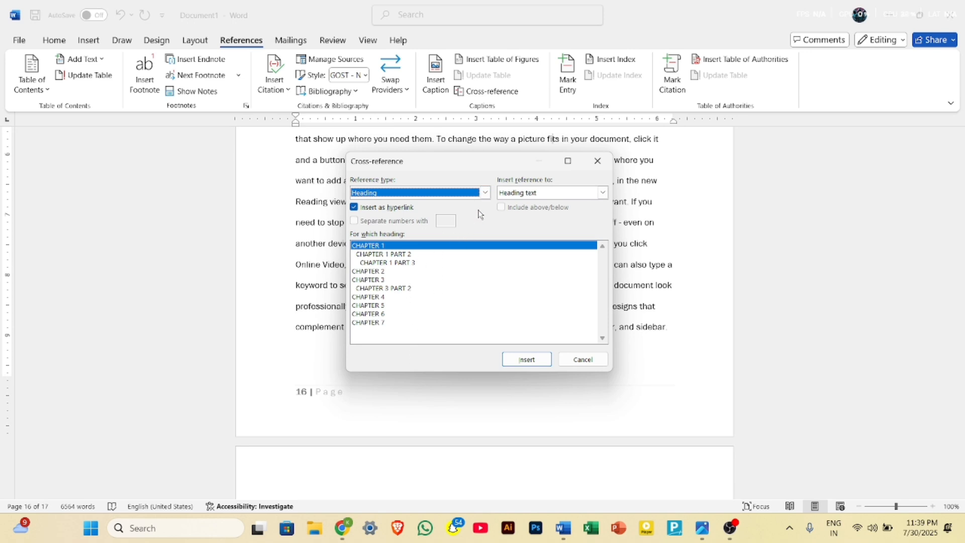
left_click(485, 193)
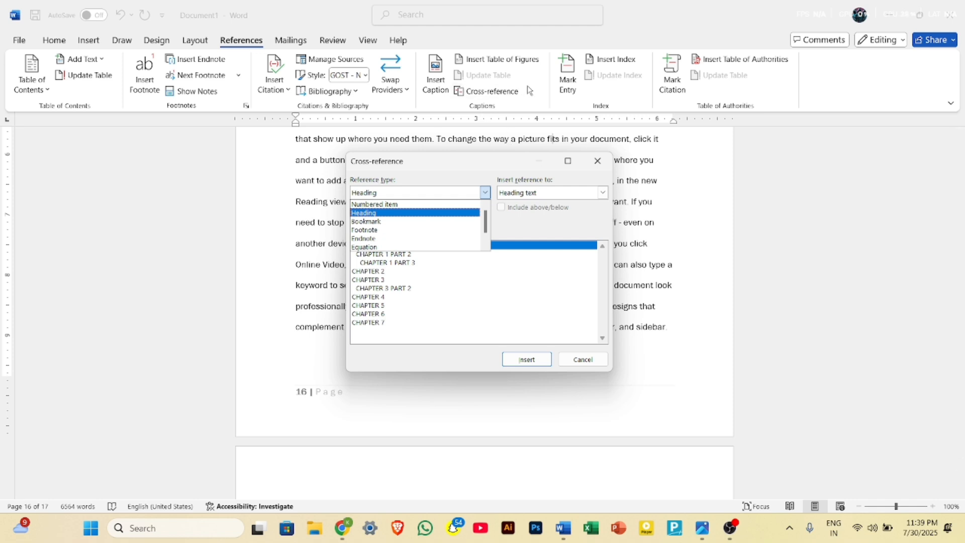
left_click(596, 165)
left_click(597, 167)
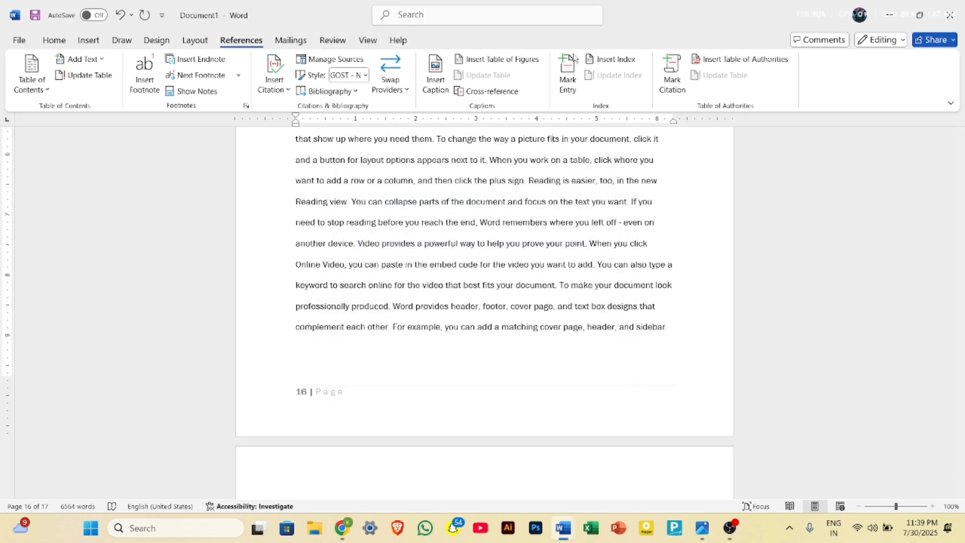
- Mark the first name in the list on page 17 as an index entry with the Current page option
scroll(544, 226, "down", 1)
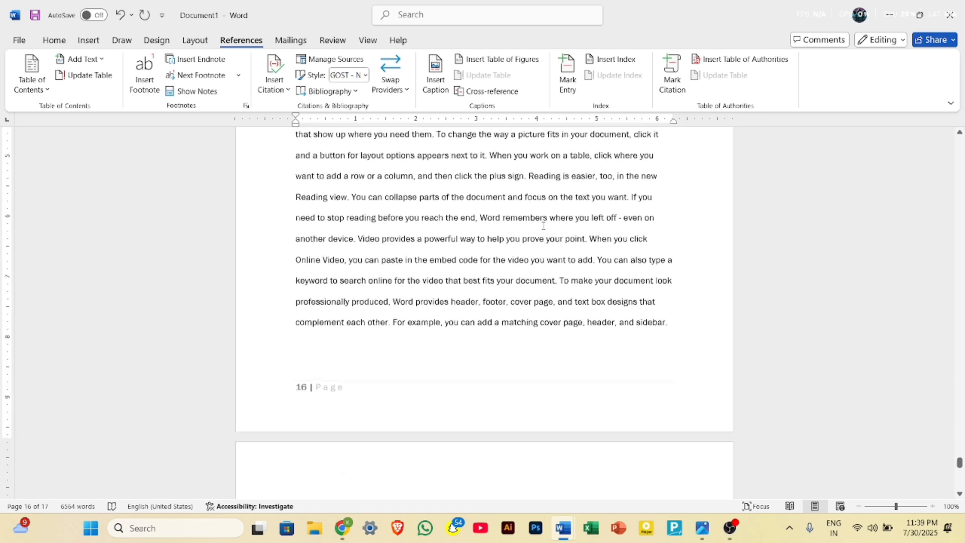
scroll(542, 224, "up", 5)
scroll(430, 331, "down", 4)
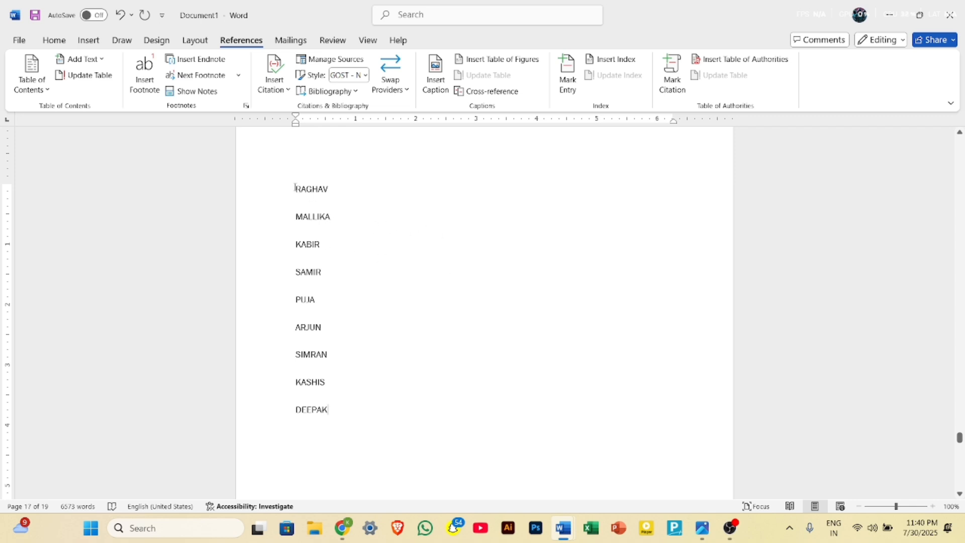
left_click_drag(295, 187, 333, 189)
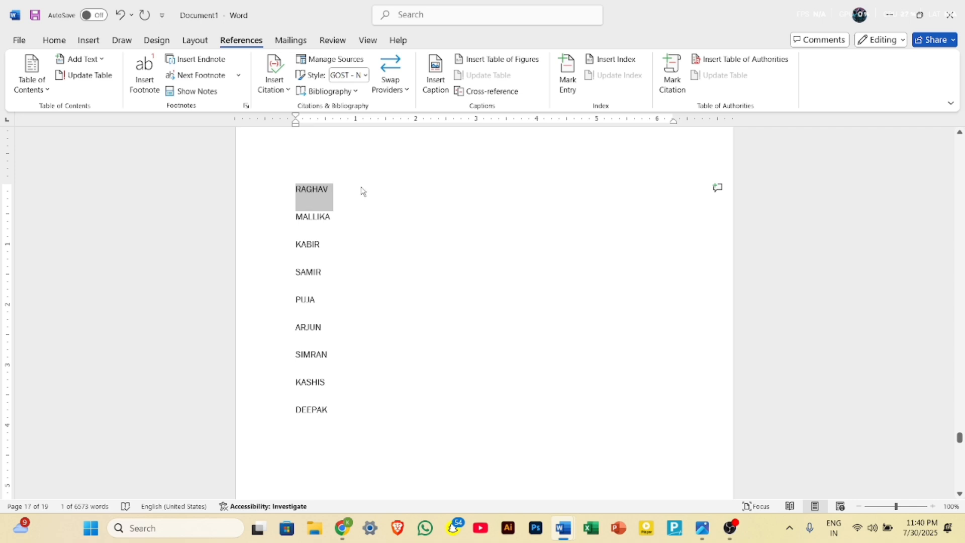
left_click(567, 75)
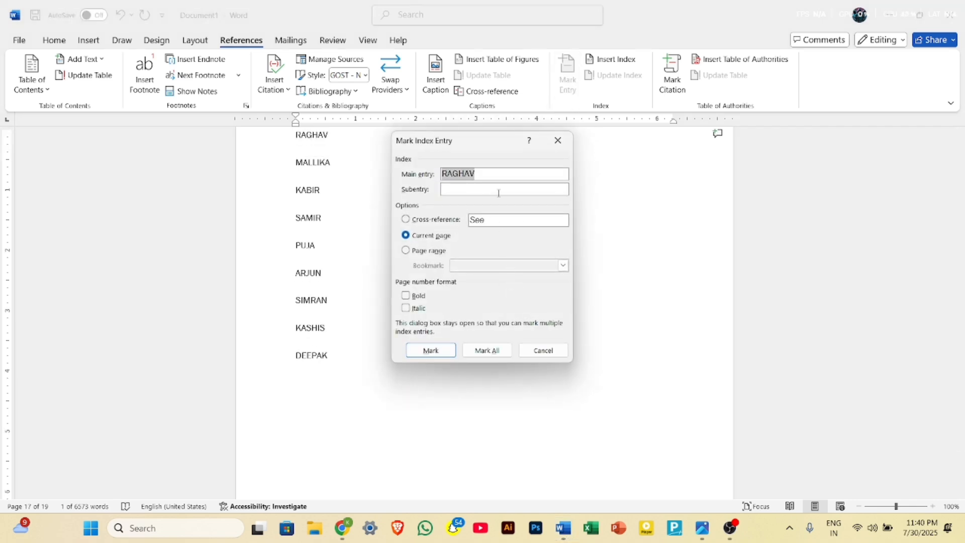
left_click(434, 349)
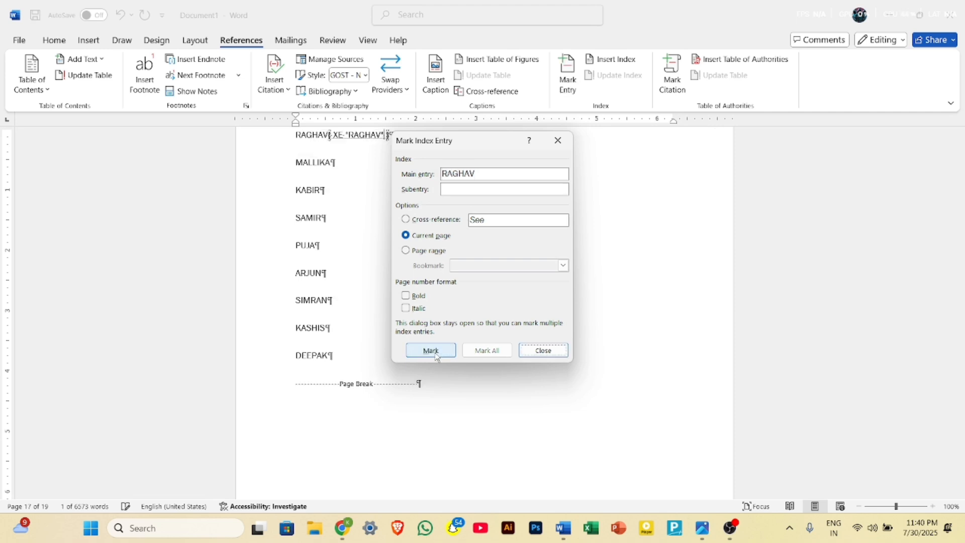
- Mark the second and third names in the list as index entries for the current page
left_click(295, 162)
left_click_drag(295, 162, 339, 163)
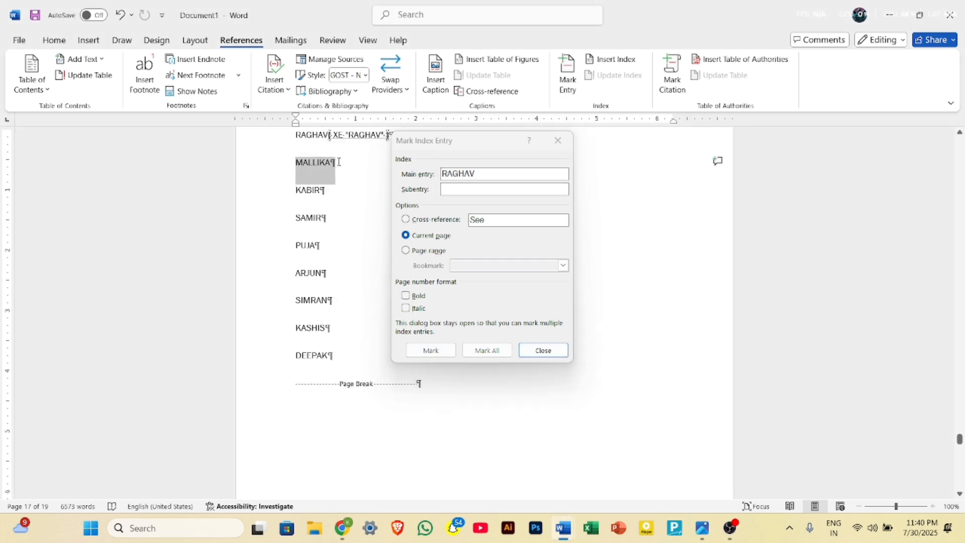
left_click(437, 347)
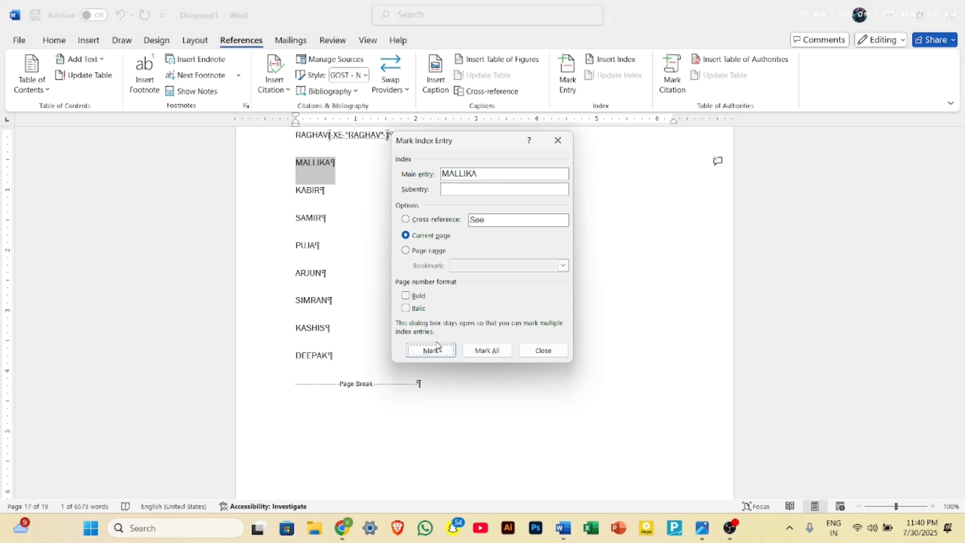
left_click(432, 350)
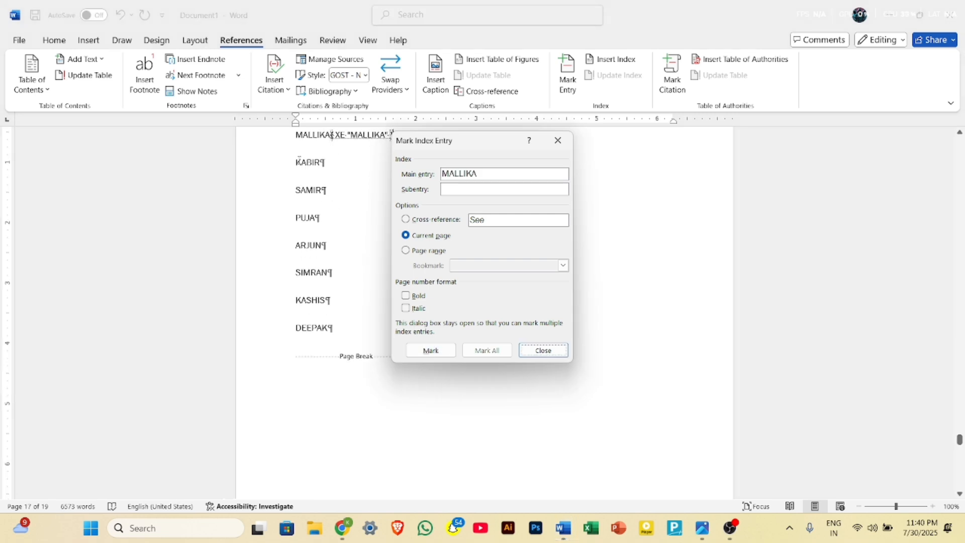
left_click(295, 161)
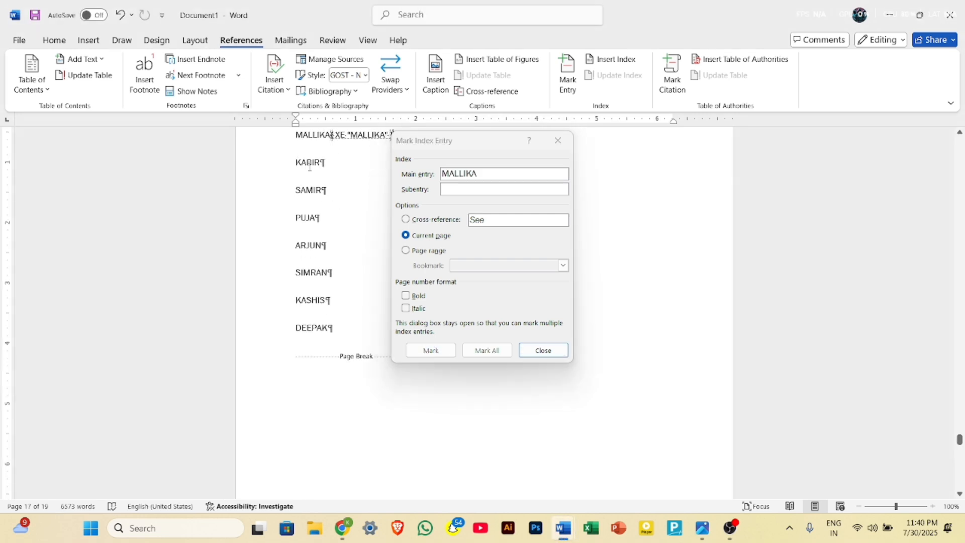
left_click_drag(313, 160, 327, 163)
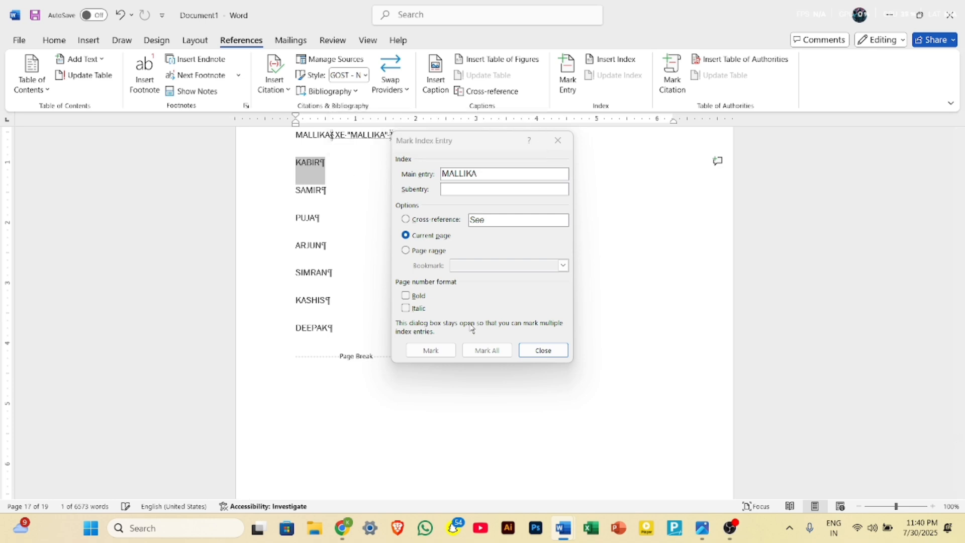
left_click(440, 340)
left_click(437, 352)
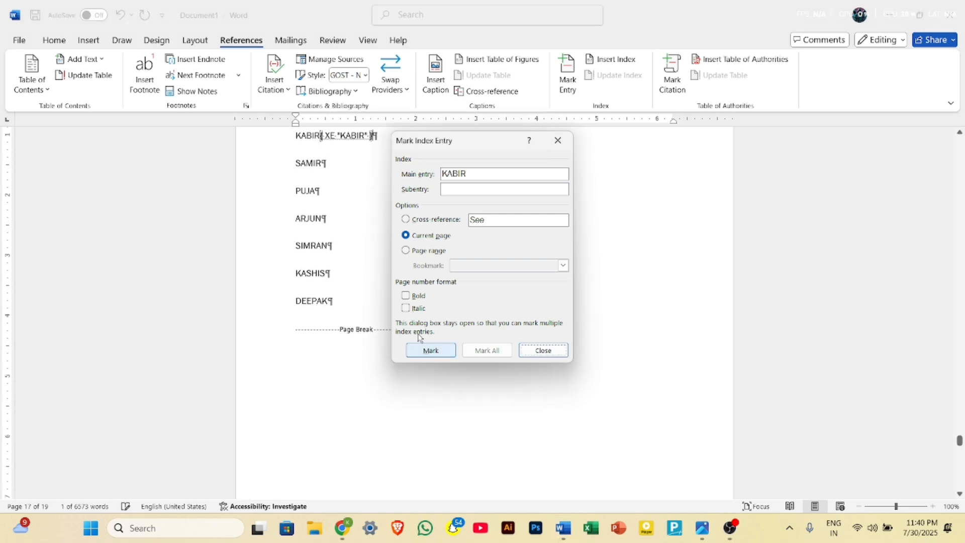
- Mark the fourth and fifth names in the list on page 17 as index entries with the Current page option
left_click(291, 161)
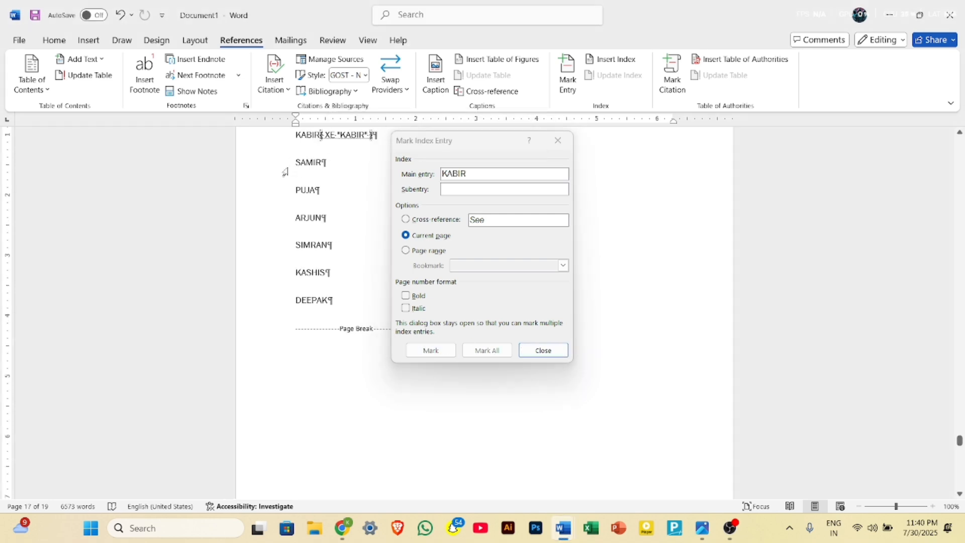
left_click_drag(296, 162, 328, 163)
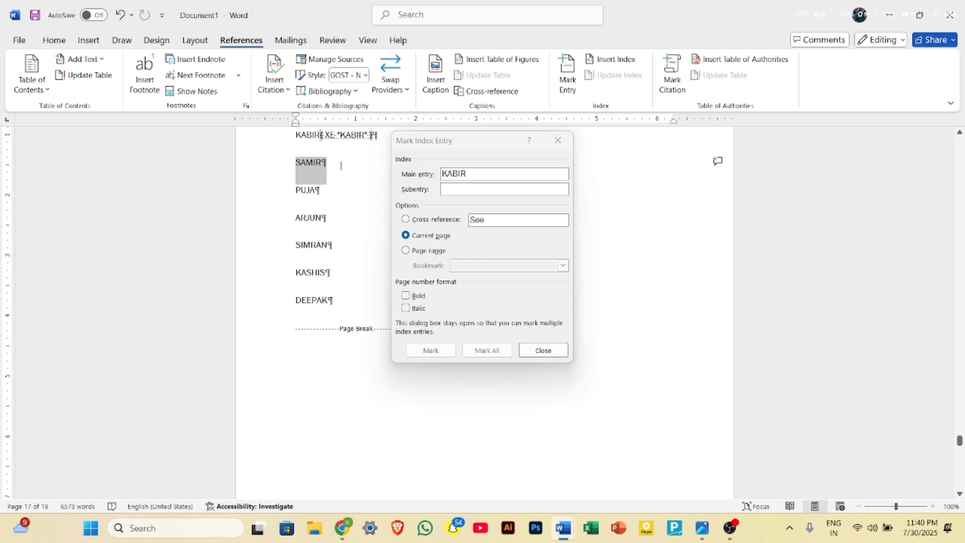
left_click(445, 332)
left_click(431, 351)
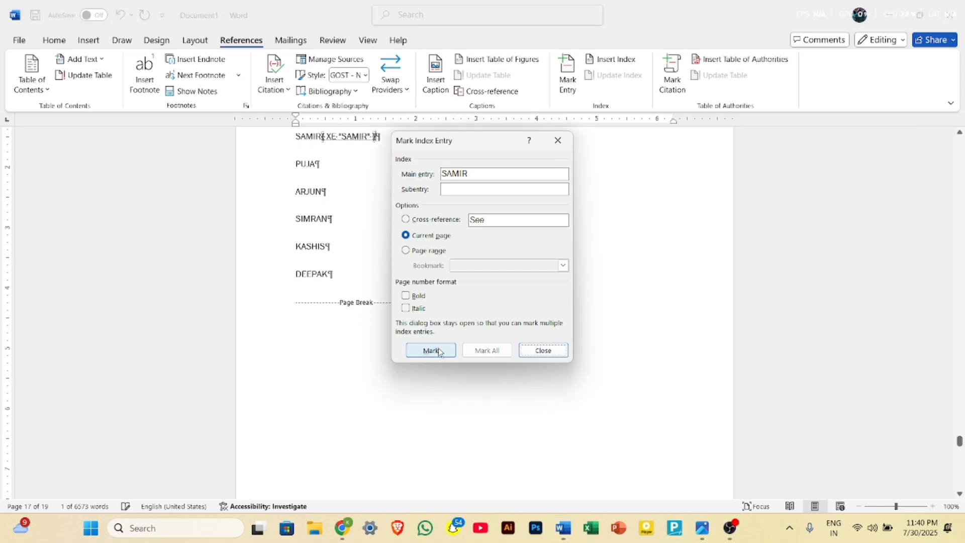
left_click_drag(296, 162, 324, 171)
left_click(450, 302)
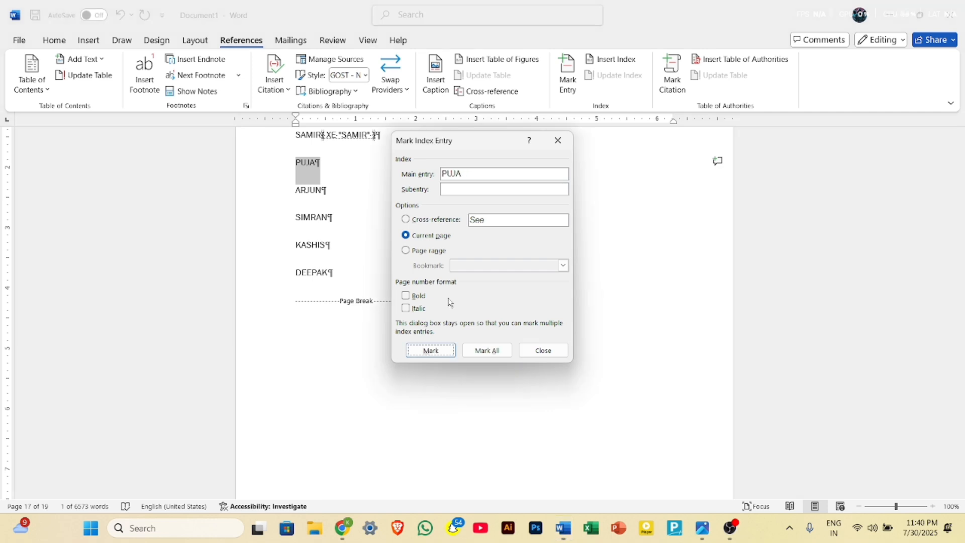
left_click(444, 351)
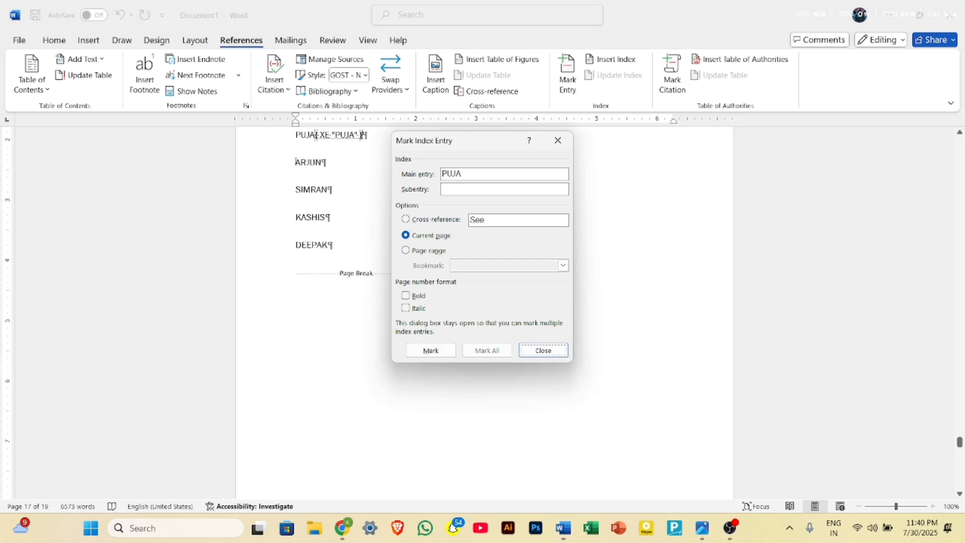
- Mark the sixth and seventh names in the list as index entries for the current page
left_click(296, 162)
left_click_drag(296, 162, 327, 163)
left_click(440, 335)
left_click(437, 346)
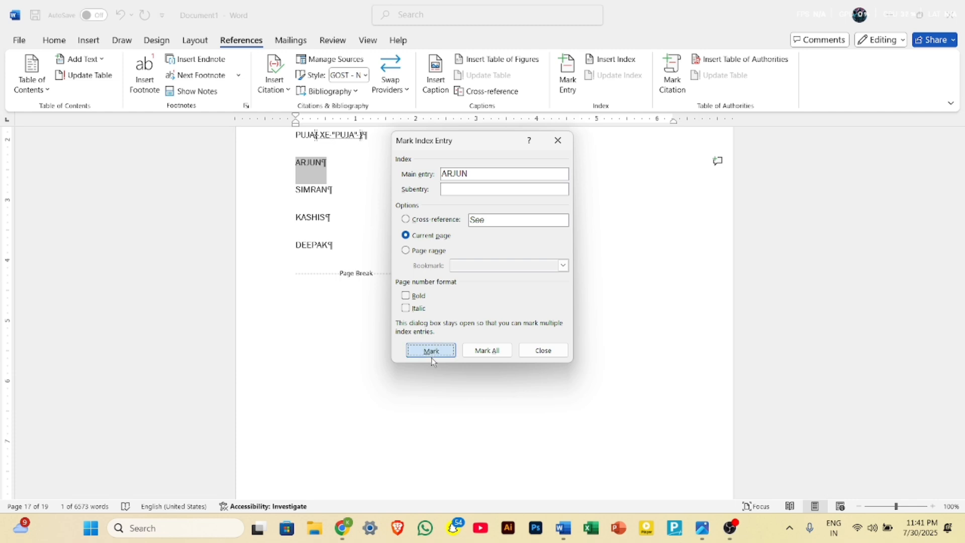
left_click(296, 161)
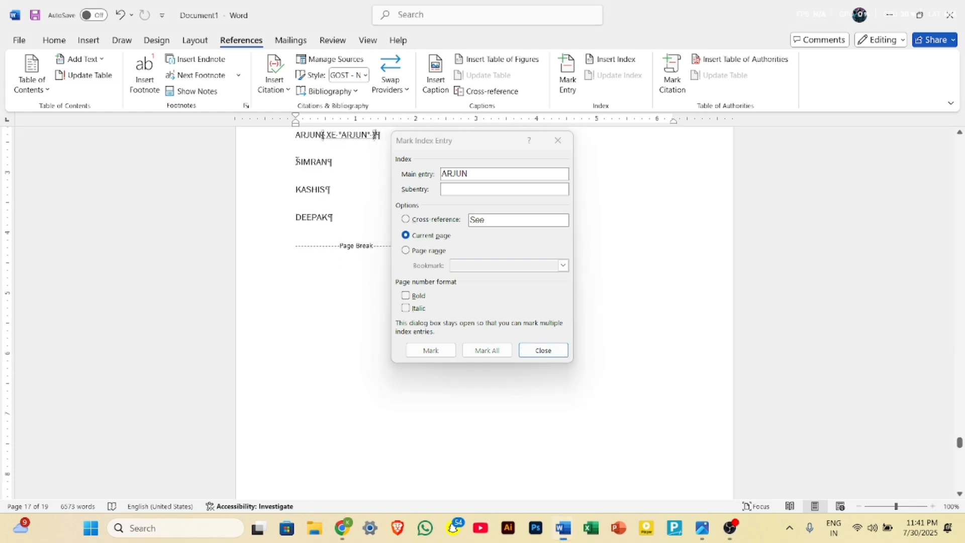
left_click_drag(329, 161, 296, 162)
left_click(446, 300)
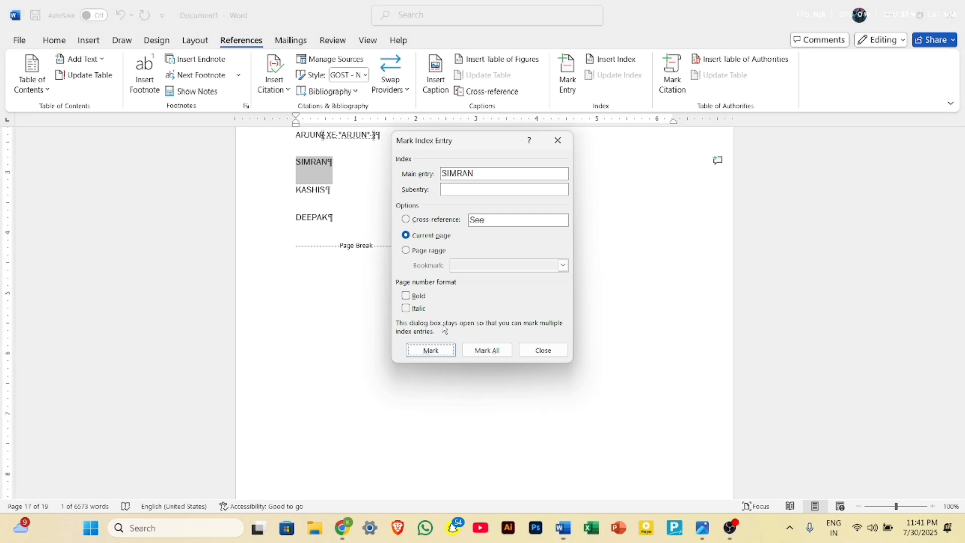
left_click(442, 350)
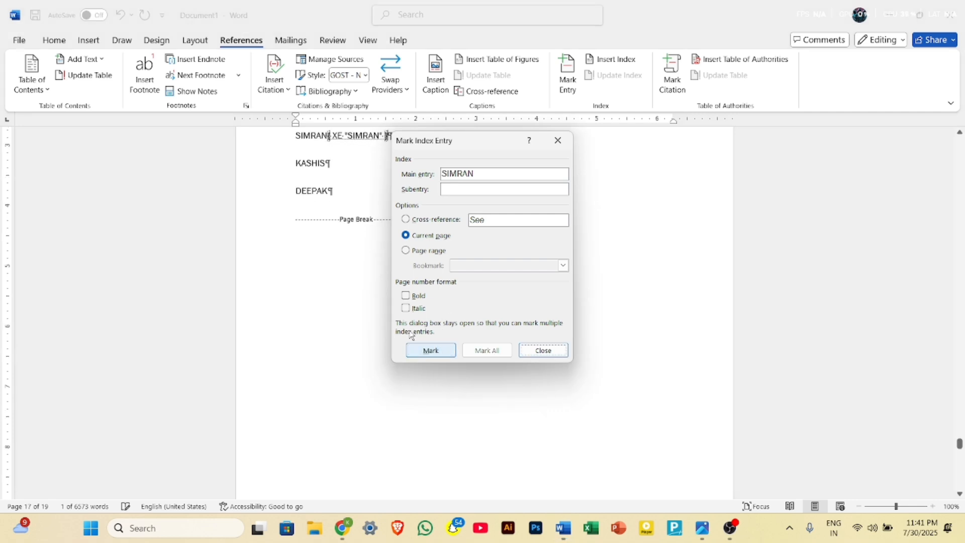
- Mark the eighth and ninth names in the list as index entries for the current page, and close the Mark Index Entry dialog
left_click(296, 162)
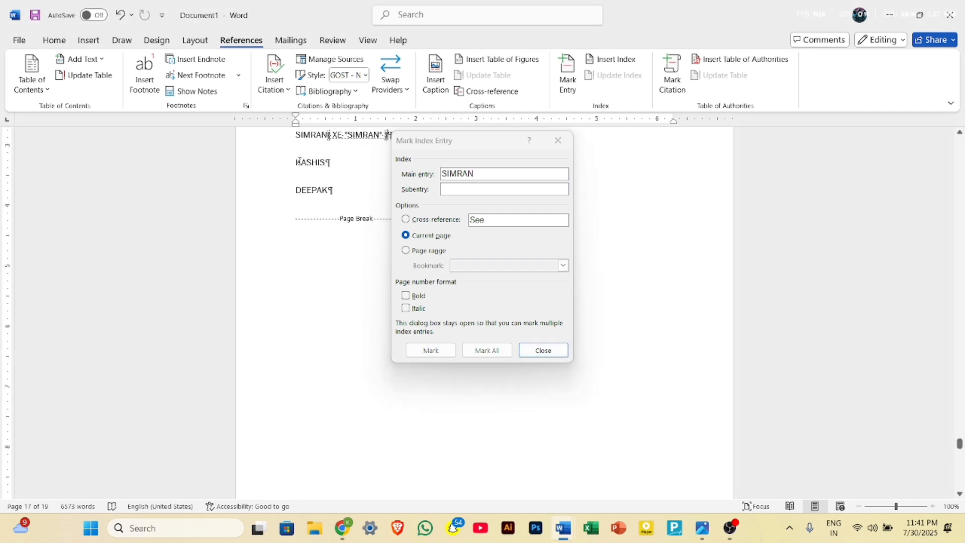
left_click_drag(299, 161, 332, 163)
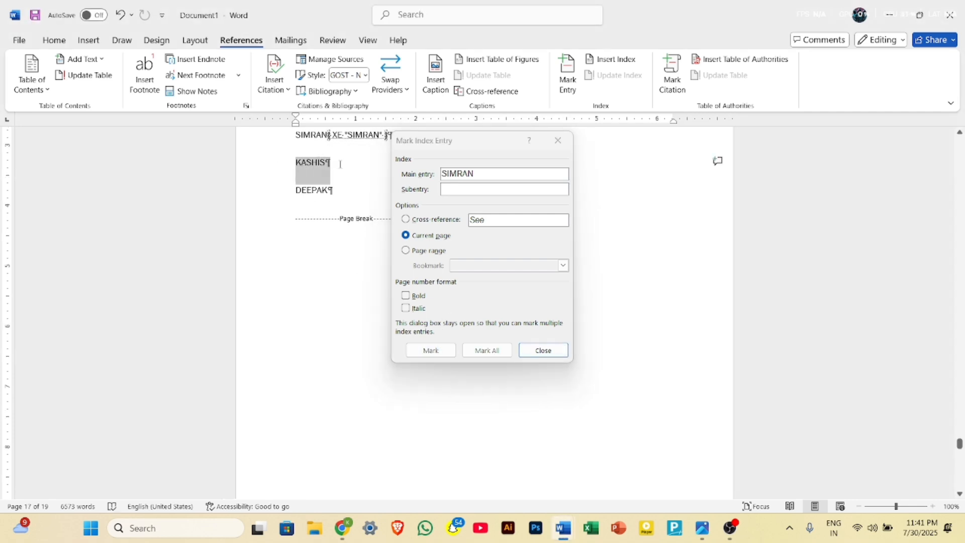
left_click(427, 298)
left_click(431, 350)
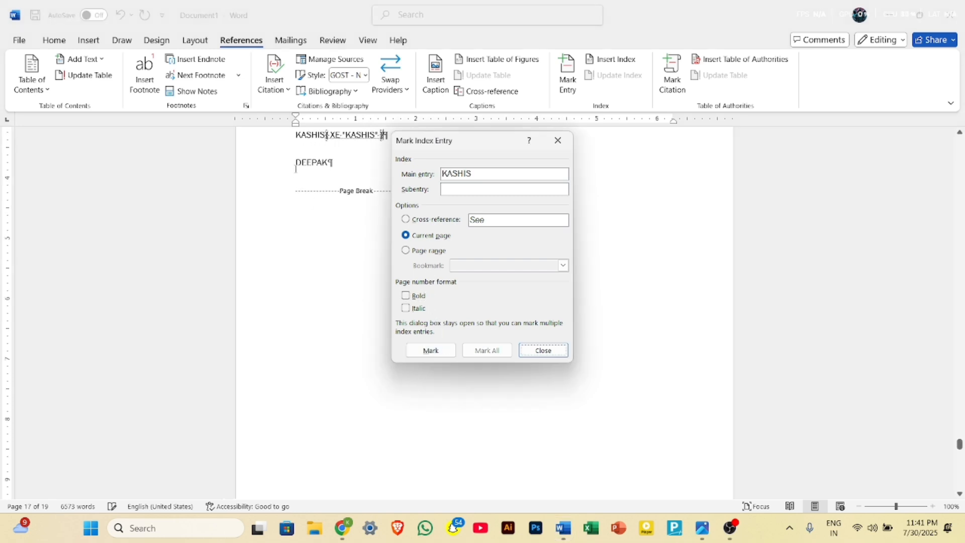
left_click(295, 168)
left_click_drag(297, 168, 308, 167)
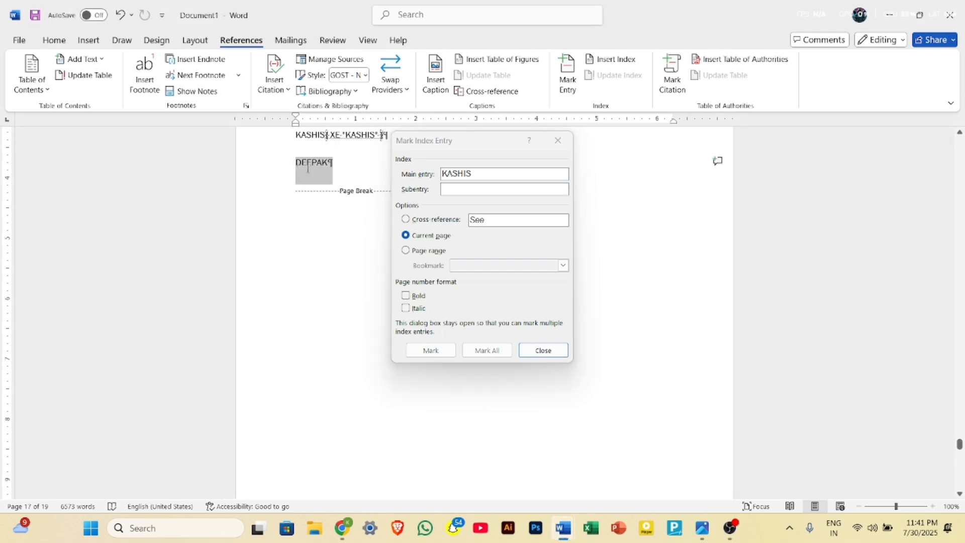
left_click(440, 330)
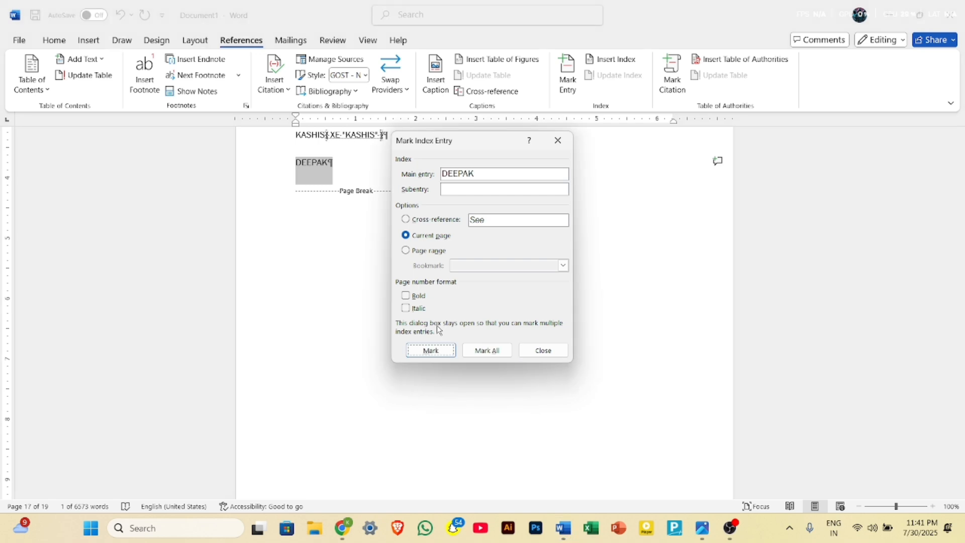
left_click(431, 350)
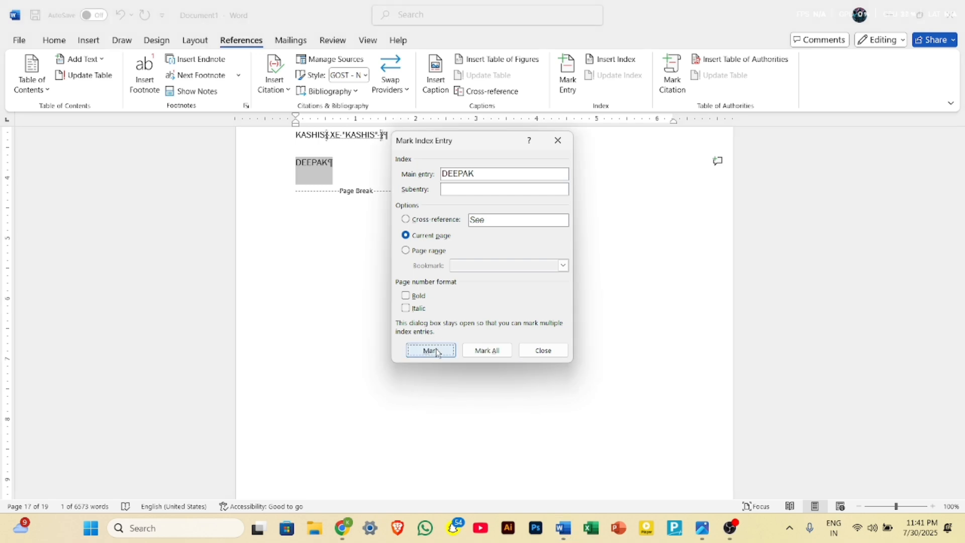
left_click(554, 358)
- Hide the formatting marks and index field codes around the name list on page 17
scroll(553, 354, "up", 8)
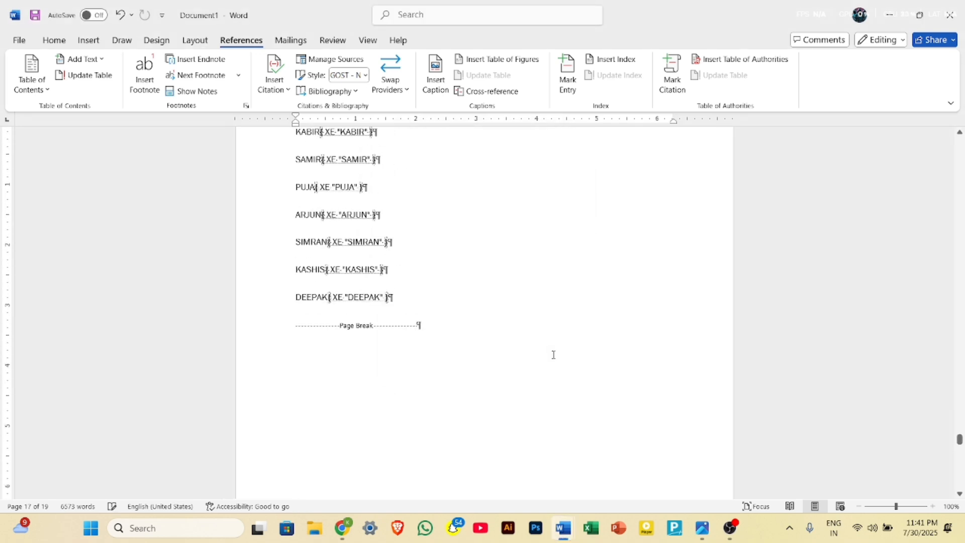
scroll(528, 470, "down", 1)
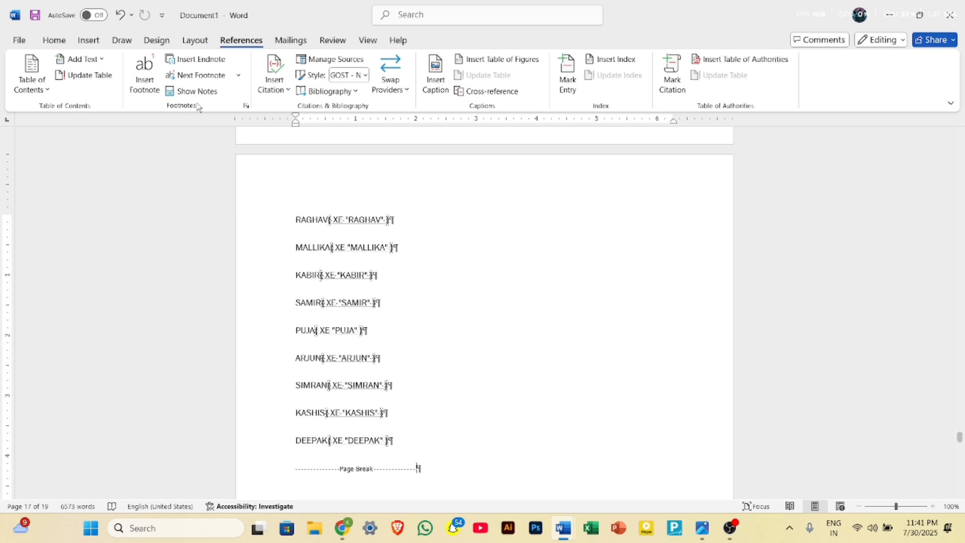
left_click(61, 41)
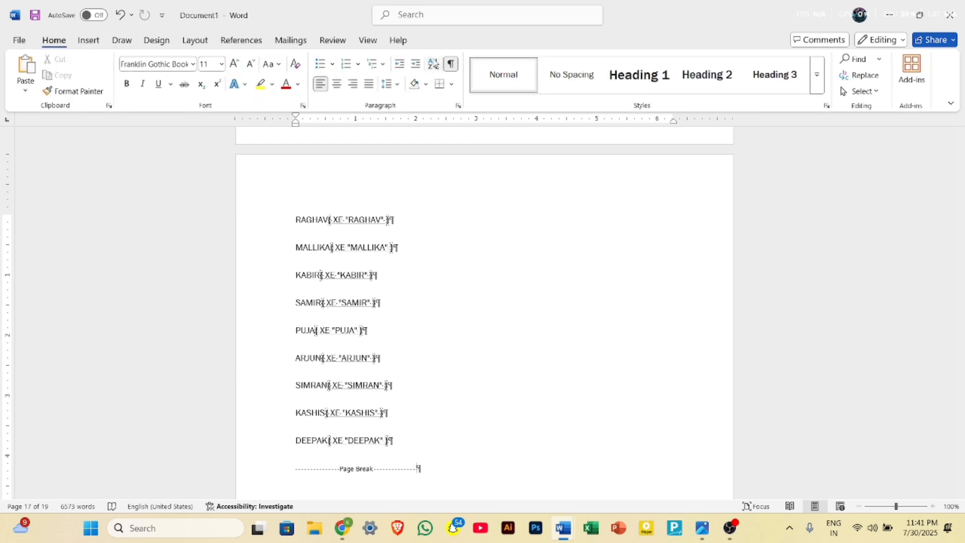
left_click(452, 64)
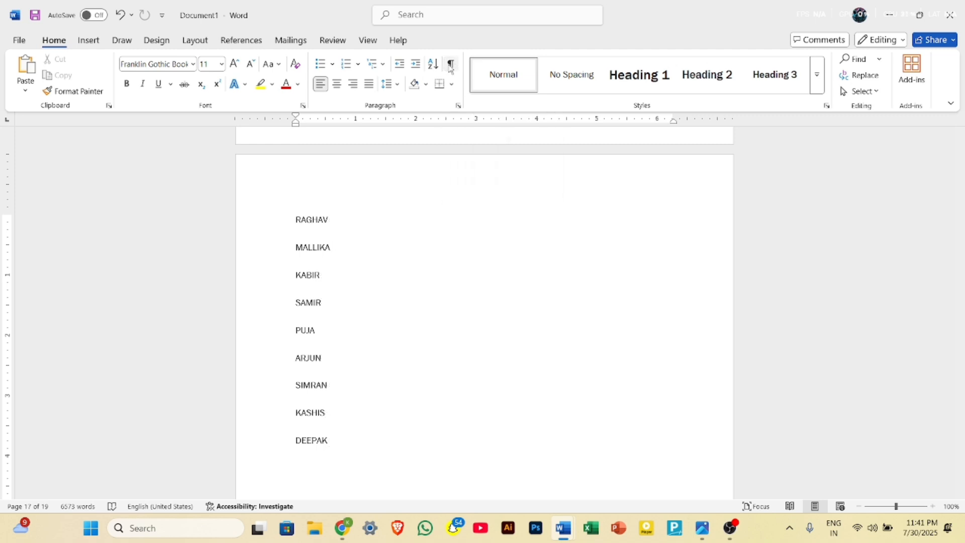
scroll(344, 243, "down", 1)
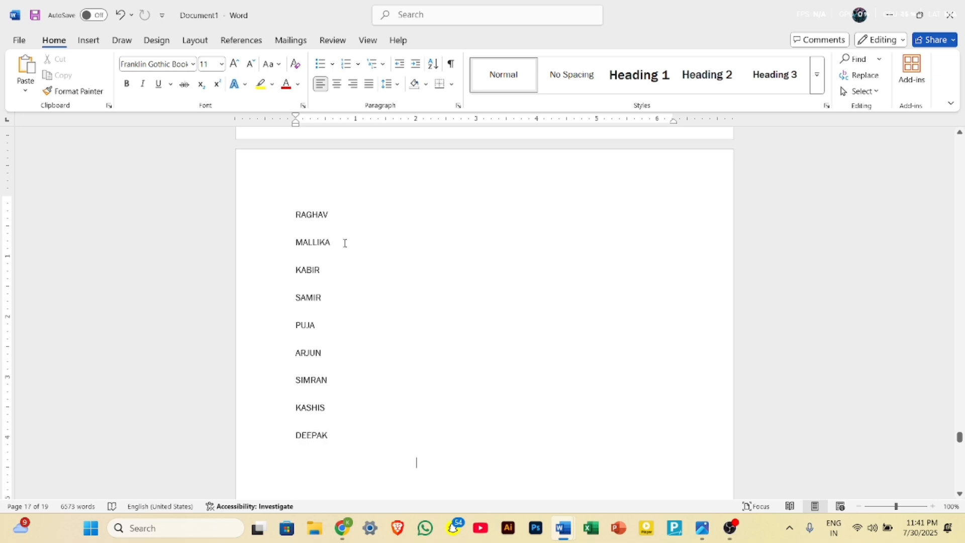
scroll(345, 243, "up", 1)
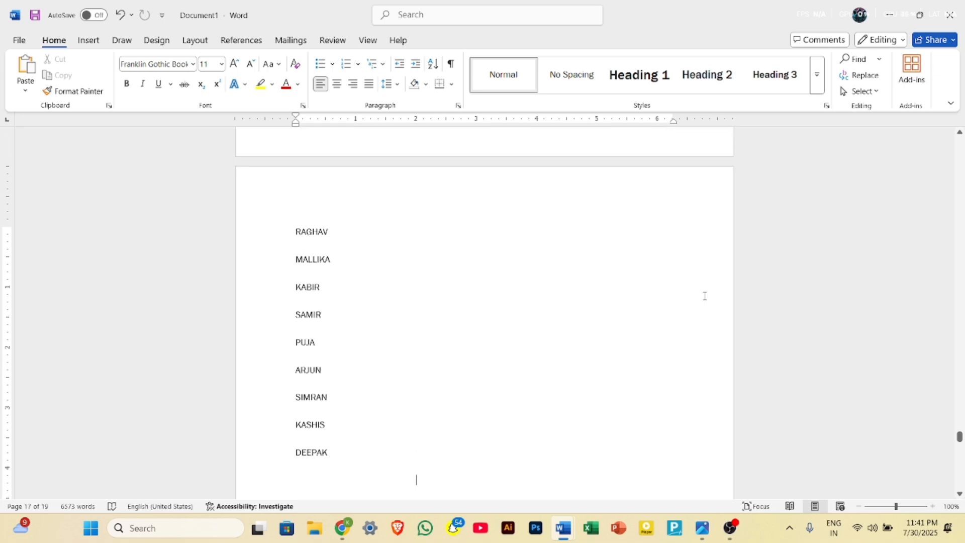
- Insert an index in the Fancy format on the empty line below the table of figures on page 1
scroll(704, 296, "up", 20)
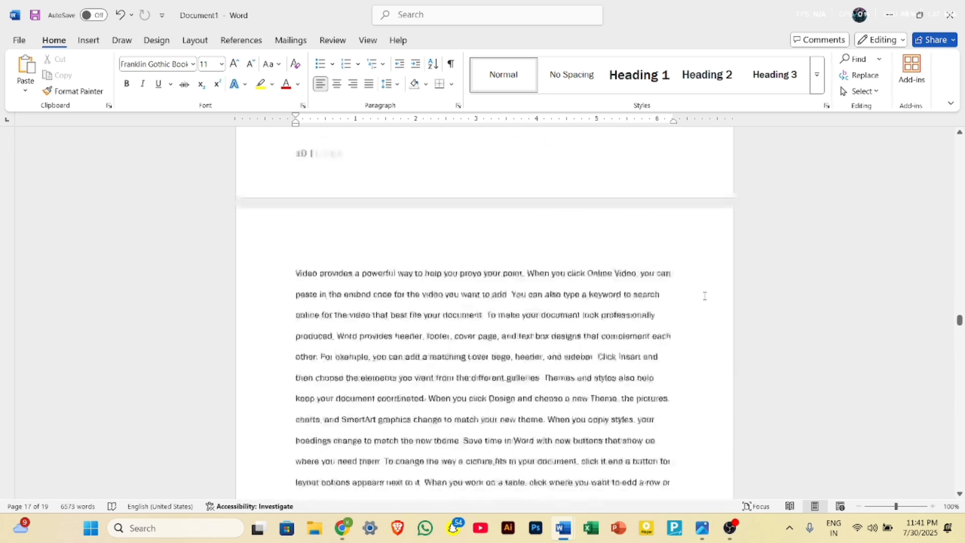
scroll(705, 296, "up", 12)
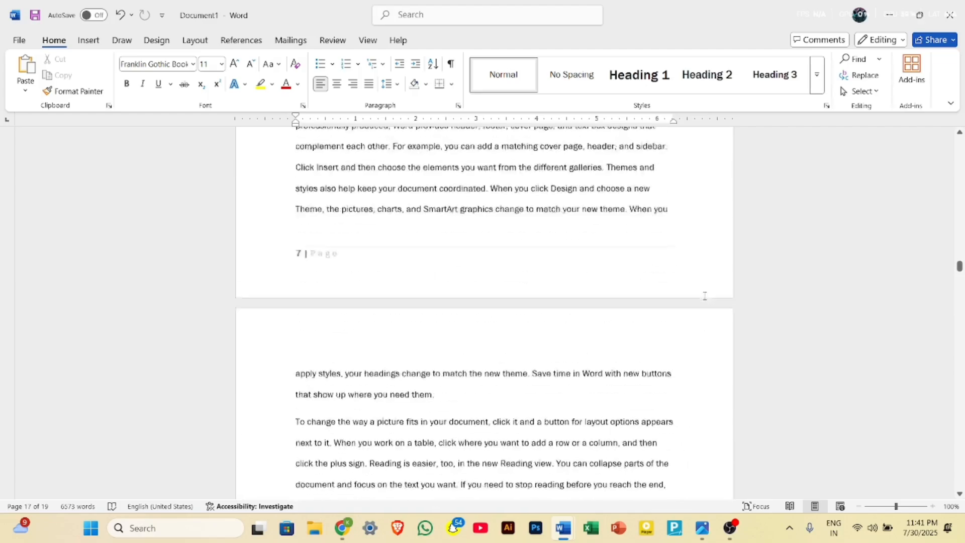
scroll(704, 296, "up", 20)
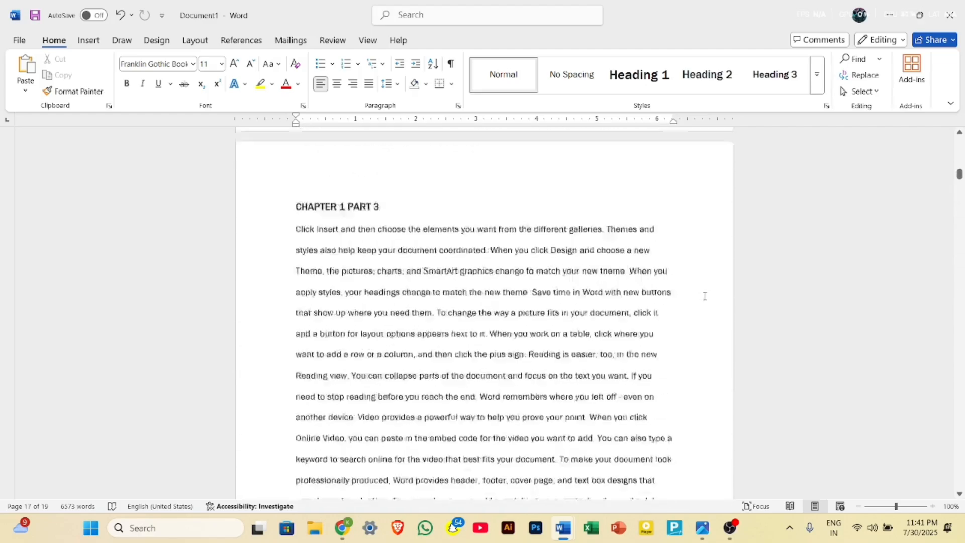
scroll(705, 296, "up", 8)
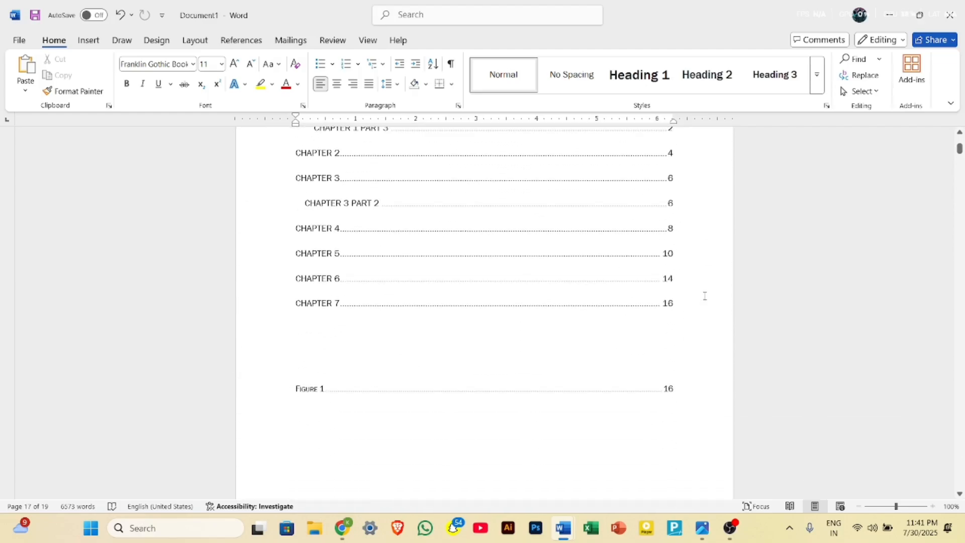
left_click(299, 423)
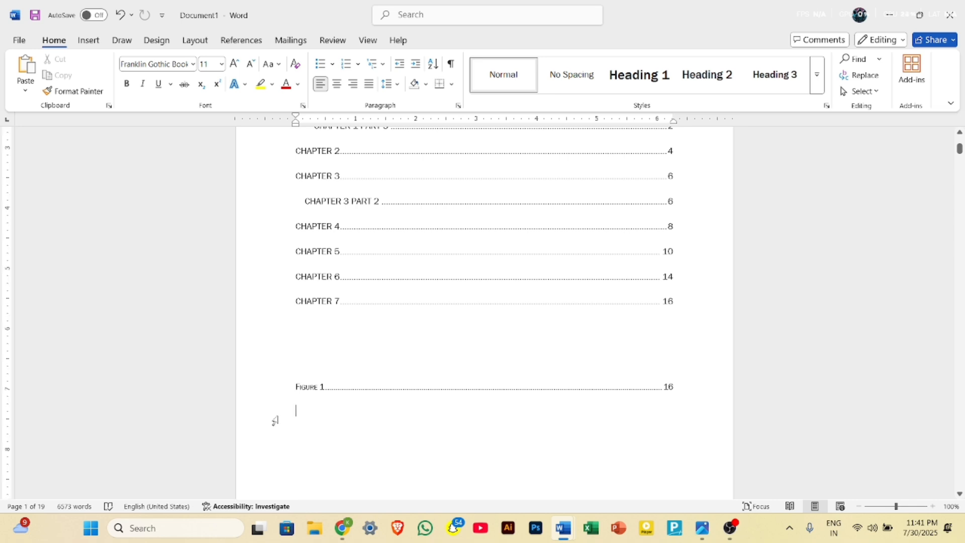
left_click(242, 41)
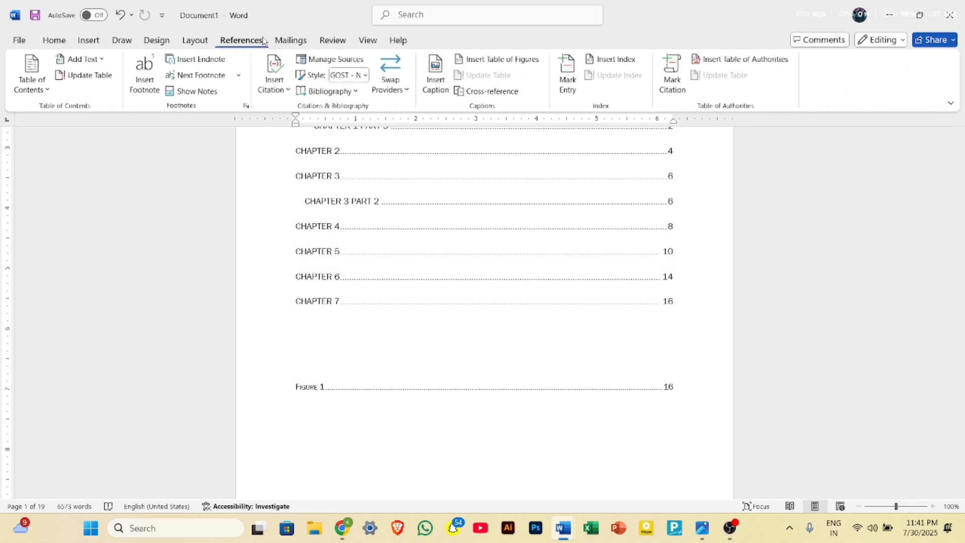
left_click(612, 60)
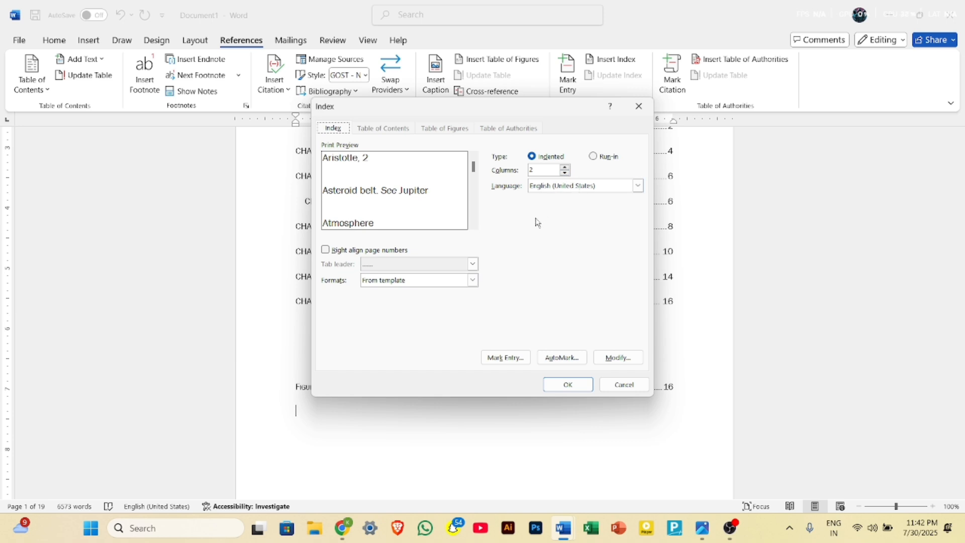
left_click(472, 280)
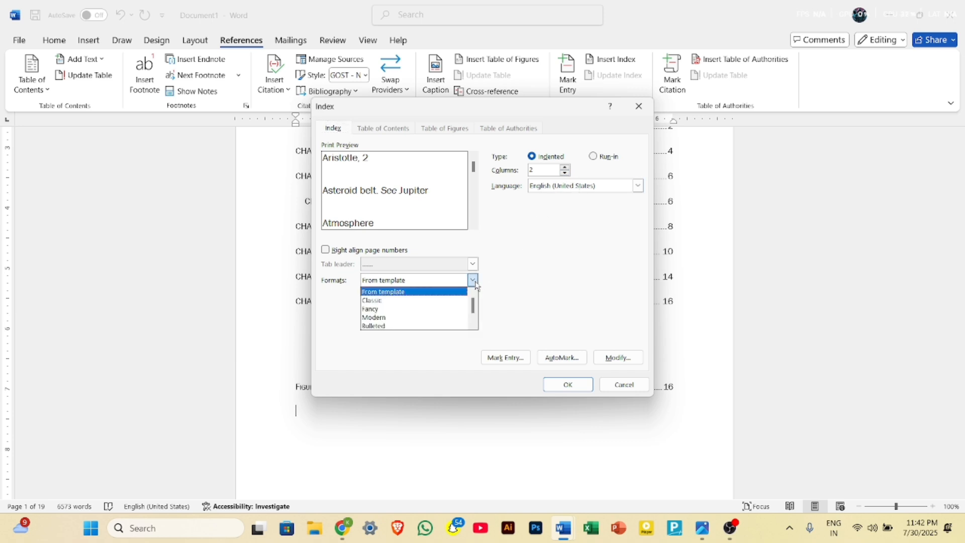
left_click(432, 309)
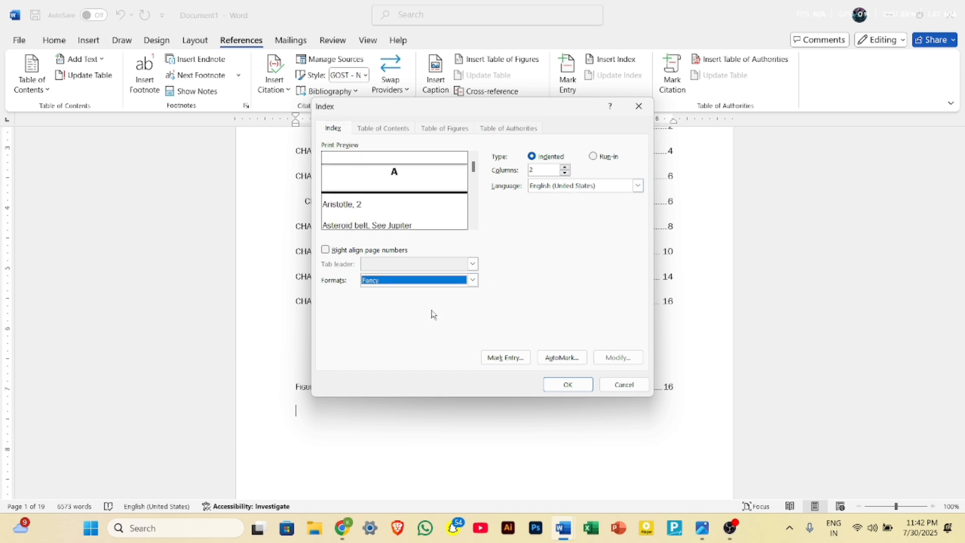
left_click(476, 281)
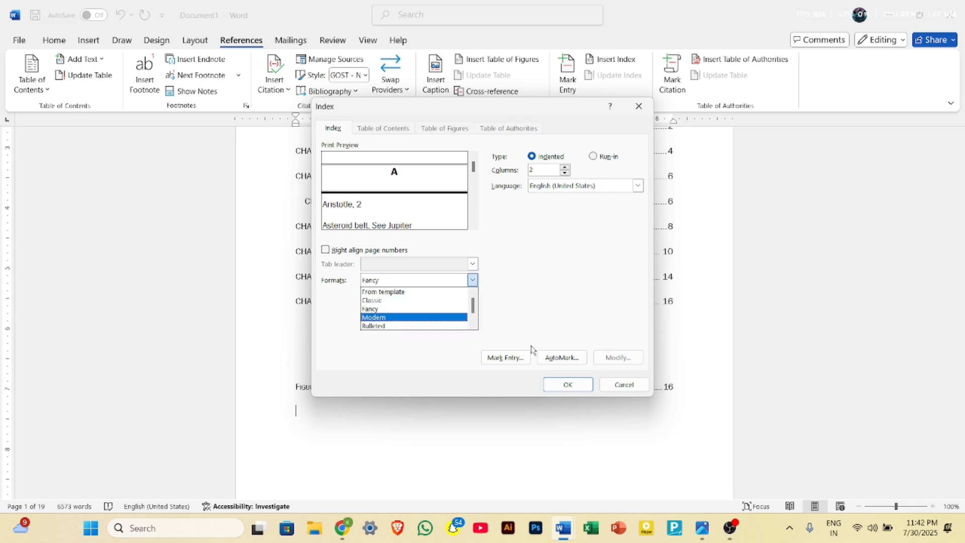
left_click(570, 383)
- Look through the inserted index's letter groups, names and page numbers across pages 1 and 2
scroll(570, 383, "down", 1)
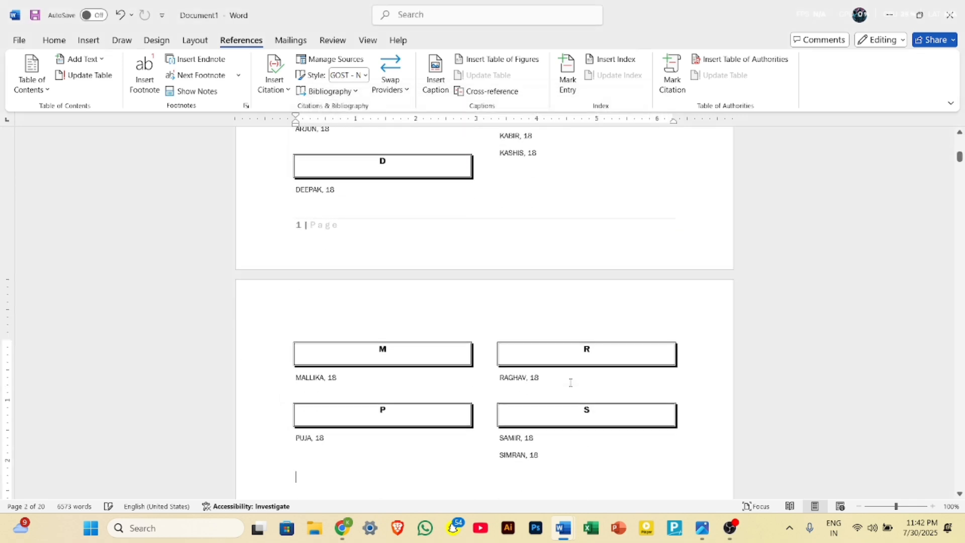
scroll(571, 383, "up", 5)
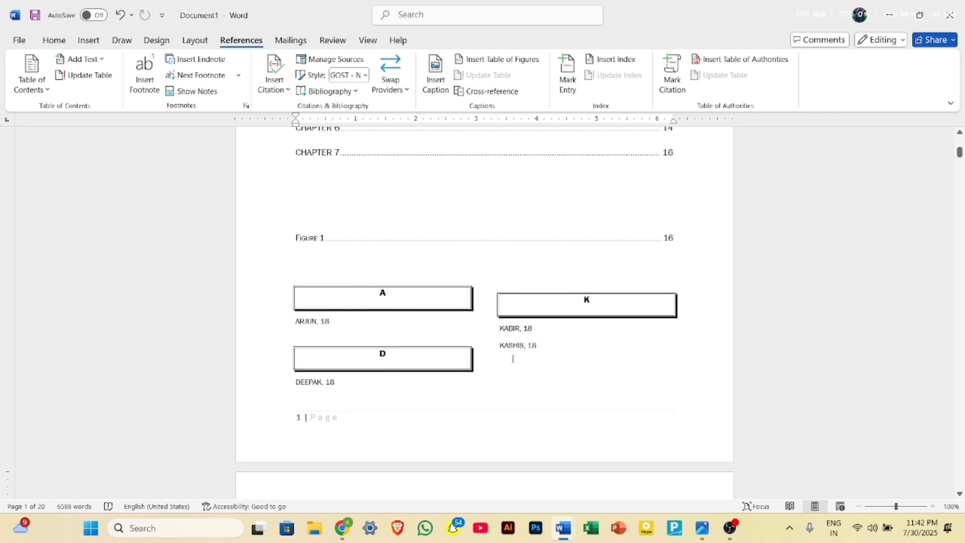
scroll(362, 387, "down", 3)
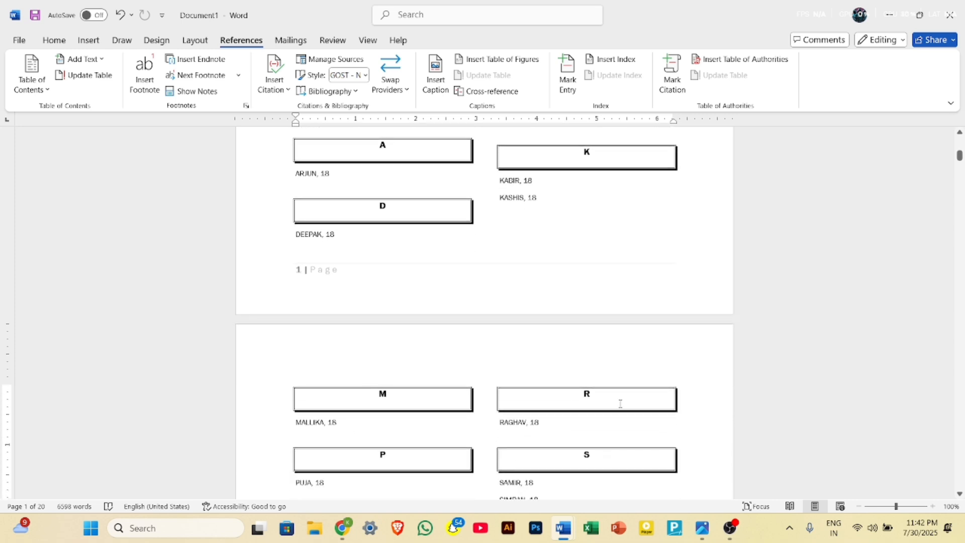
scroll(596, 402, "down", 1)
scroll(457, 407, "down", 1)
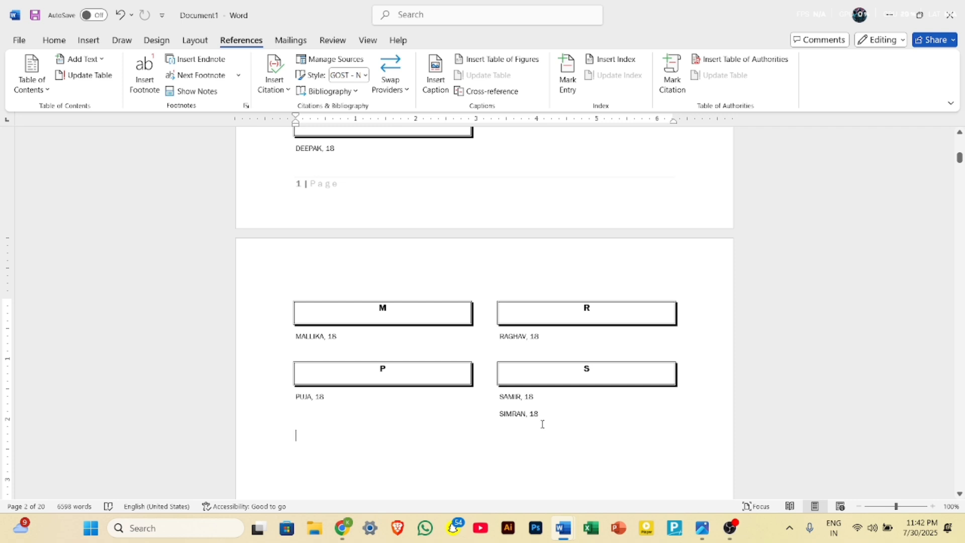
- Add a tenth name on a new line at the end of the name list on page 18
scroll(542, 424, "up", 4)
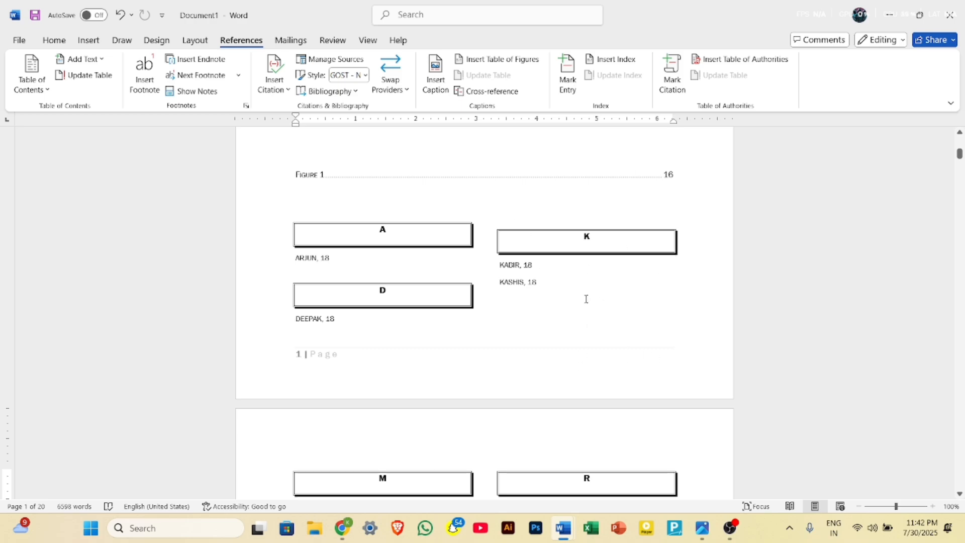
scroll(529, 291, "down", 15)
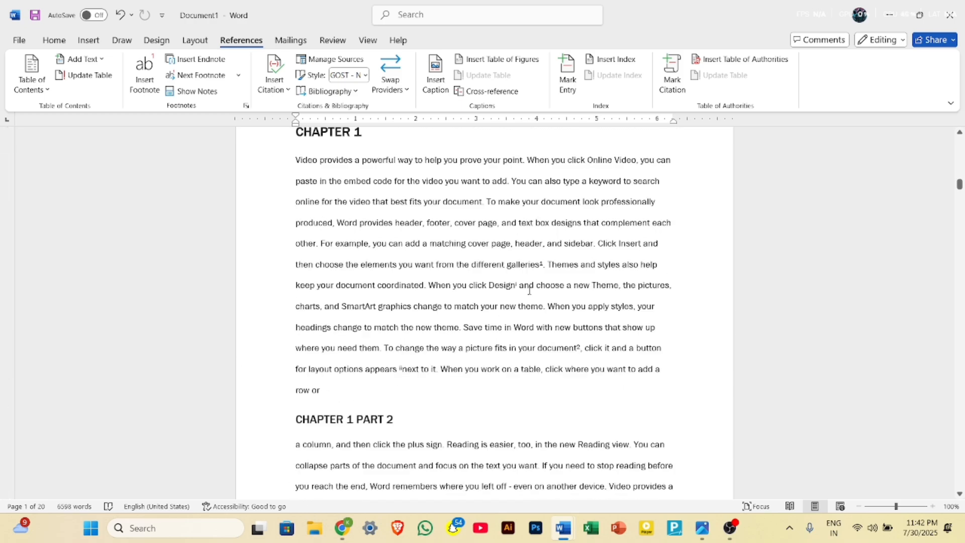
left_click_drag(958, 217, 947, 492)
scroll(576, 240, "up", 5)
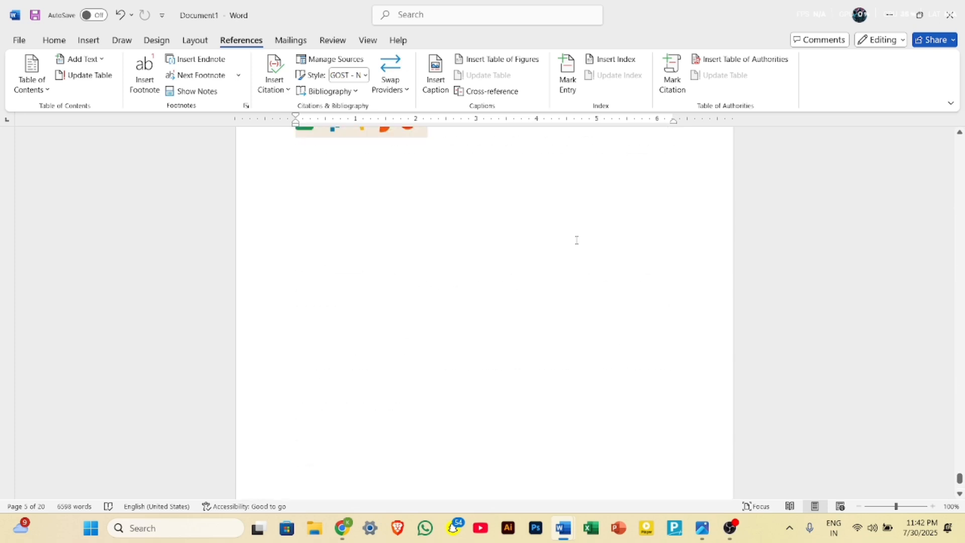
scroll(481, 409, "up", 20)
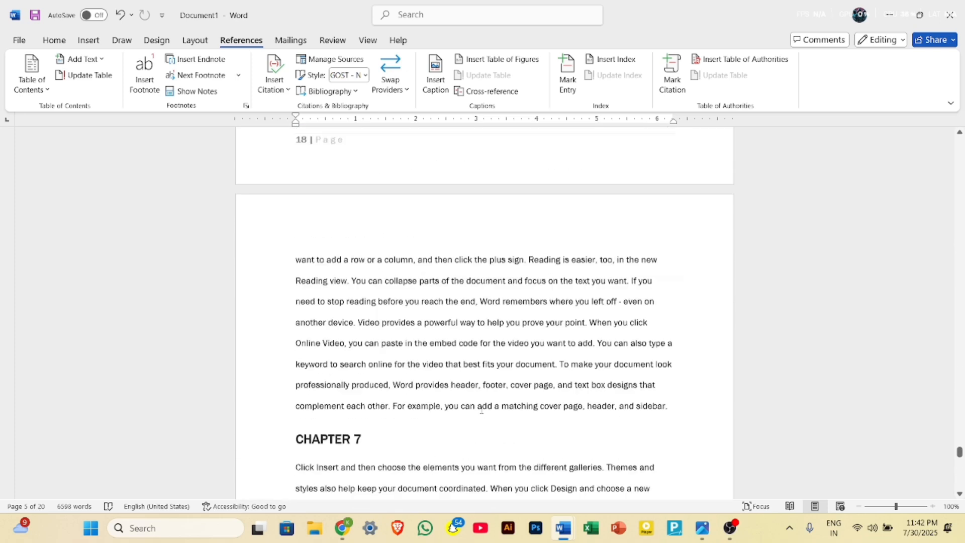
scroll(354, 445, "down", 1)
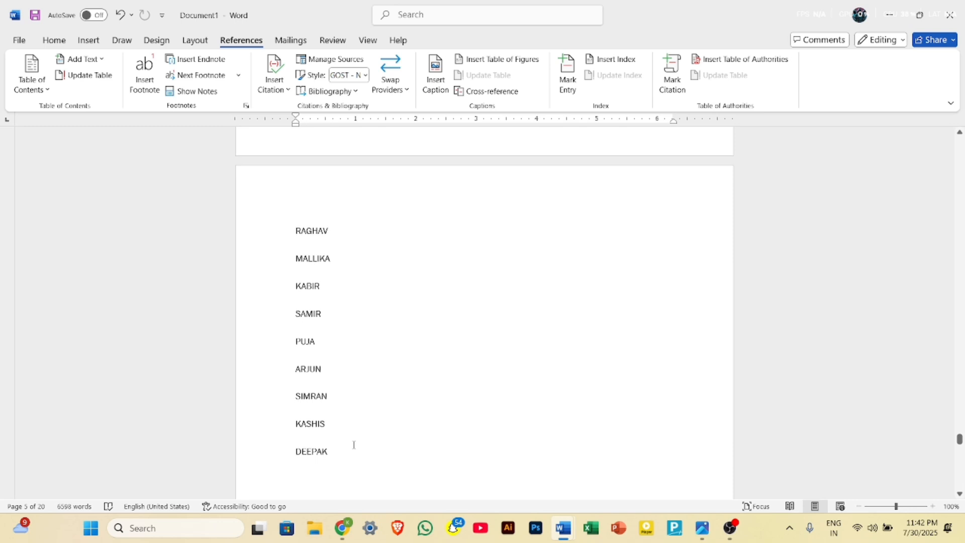
left_click(295, 467)
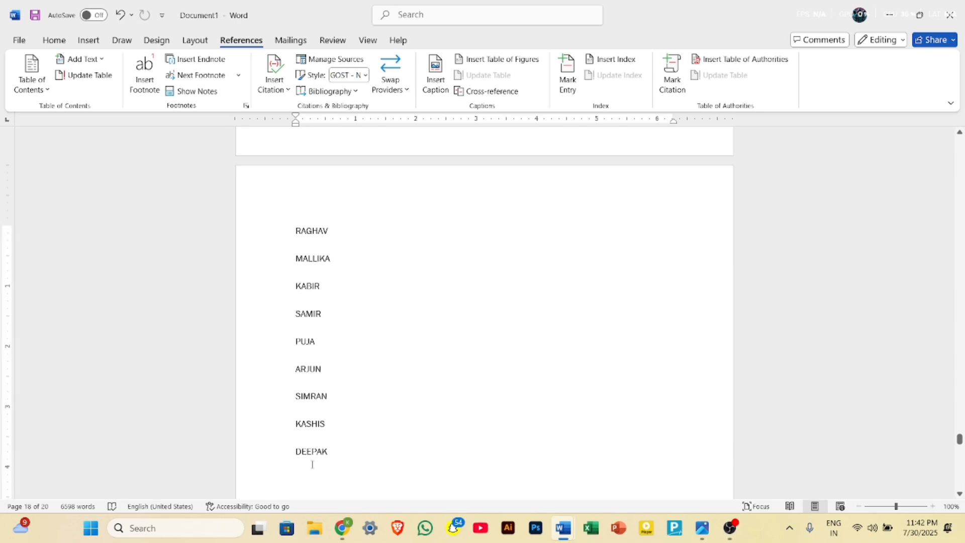
key("Return")
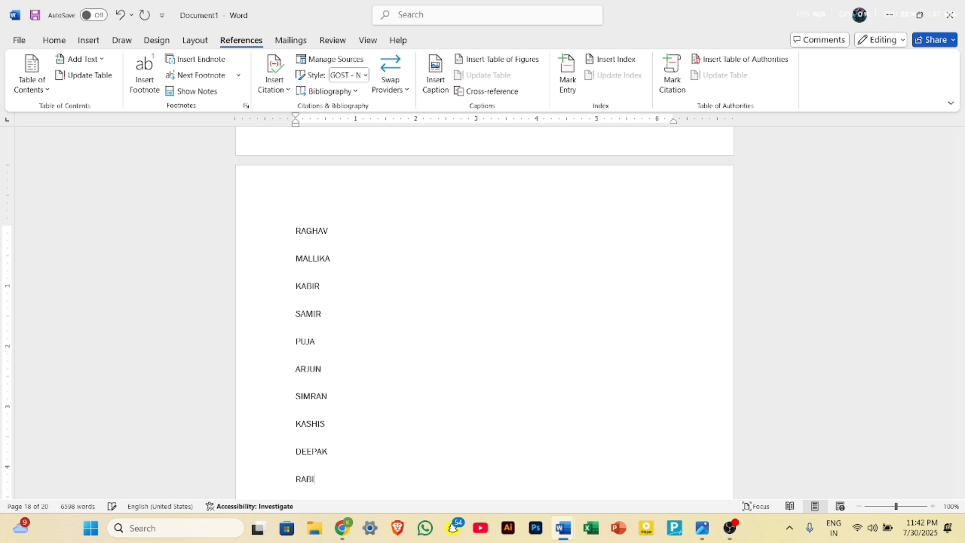
- Mark the newly added last name as an index entry for the current page, and close the Mark Index Entry dialog
double_click(299, 480)
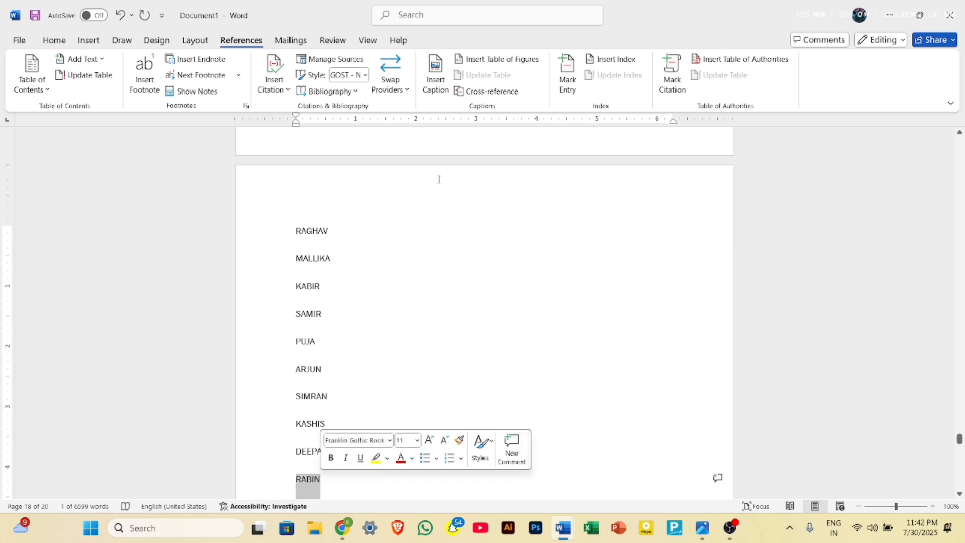
left_click(559, 84)
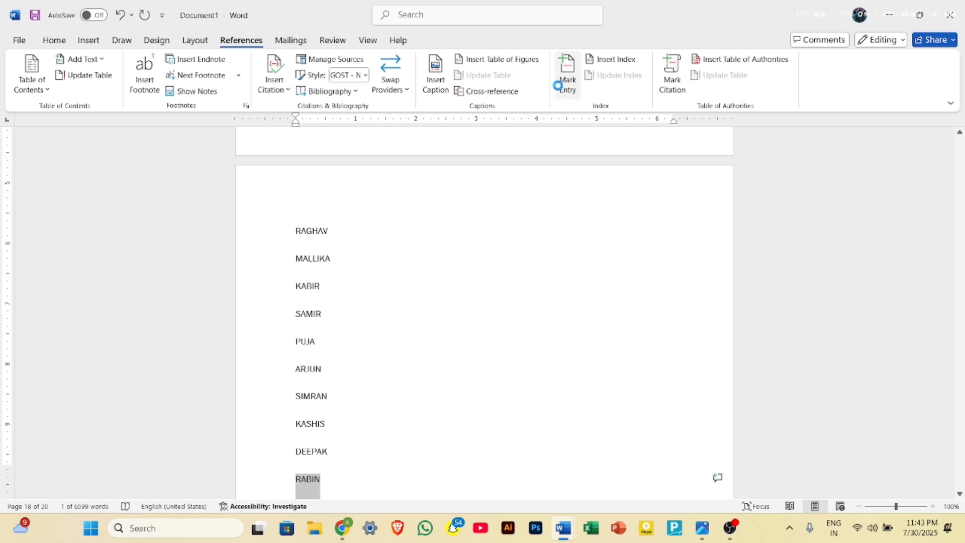
left_click(429, 353)
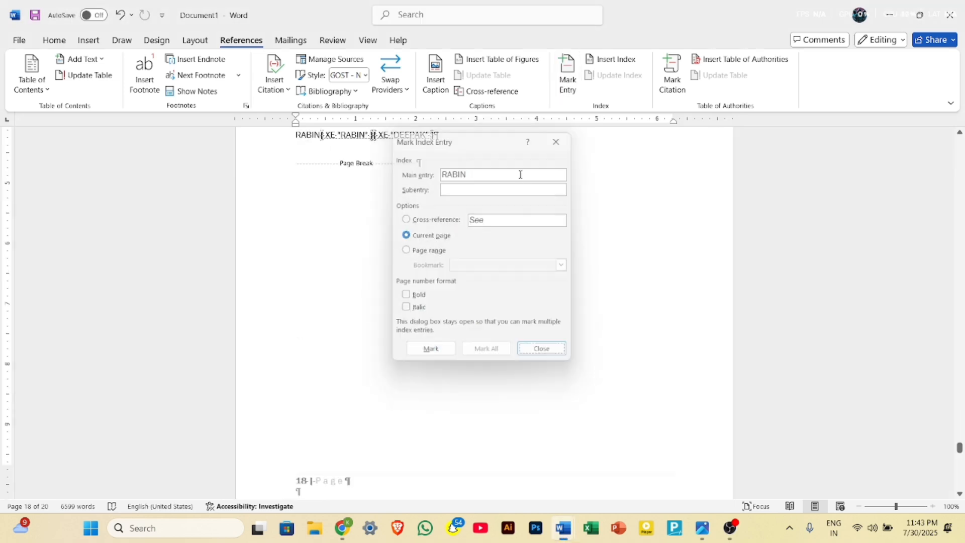
key("Escape")
- Hide the formatting marks and index field codes around the extended name list on page 18
scroll(493, 185, "up", 3)
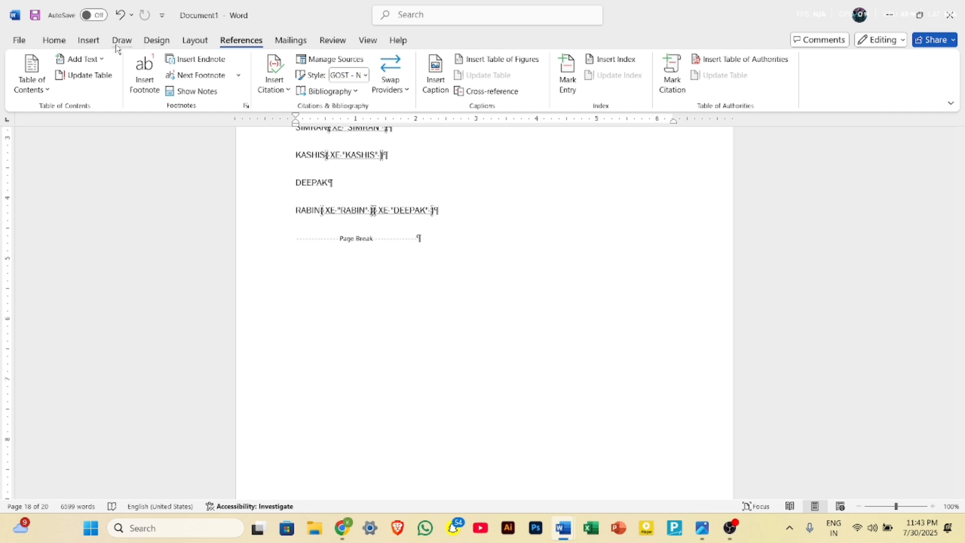
left_click(54, 40)
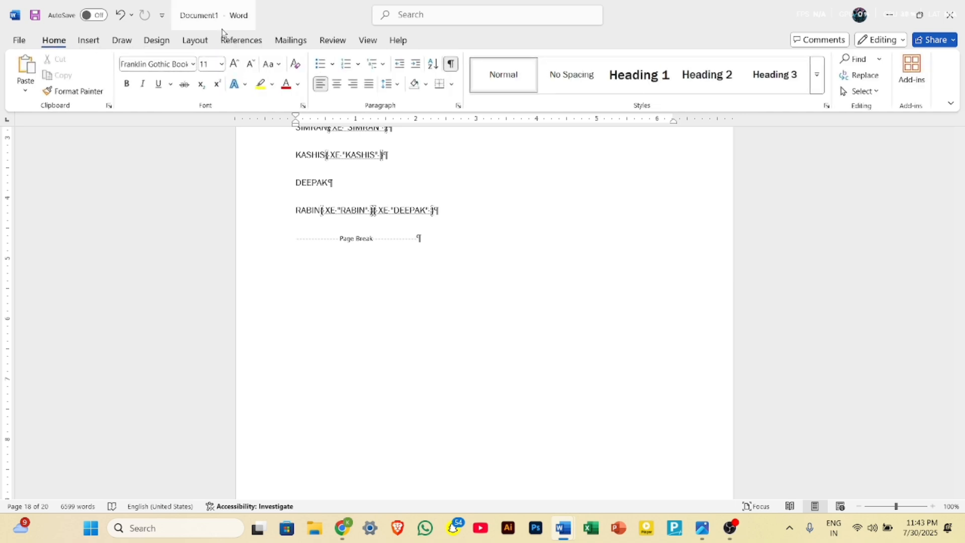
left_click(451, 64)
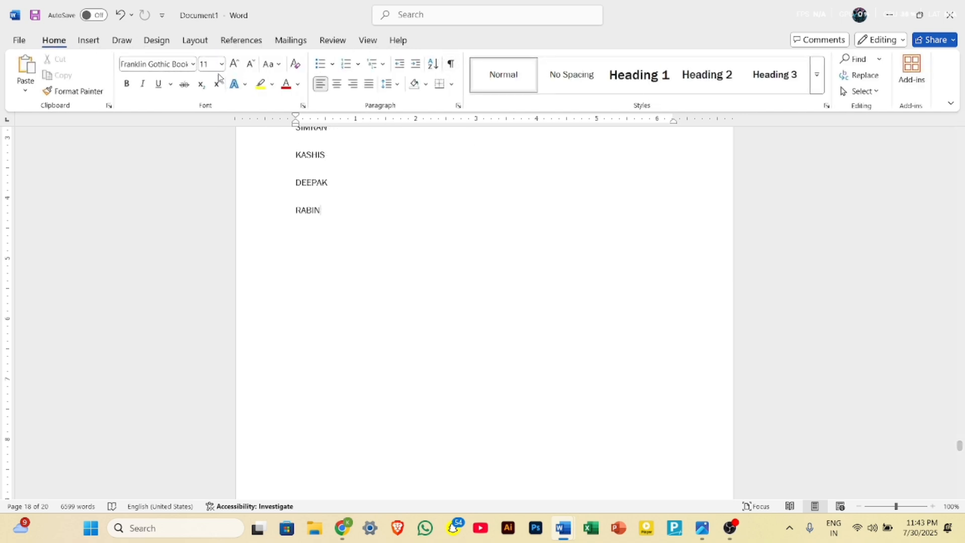
- Update the index below the table of figures on page 1 to include the newly marked name
left_click(242, 40)
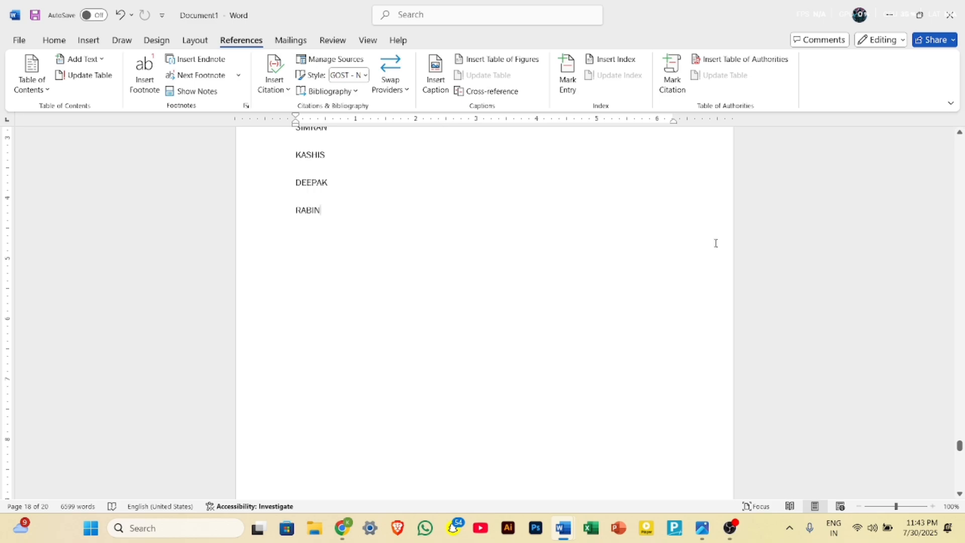
scroll(961, 201, "up", 15)
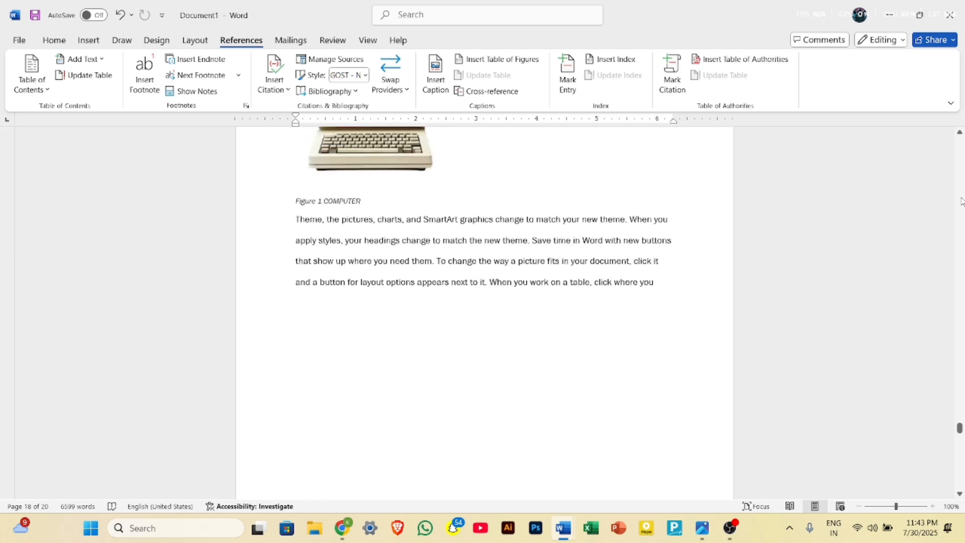
scroll(961, 202, "up", 1)
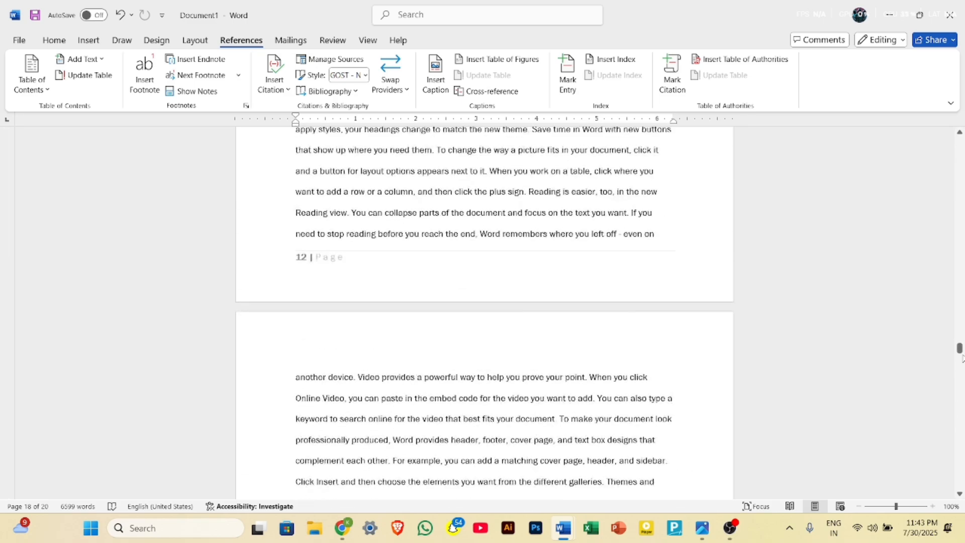
left_click_drag(959, 350, 959, 145)
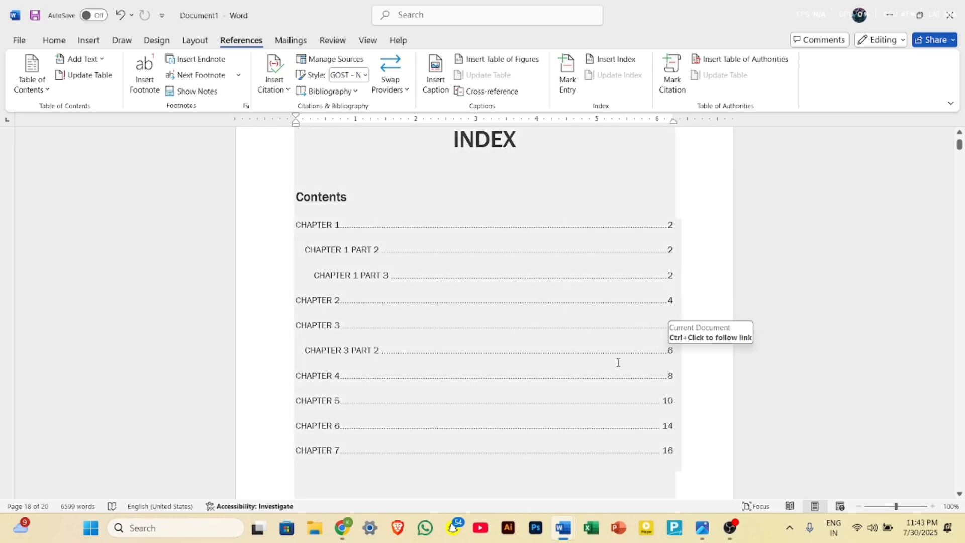
scroll(618, 360, "down", 3)
scroll(618, 361, "down", 3)
left_click(445, 417)
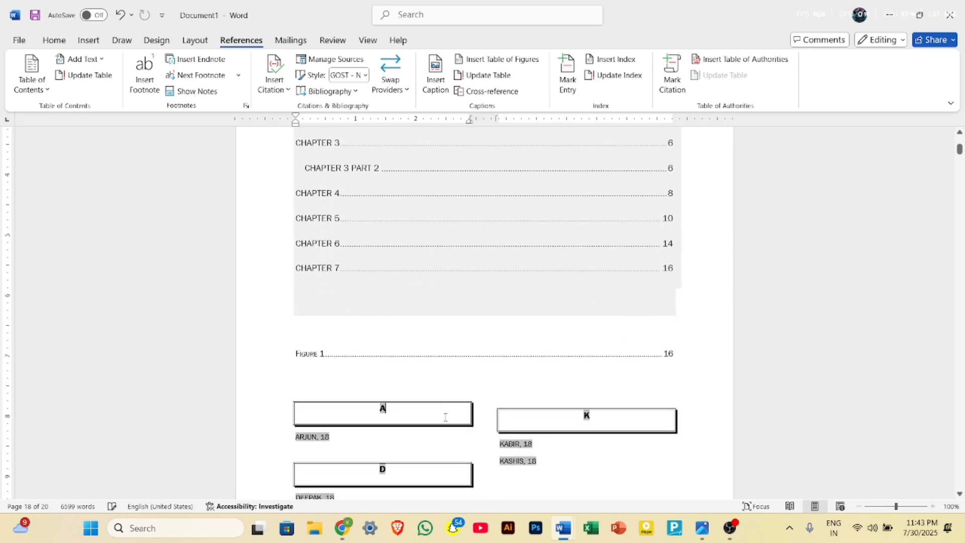
scroll(445, 417, "down", 4)
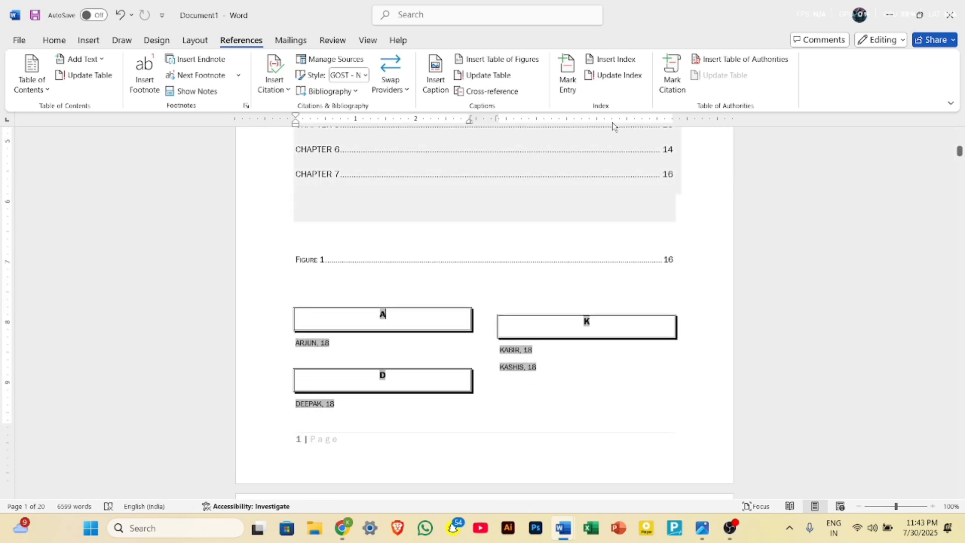
left_click(623, 78)
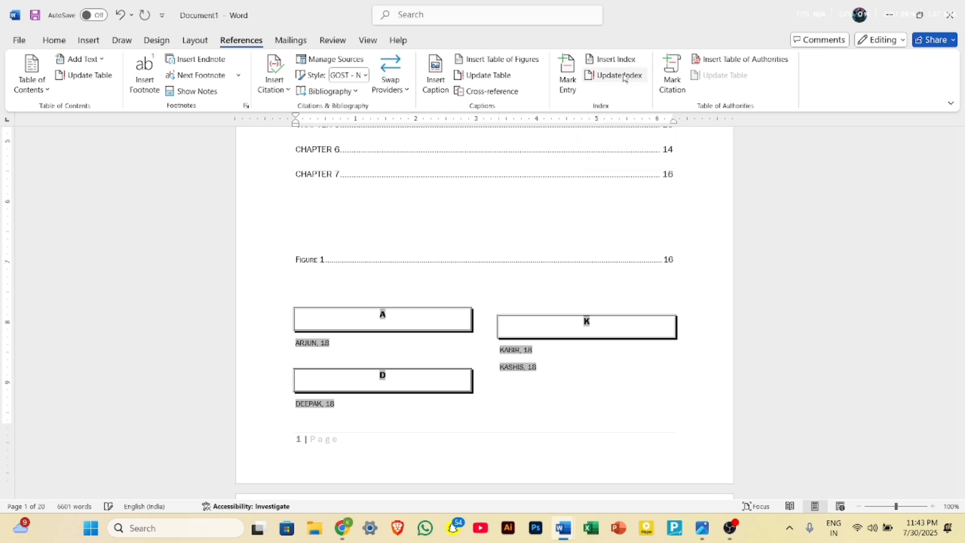
scroll(457, 394, "down", 3)
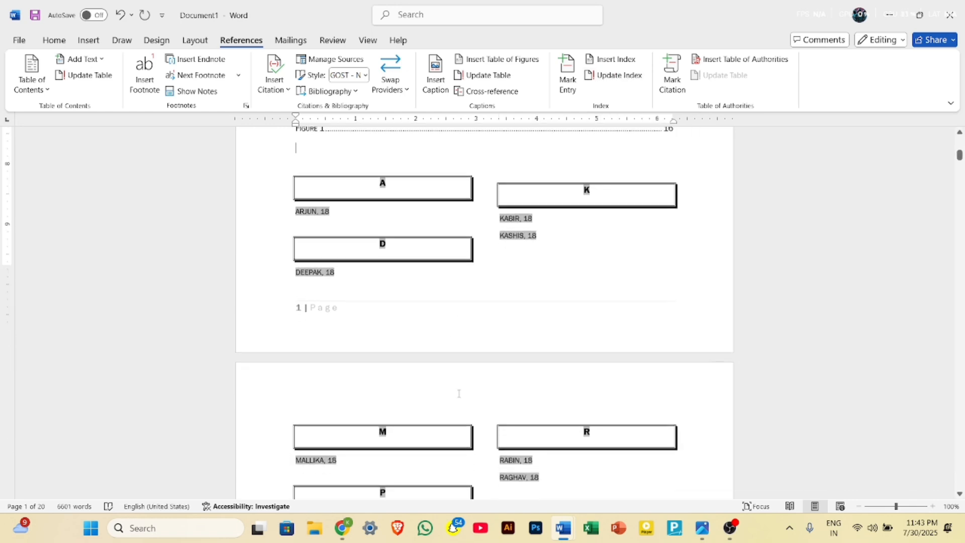
scroll(459, 393, "down", 2)
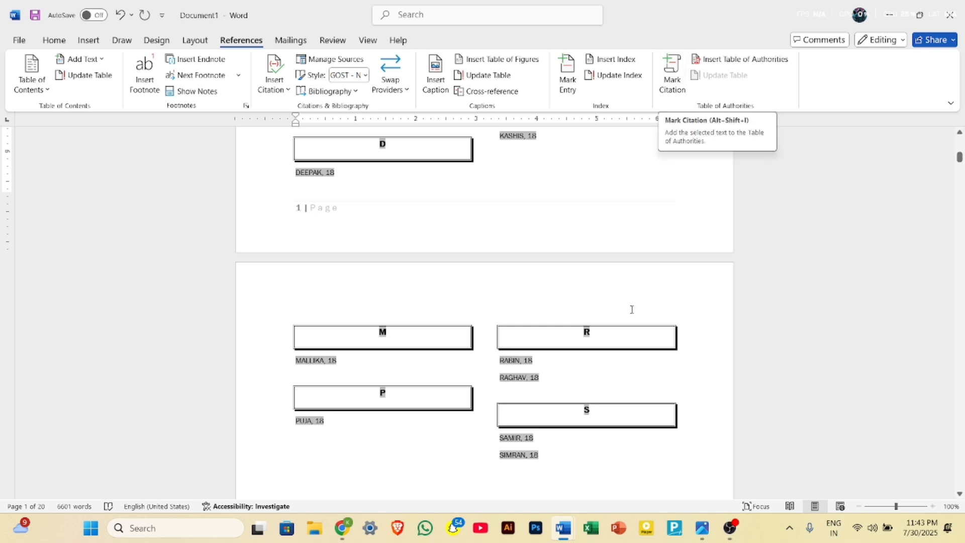
- Look through the Table of Authorities categories, including Other Authorities, Rules and Regulations, and close the dialog without inserting a table
scroll(631, 308, "down", 1)
scroll(631, 309, "up", 2)
scroll(631, 309, "up", 3)
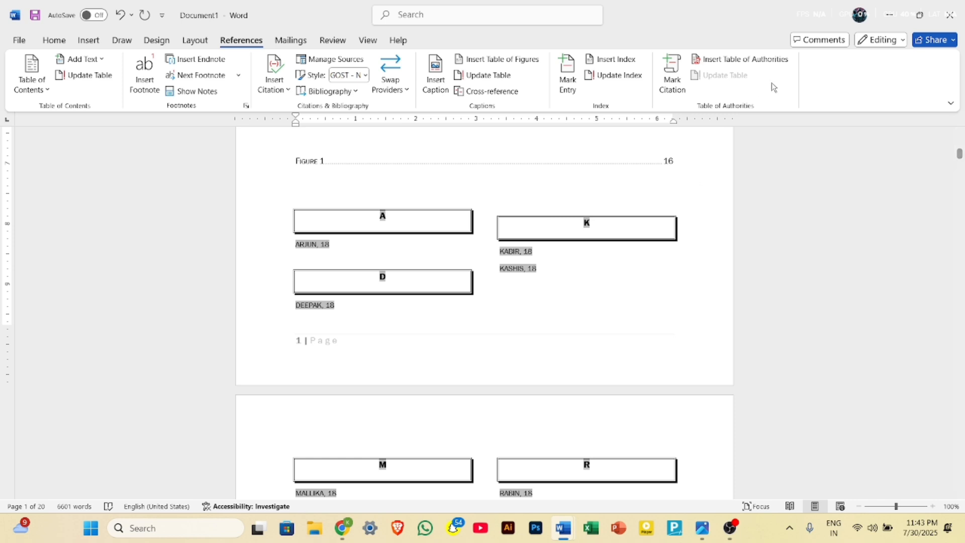
left_click(736, 61)
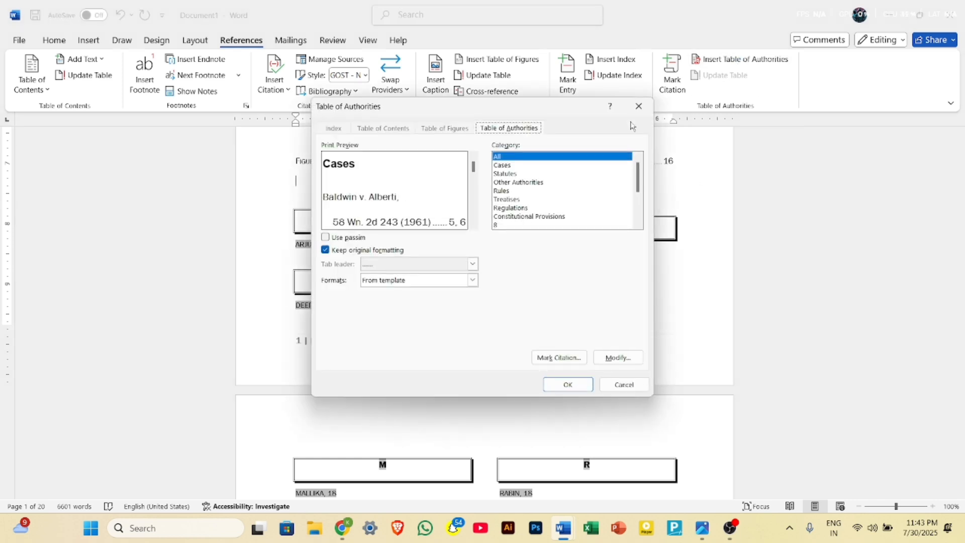
left_click(522, 167)
left_click(522, 183)
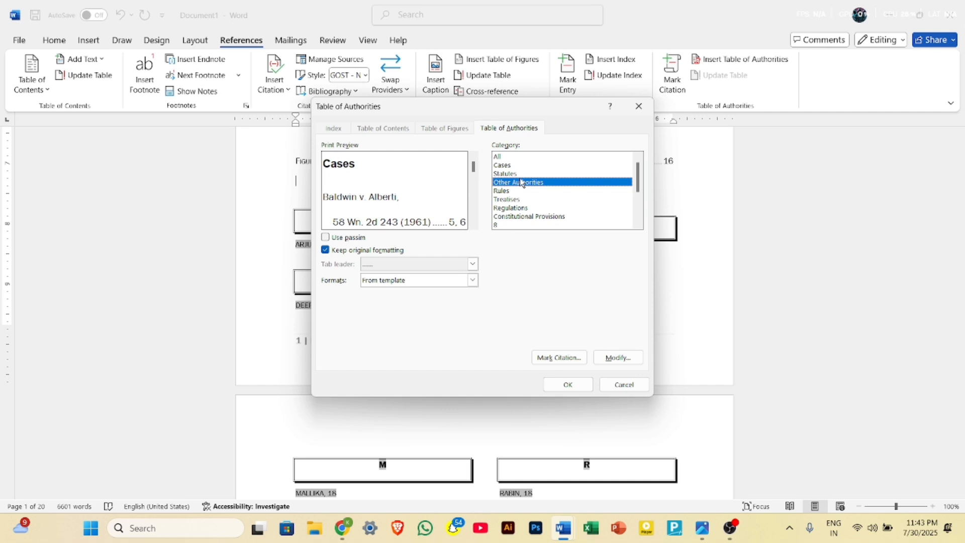
left_click(523, 192)
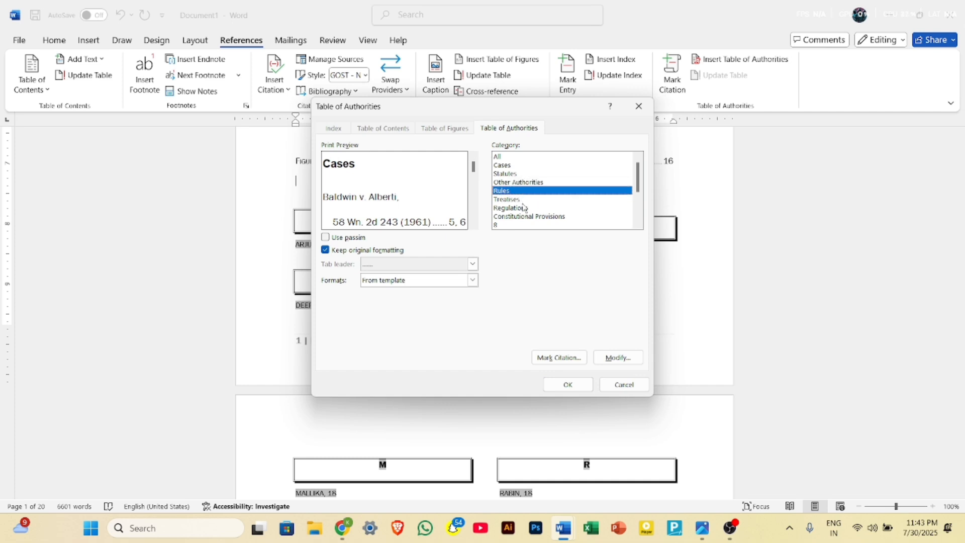
left_click(523, 208)
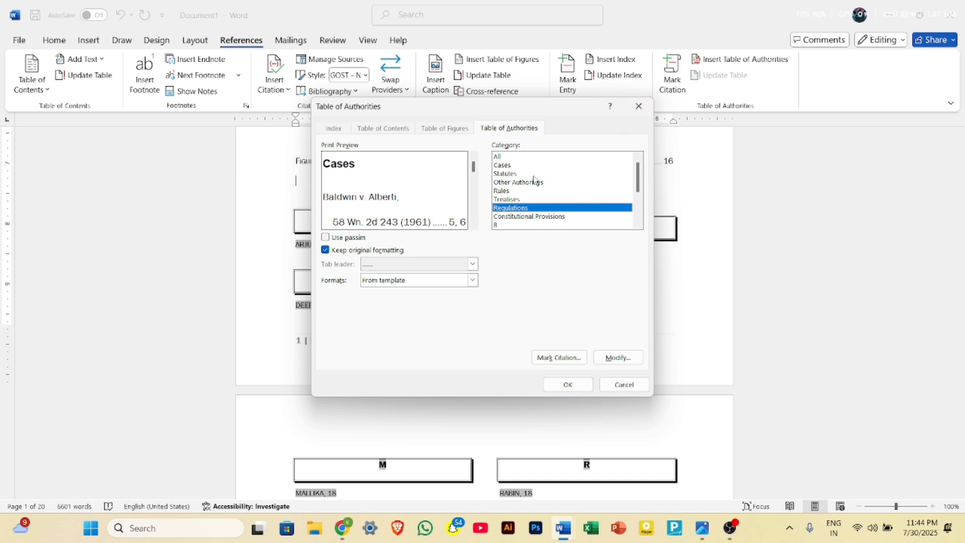
left_click(628, 108)
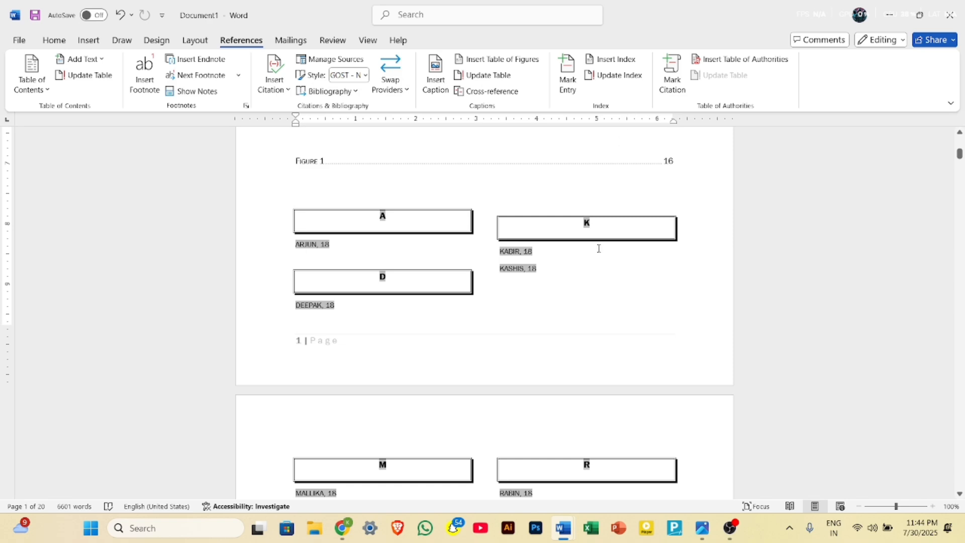
- Mark the CHAPTER 1 heading on page 3 as a citation in the Rules category
scroll(598, 248, "up", 15)
scroll(599, 249, "down", 6)
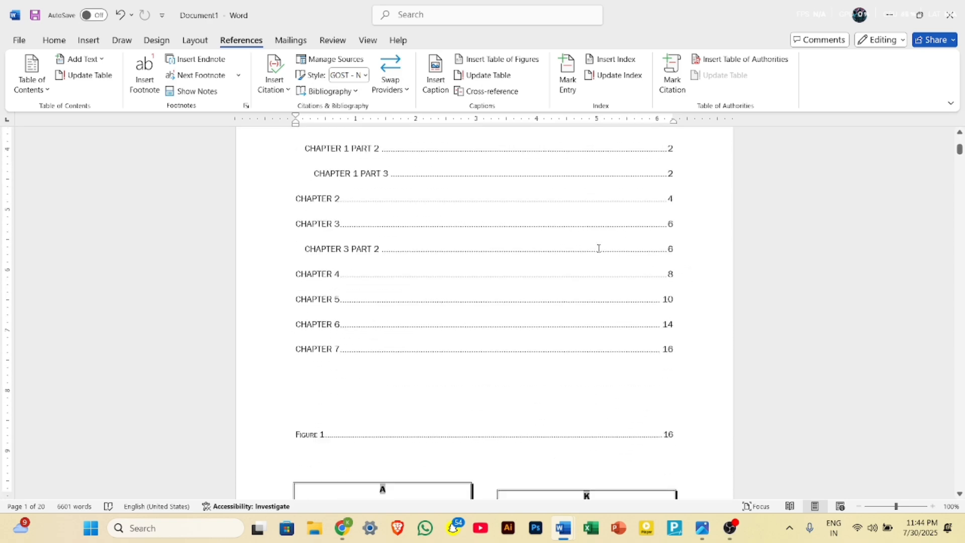
scroll(599, 248, "down", 15)
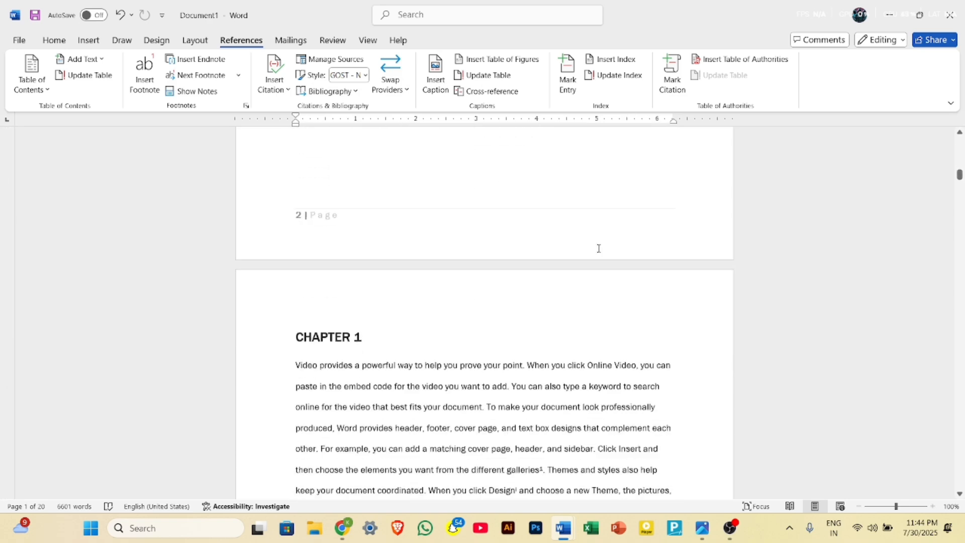
scroll(599, 248, "down", 3)
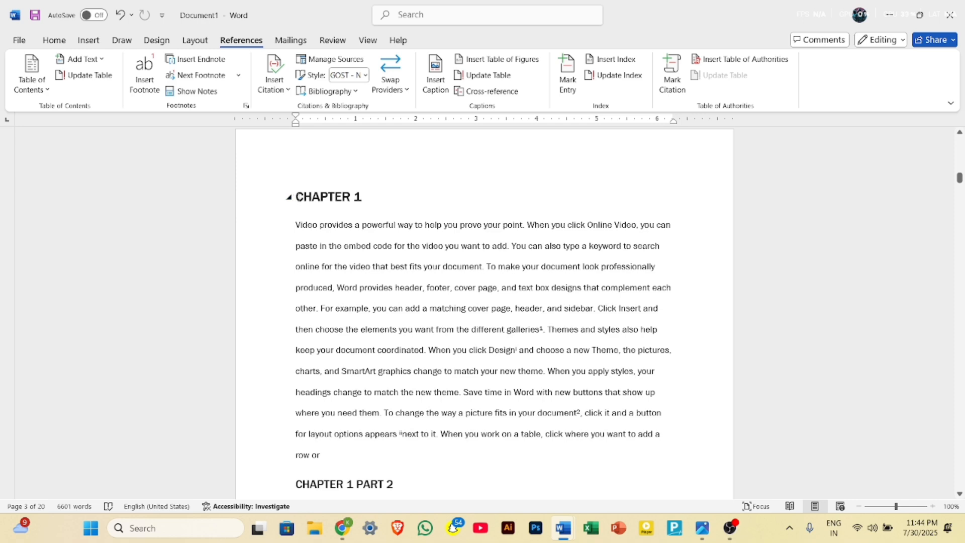
left_click_drag(295, 196, 371, 198)
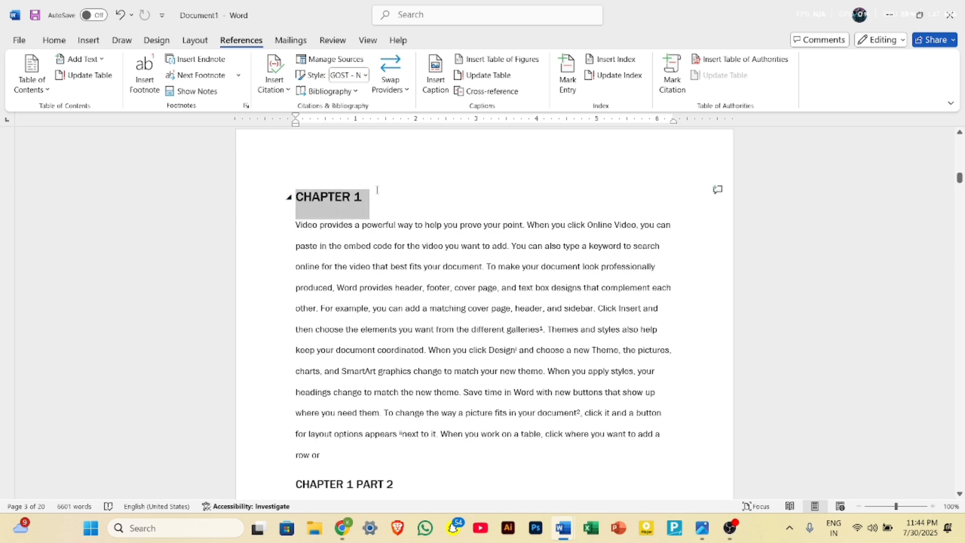
left_click(672, 82)
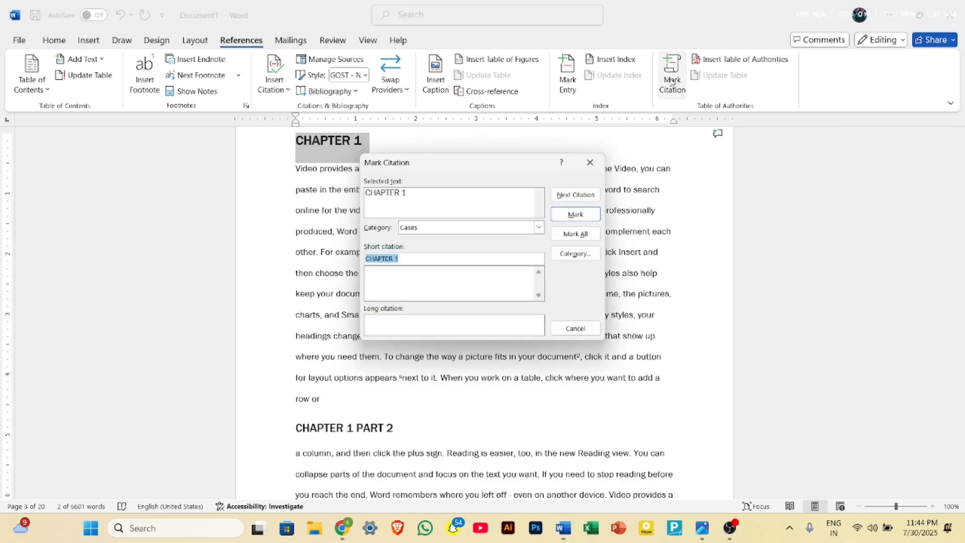
left_click(539, 229)
left_click(491, 267)
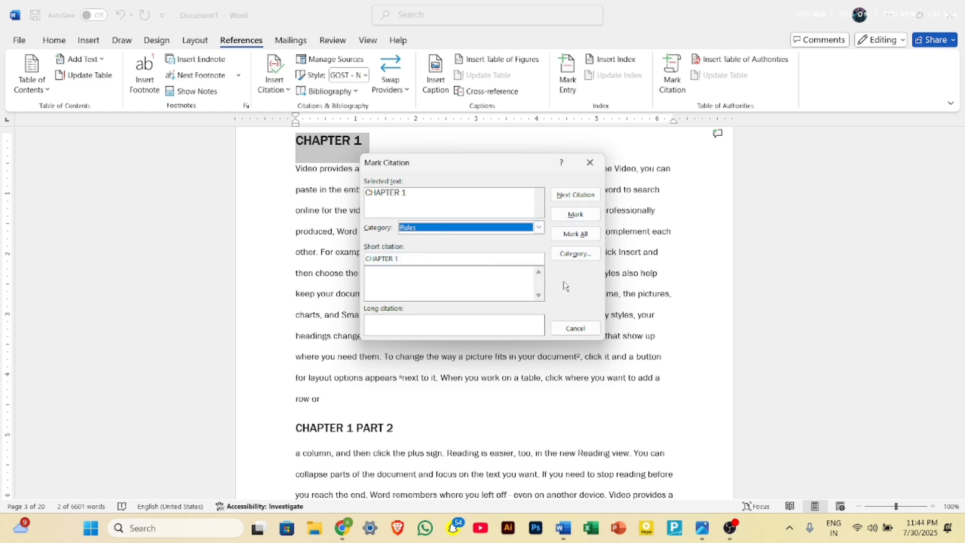
left_click(574, 214)
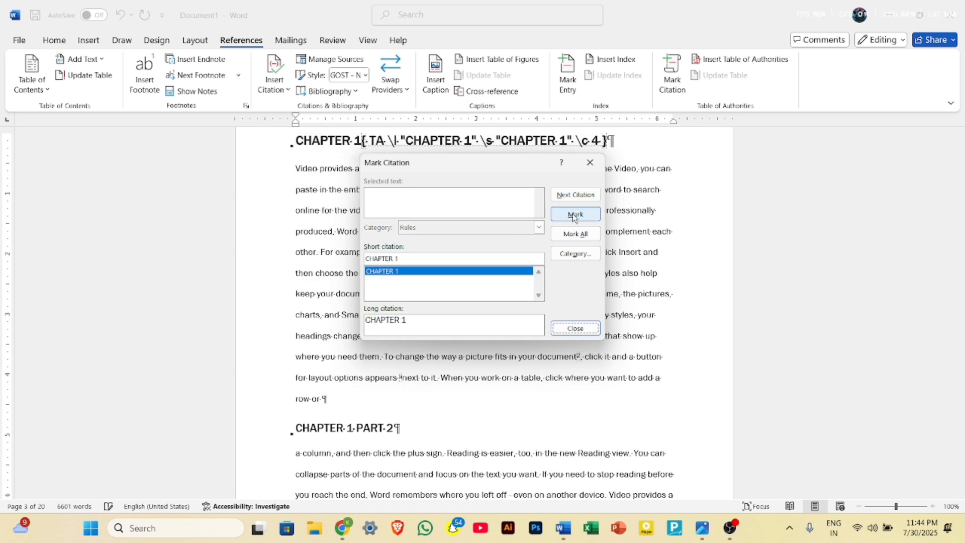
- Mark the CHAPTER 1 PART 2 heading on page 3 as a citation in the Rules category
left_click(591, 166)
scroll(463, 346, "down", 1)
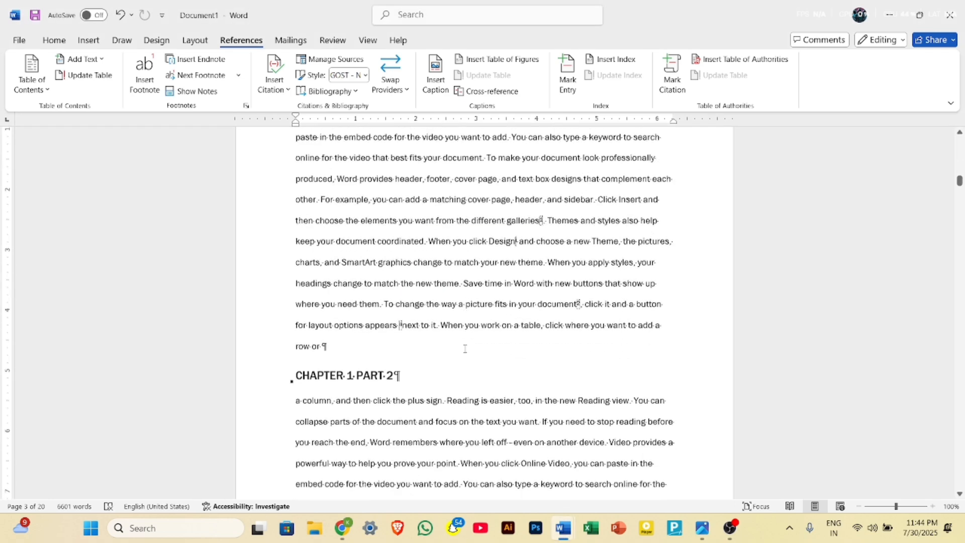
left_click_drag(295, 364, 390, 365)
left_click(302, 367)
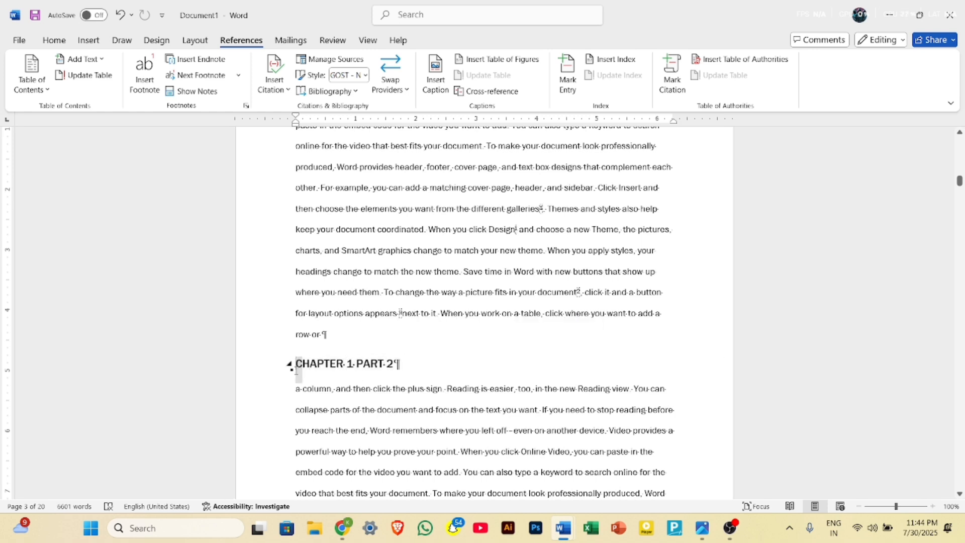
left_click_drag(294, 366, 422, 376)
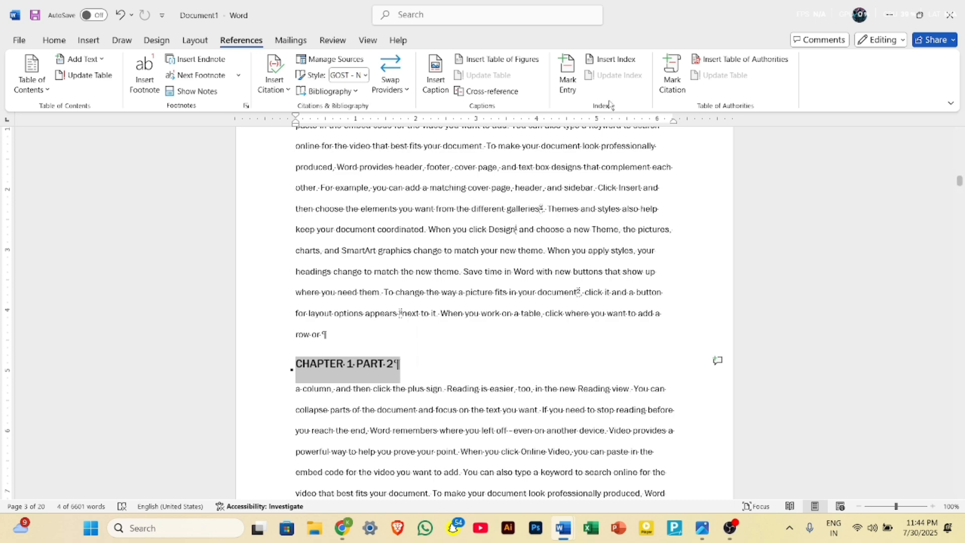
left_click(573, 83)
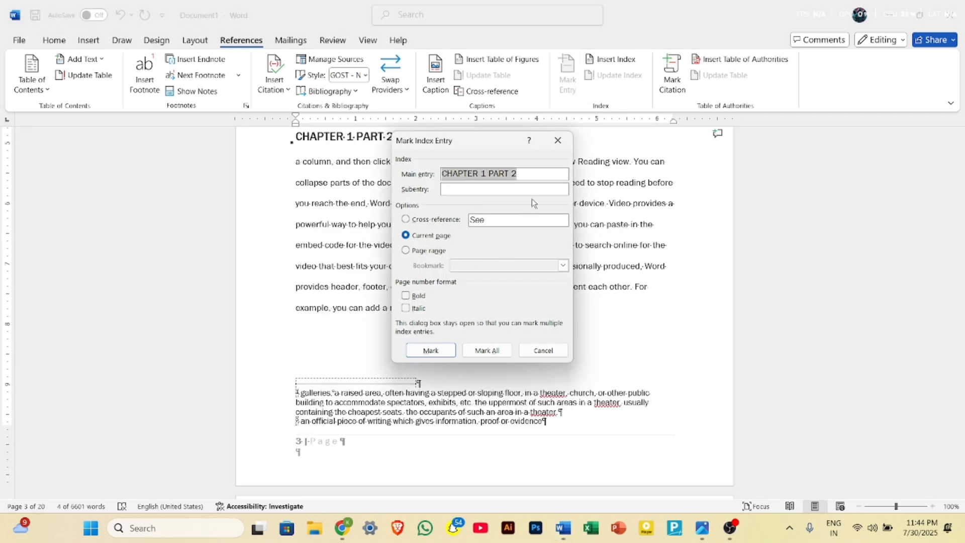
left_click(558, 141)
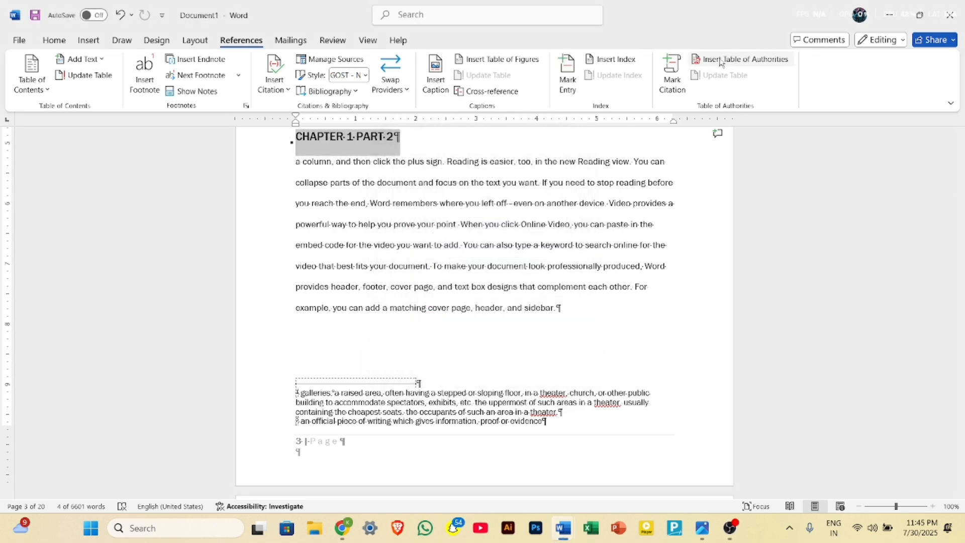
left_click(672, 76)
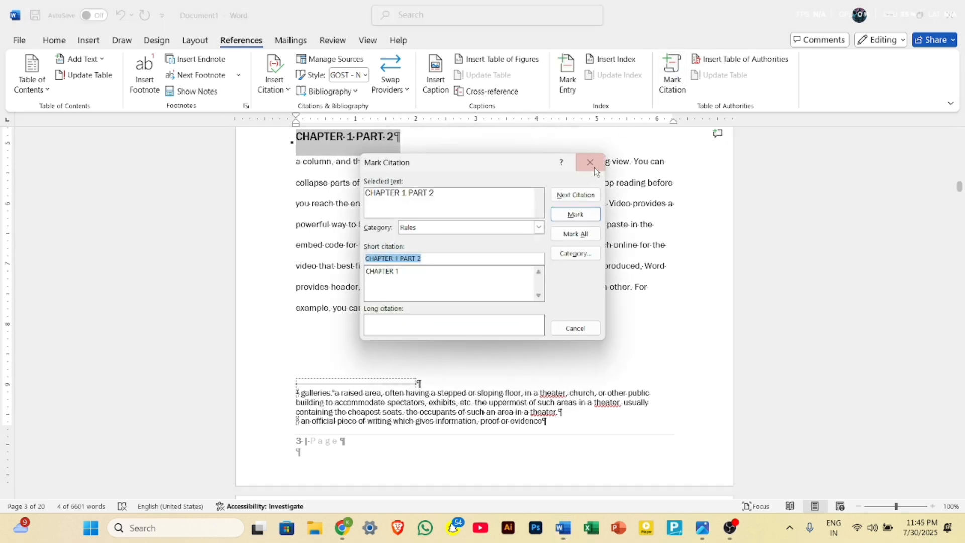
left_click(538, 227)
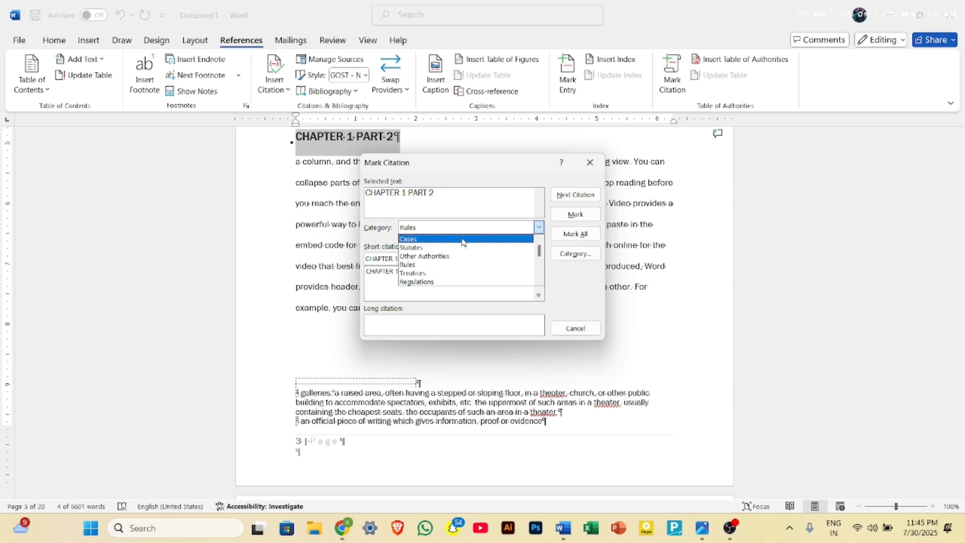
left_click(574, 215)
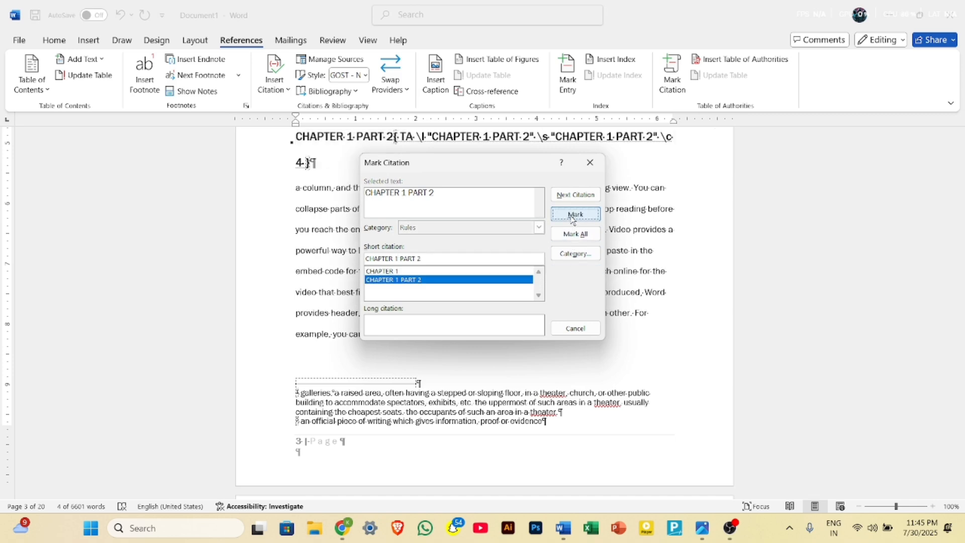
left_click(595, 165)
- Mark the CHAPTER 1 PART 3 heading on page 4 as a citation in the Rules category
scroll(445, 300, "down", 4)
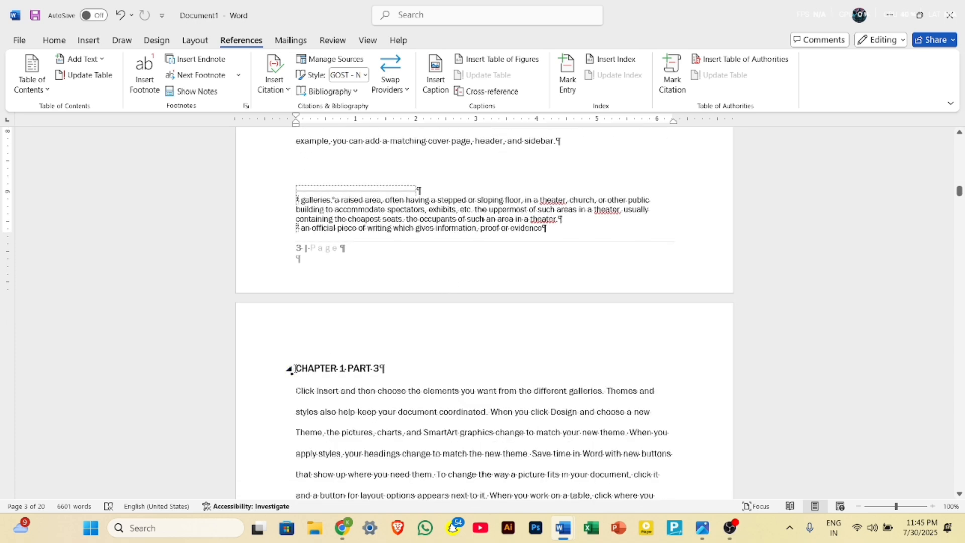
left_click_drag(297, 367, 412, 362)
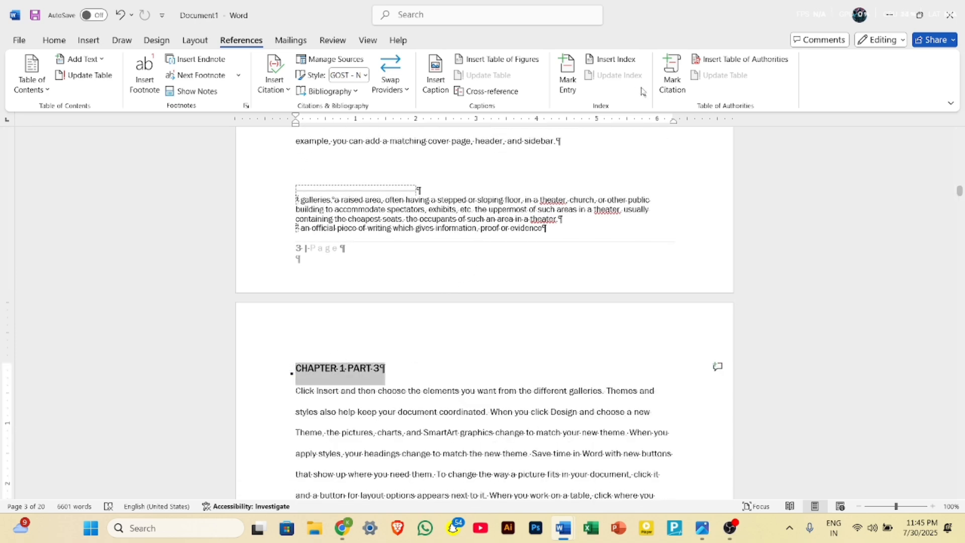
left_click(672, 83)
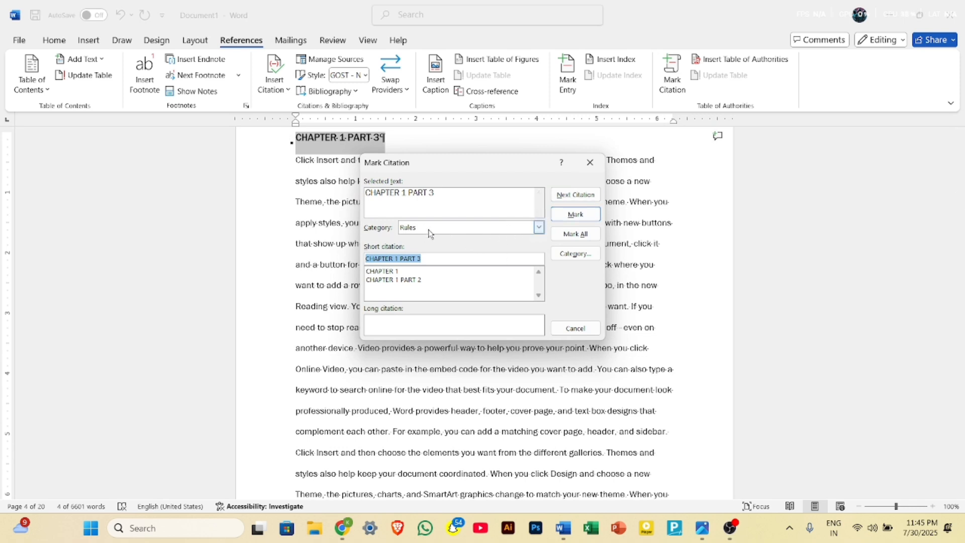
left_click(575, 215)
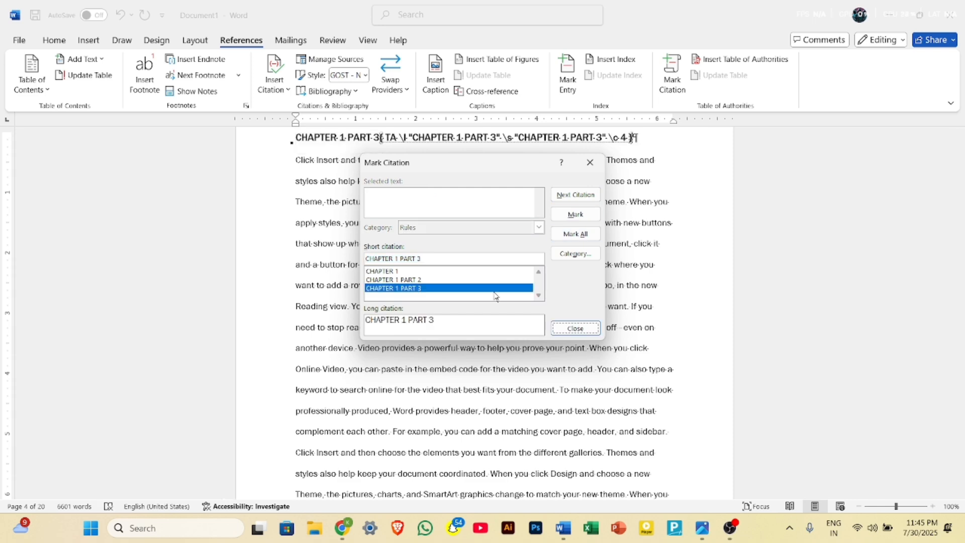
left_click(591, 165)
- Mark the CHAPTER 2 heading on page 5 as a citation in the Cases category
scroll(515, 353, "down", 15)
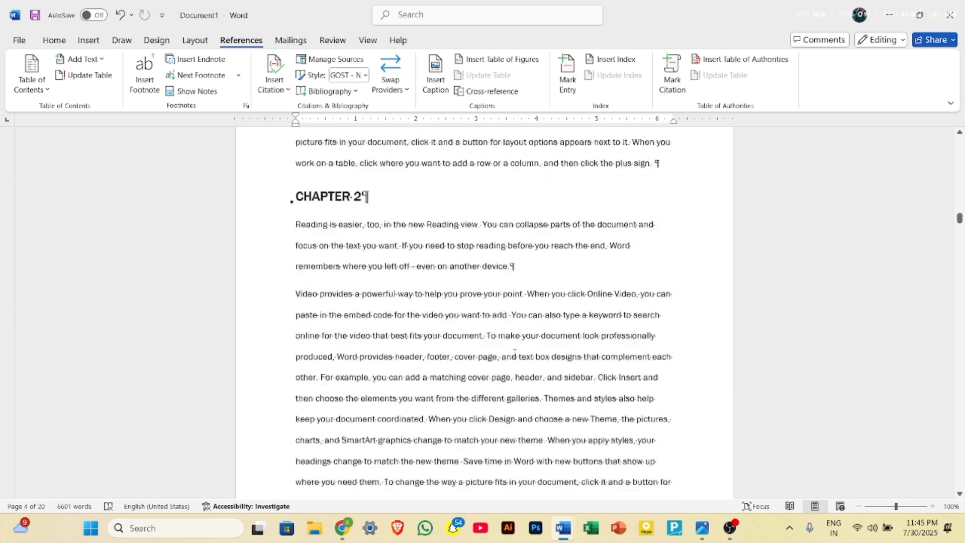
scroll(513, 353, "up", 2)
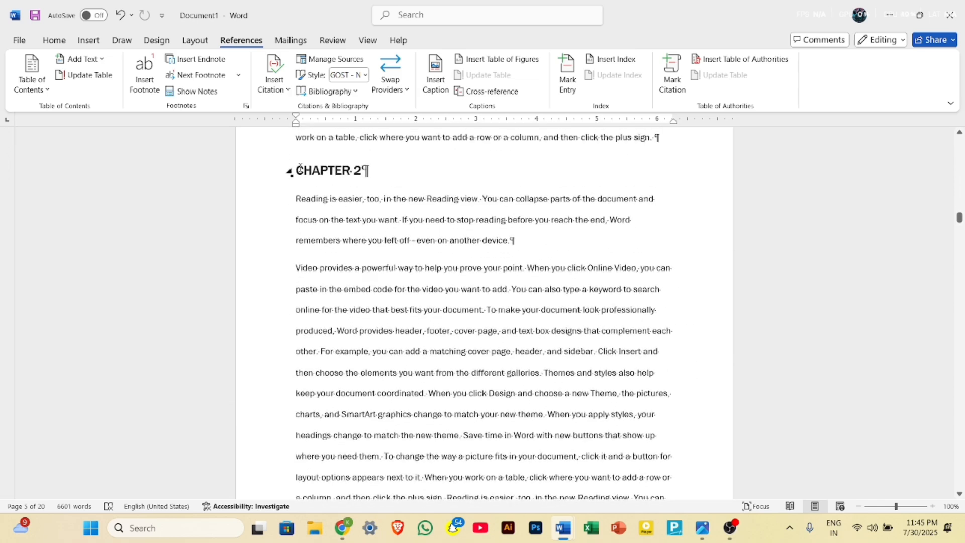
triple_click(339, 170)
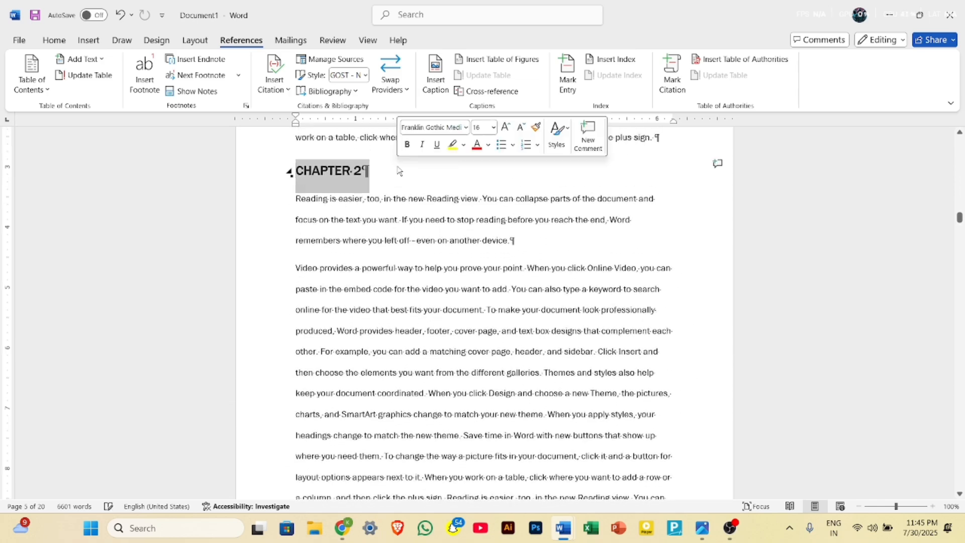
left_click(672, 76)
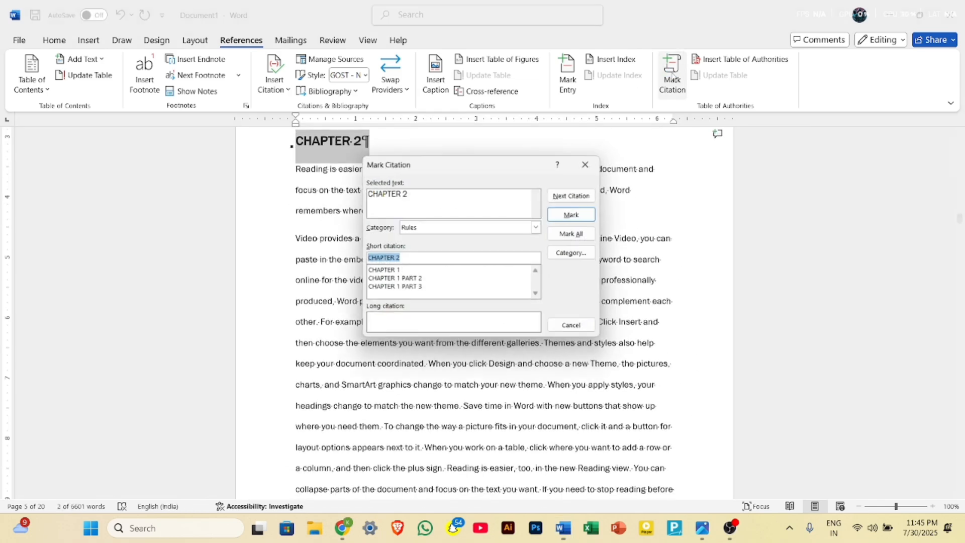
left_click(540, 228)
left_click(486, 239)
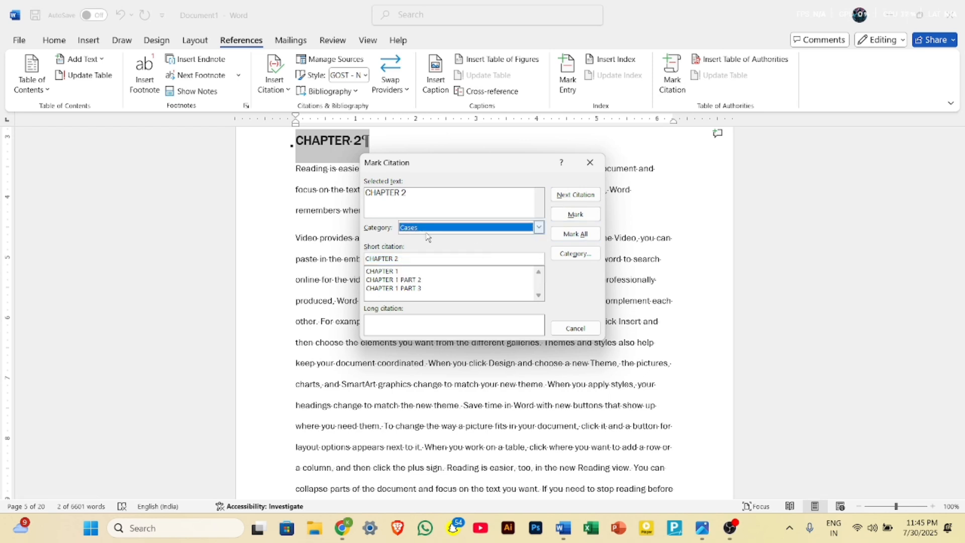
left_click(585, 214)
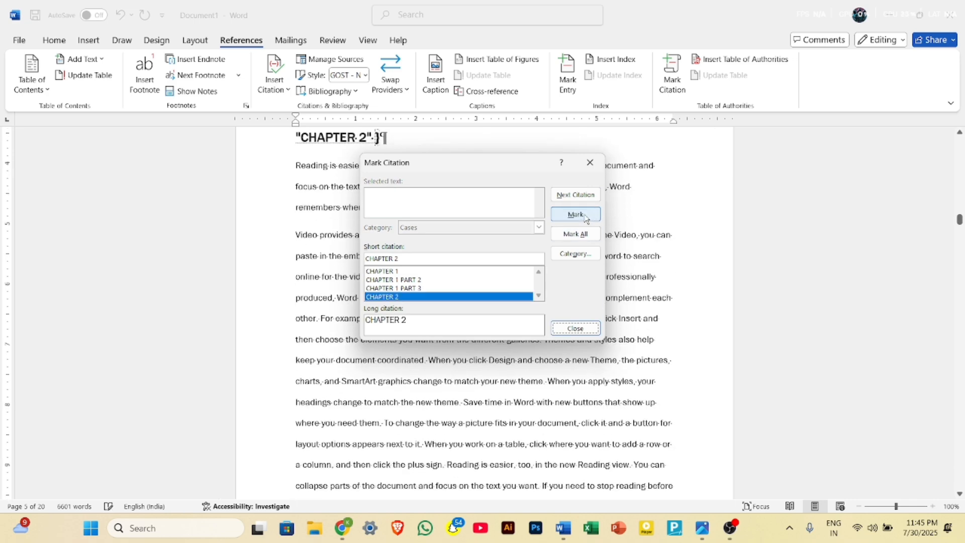
left_click(590, 162)
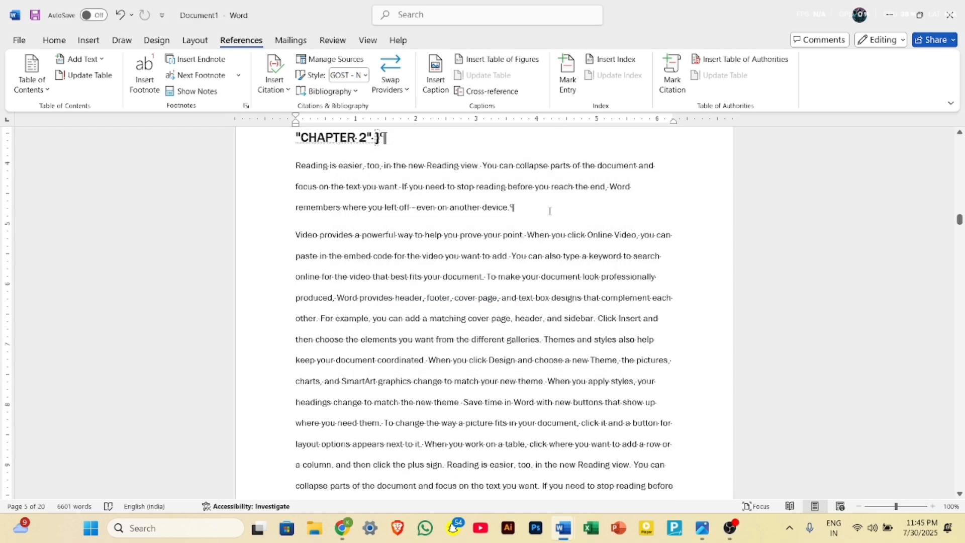
- Hide the formatting marks and citation field codes around the CHAPTER 2 heading
scroll(549, 211, "up", 7)
scroll(480, 263, "down", 2)
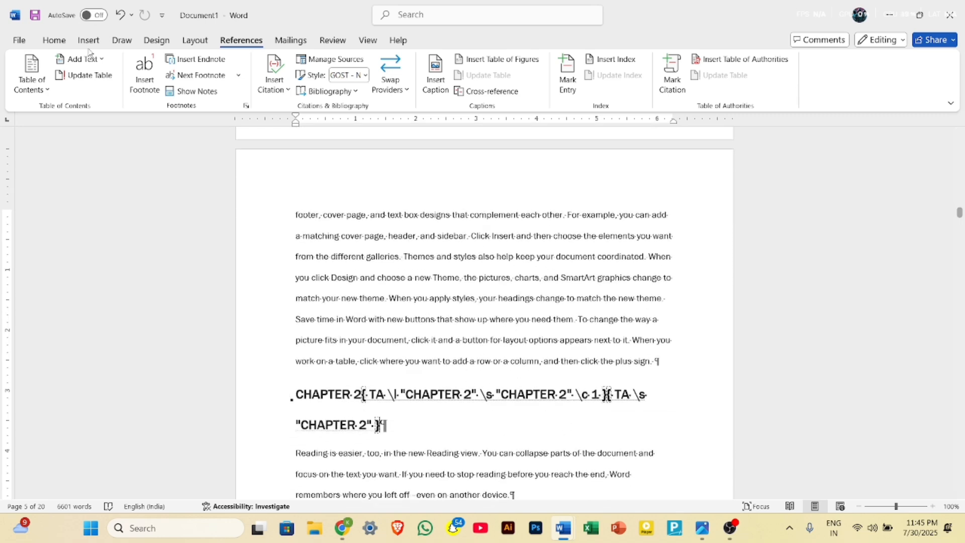
left_click(56, 41)
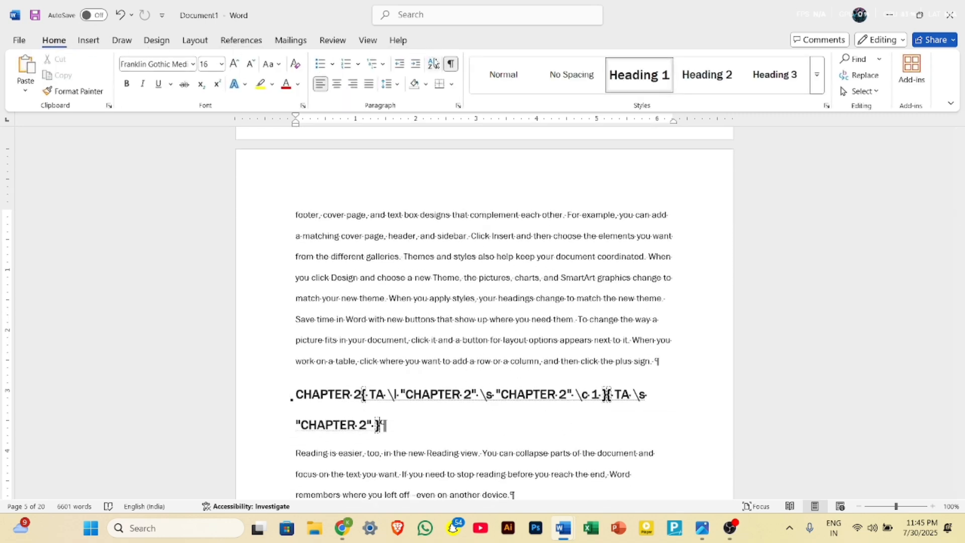
left_click(450, 63)
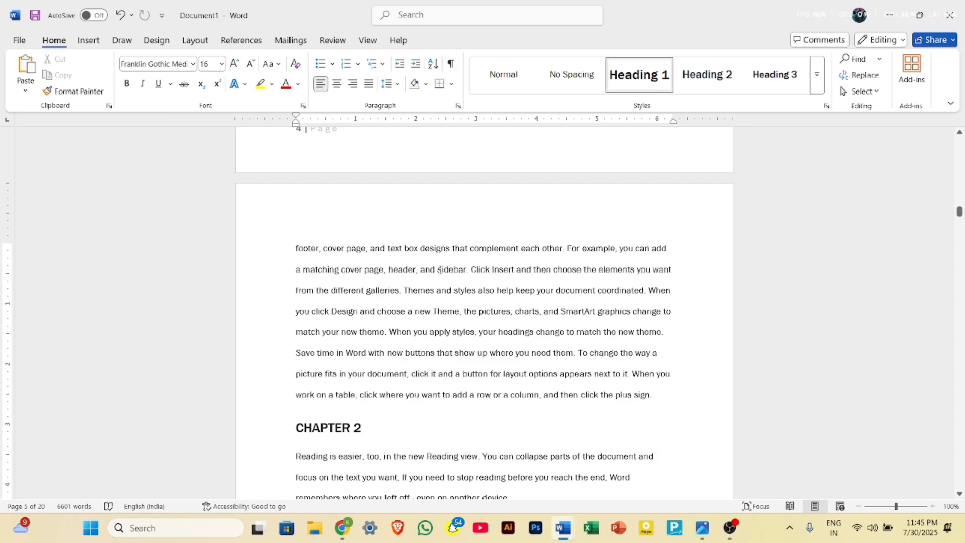
- Insert a table of authorities for the Rules category below the index on page 2
scroll(439, 270, "up", 20)
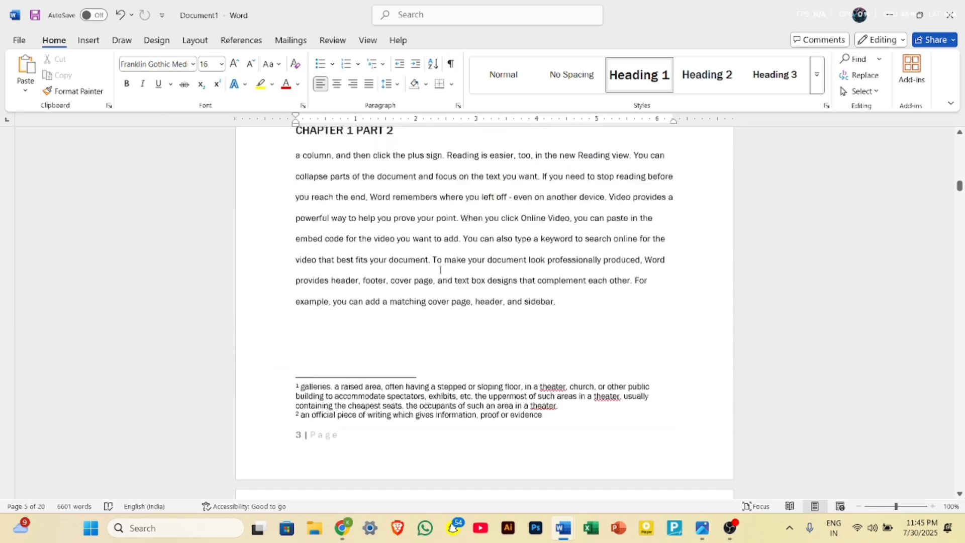
scroll(439, 270, "up", 15)
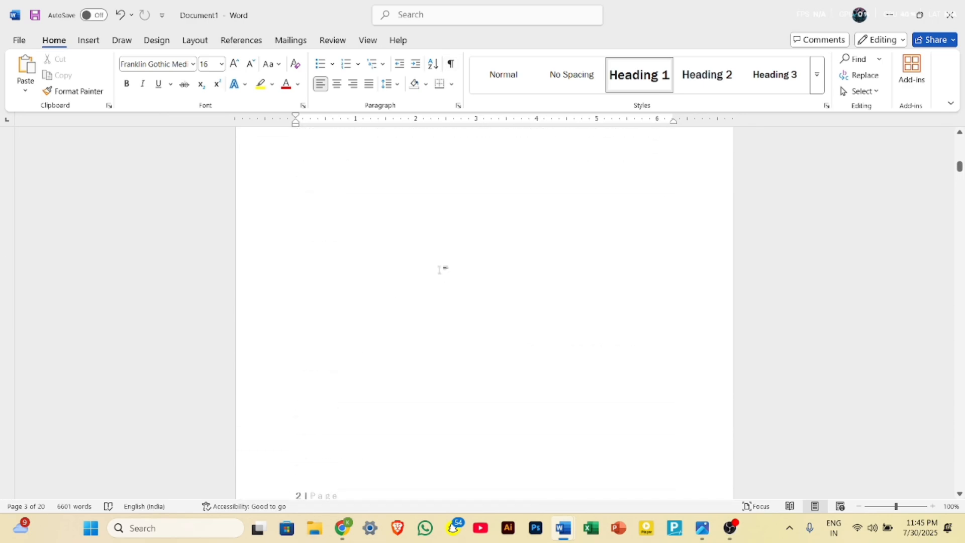
scroll(440, 270, "up", 10)
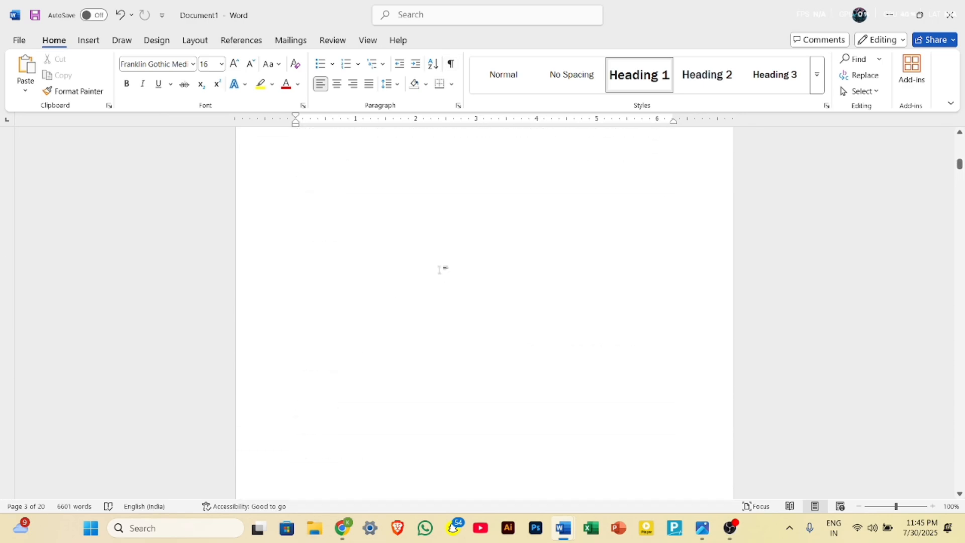
left_click(292, 250)
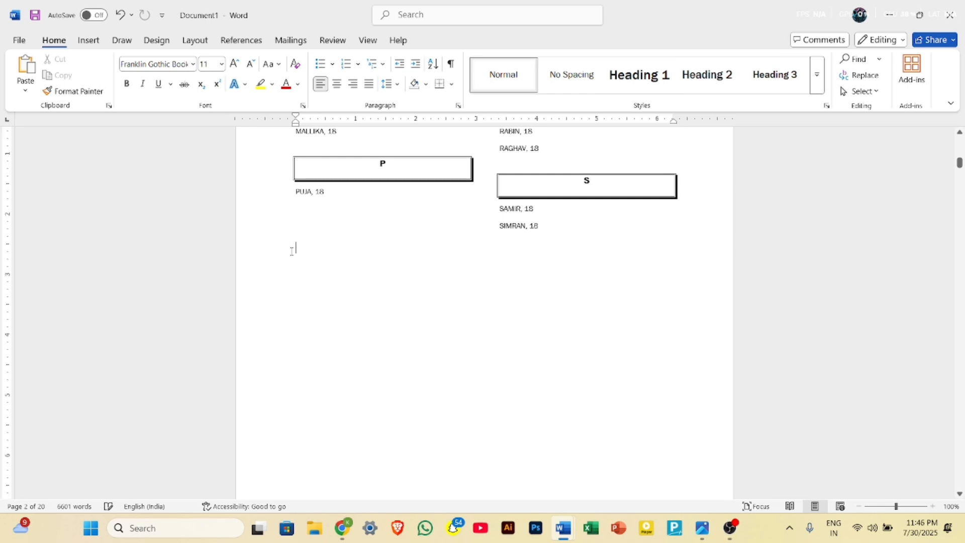
left_click(254, 41)
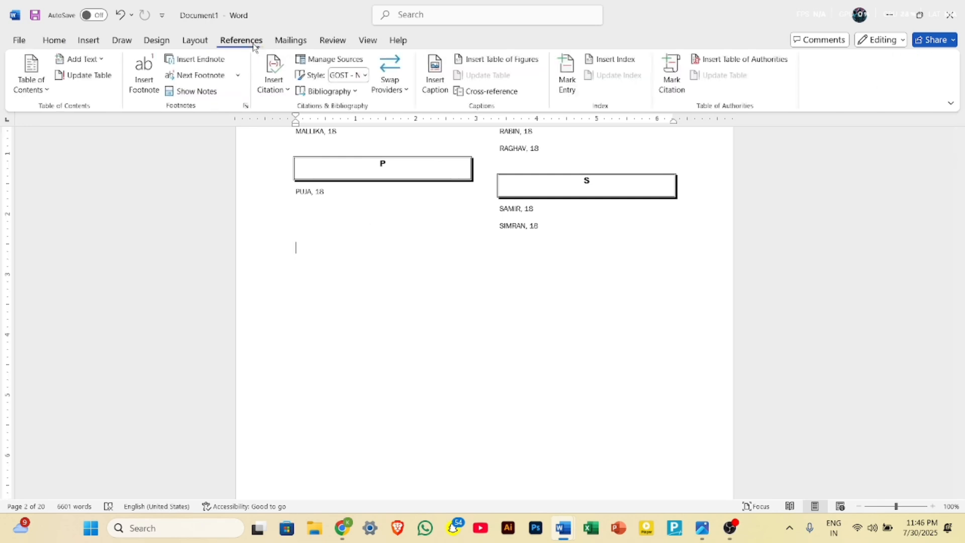
left_click(704, 60)
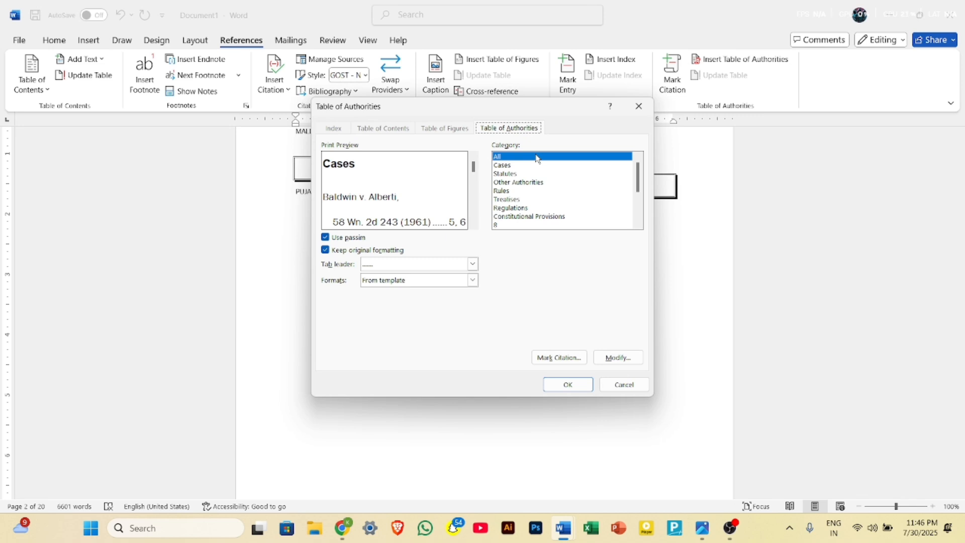
left_click(504, 192)
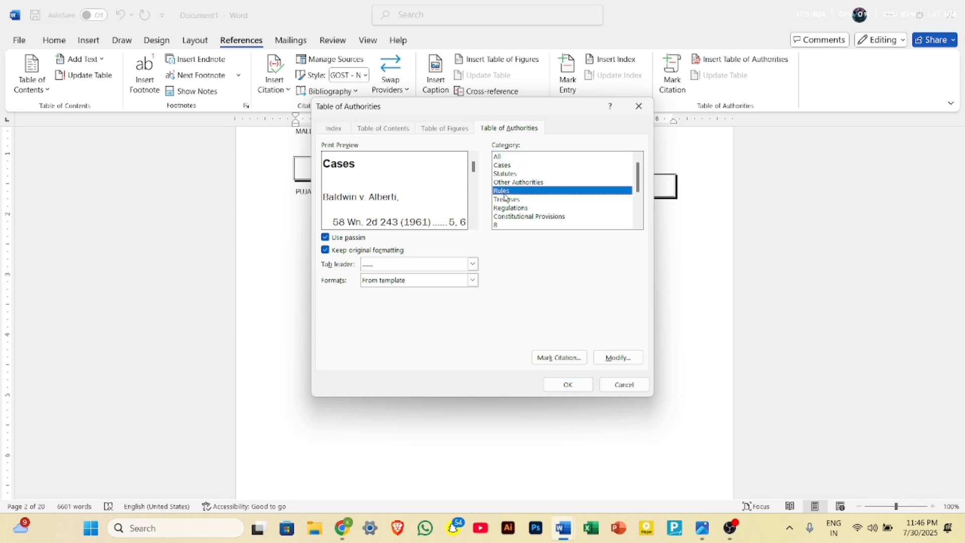
left_click(565, 385)
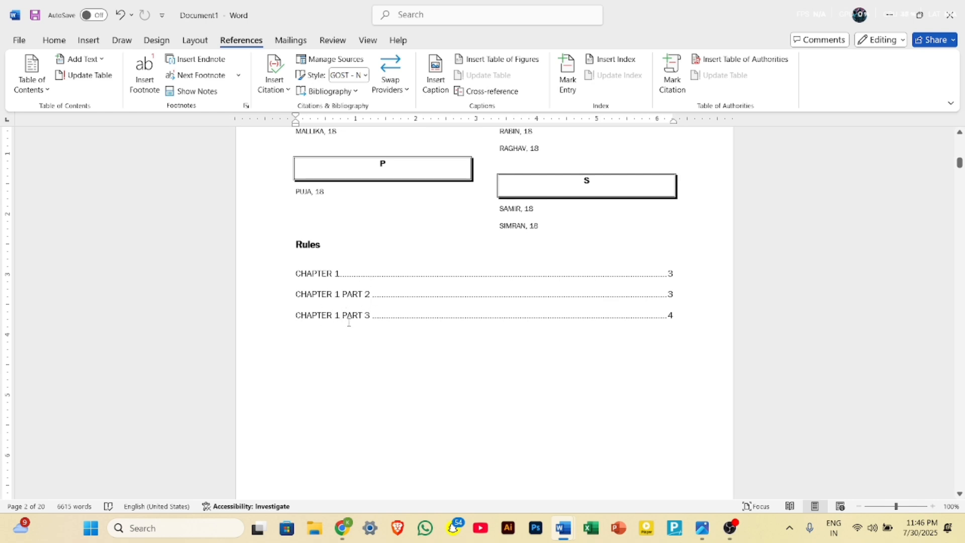
- Insert a table of authorities for the Cases category directly below the Rules table on page 2
left_click(337, 277)
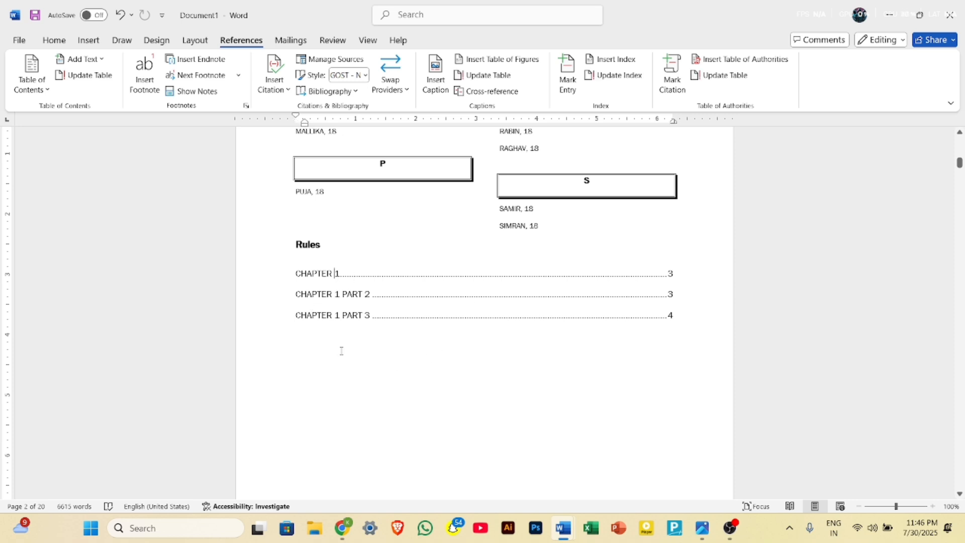
left_click(304, 342)
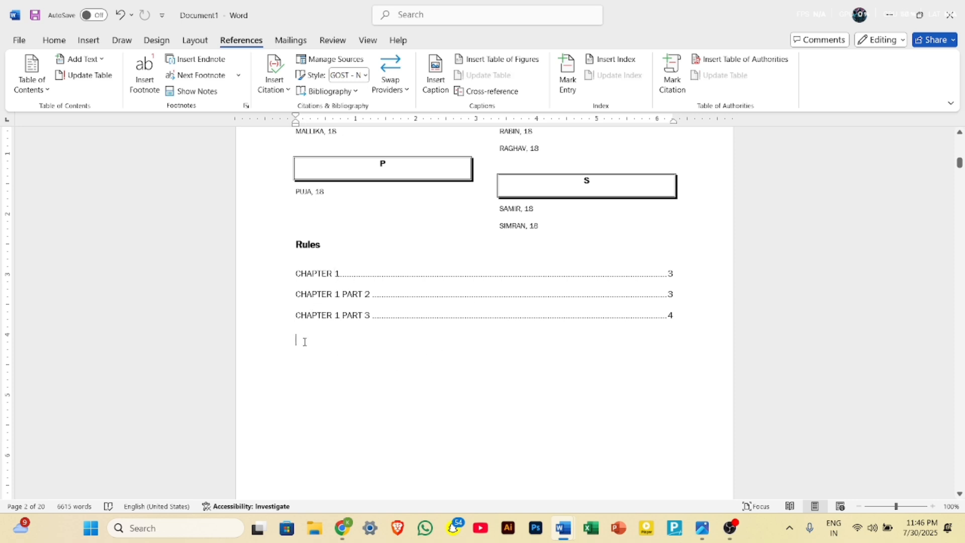
left_click(726, 60)
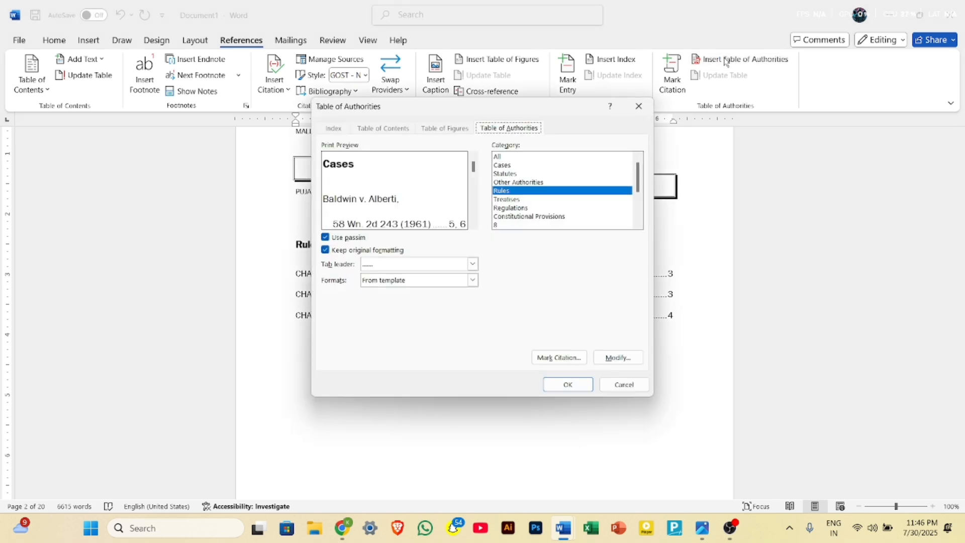
left_click(521, 165)
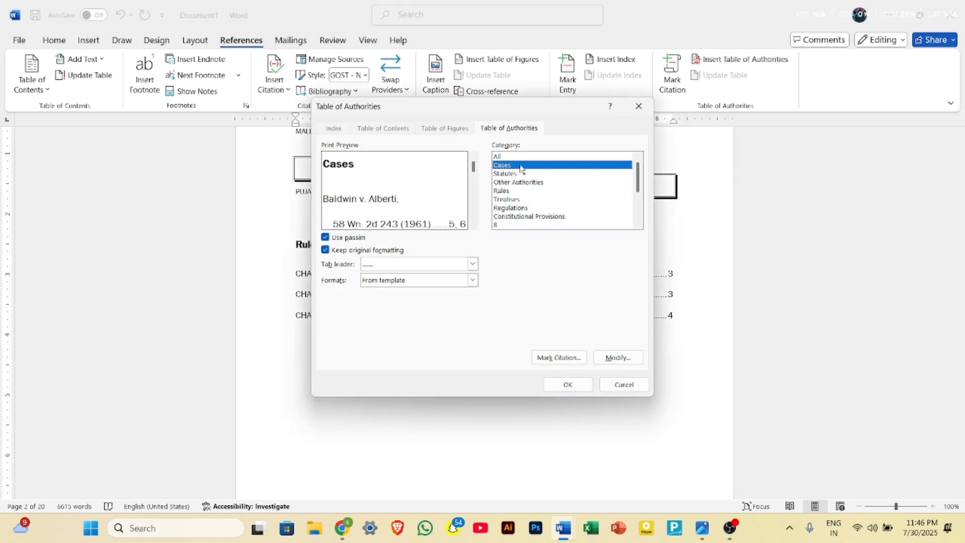
left_click(567, 387)
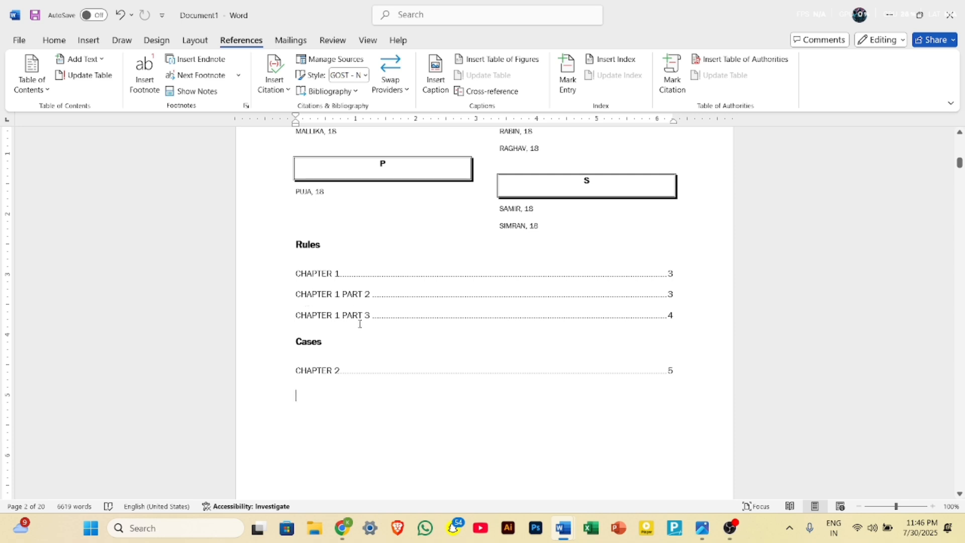
- Try to replace the Cases table of authorities on page 2 with one covering all categories
scroll(359, 368, "down", 1)
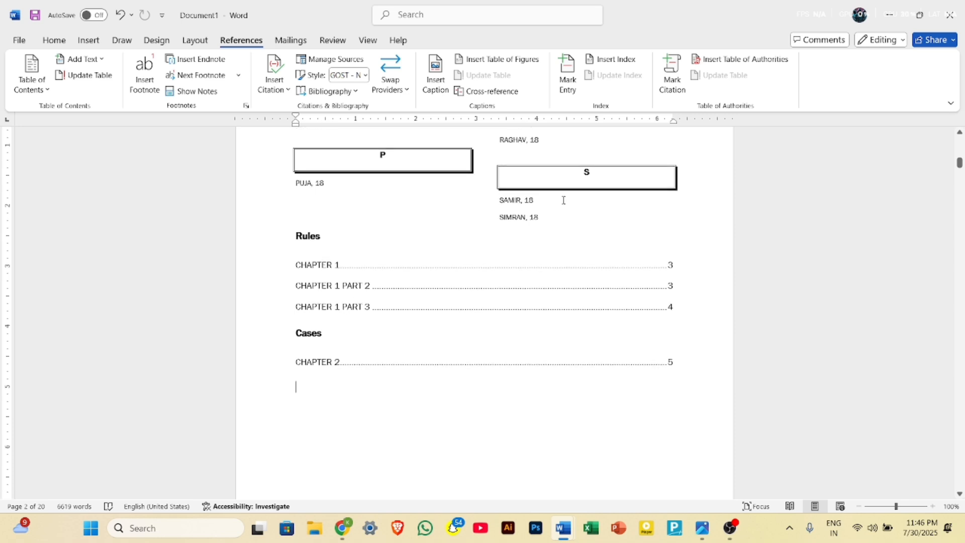
left_click(759, 59)
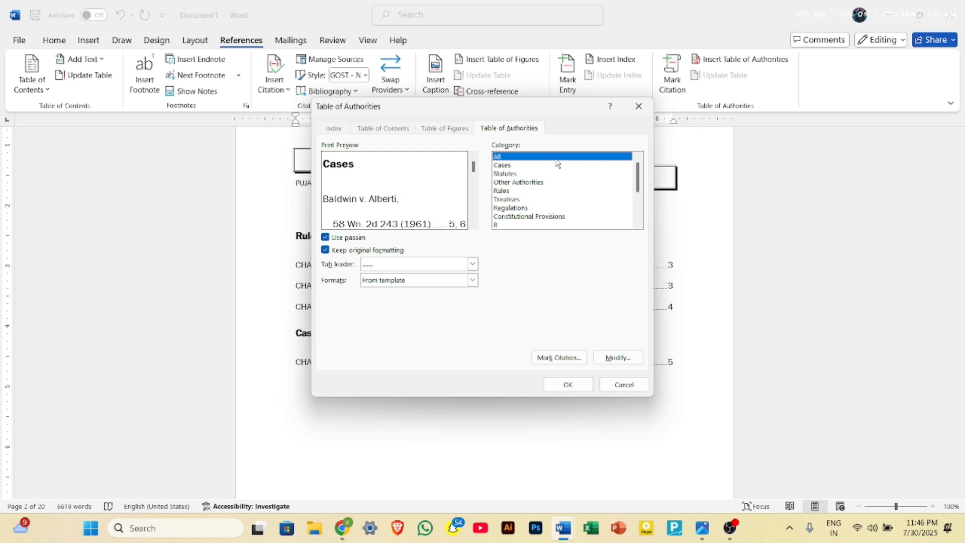
left_click(569, 387)
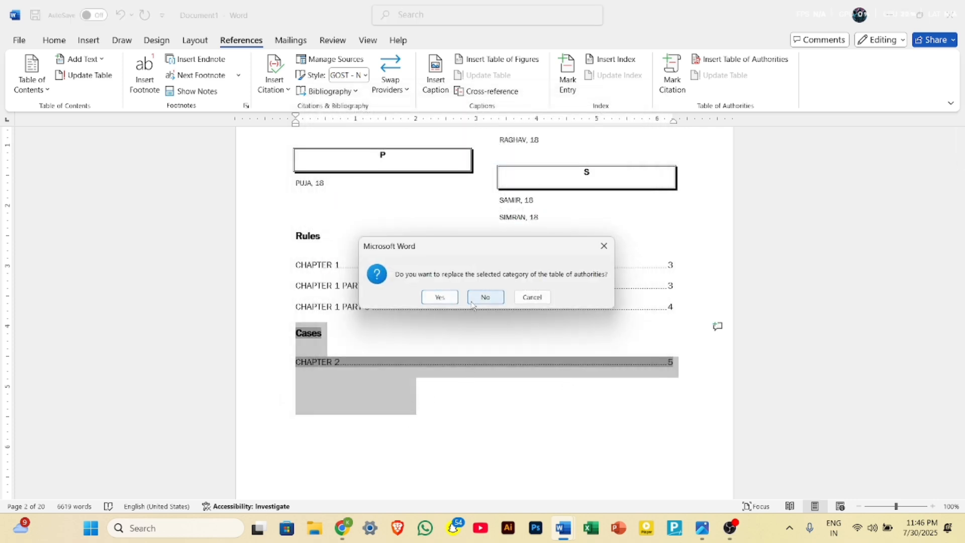
left_click(441, 297)
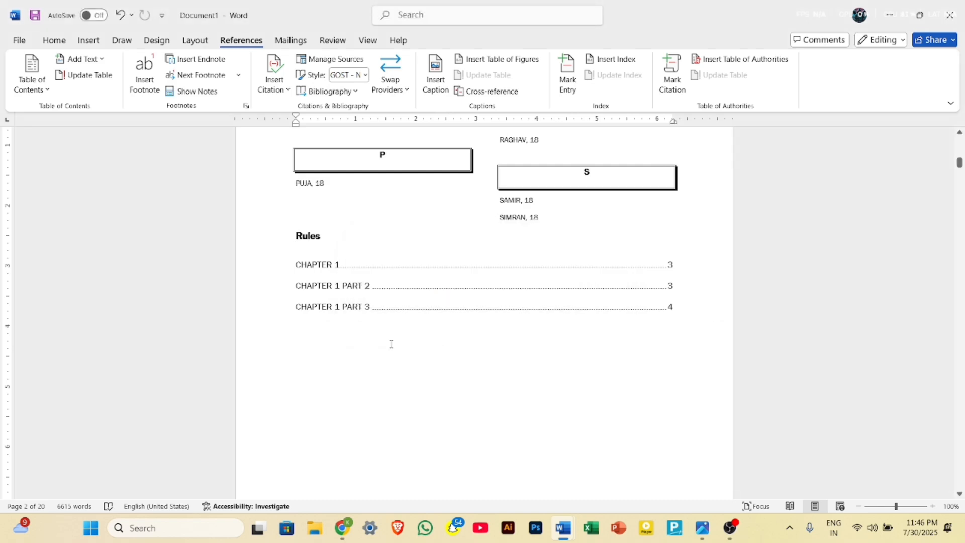
- Undo the separate Rules and Cases tables and insert one table of authorities for all categories below the index on page 2
scroll(335, 311, "down", 15)
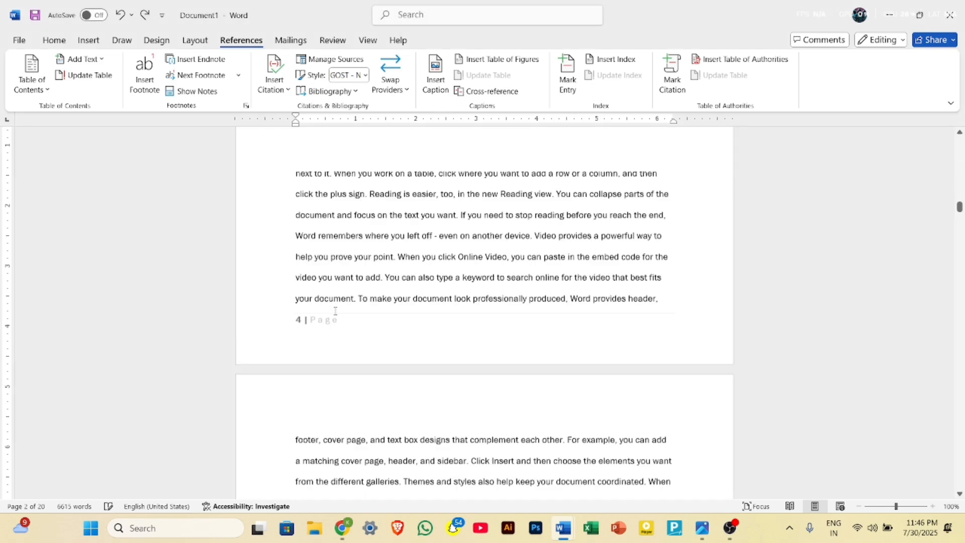
scroll(335, 310, "down", 3)
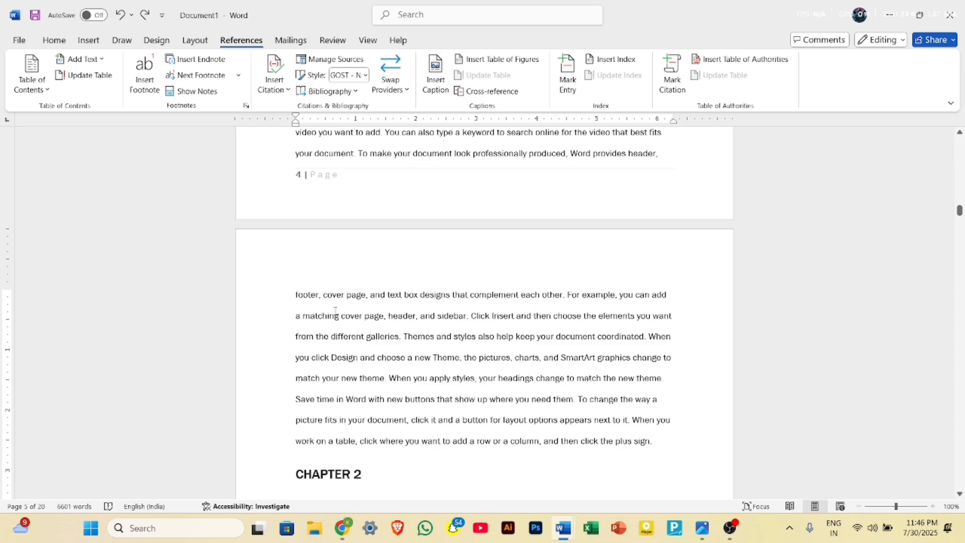
scroll(335, 310, "up", 20)
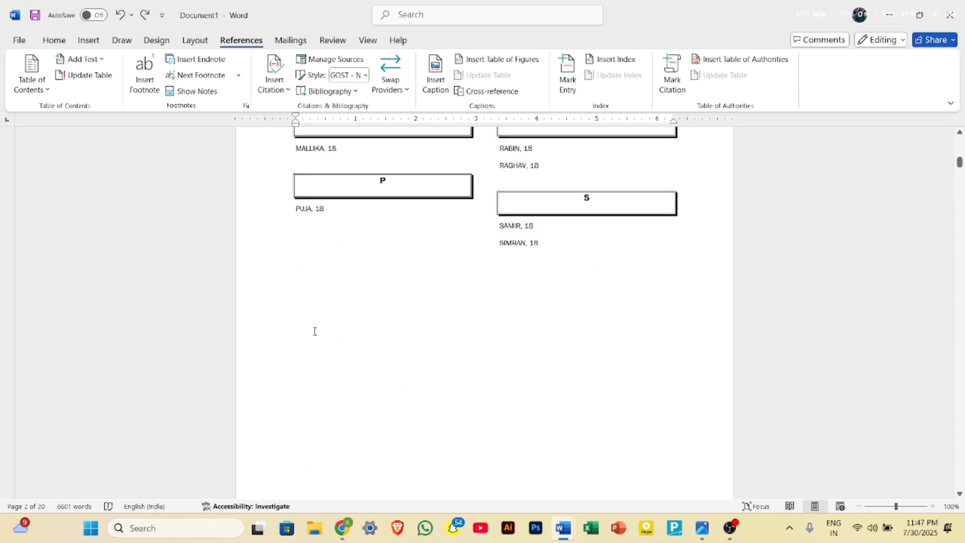
left_click(306, 310)
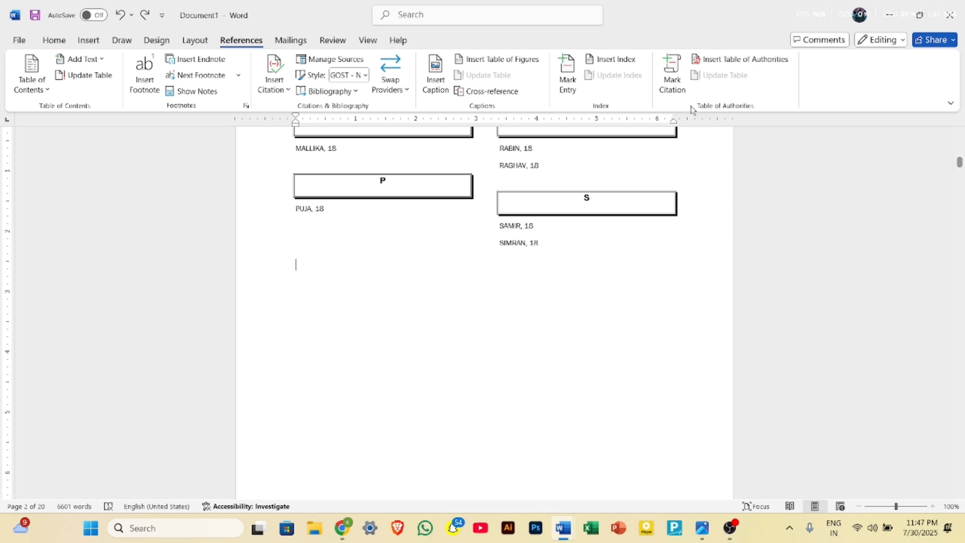
left_click(729, 58)
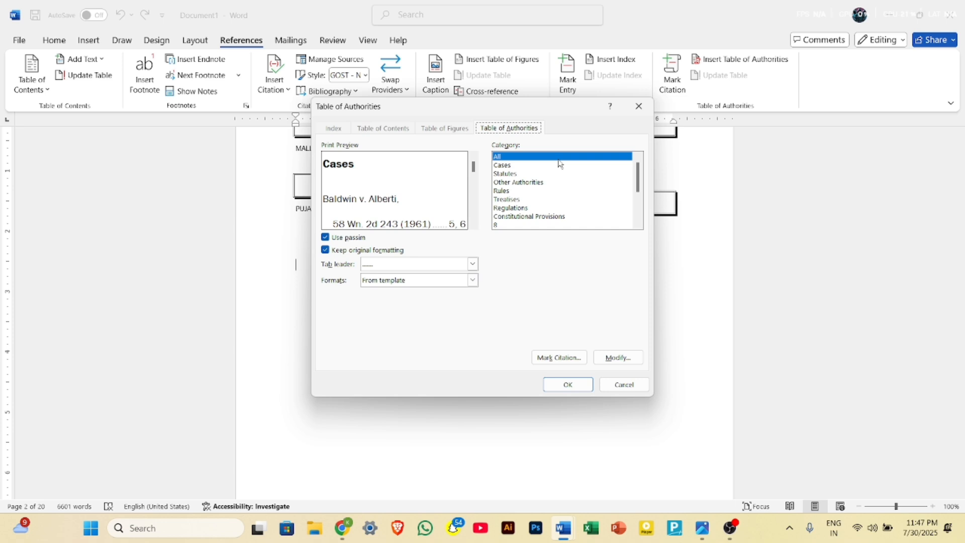
left_click(568, 384)
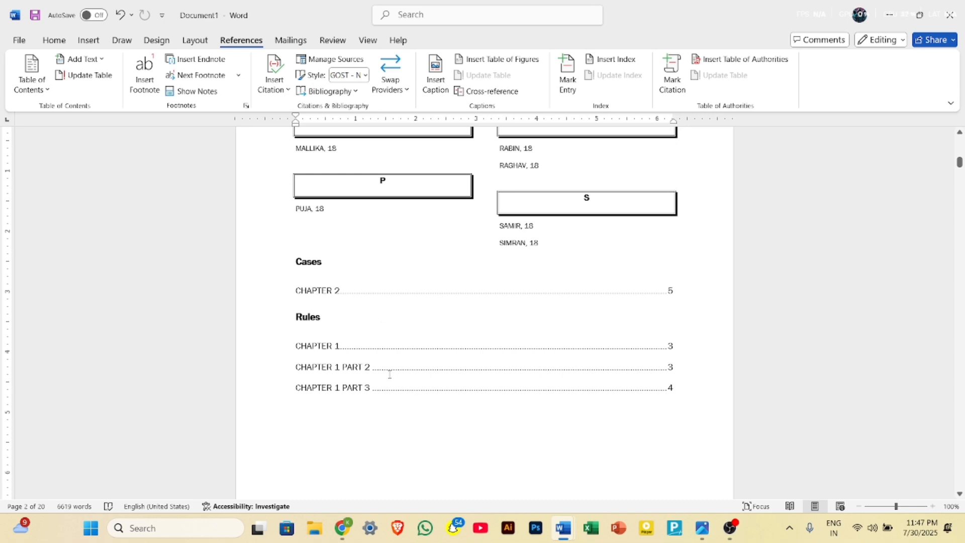
left_click(487, 295)
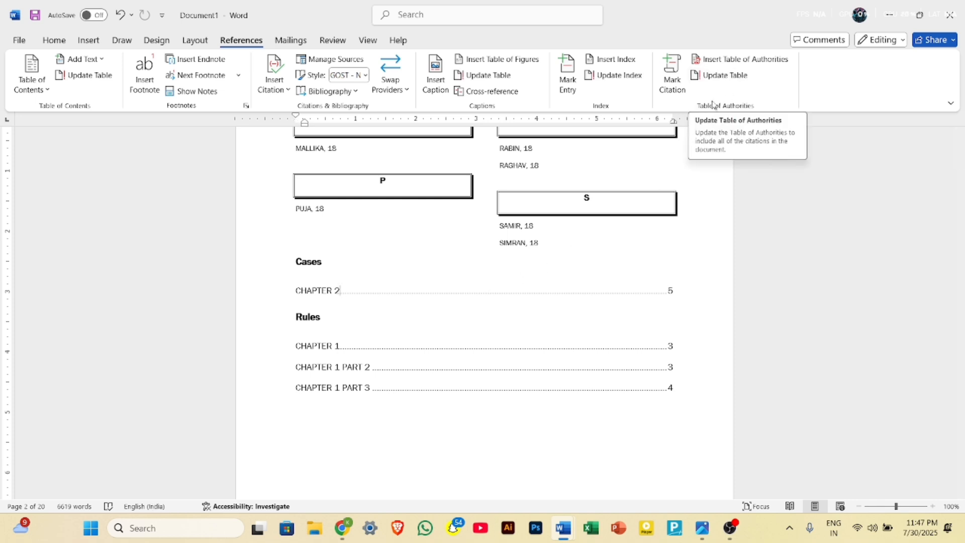
scroll(575, 378, "down", 3)
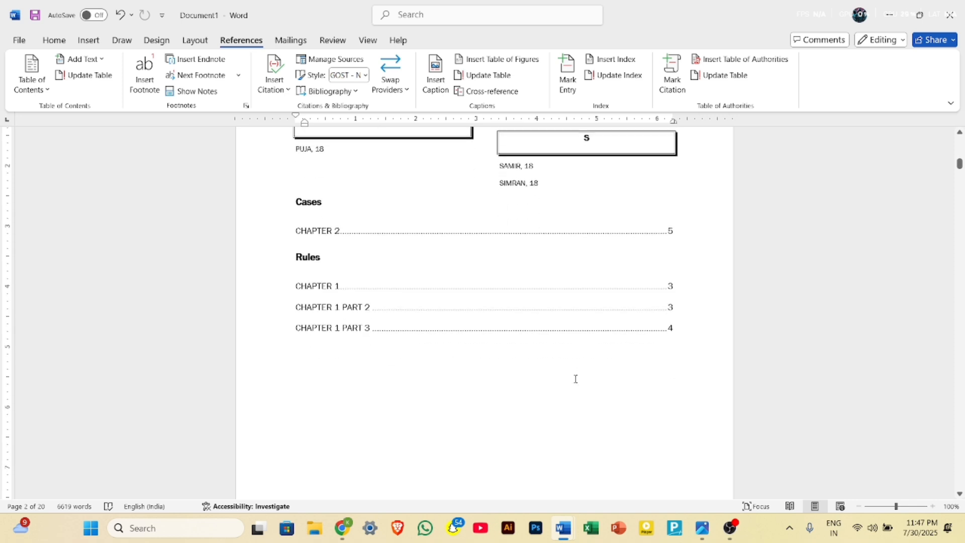
scroll(576, 378, "up", 4)
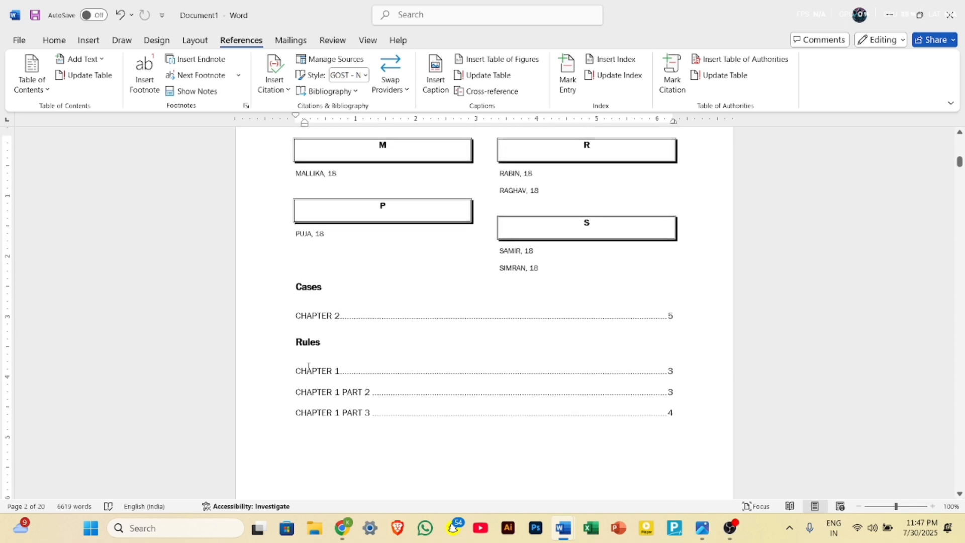